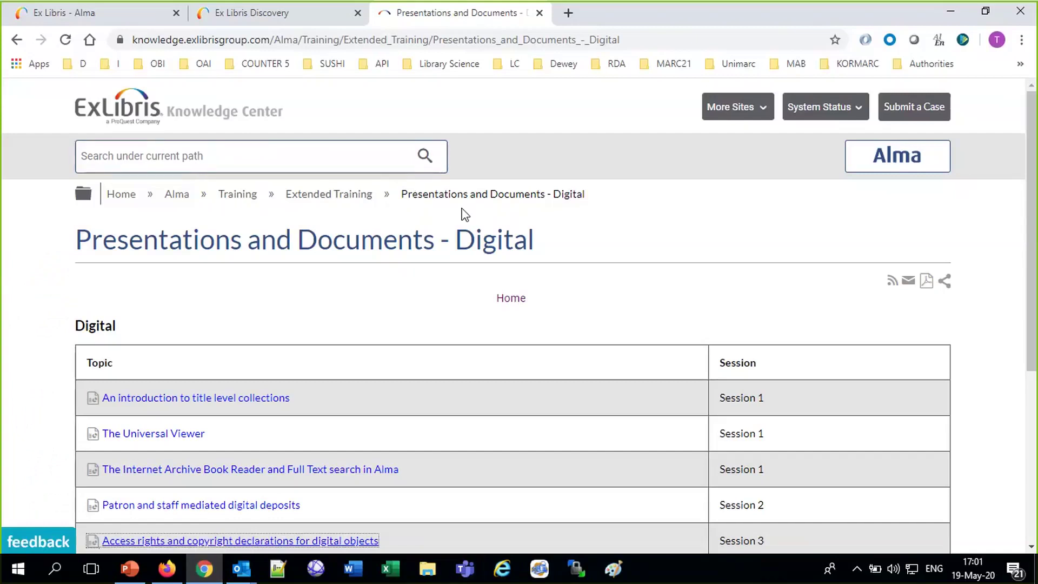
Highlight the Session 1 and Session 3 access rights topics on the Knowledge Center page.
left_click(547, 47)
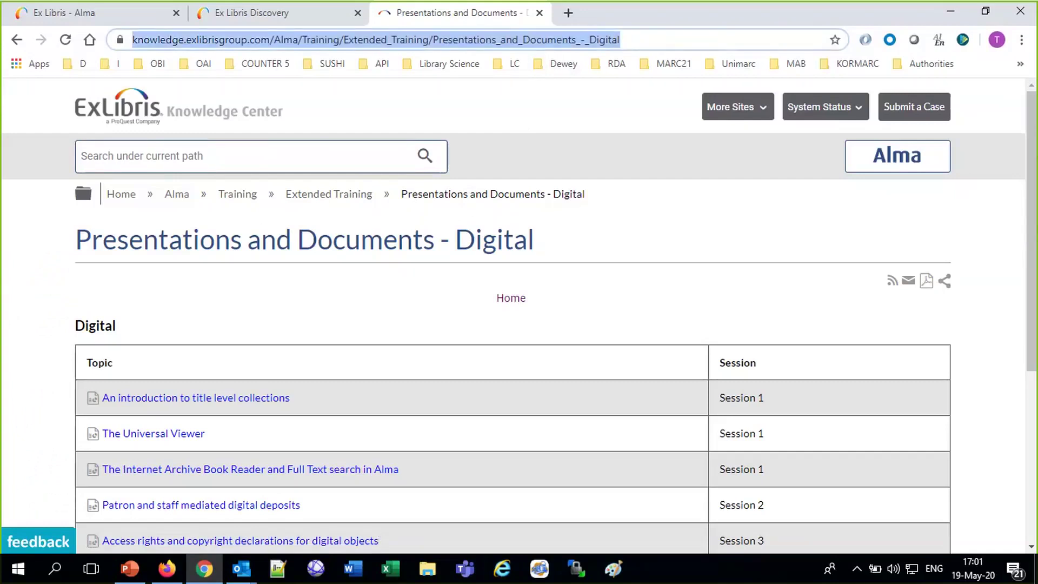
left_click(651, 20)
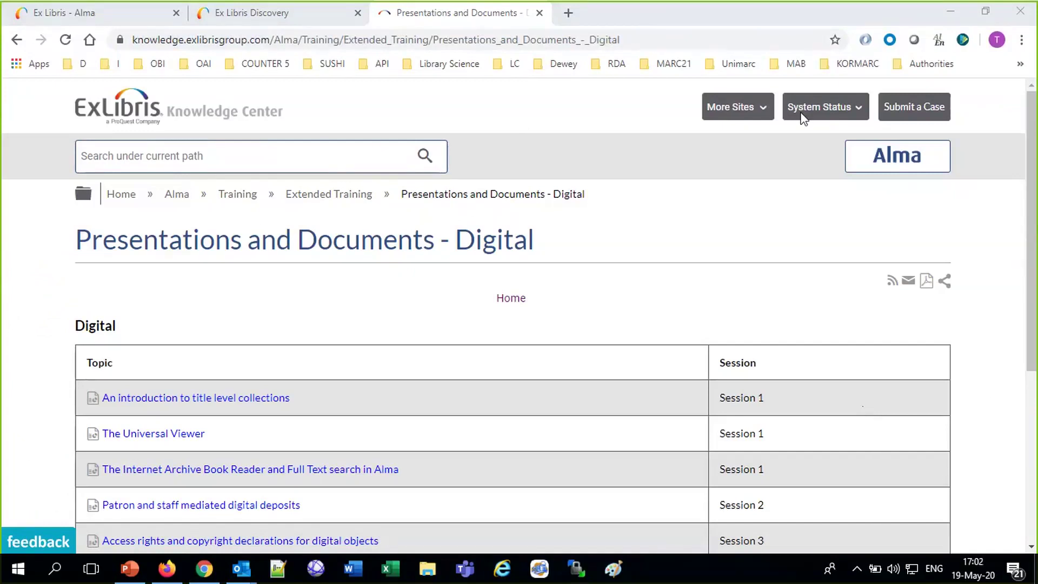
left_click_drag(790, 479, 514, 406)
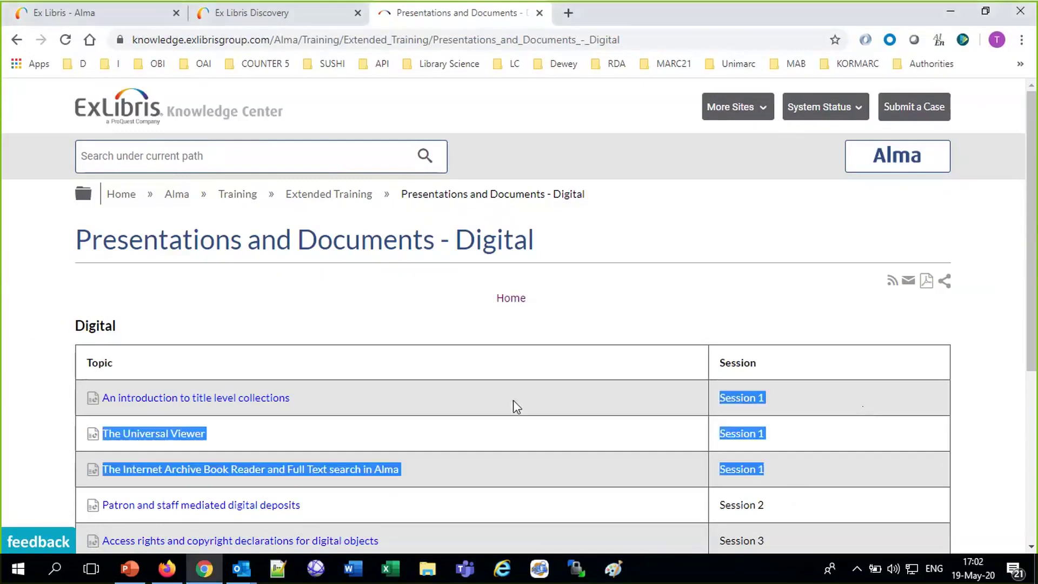
scroll(708, 525, "down", 5)
left_click_drag(790, 248, 424, 254)
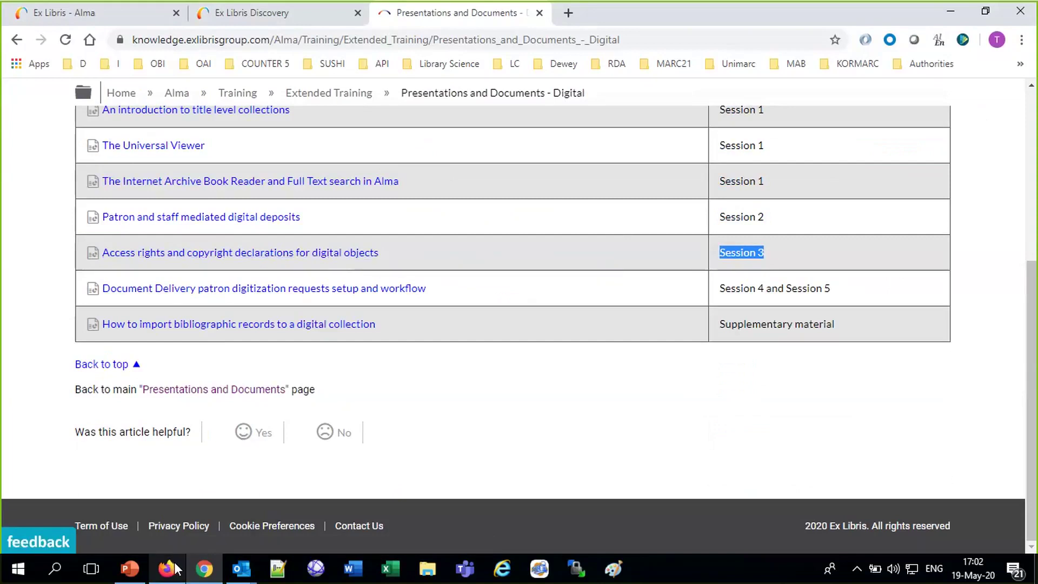
Review the access rights definition on the presentation's Introduction slide, then close PowerPoint.
mouse_move(176, 568)
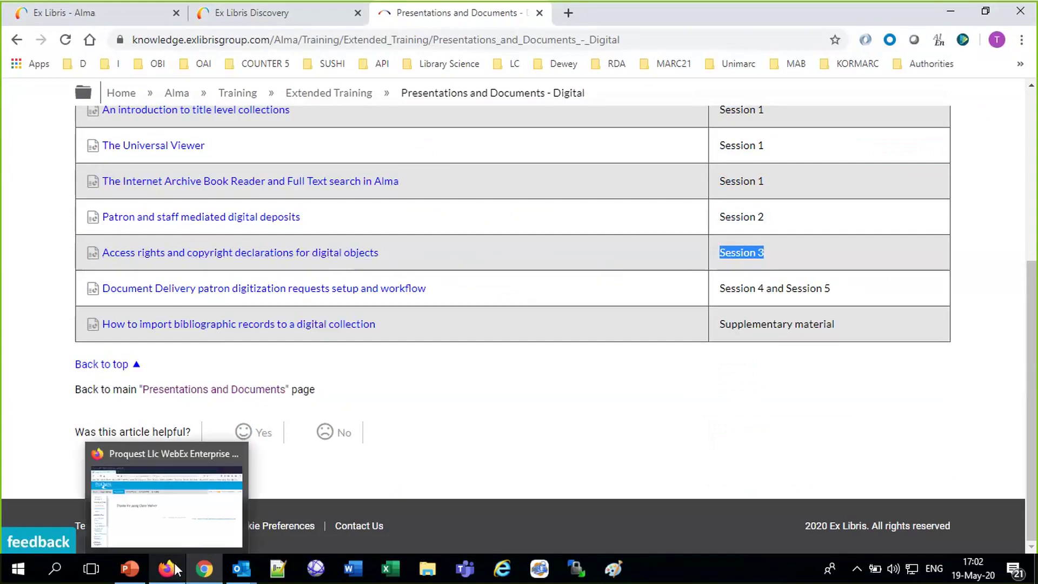
left_click(132, 569)
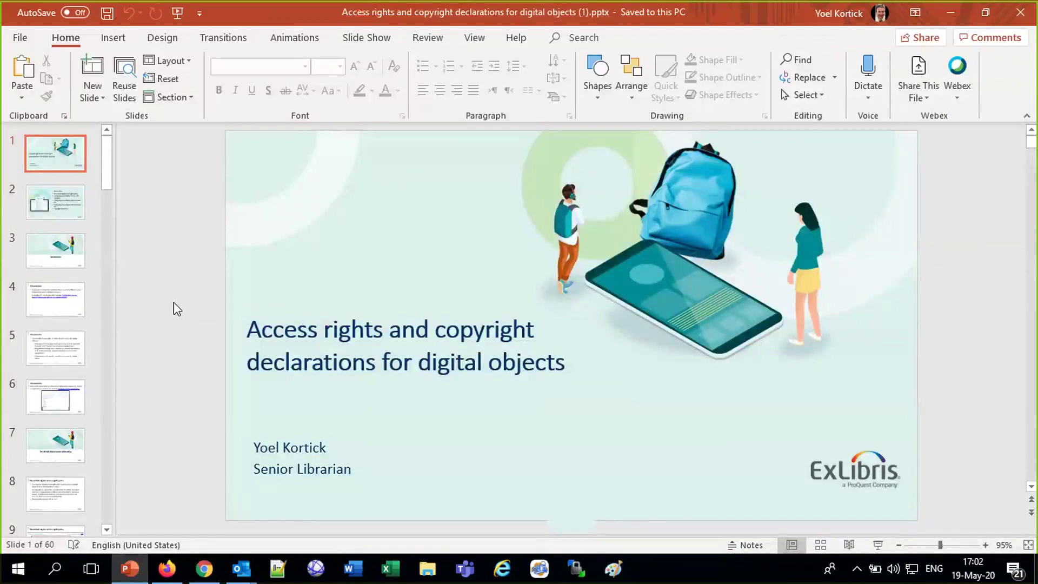
scroll(174, 307, "down", 1)
scroll(173, 303, "down", 2)
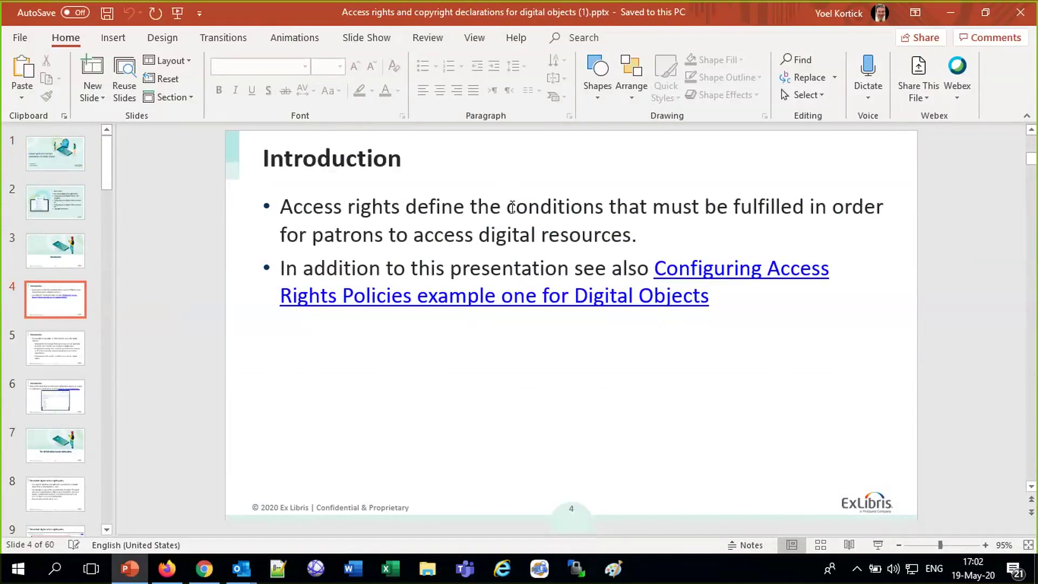
left_click_drag(511, 207, 663, 239)
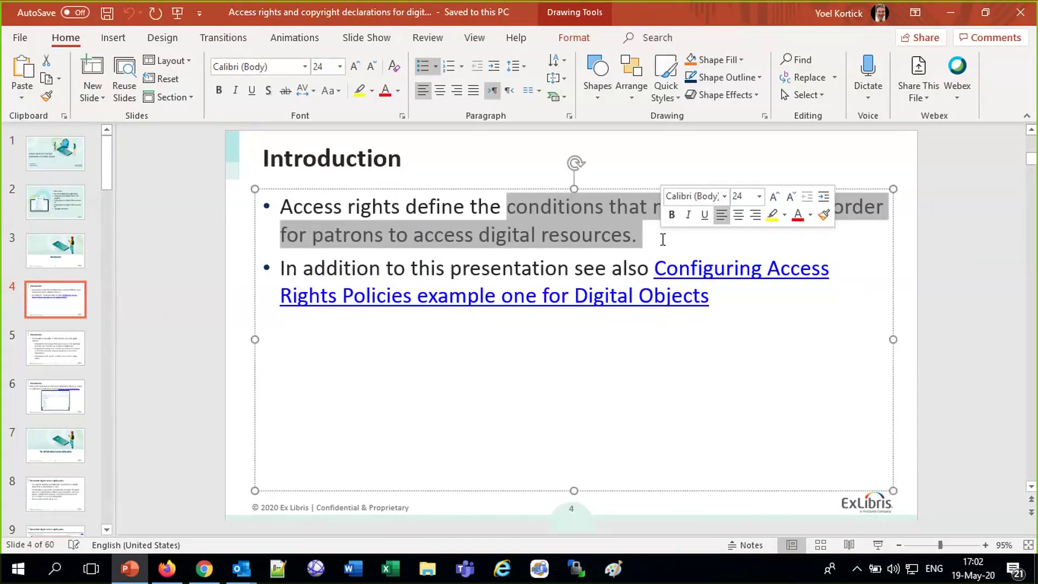
left_click(1018, 14)
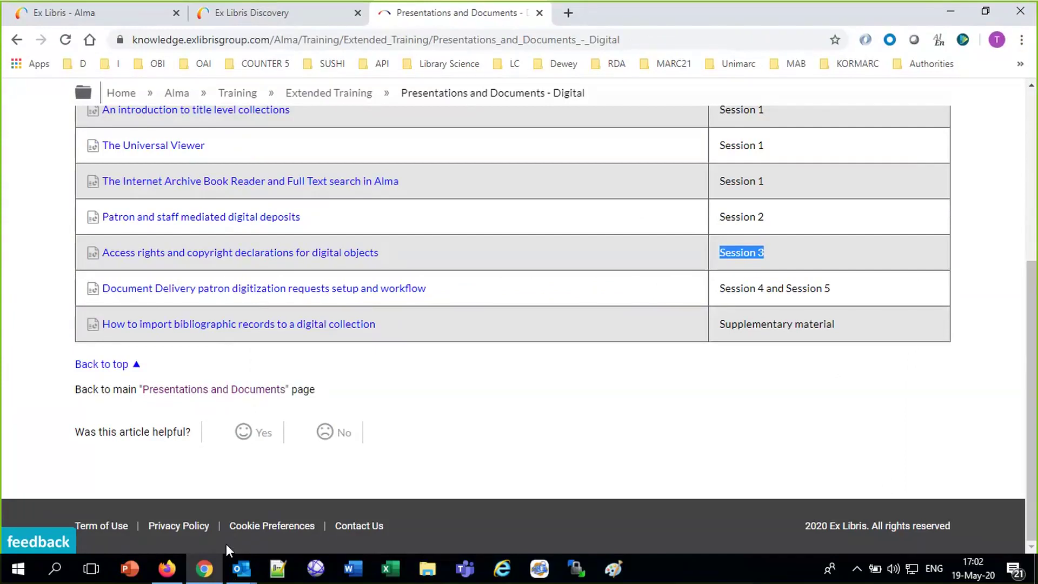
Search Alma Digital Titles by title for 'flowers', which returns no records.
left_click(65, 20)
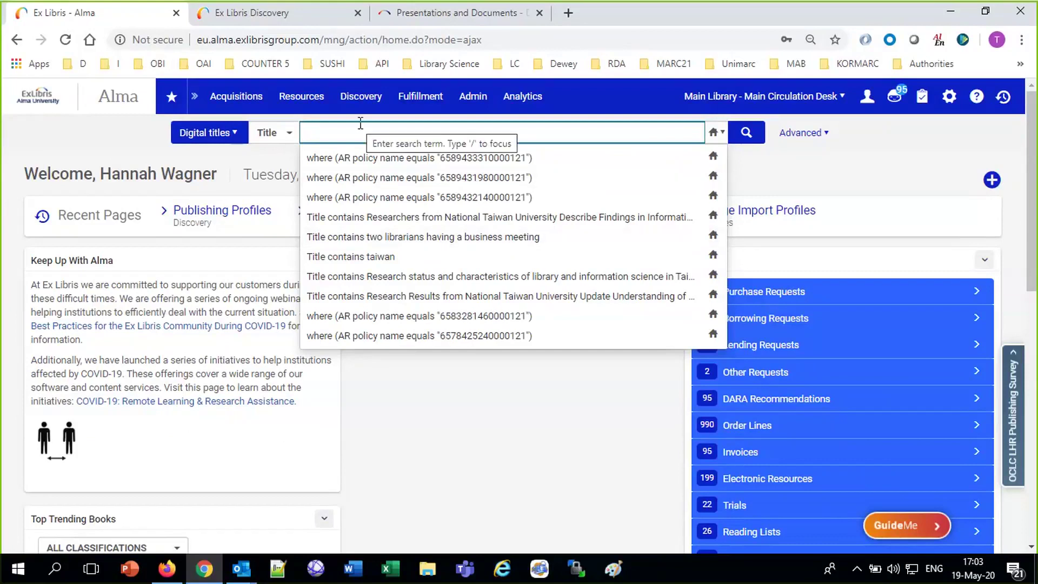
type("flowers")
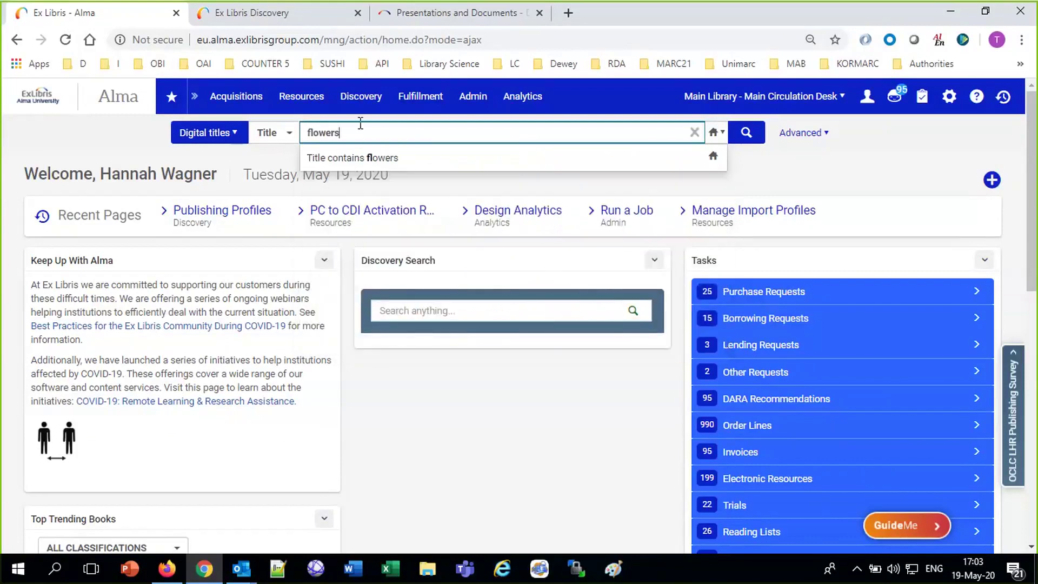
key("Return")
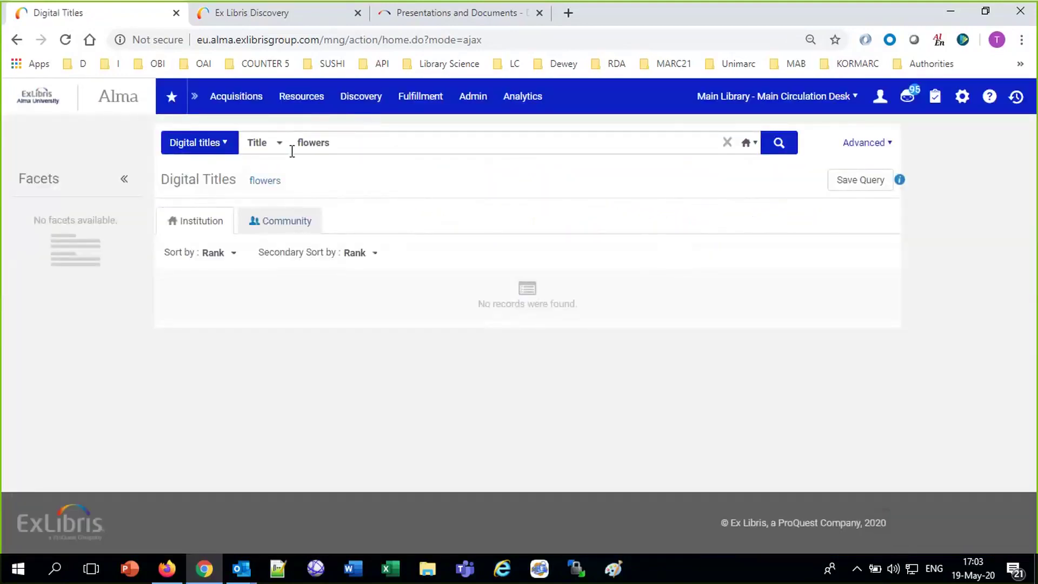
Open the Flowers of Israel Annuals sub-collection for editing from Manage Collections.
left_click(225, 143)
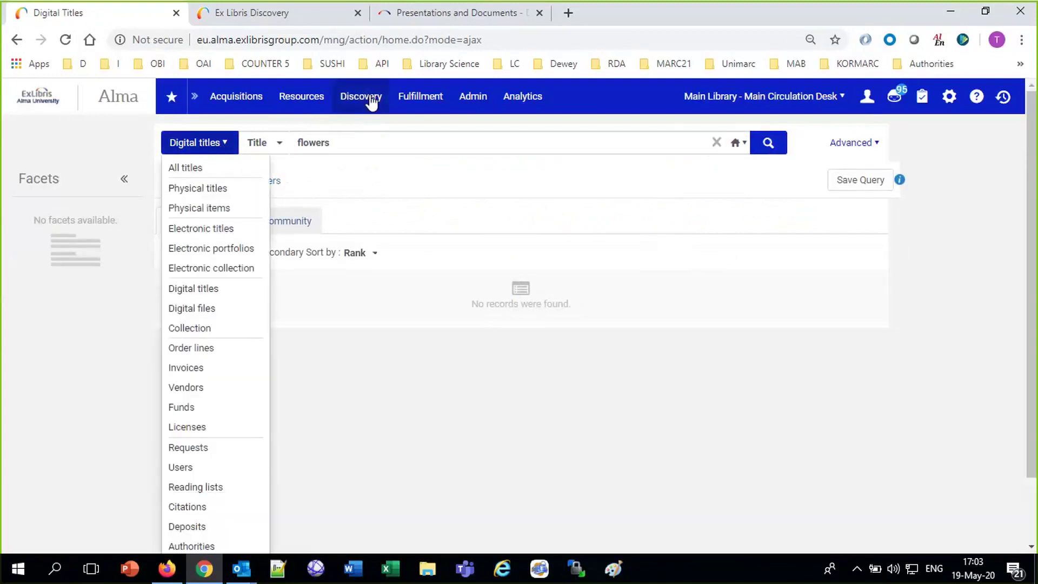
left_click(299, 97)
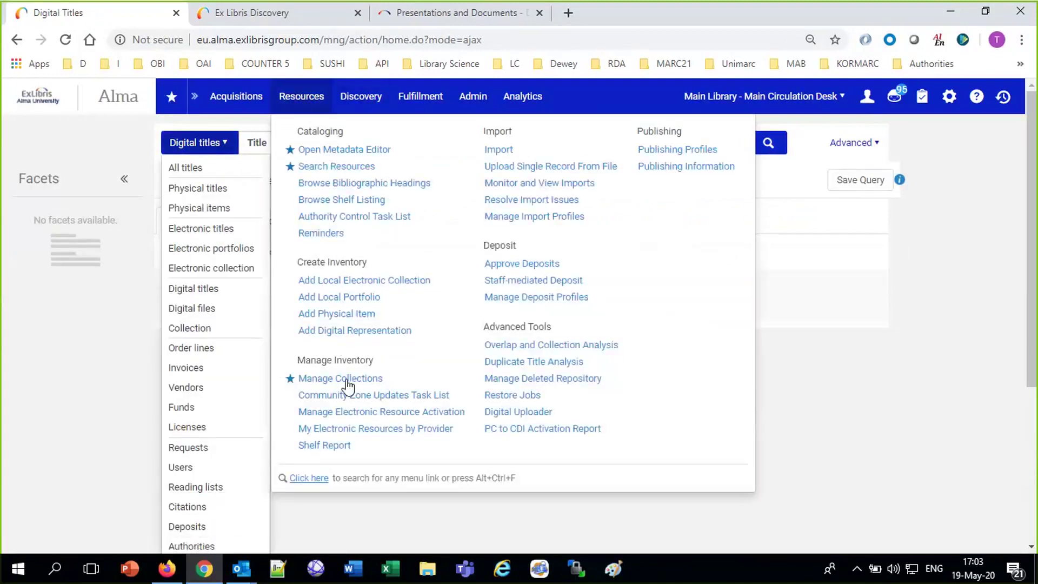
left_click(346, 381)
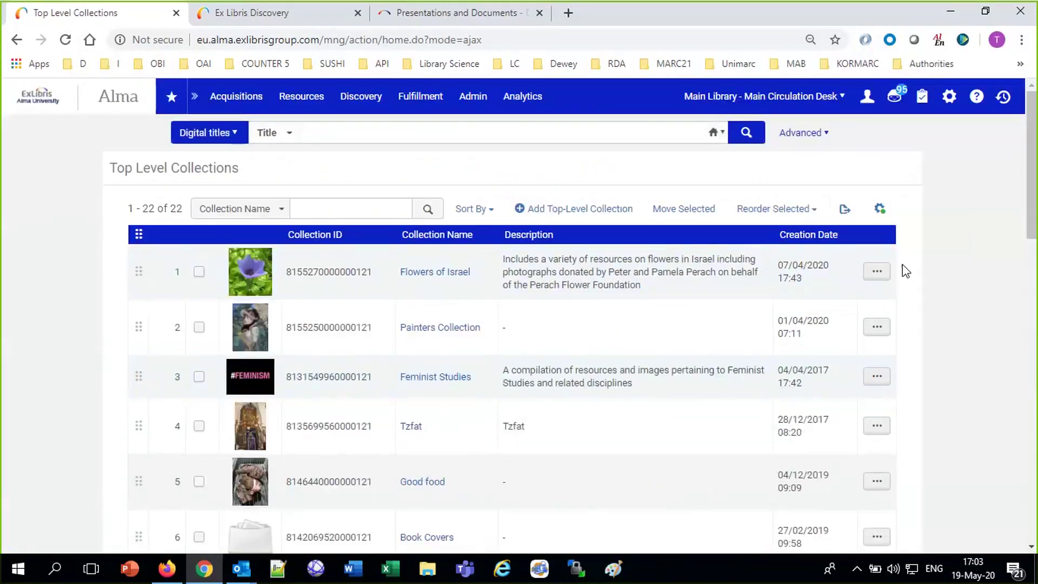
left_click(876, 273)
left_click(801, 312)
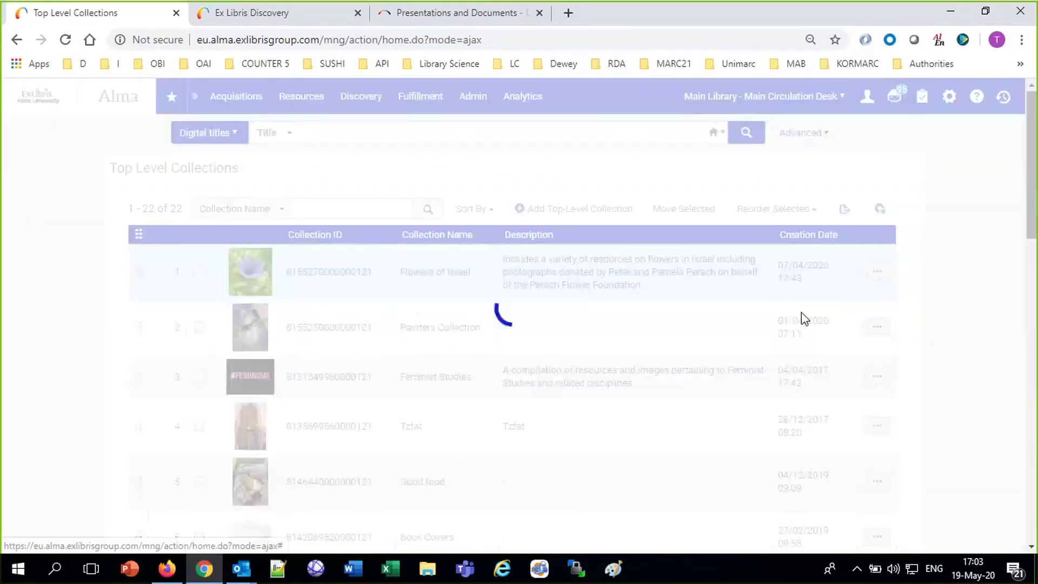
scroll(832, 371, "down", 5)
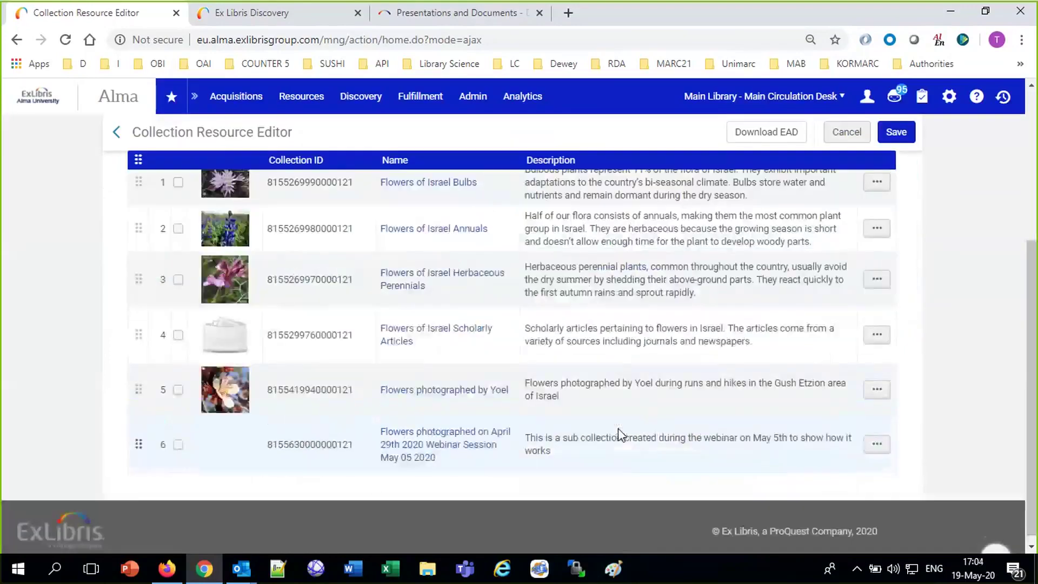
left_click(876, 228)
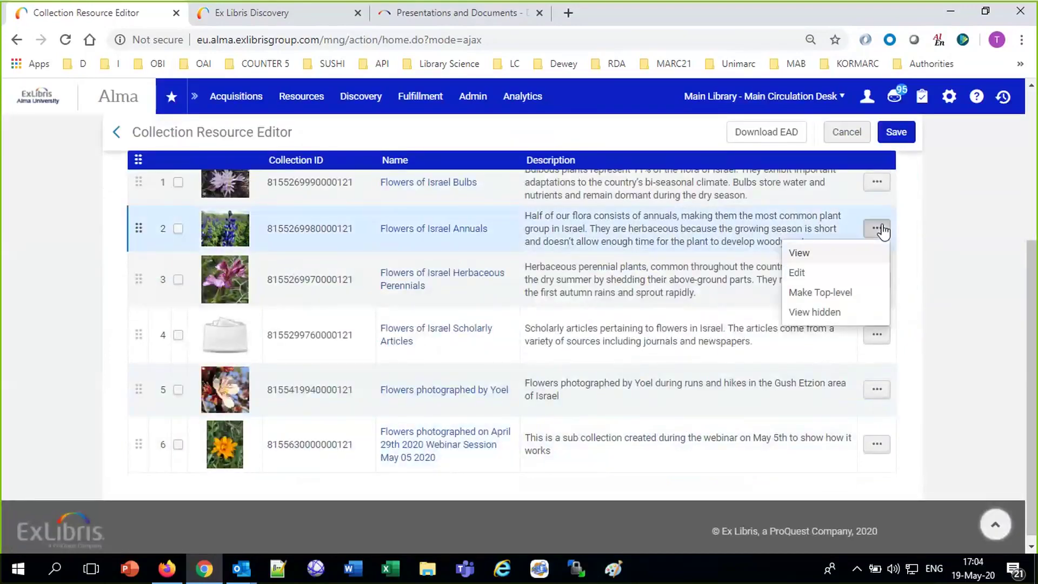
left_click(812, 272)
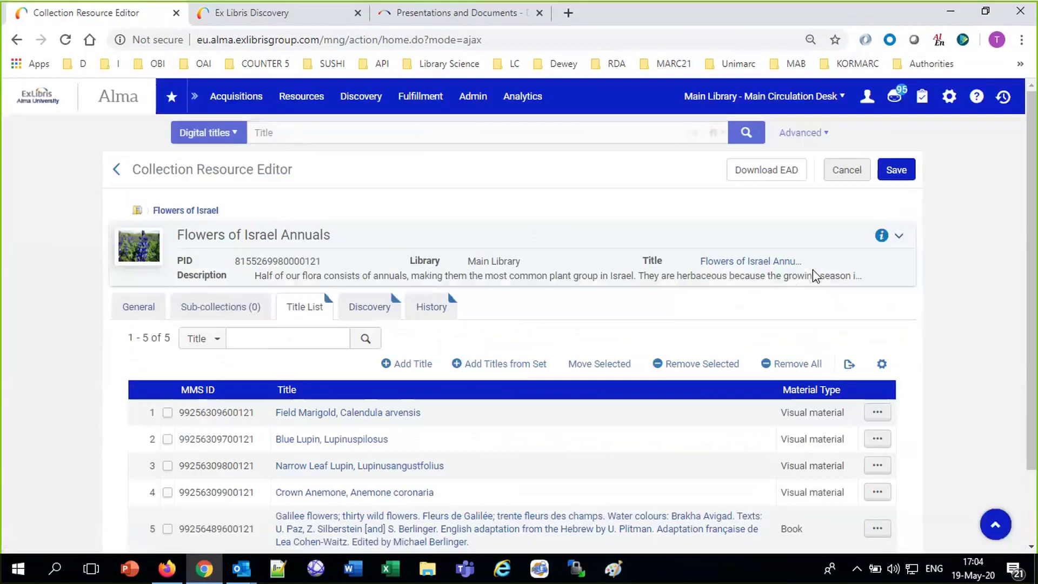
Check Field Marigold's delivery view, then return to the editor and open Alma configuration.
left_click(876, 417)
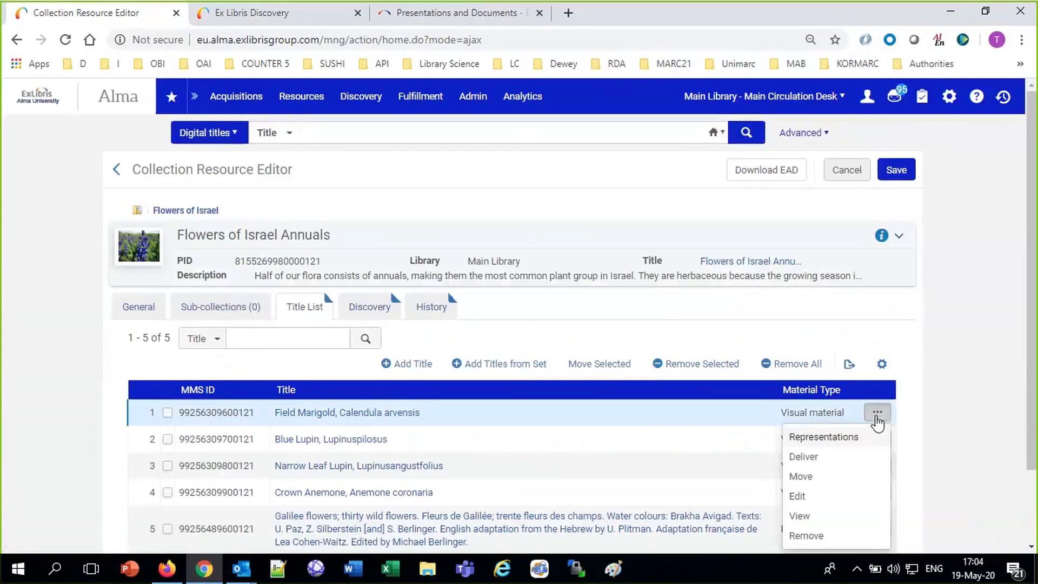
left_click(811, 457)
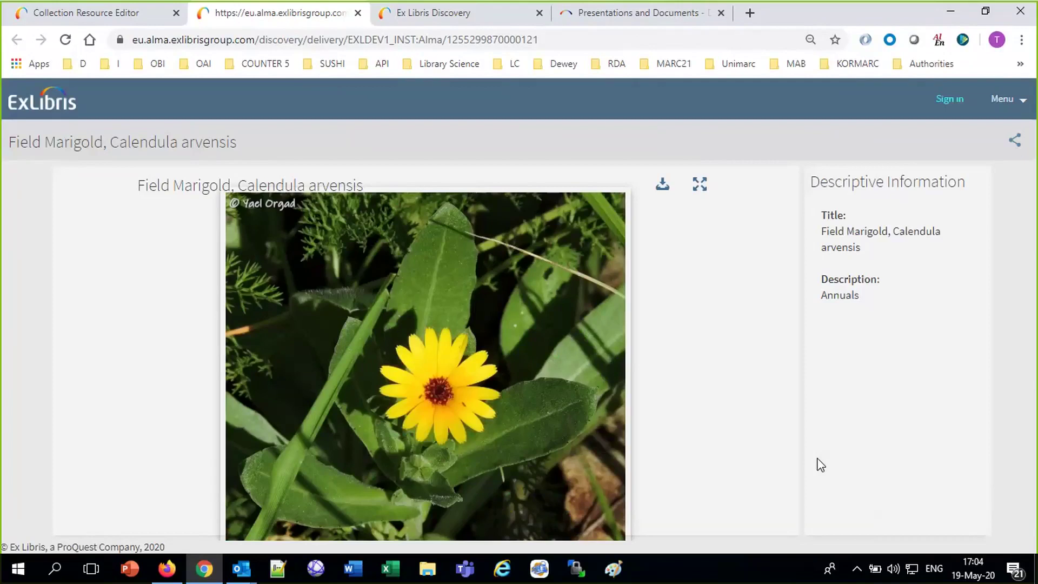
left_click(42, 12)
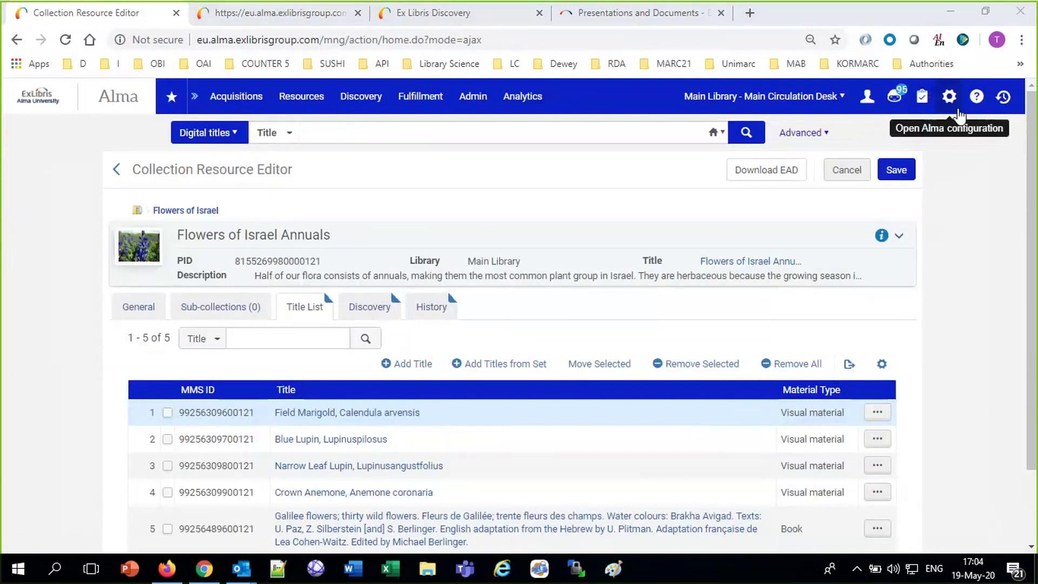
left_click(956, 109)
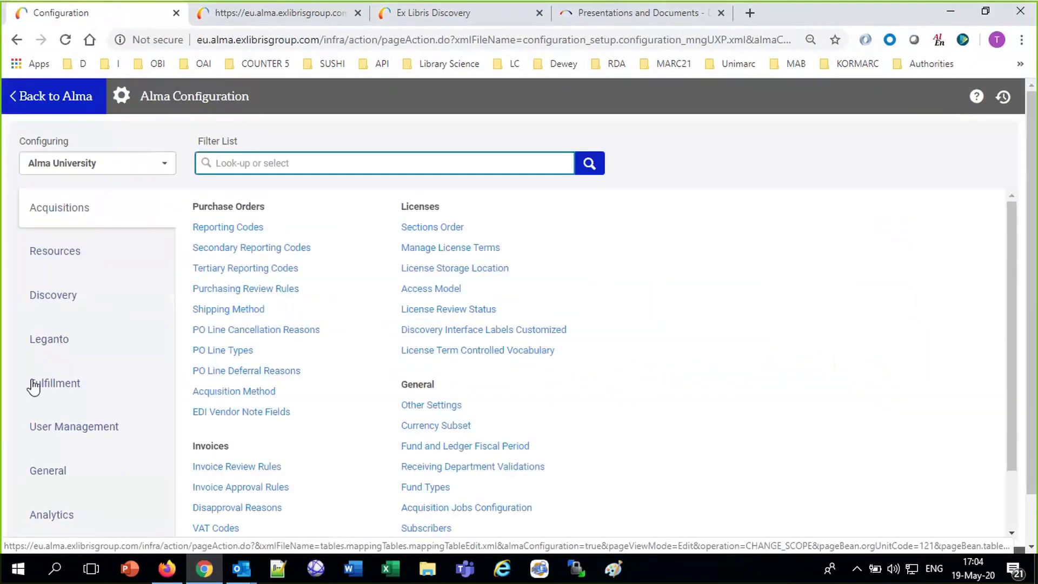
Open Fulfillment's Access Rights policies and start a new policy, dismissing the mail pop-ups.
left_click(34, 386)
scroll(991, 464, "down", 10)
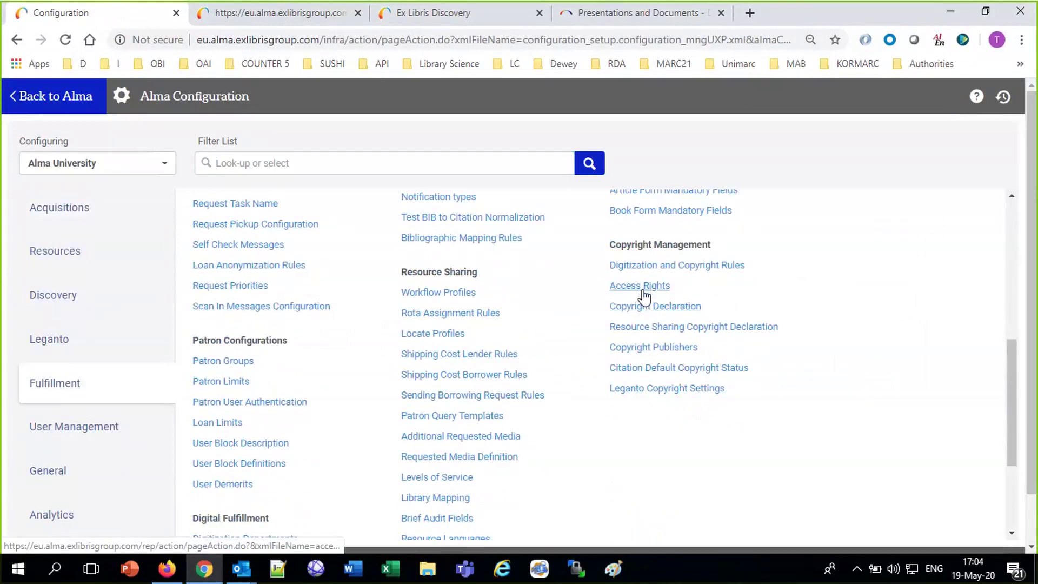
left_click(642, 290)
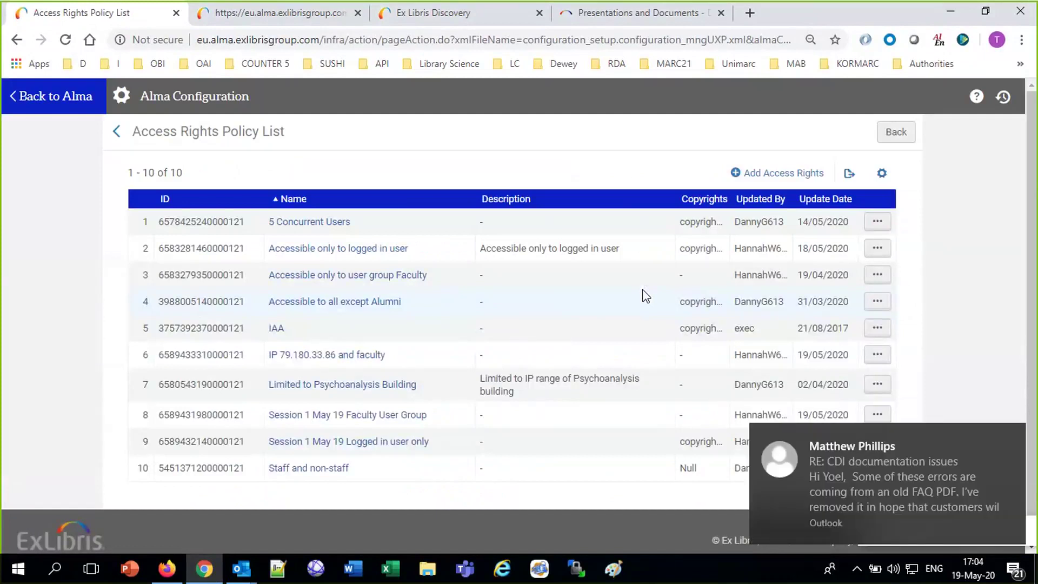
left_click(1010, 436)
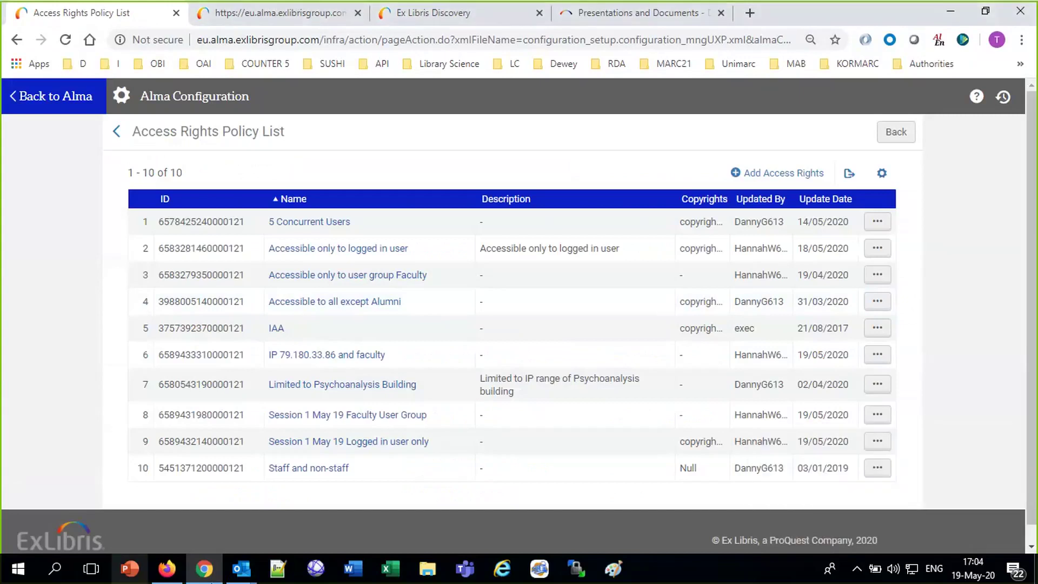
mouse_move(257, 577)
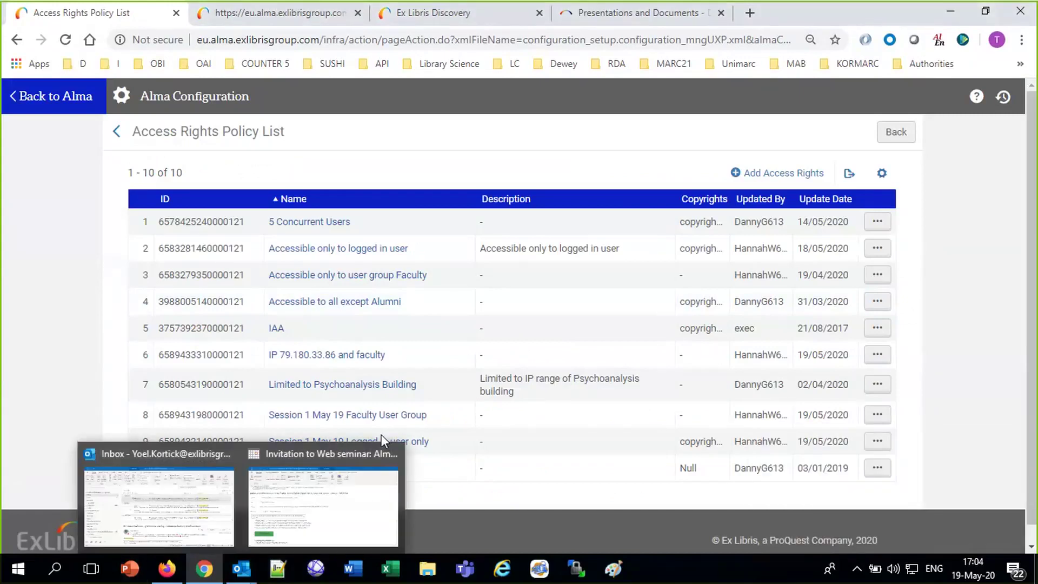
left_click(396, 457)
left_click(311, 455)
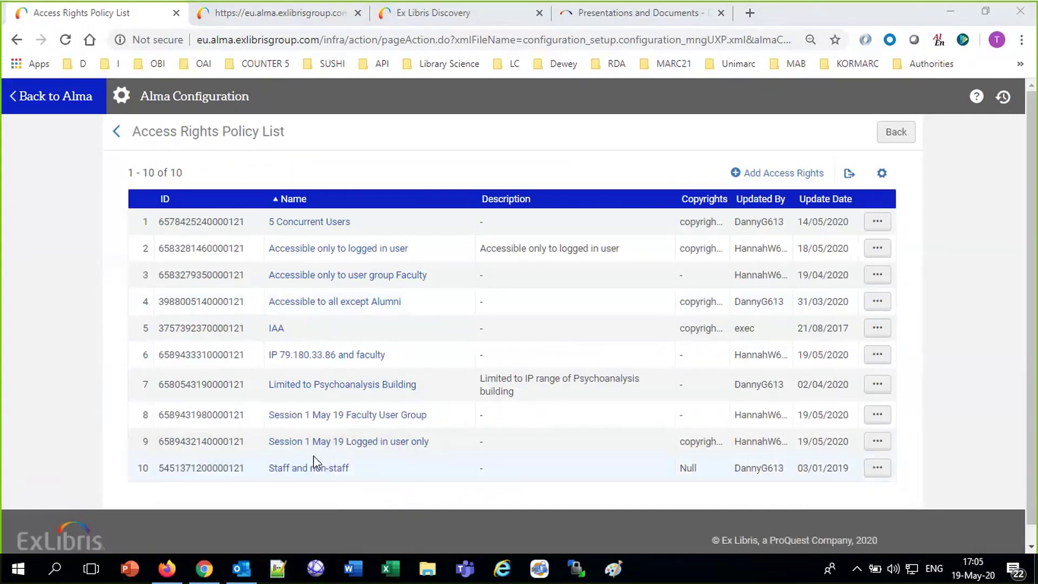
left_click(803, 174)
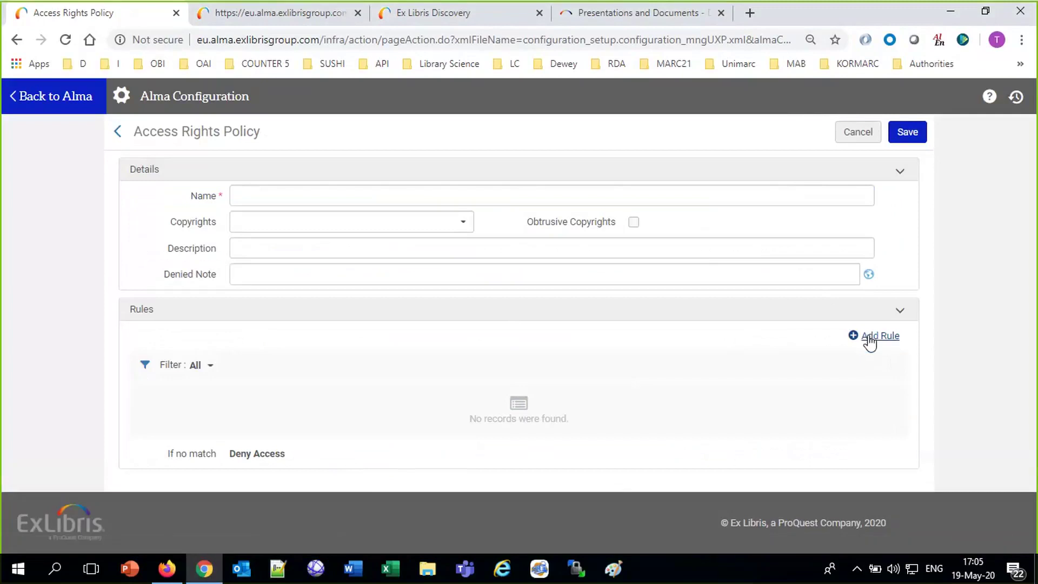
Name the new policy 'Afternoon session only user group faculty can access'.
left_click(246, 195)
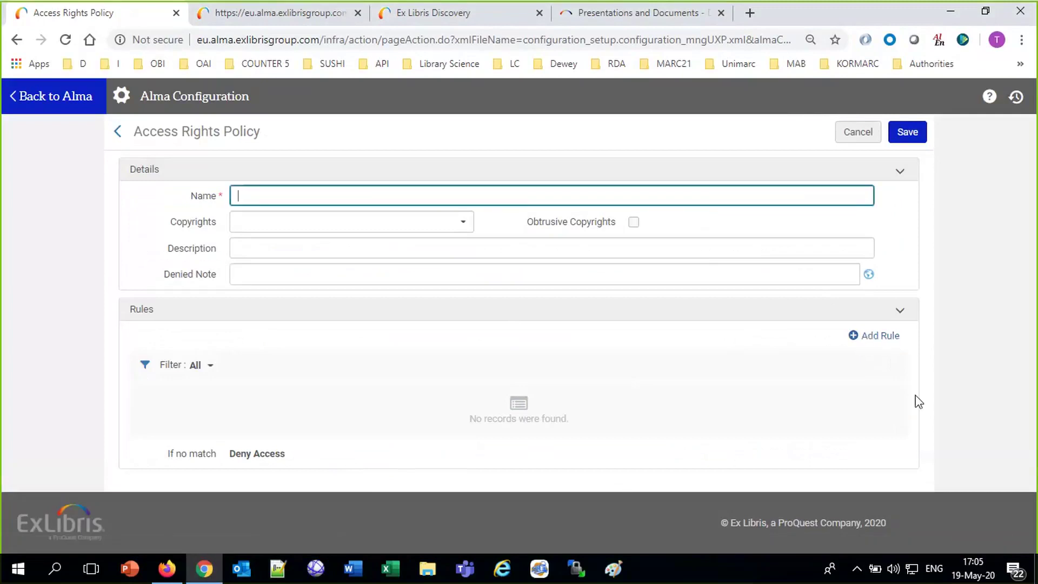
left_click(881, 339)
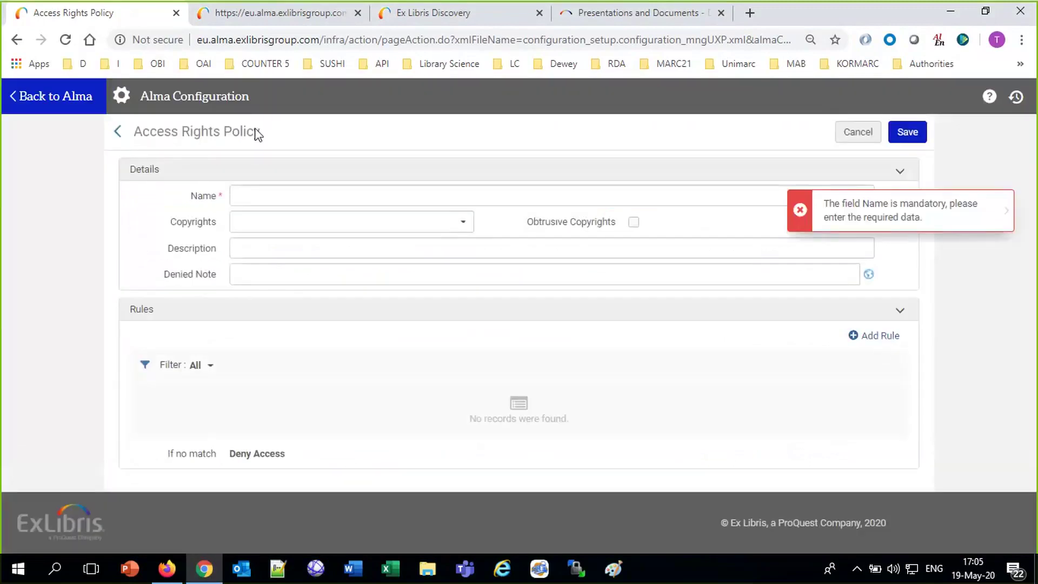
left_click(271, 190)
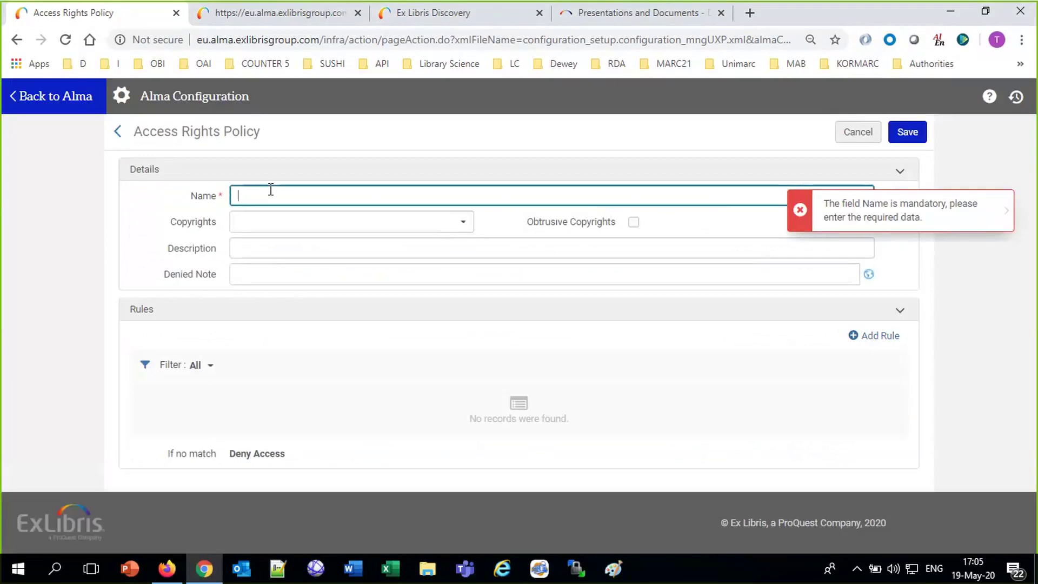
type("Afternoon sess")
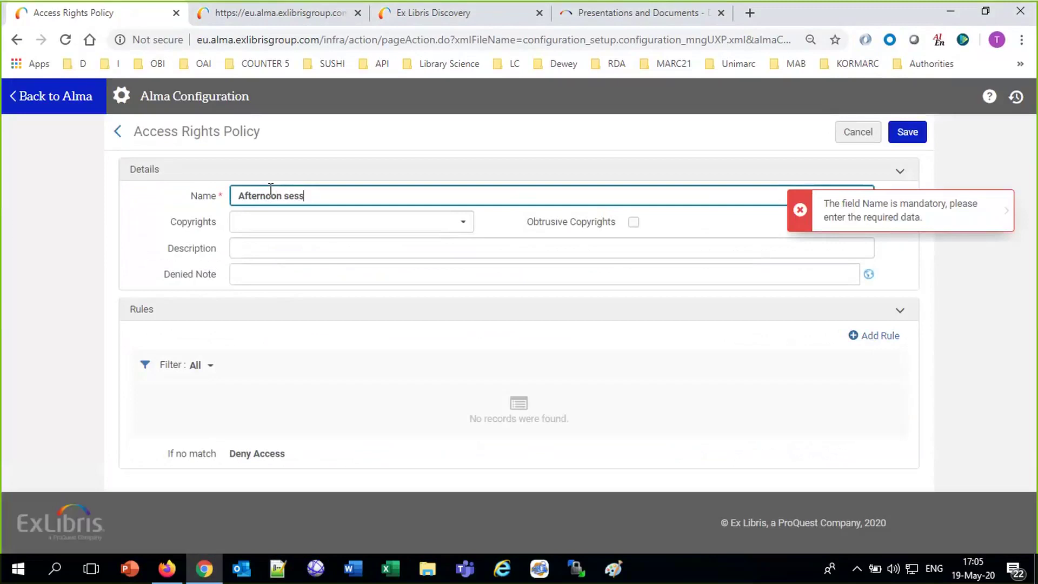
type("ion only user group faculty")
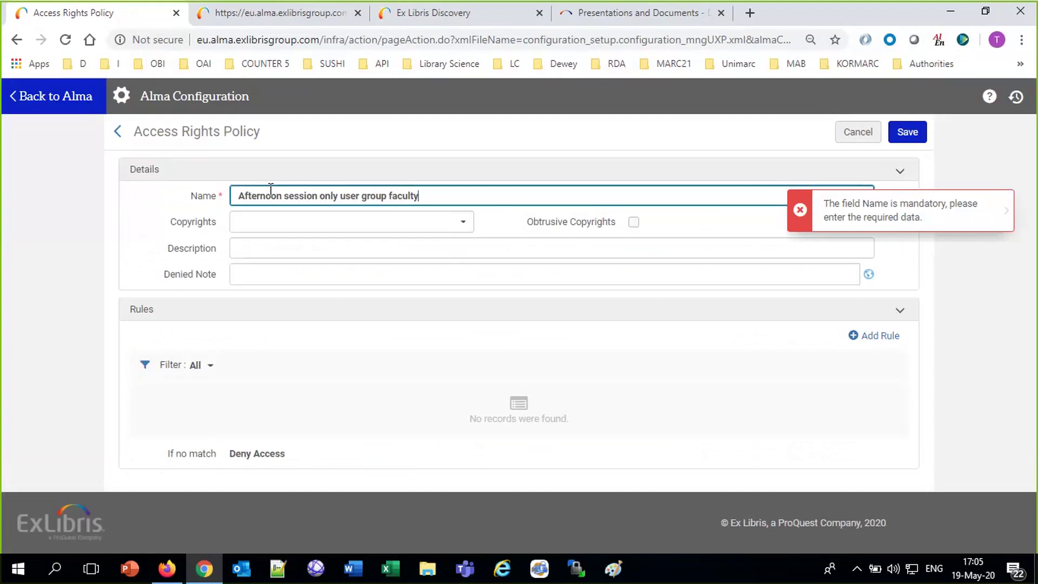
type(" can access")
Enter the denied note 'This is accessible to user group faculty', fixing the spelling, and add a rule.
left_click(269, 277)
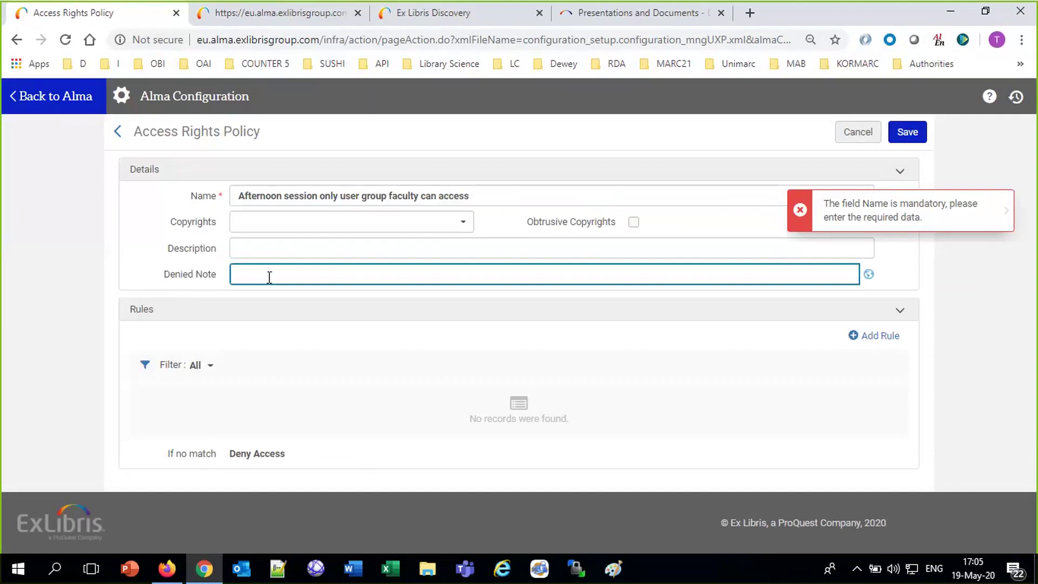
type("This is accessable to user gro")
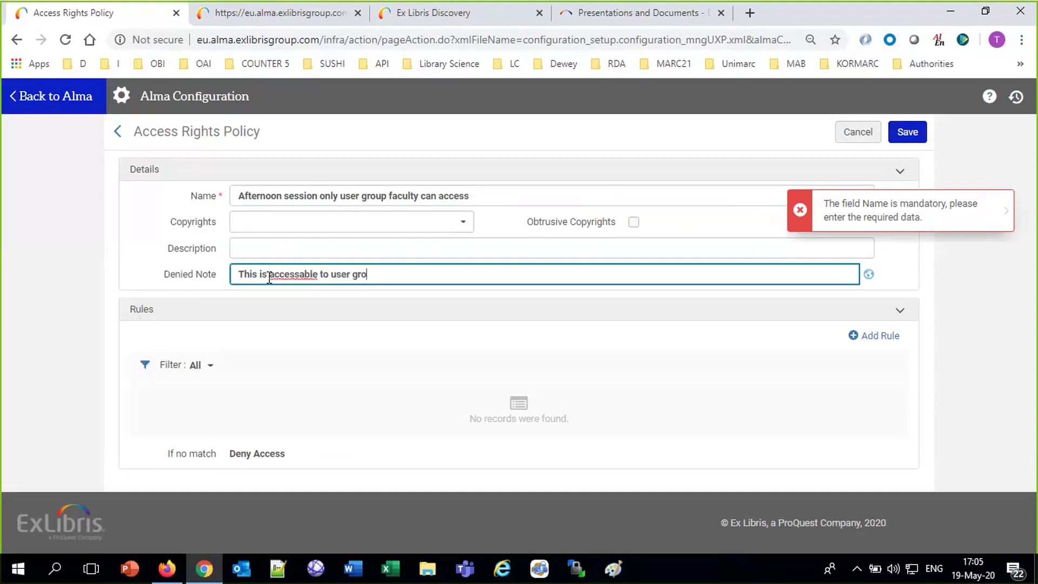
type("up faculty")
right_click(298, 273)
left_click(335, 281)
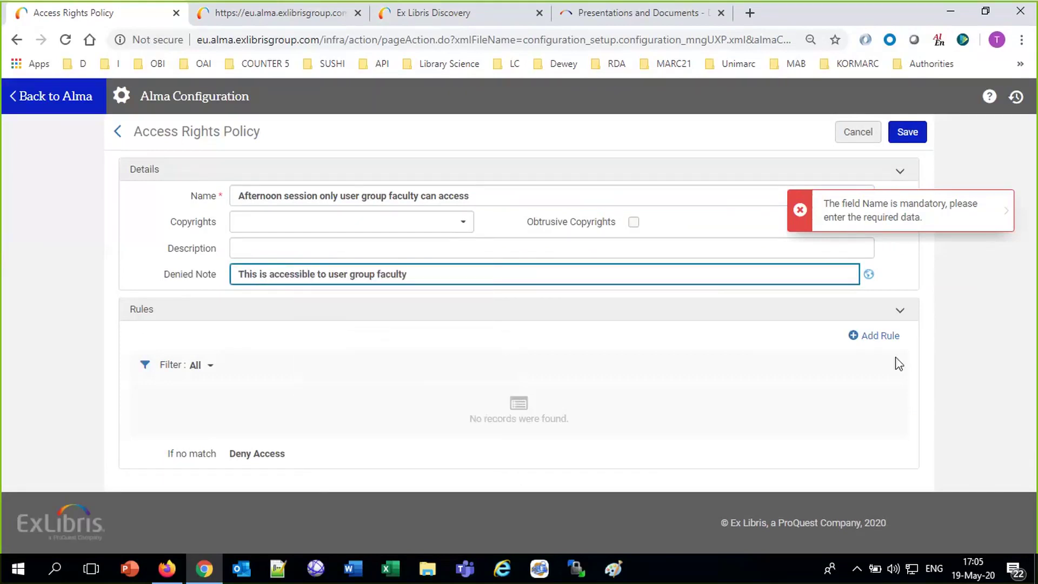
left_click(881, 336)
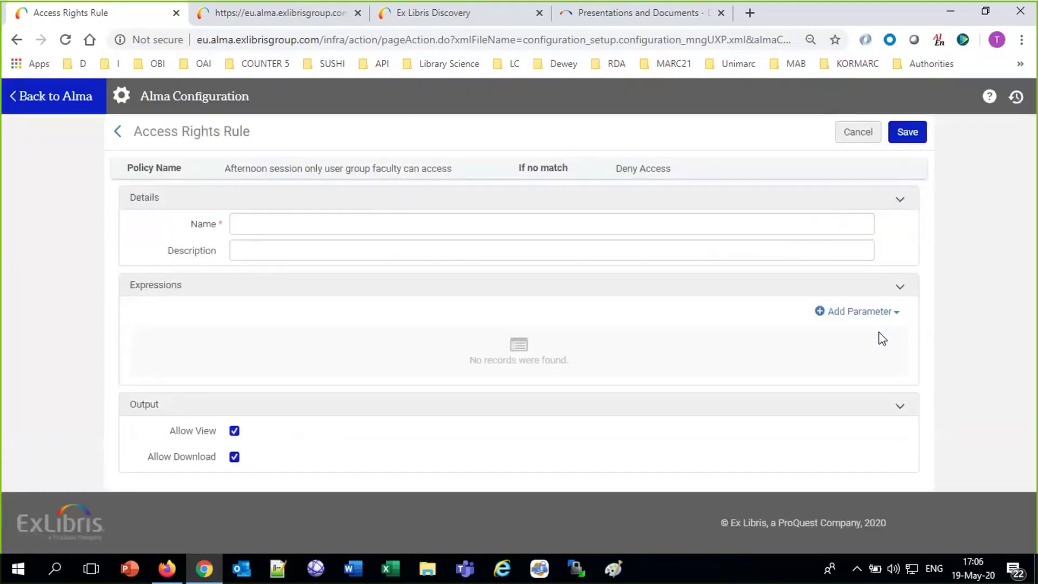
Add a rule parameter, browse its Name options, and open a blank browser tab.
left_click(866, 315)
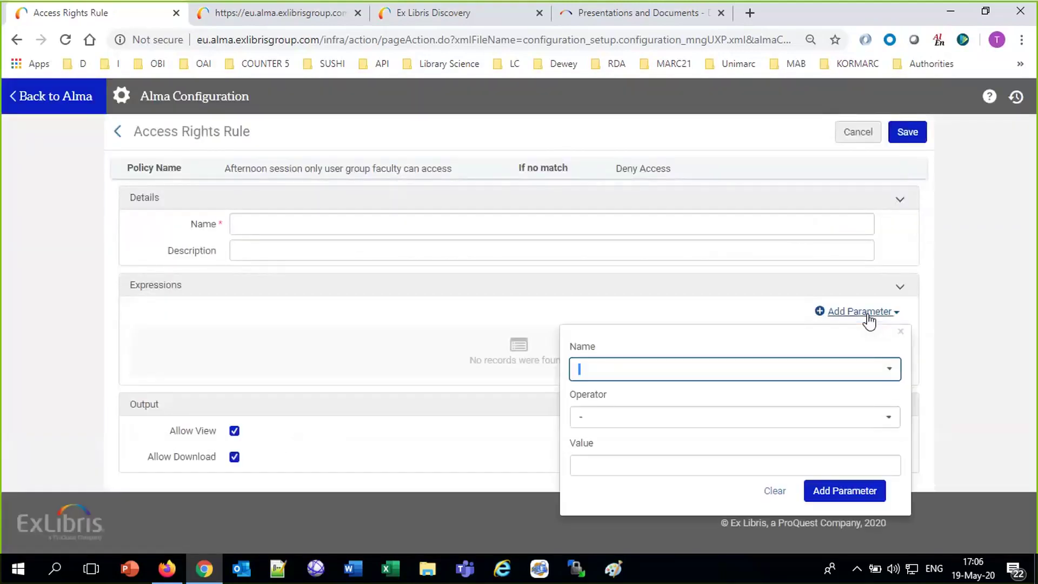
left_click(889, 370)
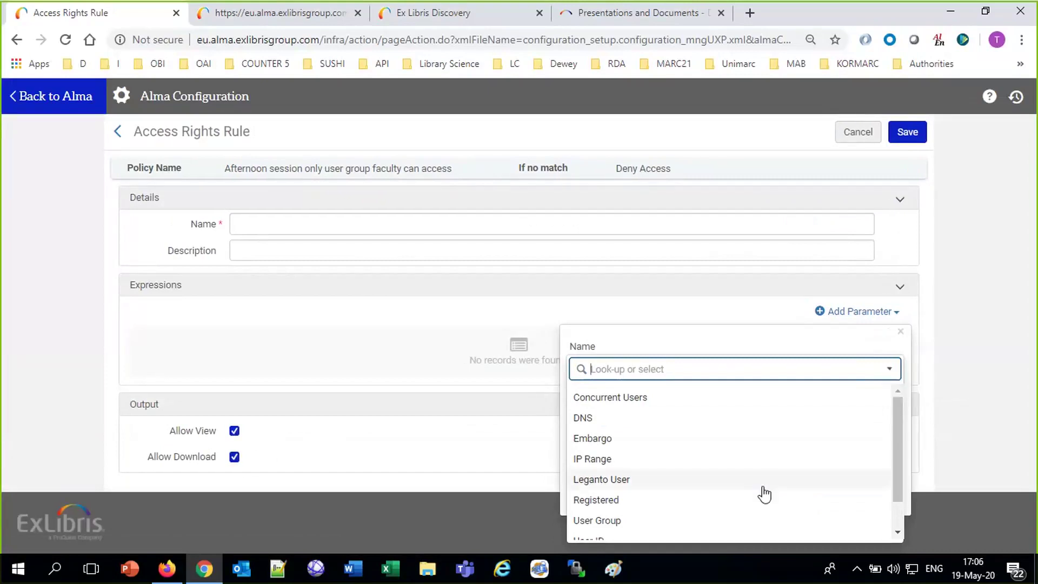
scroll(762, 491, "down", 1)
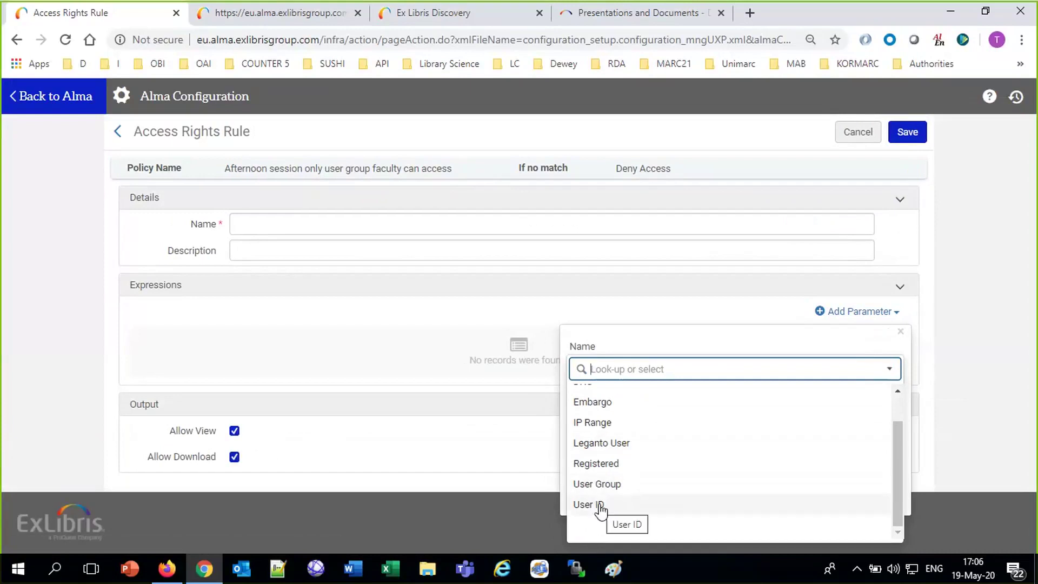
scroll(600, 506, "up", 1)
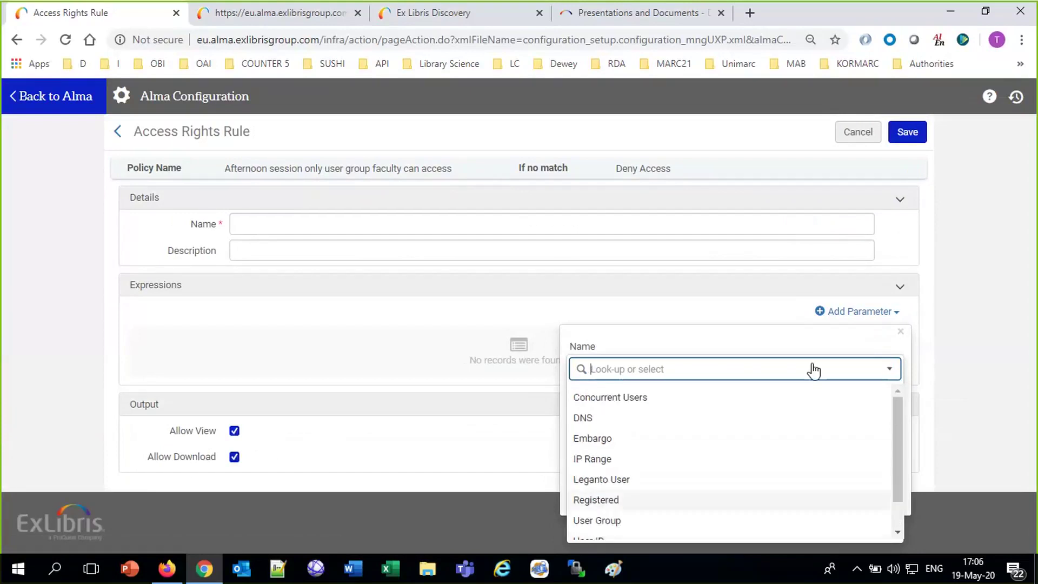
left_click(749, 12)
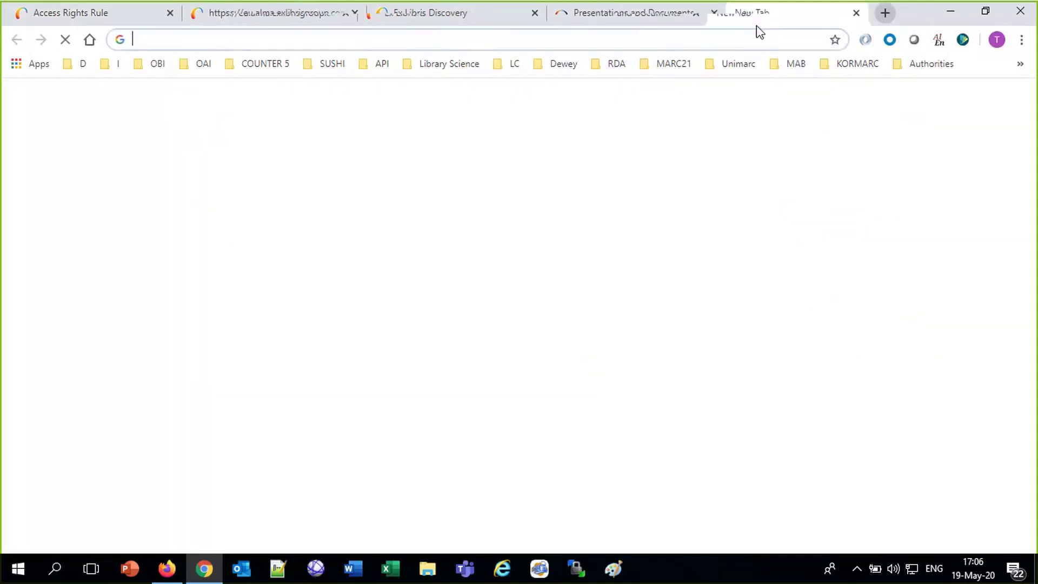
Google 'concurrent users ip range user group dns access rights alma ex libris fulfillment'.
left_click(482, 323)
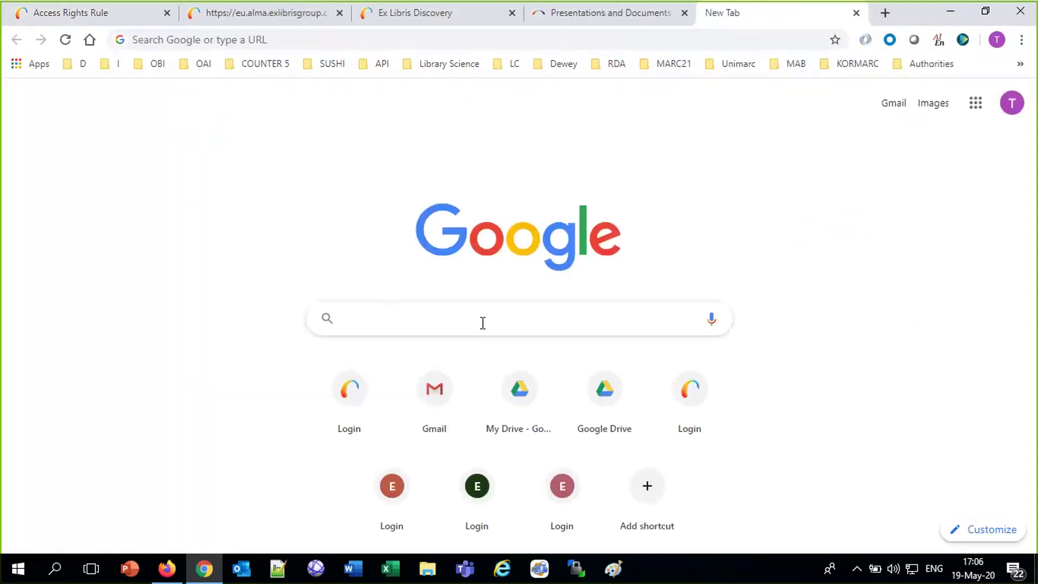
type("concurrent u")
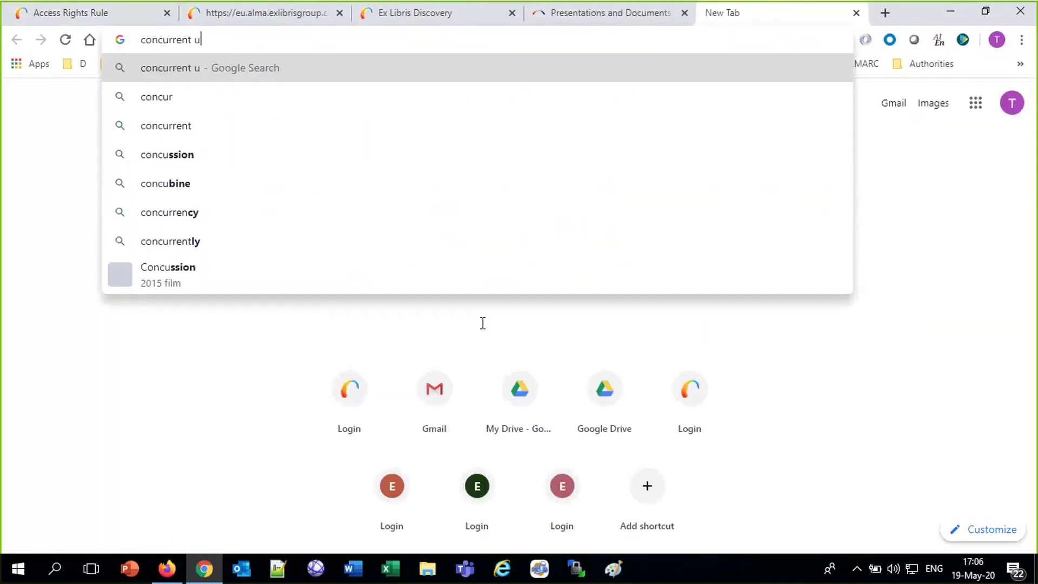
type("sers ip range user group dns")
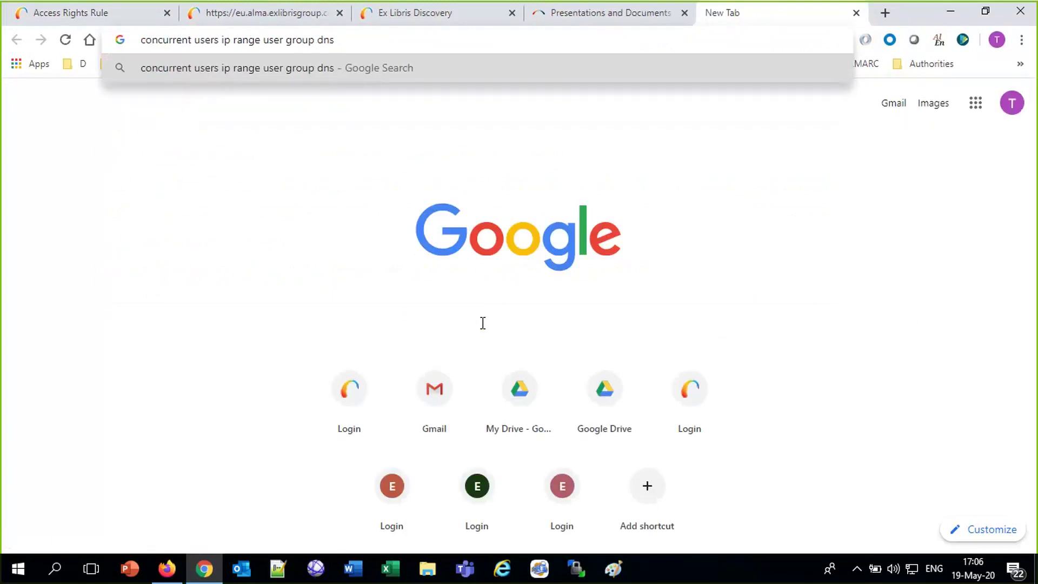
type(" access r")
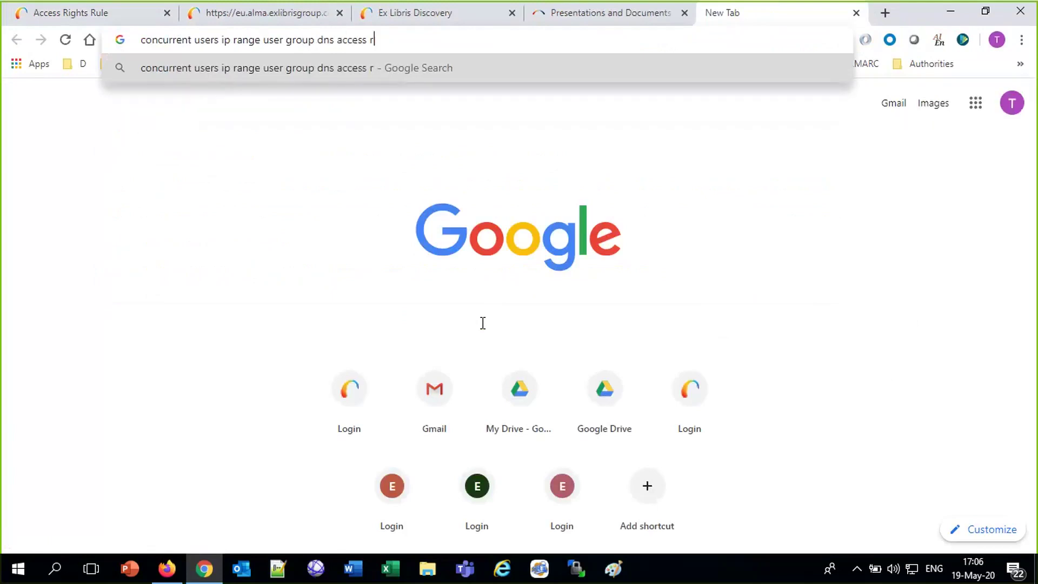
type("ights alma ex li")
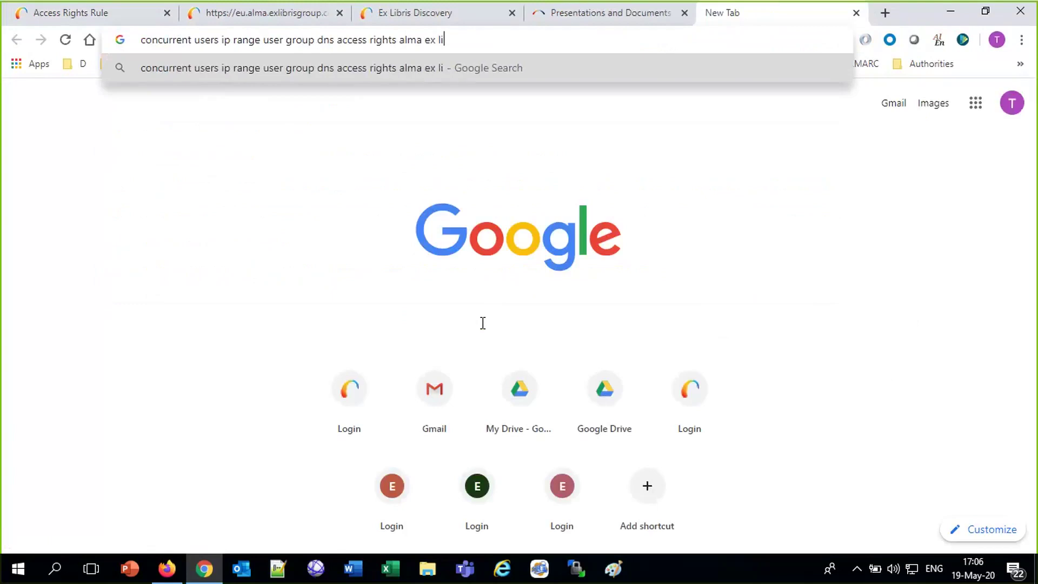
type("bris fulfillment")
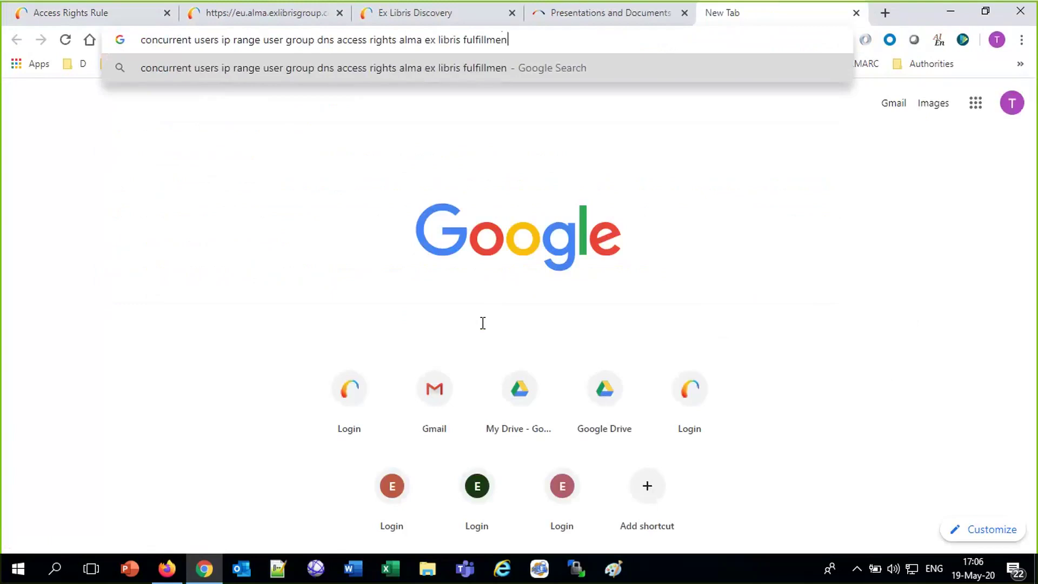
key("Return")
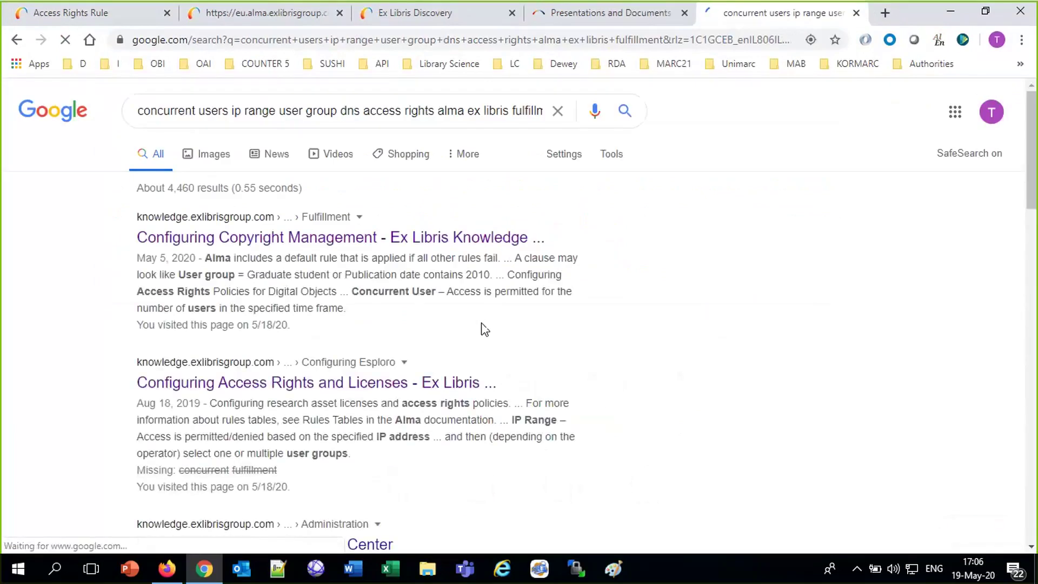
Open the Configuring Copyright Management documentation from the search results.
left_click(406, 384)
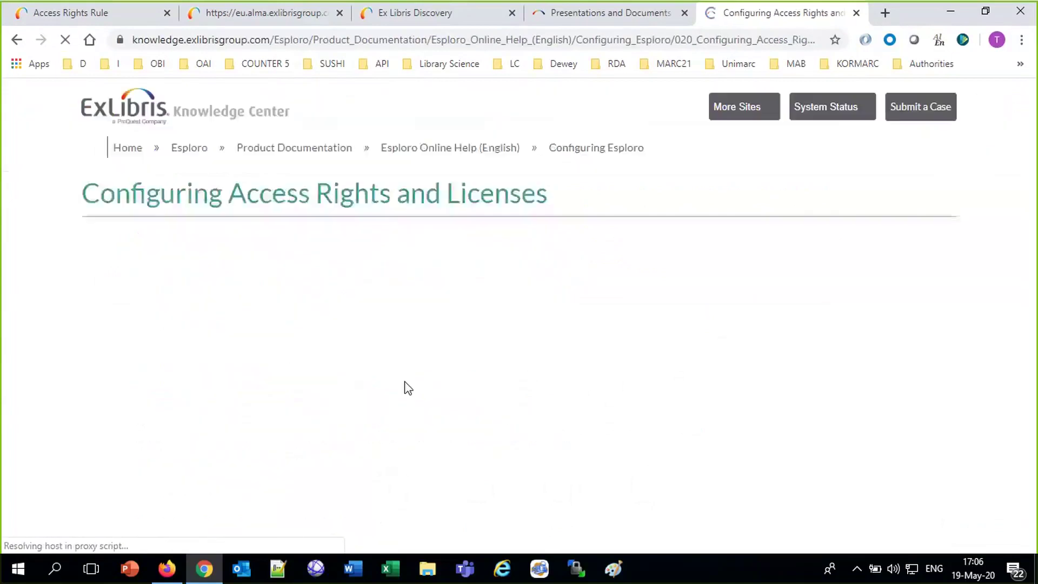
left_click(18, 41)
scroll(493, 475, "down", 5)
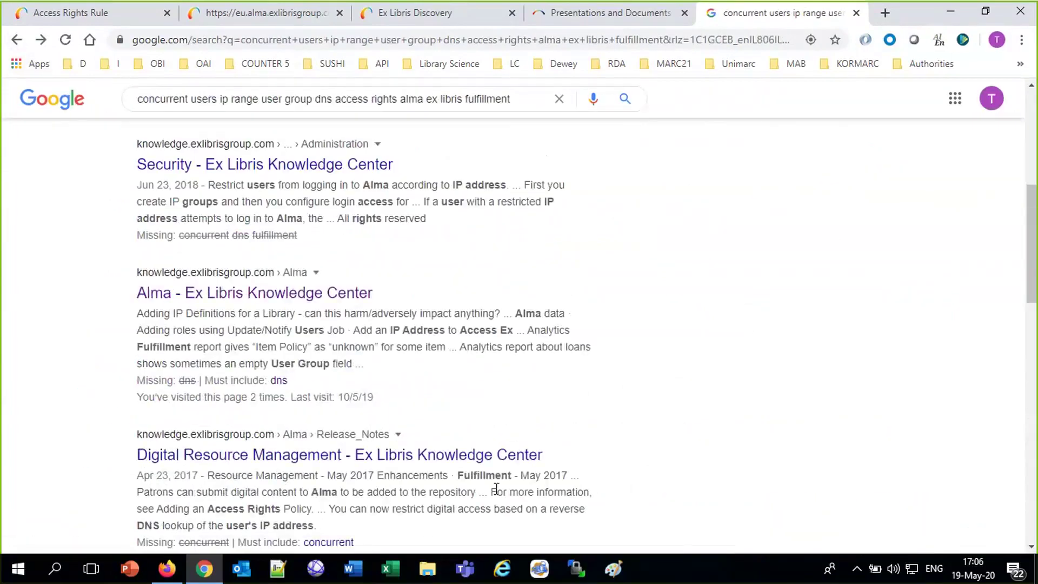
scroll(503, 476, "up", 5)
left_click(348, 246)
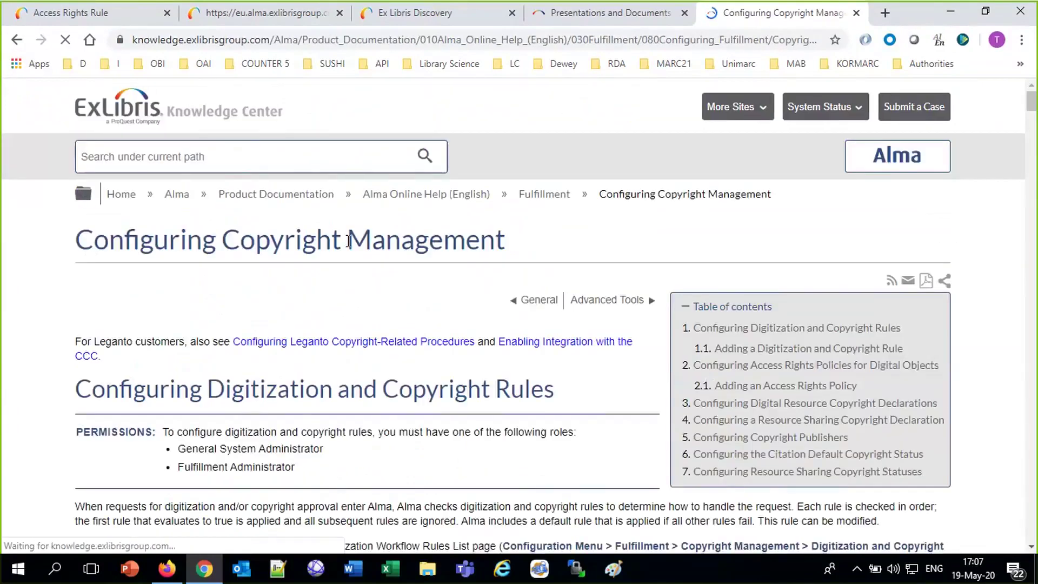
Read the documented access rights parameters, noting User Group, and return to Alma's rule form.
scroll(389, 299, "down", 20)
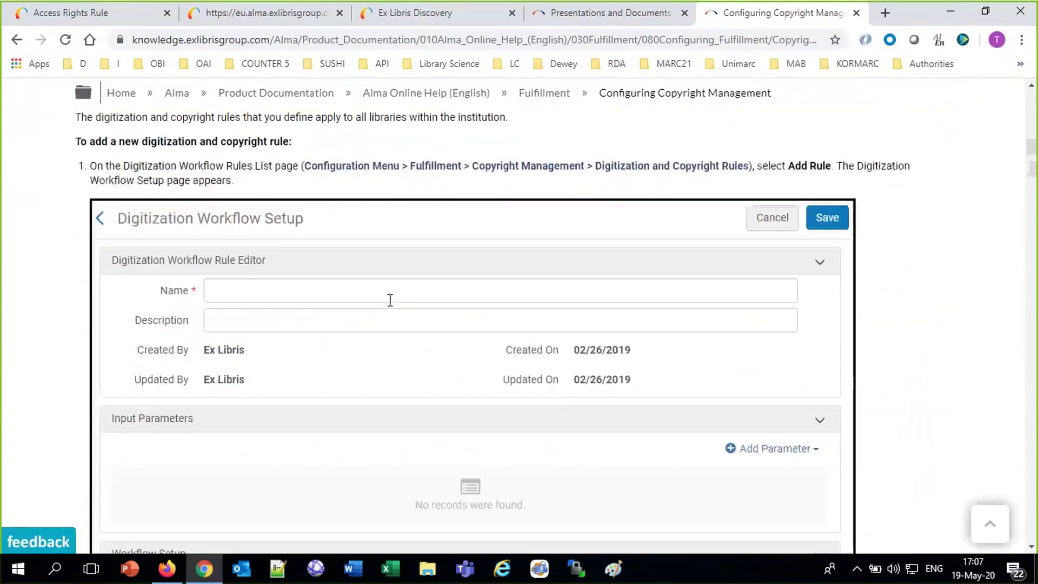
scroll(389, 300, "down", 20)
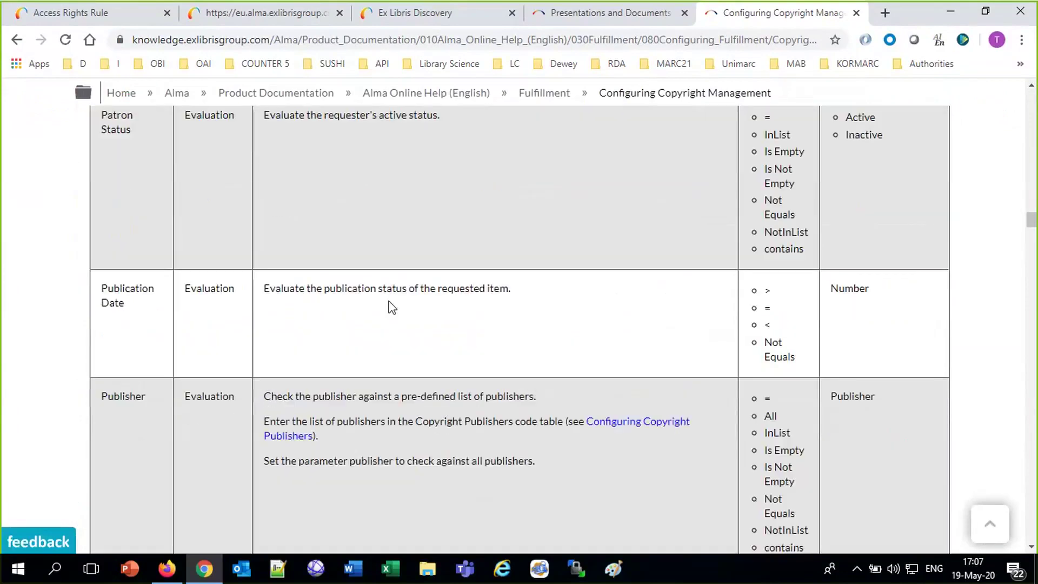
scroll(392, 306, "down", 10)
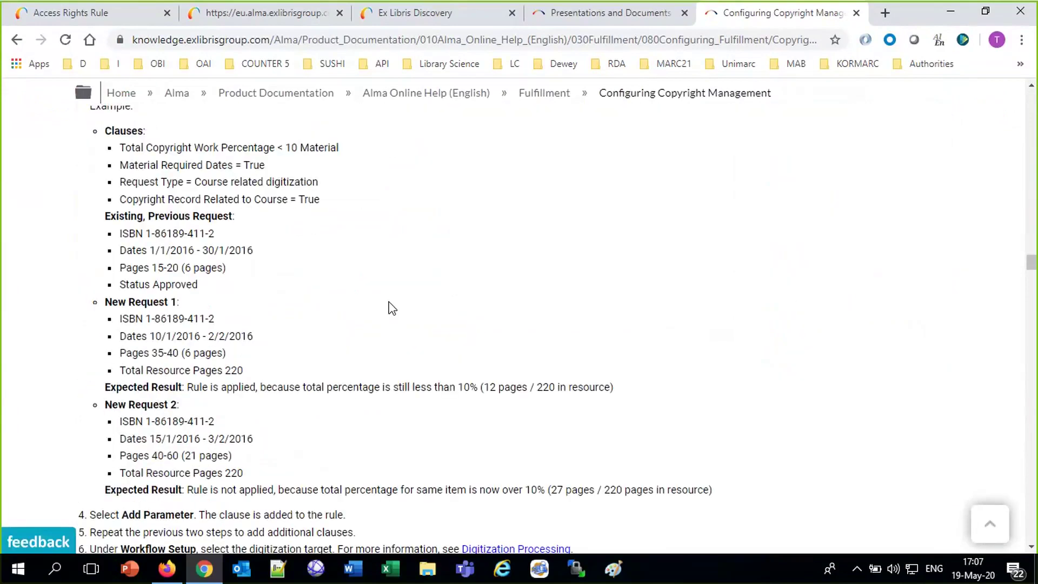
scroll(391, 308, "down", 20)
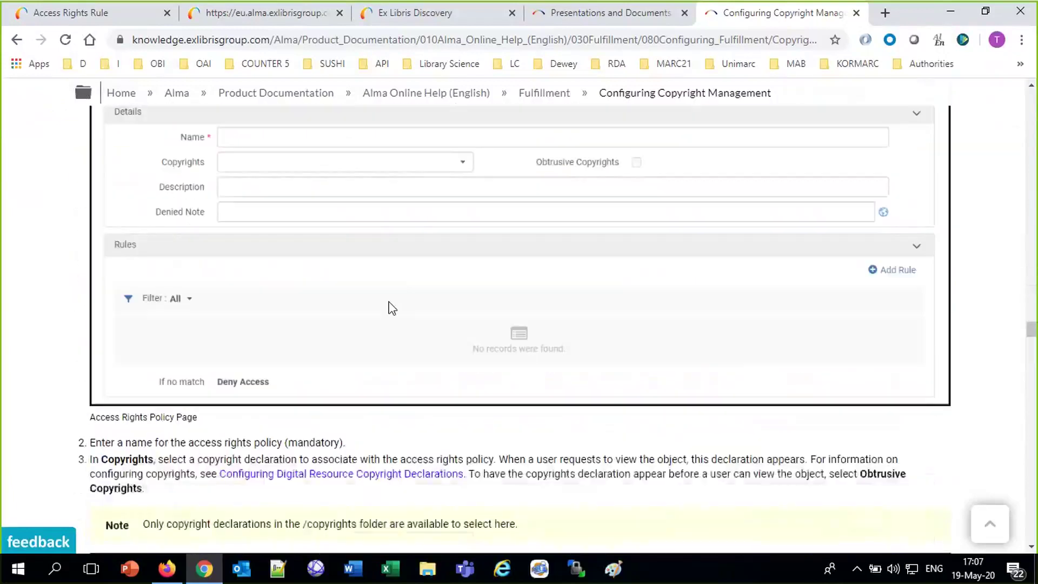
scroll(391, 307, "down", 8)
scroll(392, 307, "down", 10)
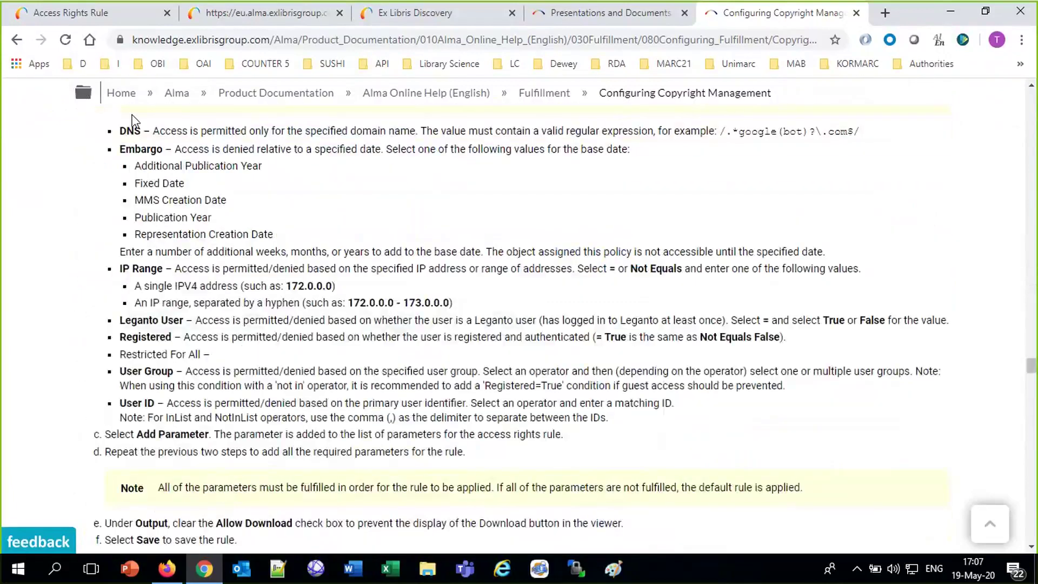
left_click_drag(120, 131, 675, 437)
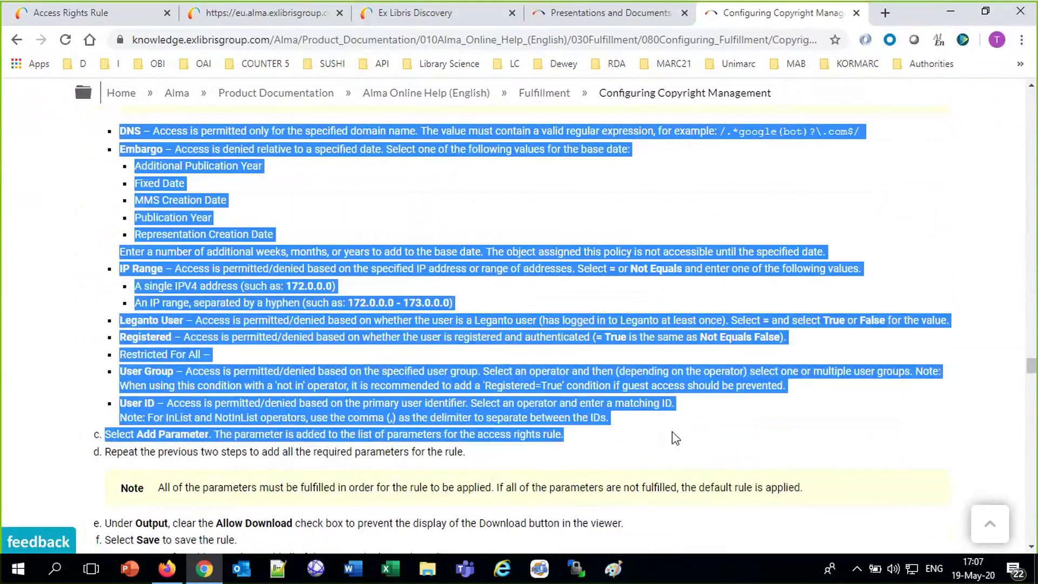
double_click(134, 371)
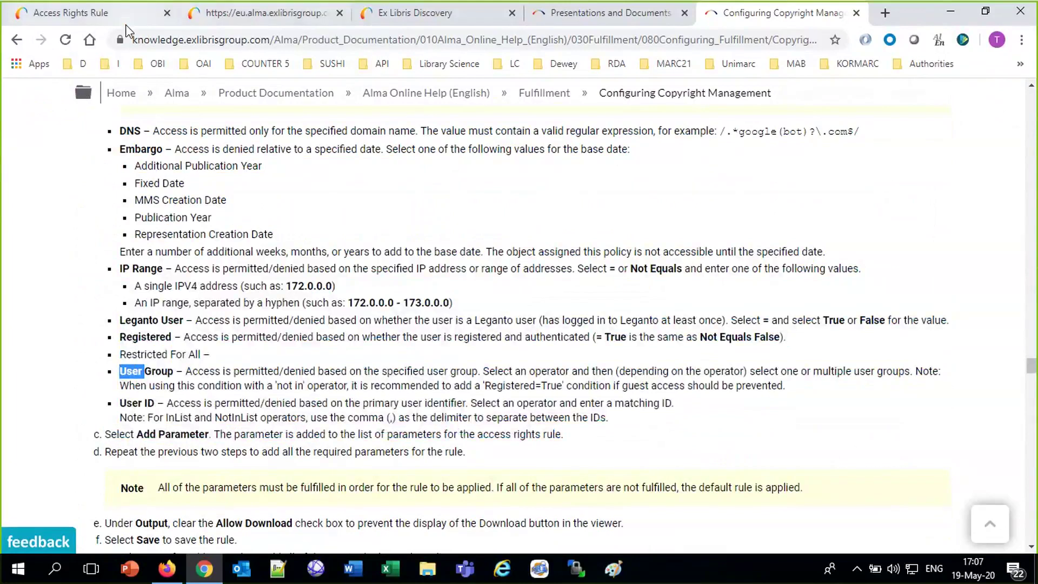
left_click(126, 25)
Add the rule condition User Group equals Faculty.
type("ser")
left_click(656, 437)
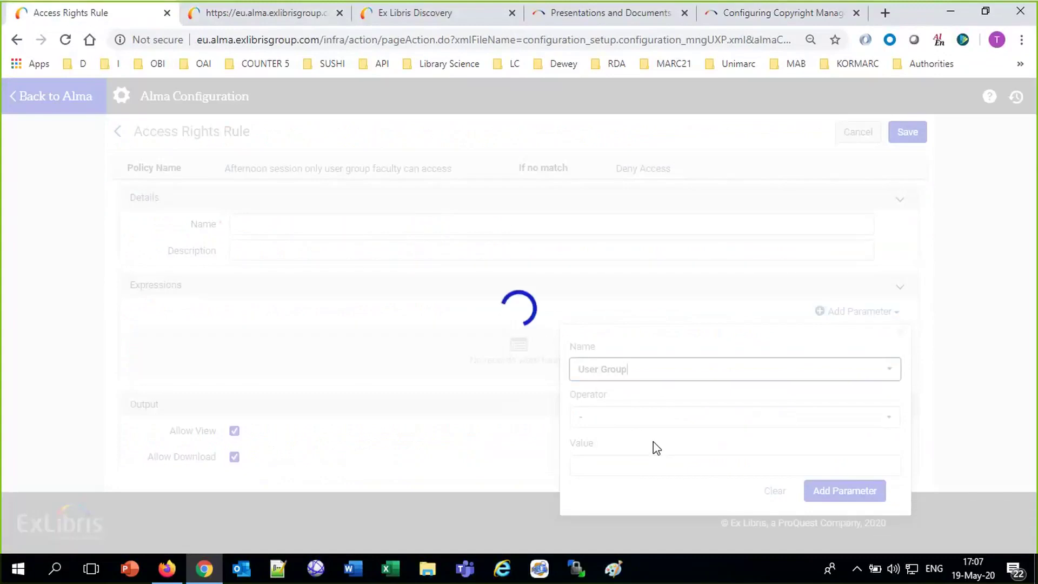
left_click(638, 419)
left_click(641, 445)
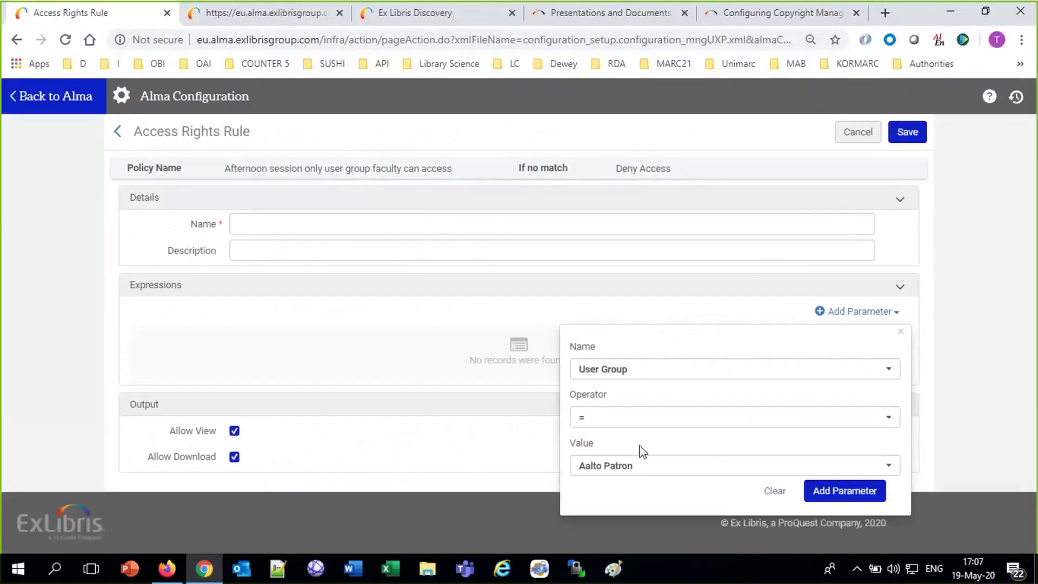
left_click(651, 469)
scroll(607, 371, "down", 5)
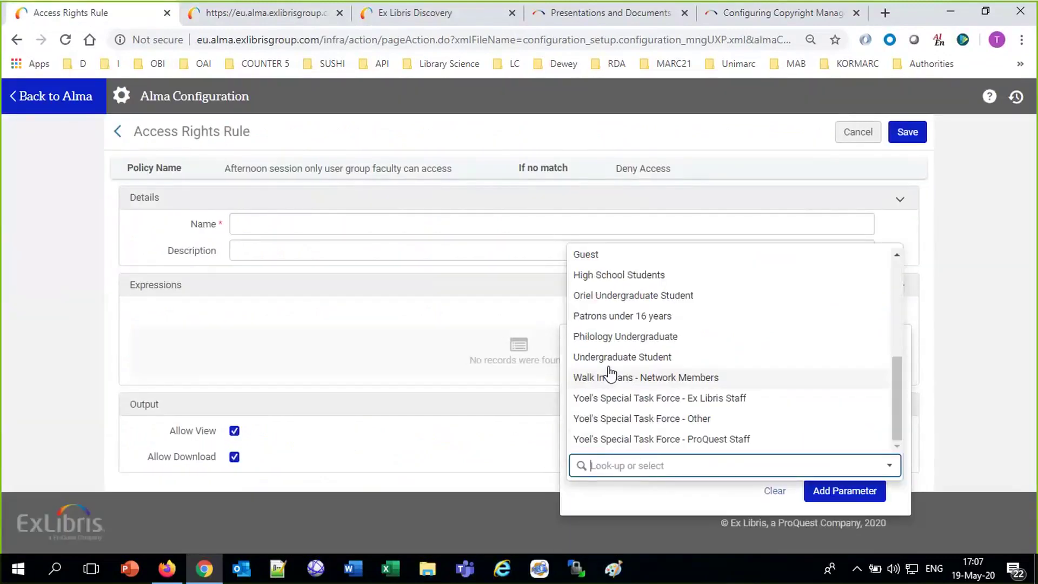
scroll(681, 311, "up", 5)
scroll(671, 433, "down", 1)
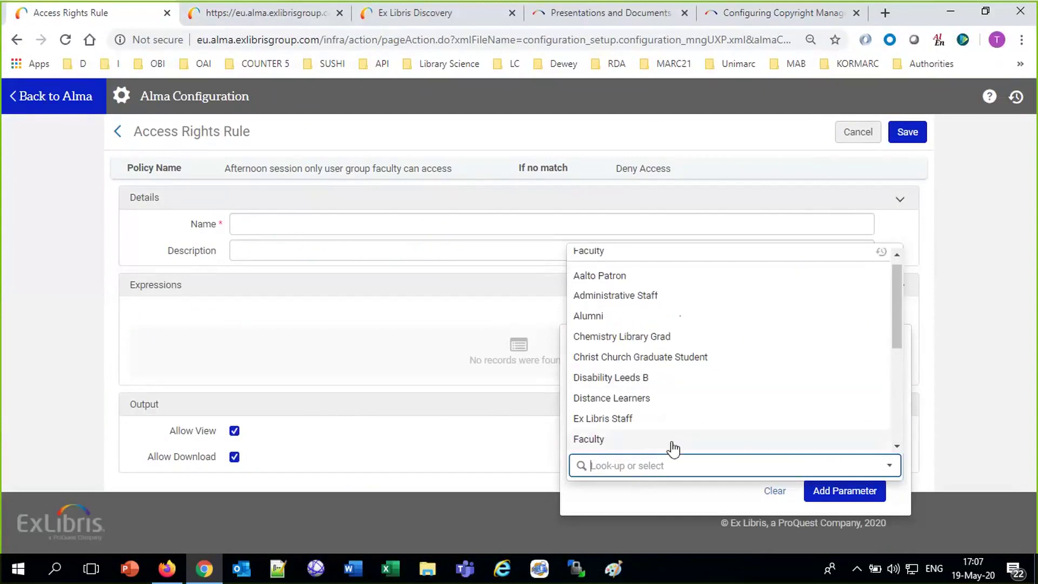
left_click(666, 440)
left_click(846, 493)
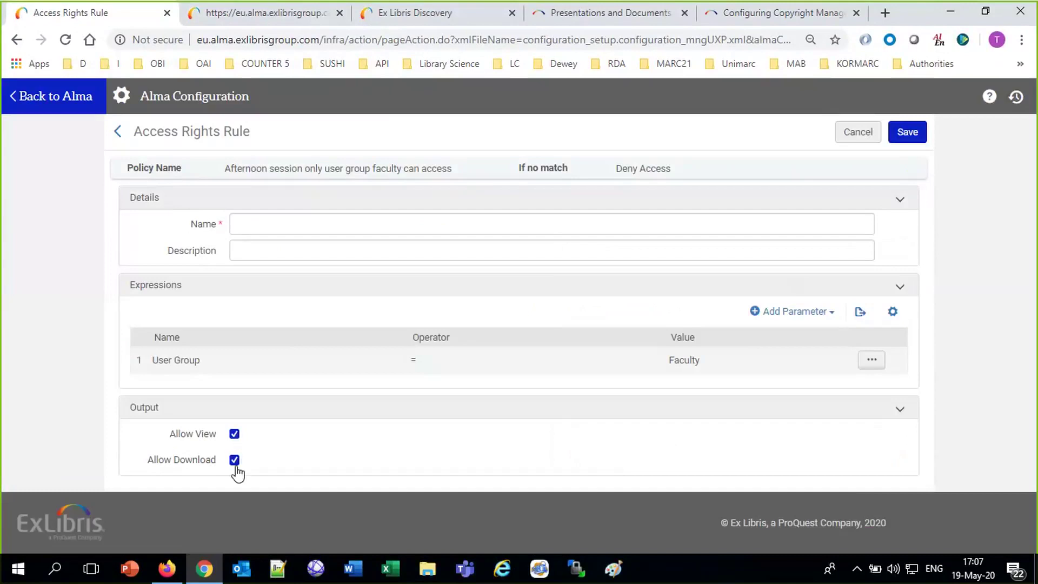
Name the rule 'UG Faculty can access', correcting the misspelling 'Facultry'.
left_click(280, 220)
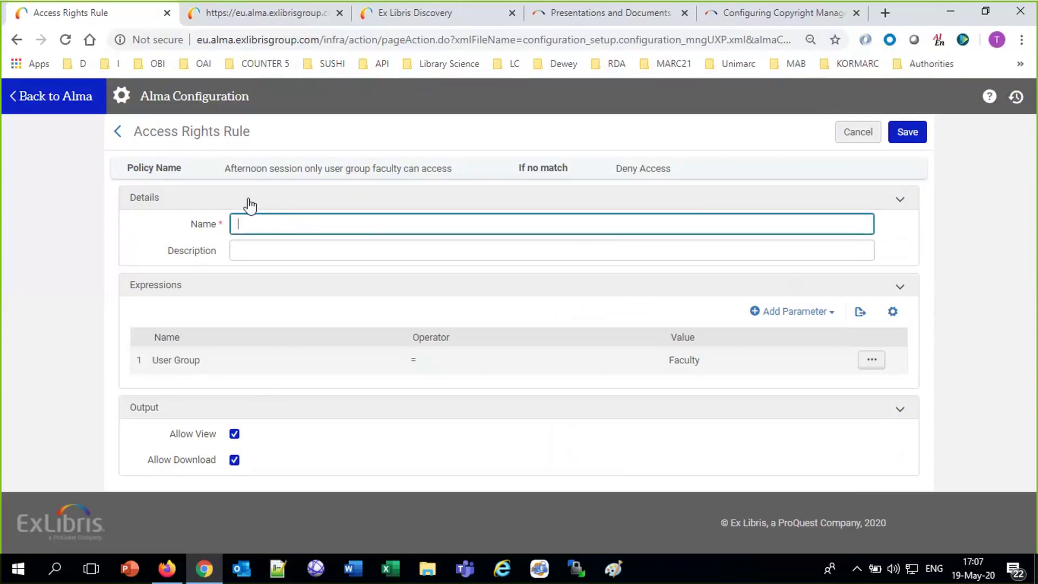
triple_click(256, 166)
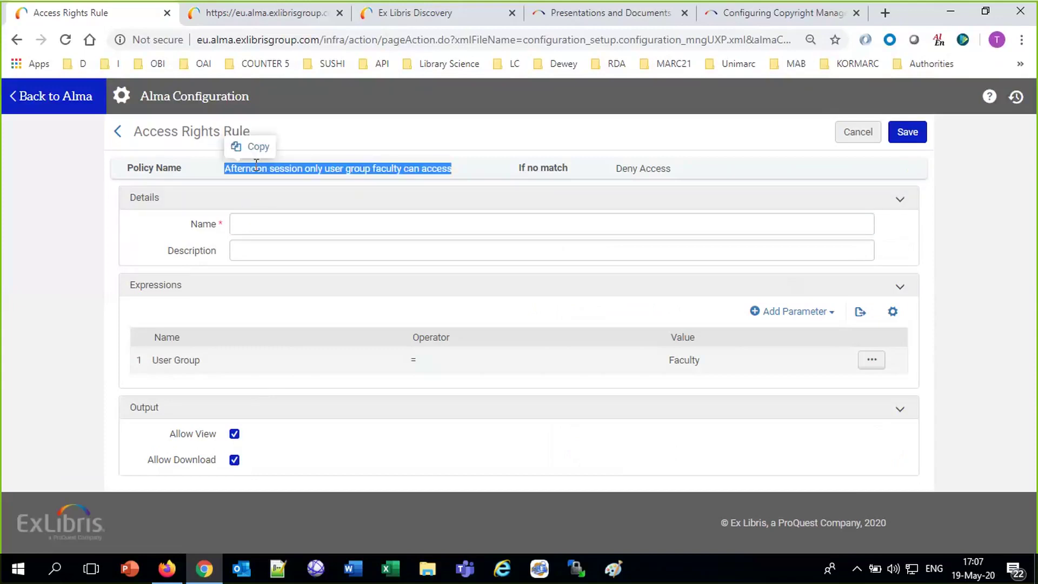
left_click(265, 221)
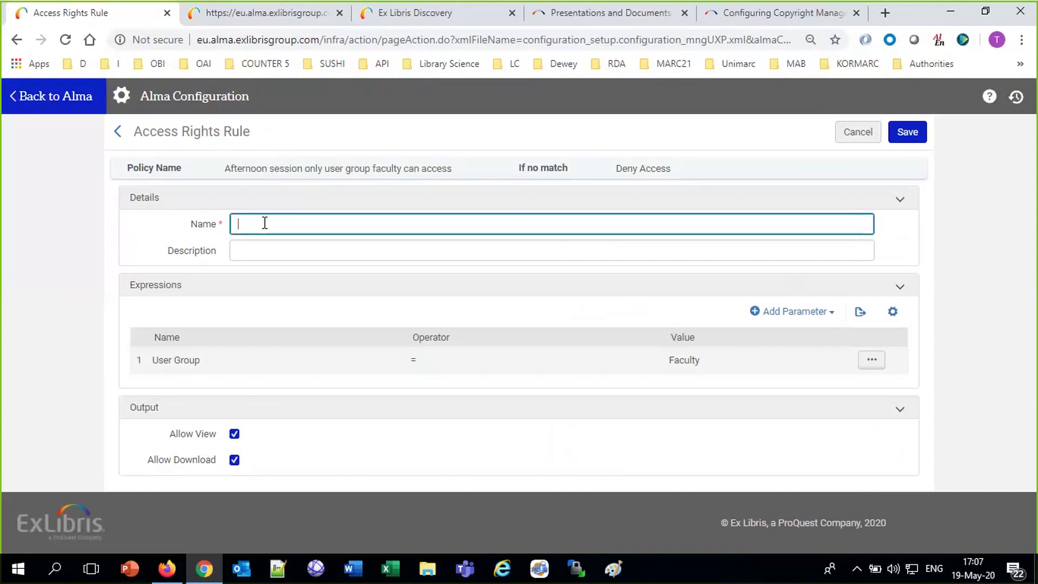
type("user gropup")
key("BackSpace")
key("BackSpace")
key("BackSpace")
key("BackSpace")
key("BackSpace")
key("BackSpace")
key("BackSpace")
key("BackSpace")
key("BackSpace")
key("BackSpace")
key("BackSpace")
type("UG Facultry can access")
right_click(264, 222)
left_click(296, 235)
double_click(282, 169)
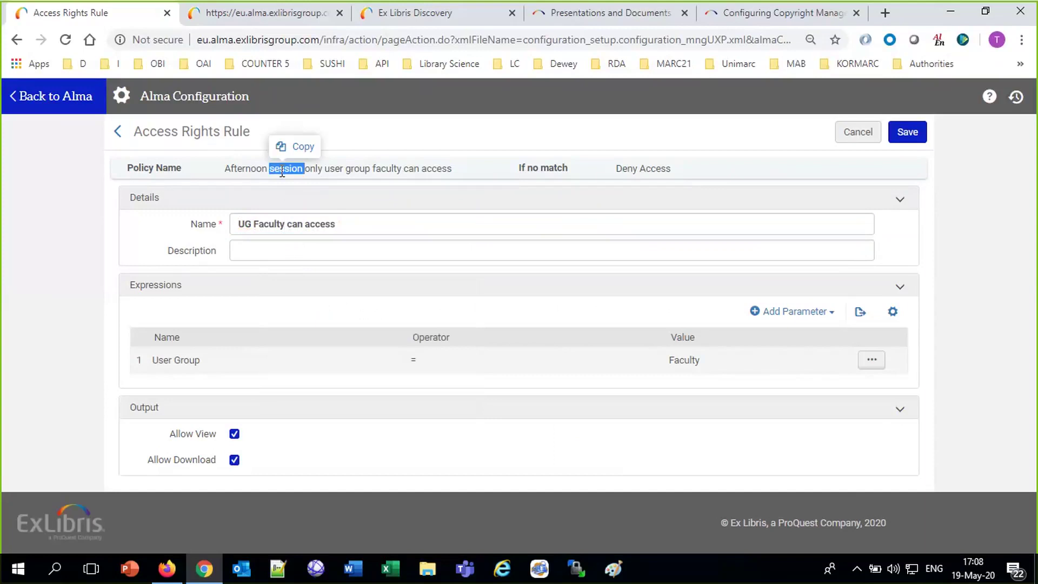
triple_click(321, 223)
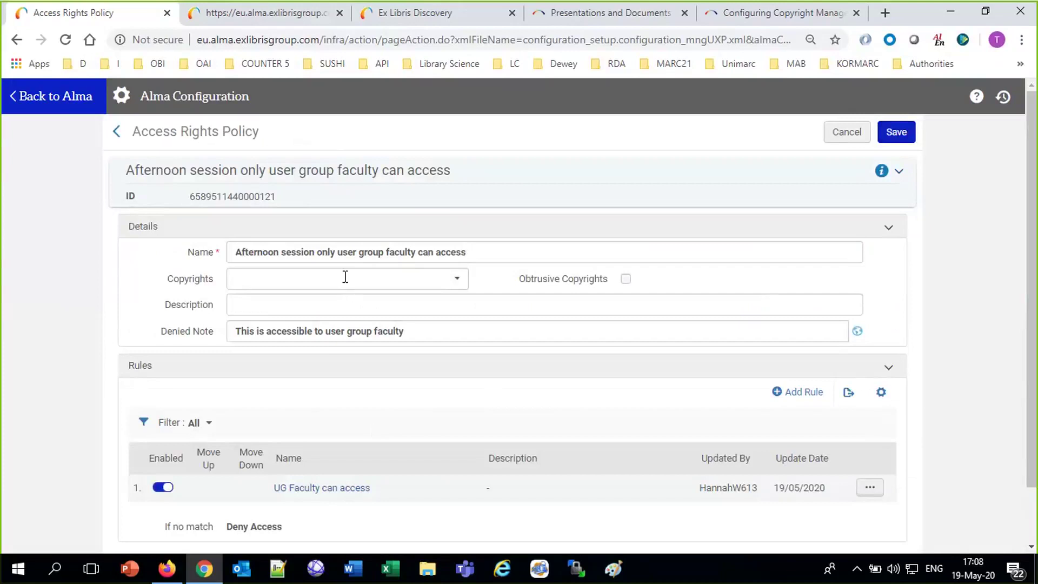
Save the faculty afternoon access policy without a copyright statement, then start another new policy.
left_click(185, 284)
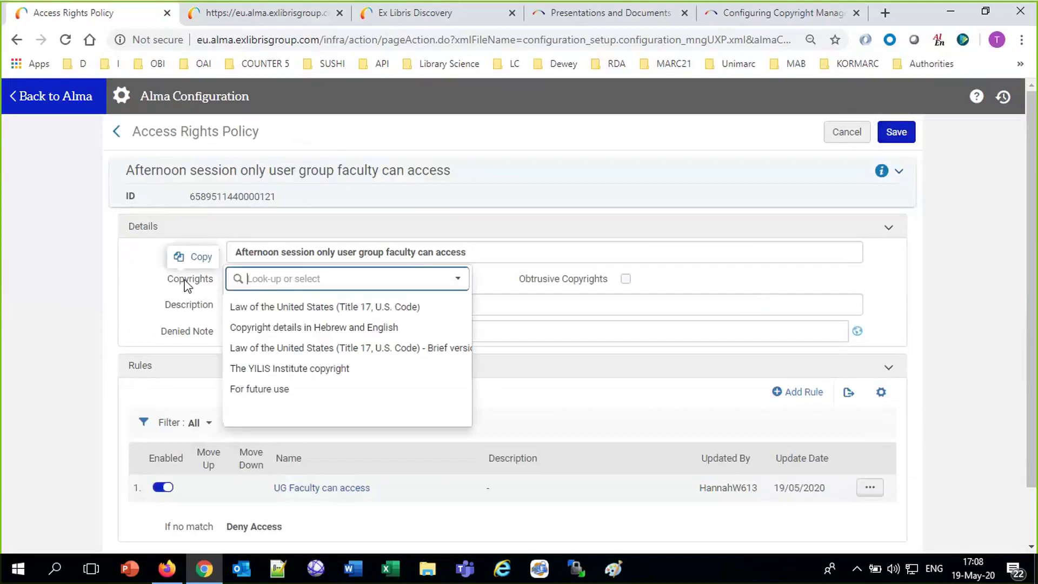
left_click(143, 264)
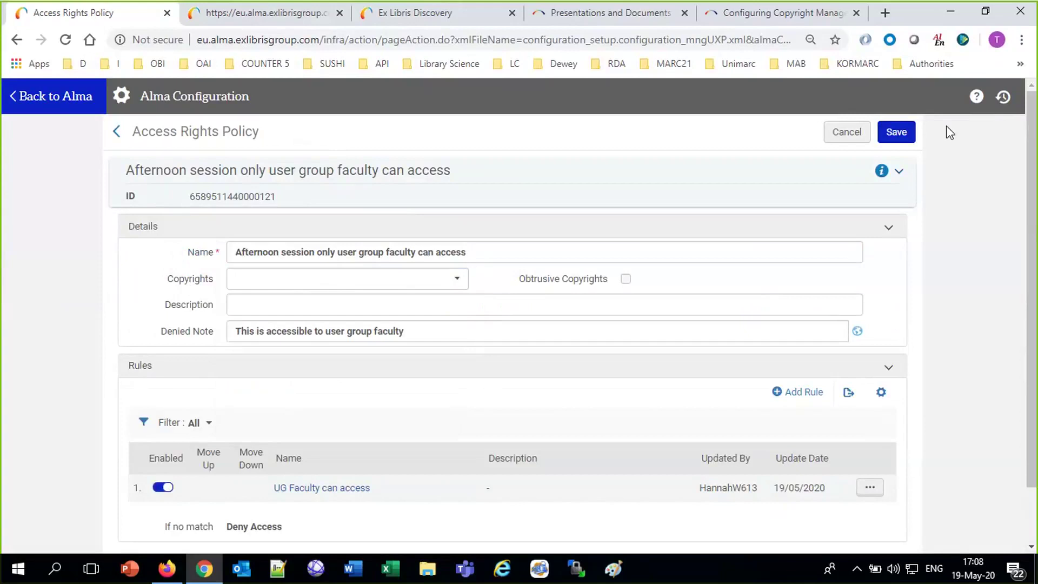
left_click(895, 134)
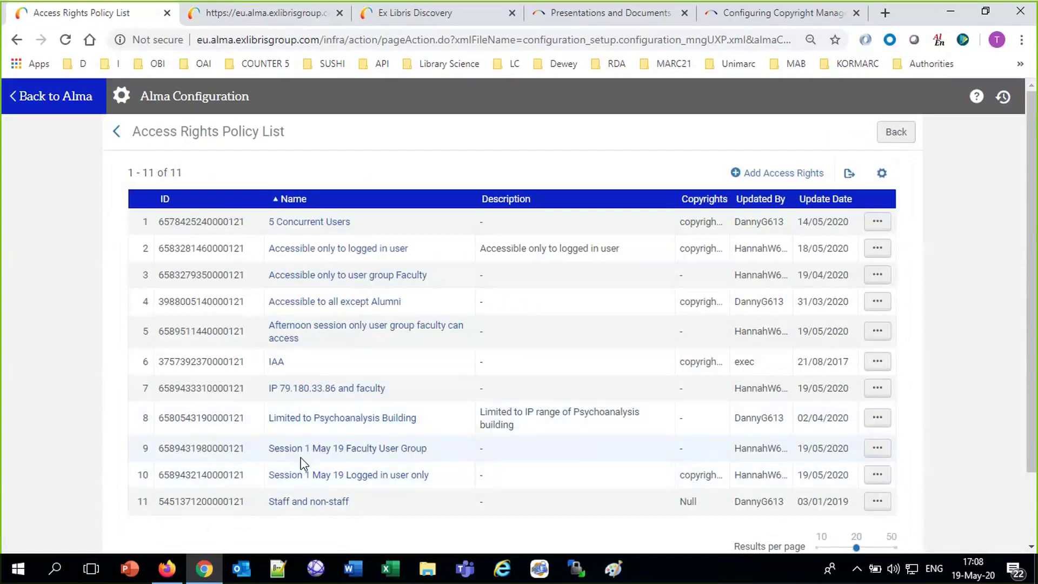
left_click(792, 173)
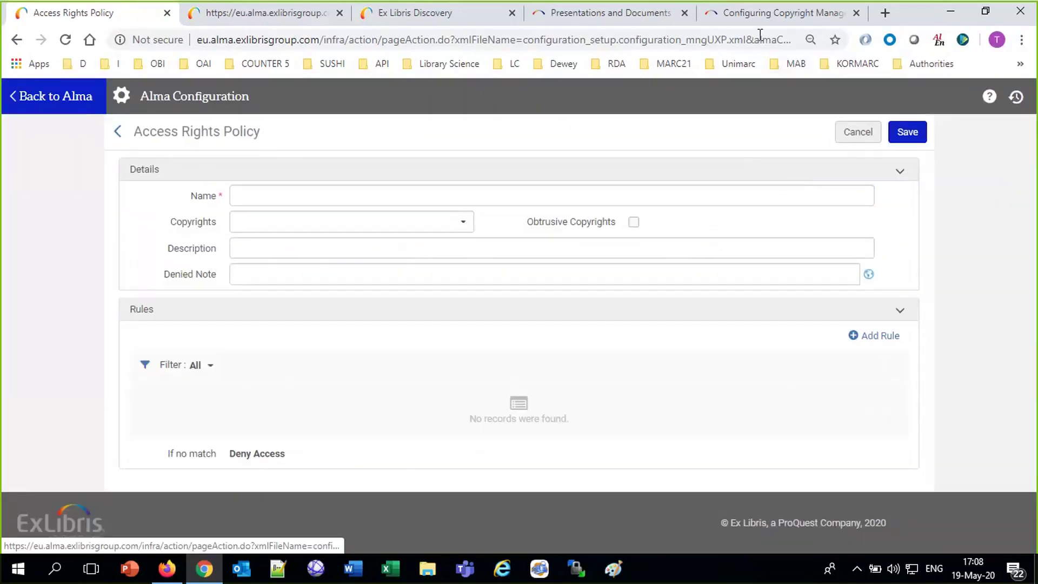
Look up the Registered parameter description in the copyright management documentation, then return to Alma.
left_click(773, 12)
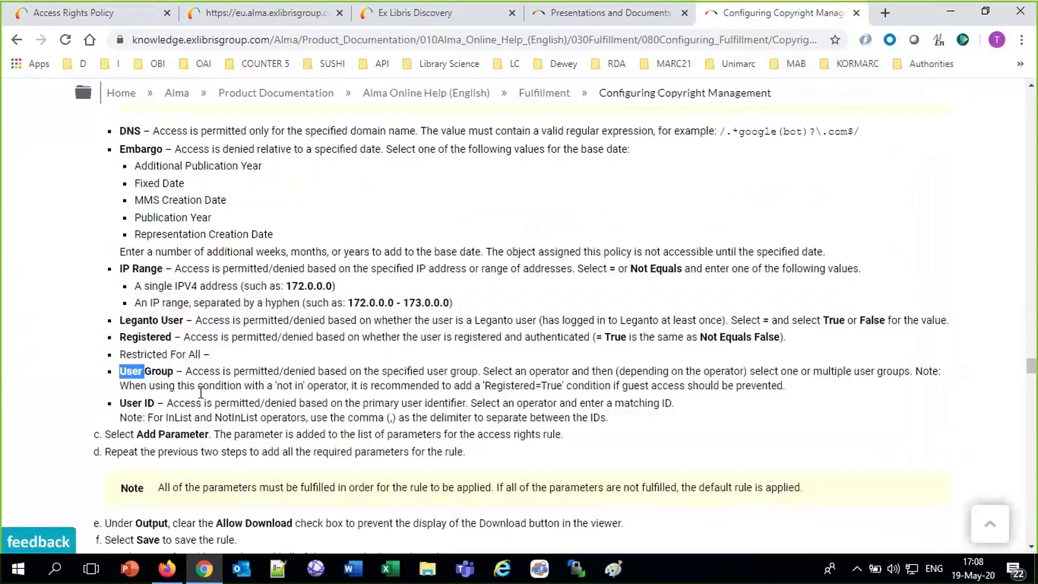
triple_click(154, 334)
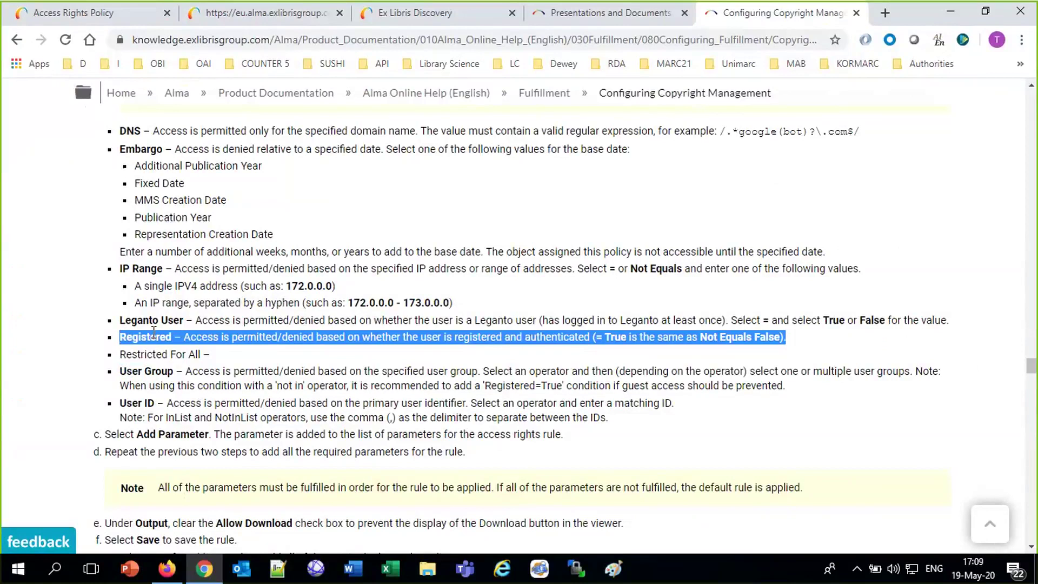
left_click(88, 13)
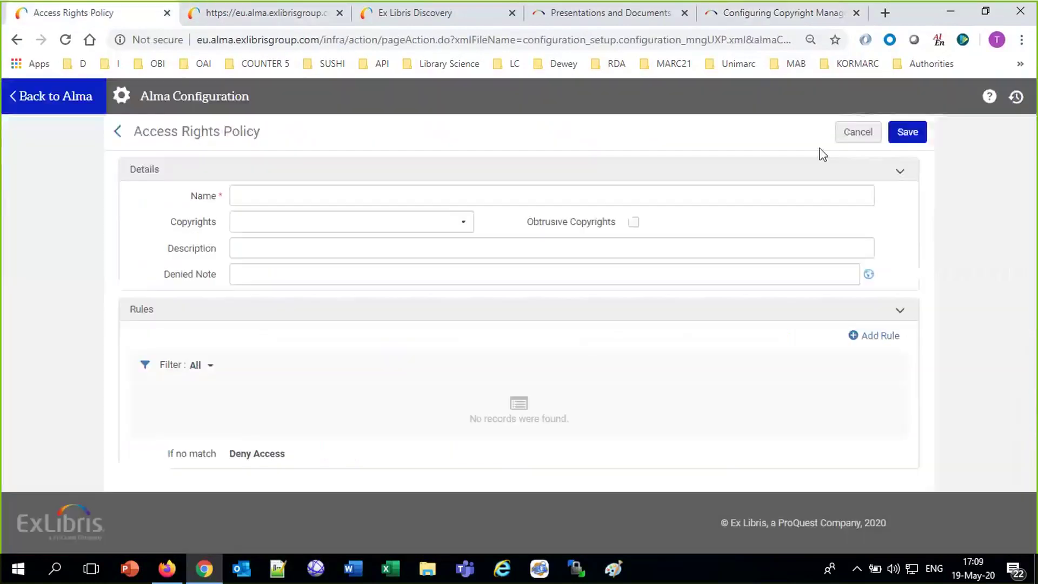
Create policy 'Afternoon session only logged in user' with denied note 'You must be logged in to view this'.
left_click(858, 132)
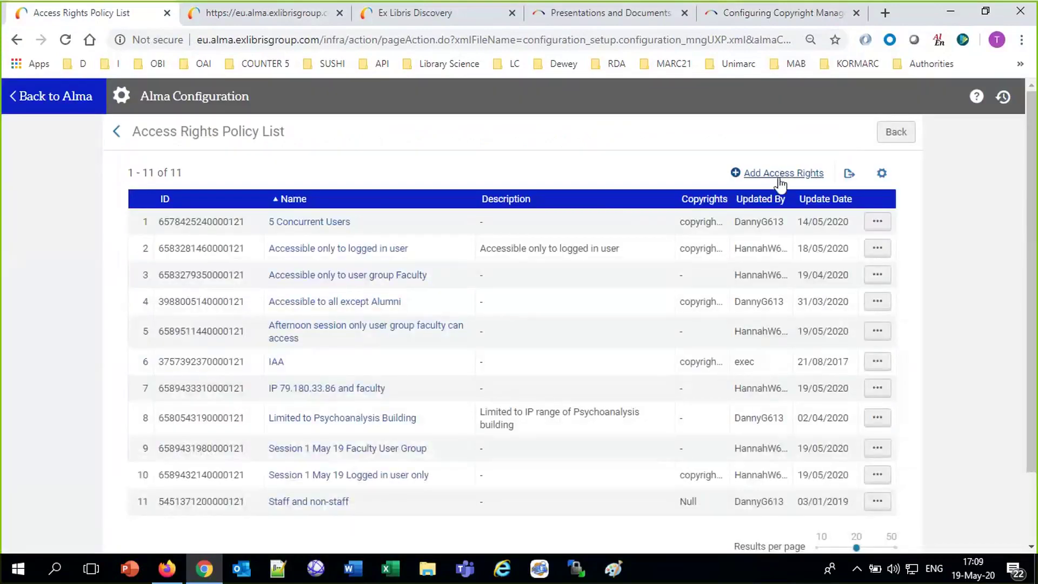
left_click(780, 180)
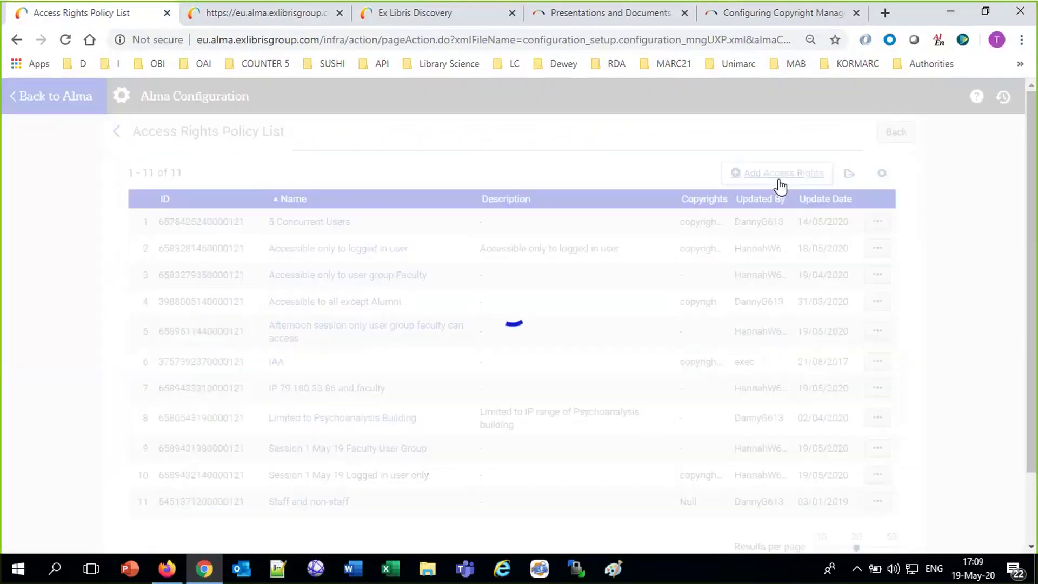
type("A")
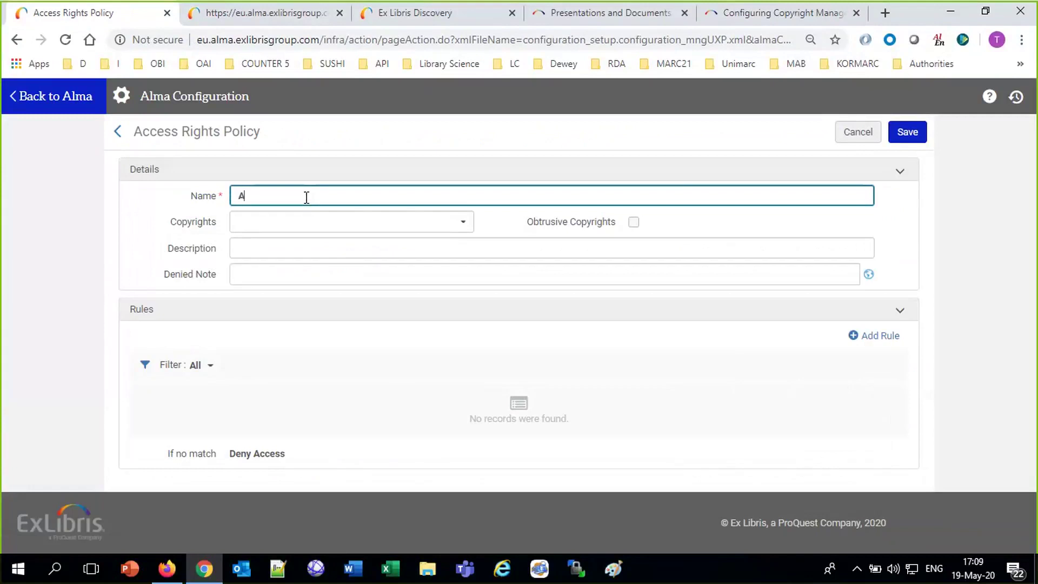
type("fternoi")
key("BackSpace")
type("oon session only logged in user")
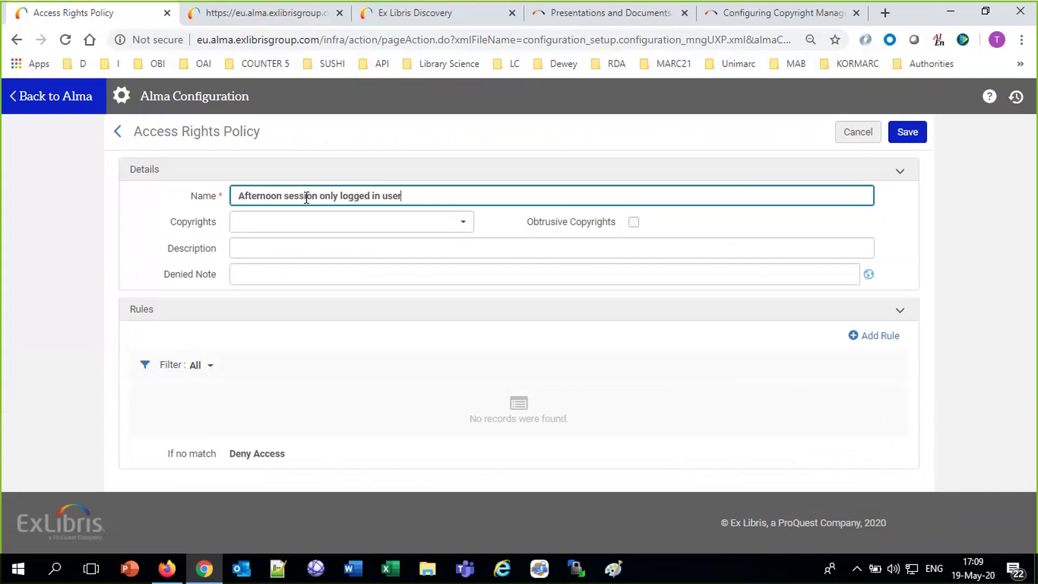
left_click(262, 276)
type("You must b")
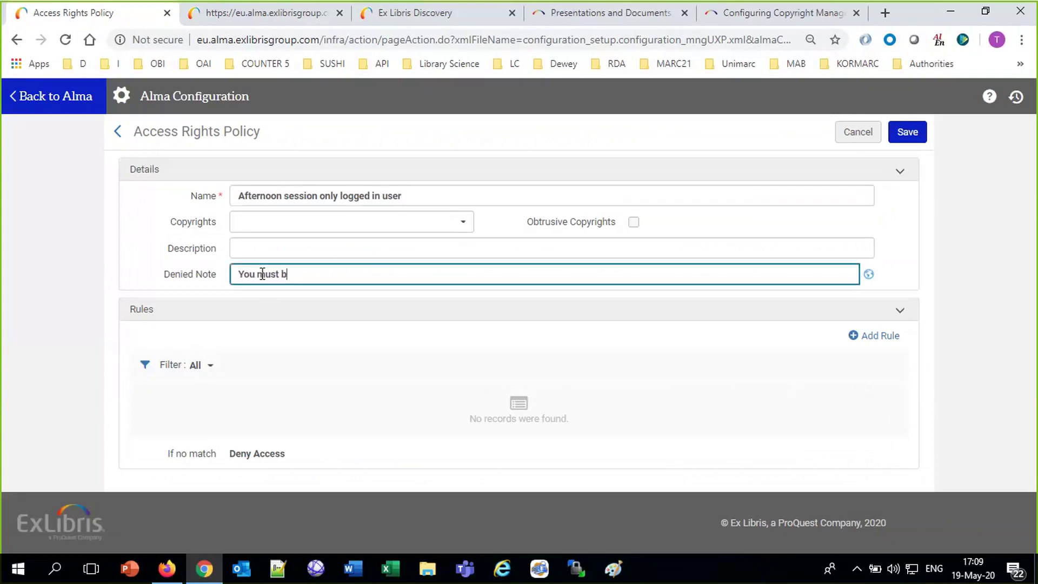
type("e logged in to vierw this")
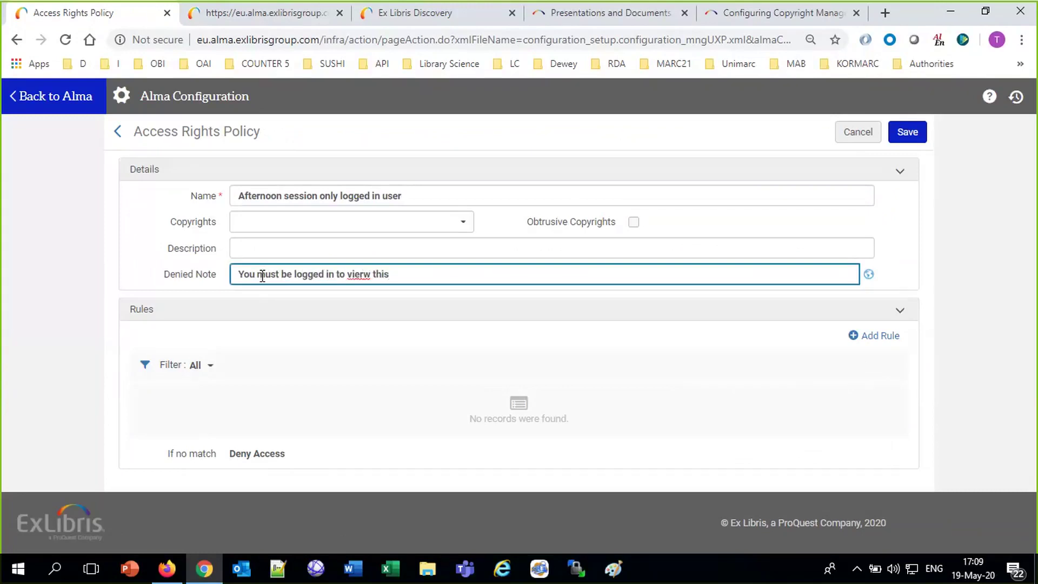
right_click(357, 274)
left_click(388, 283)
left_click(913, 133)
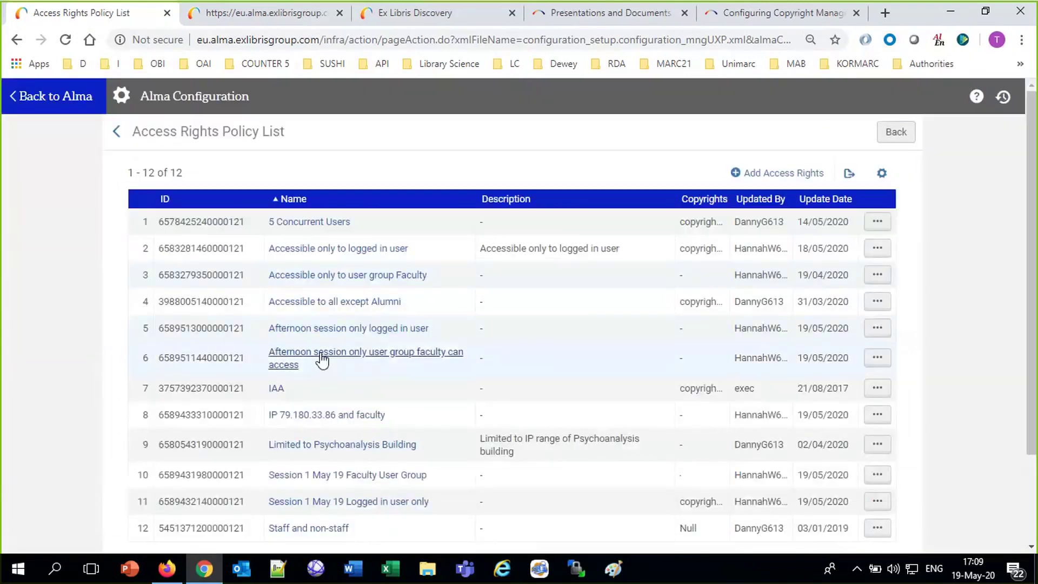
Edit the new logged-in user policy and begin adding a rule with a condition.
left_click(877, 328)
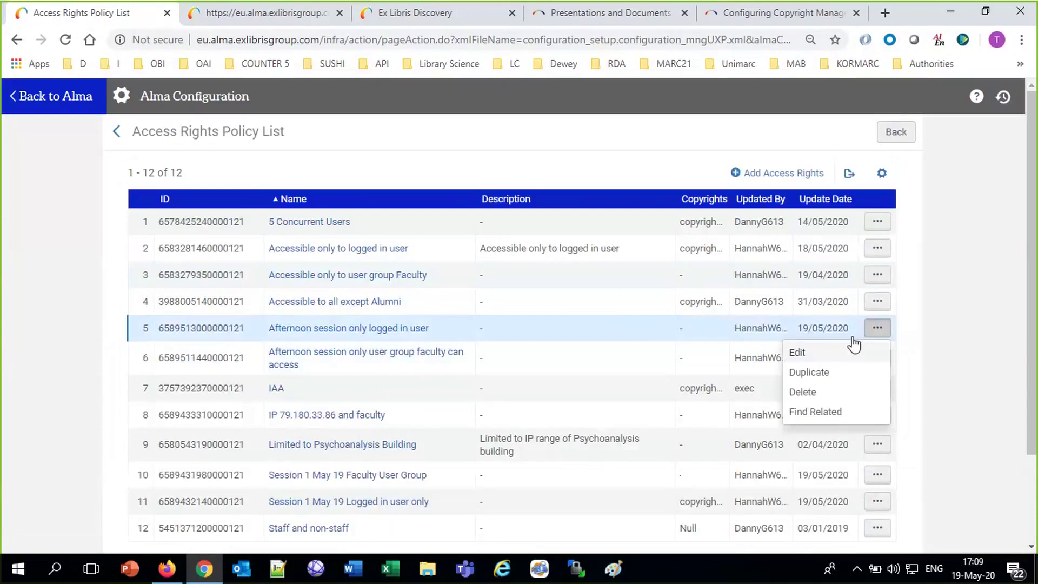
left_click(809, 352)
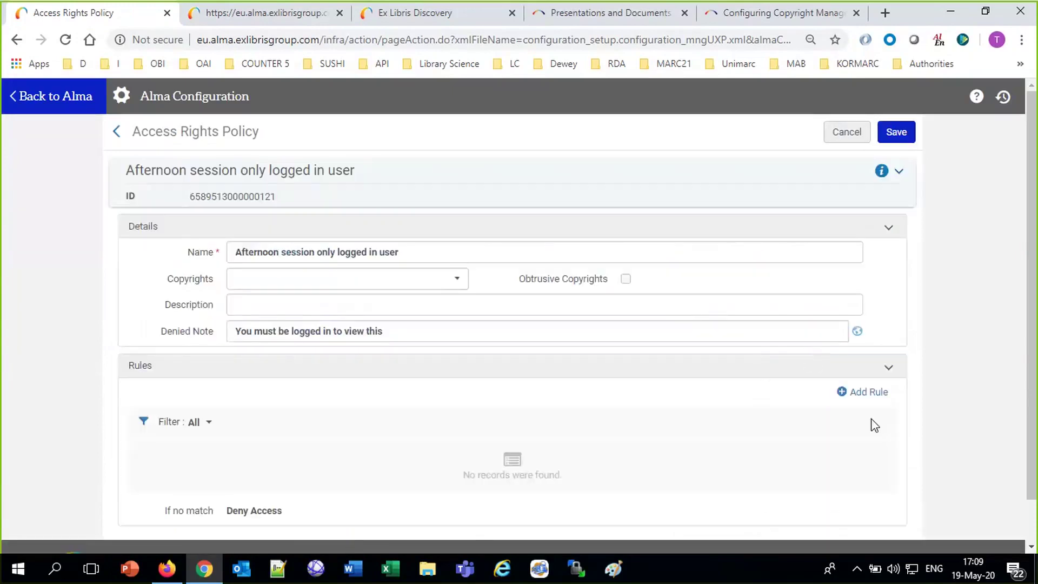
left_click(870, 393)
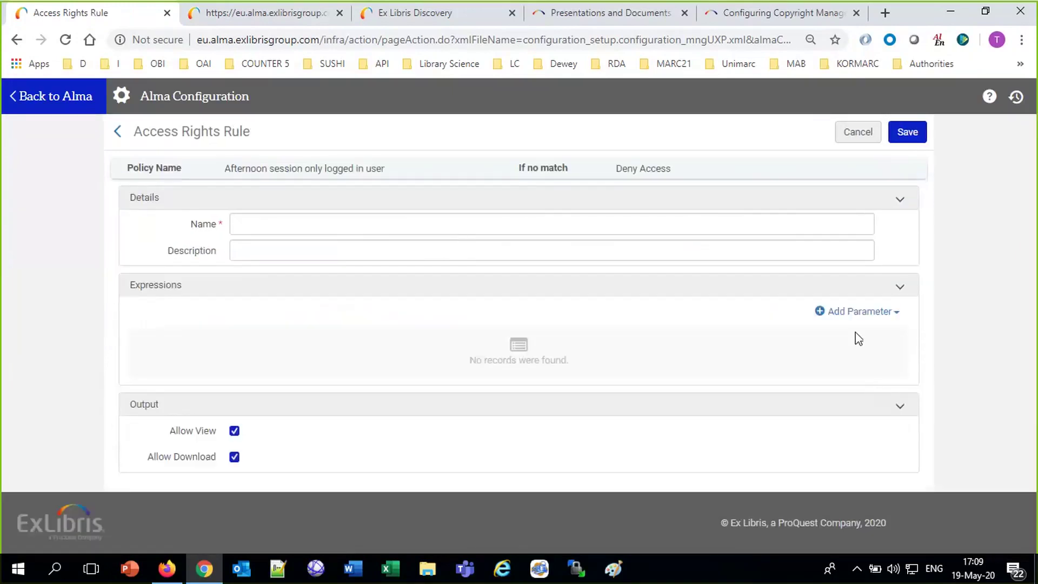
left_click(854, 311)
Add a Registered = True condition to the logged-in user policy's rule.
type("eg")
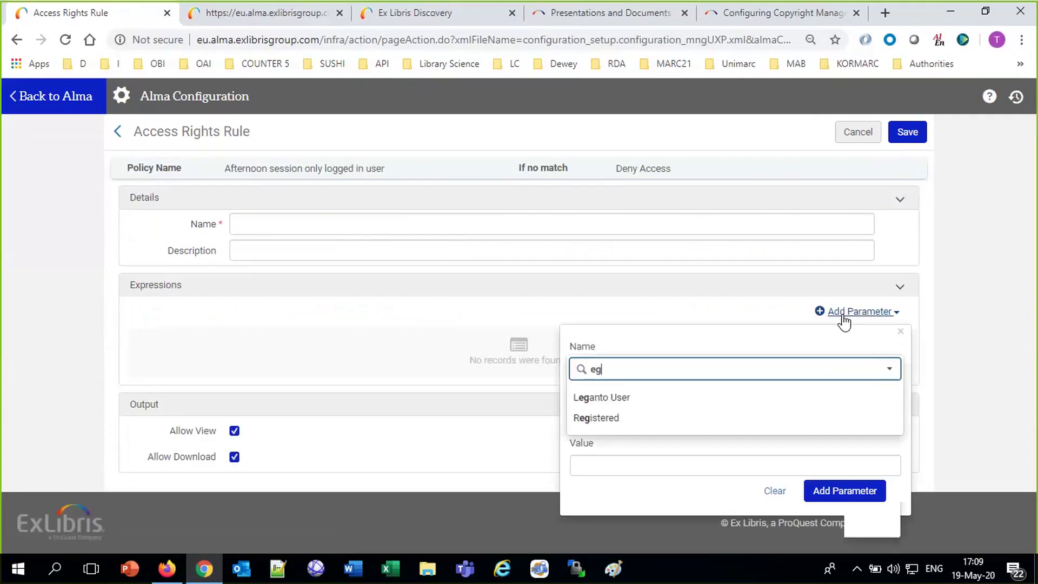
left_click(656, 418)
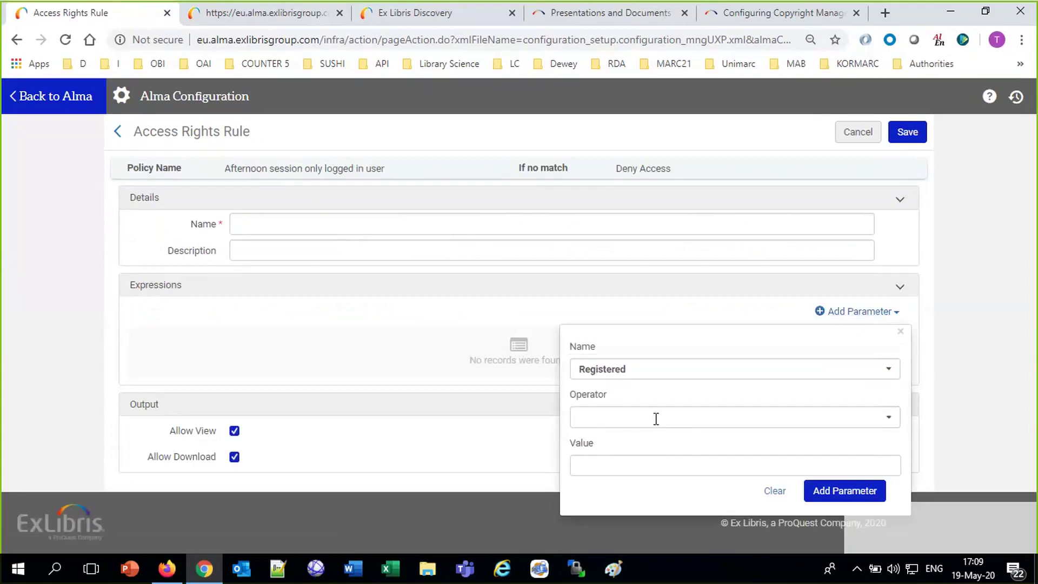
left_click(656, 419)
left_click(656, 448)
left_click(665, 465)
left_click(675, 520)
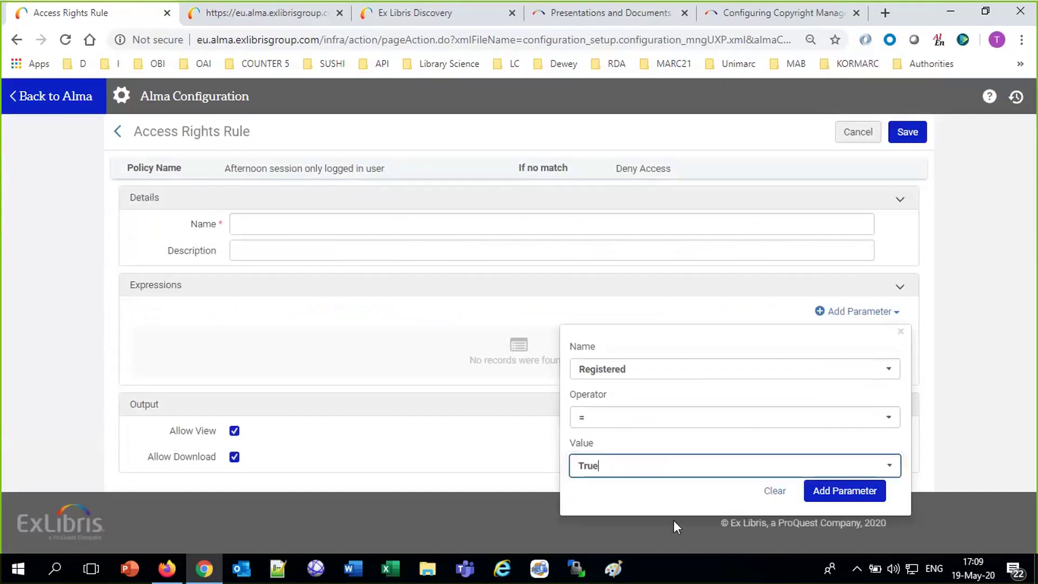
left_click(844, 494)
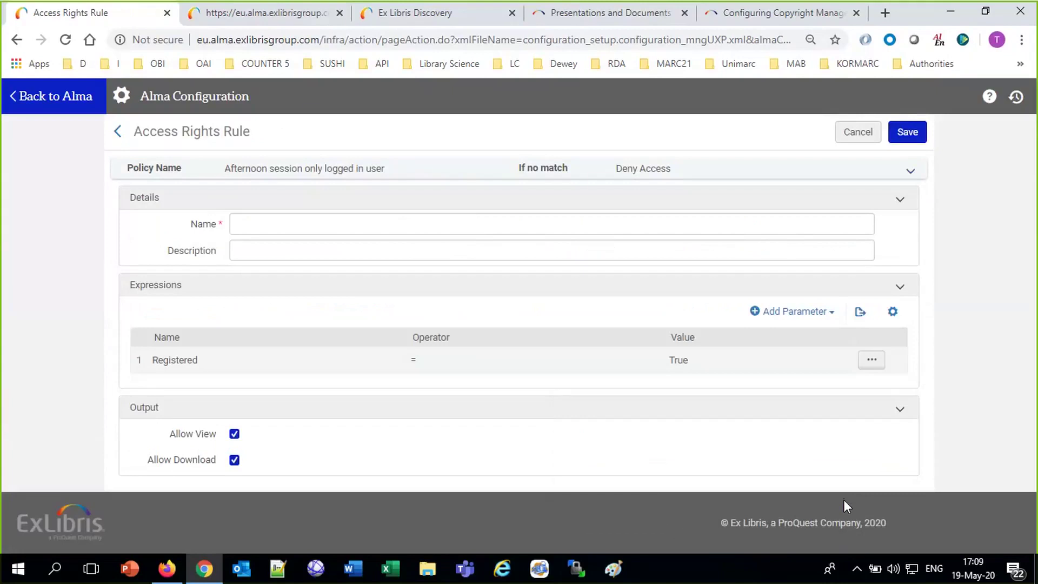
Check the documentation's explanation of Registered = True, then return to the rule's name field.
left_click(784, 13)
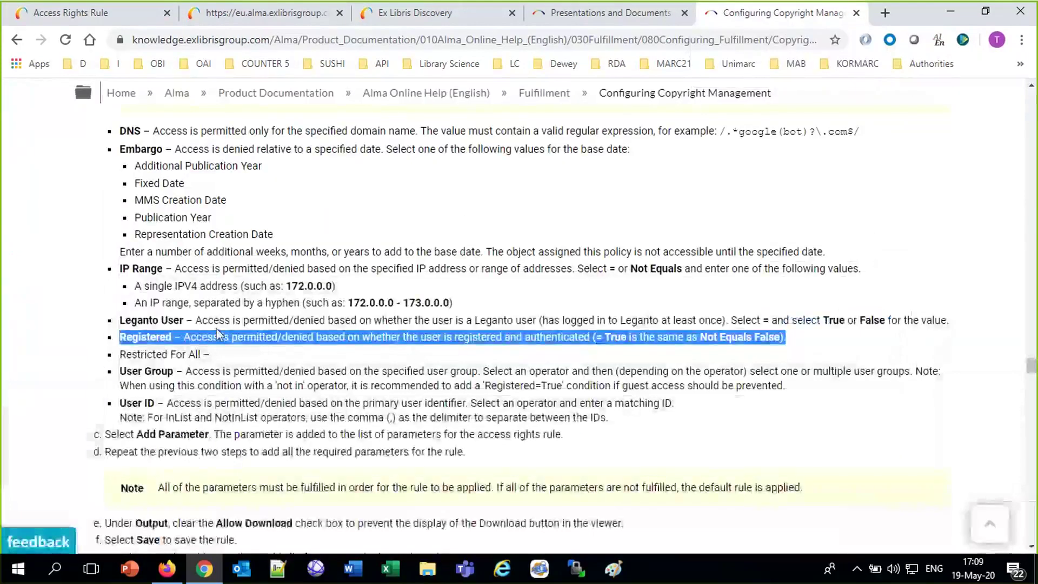
left_click(230, 342)
left_click_drag(230, 341, 633, 344)
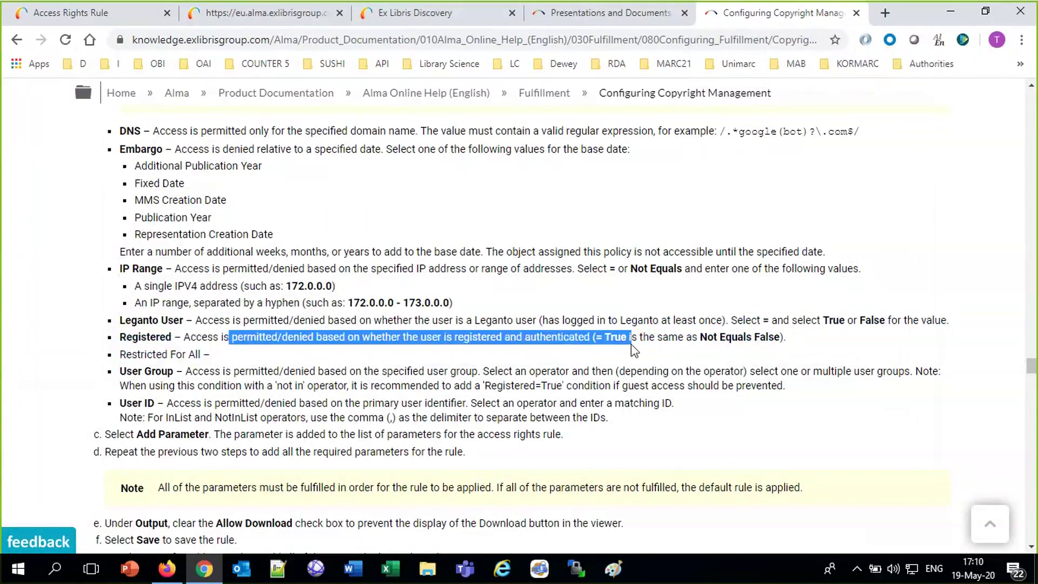
left_click(277, 15)
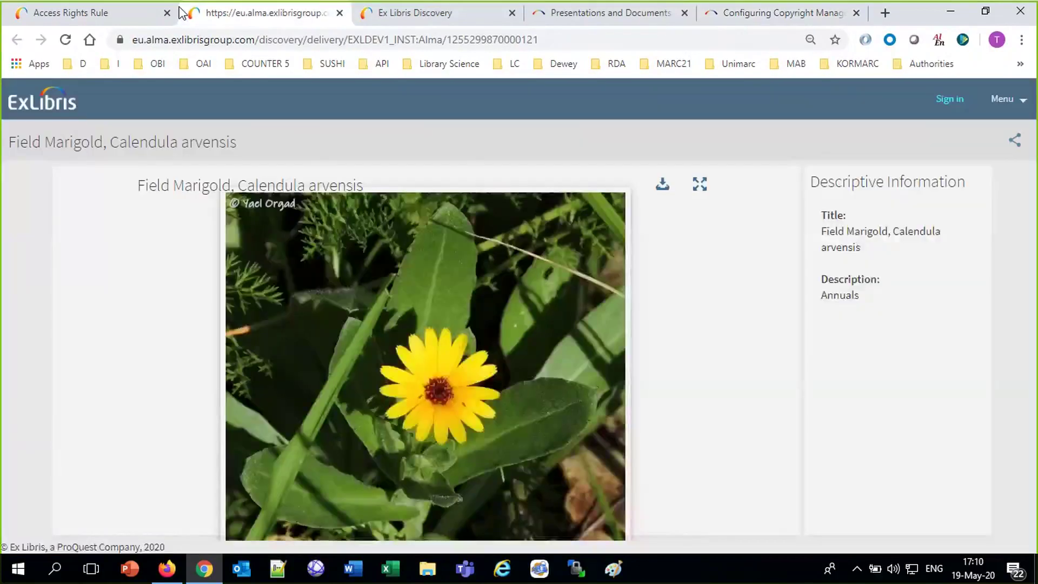
left_click(151, 13)
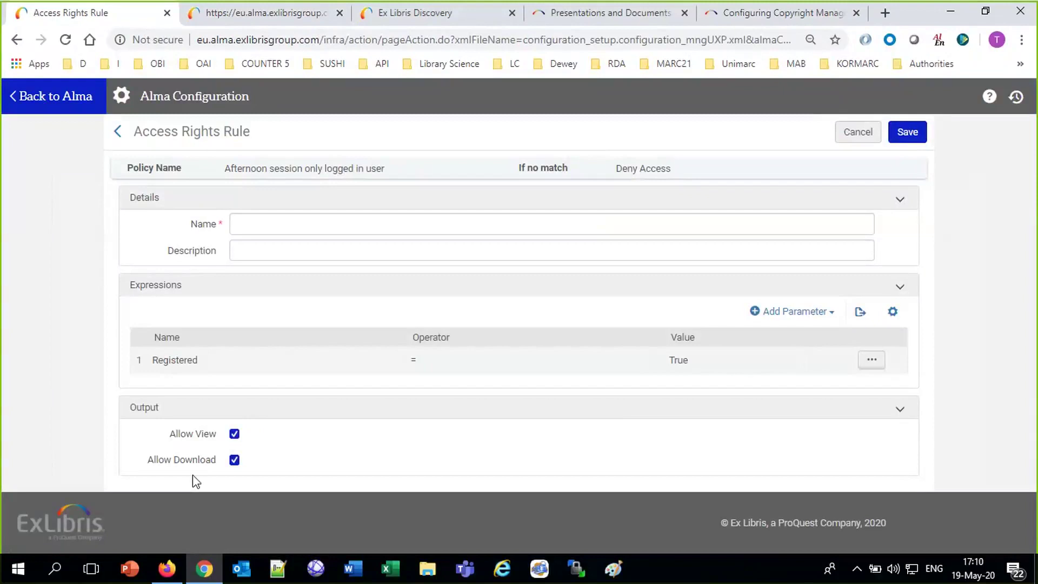
left_click(257, 221)
Name the rule 'Logged in can view' and save both the rule and the access rights policy.
type("Lo")
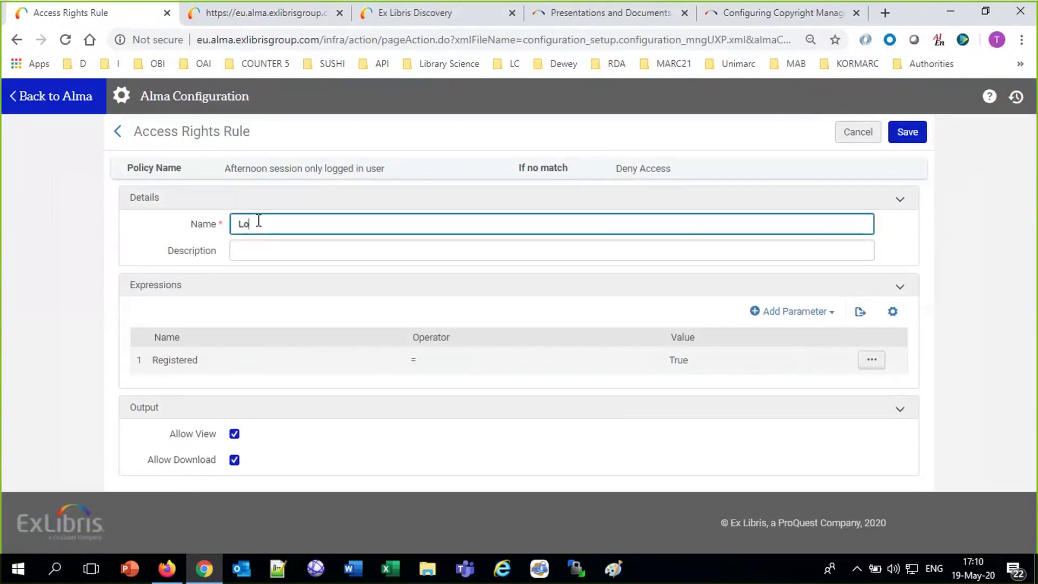
type("gged in can b")
key("BackSpace")
type("vieq")
key("BackSpace")
type("w")
left_click(920, 134)
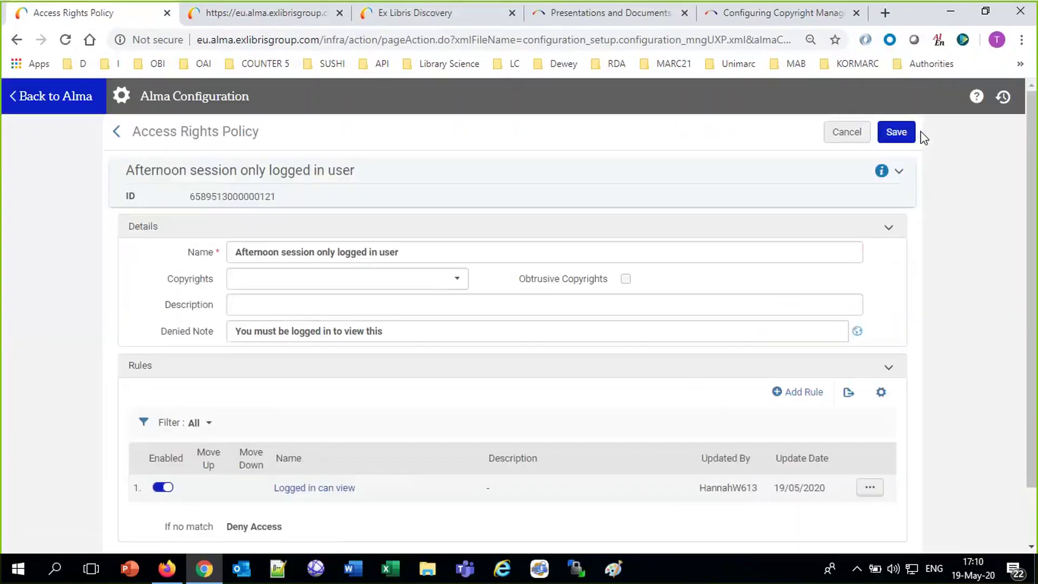
left_click(907, 139)
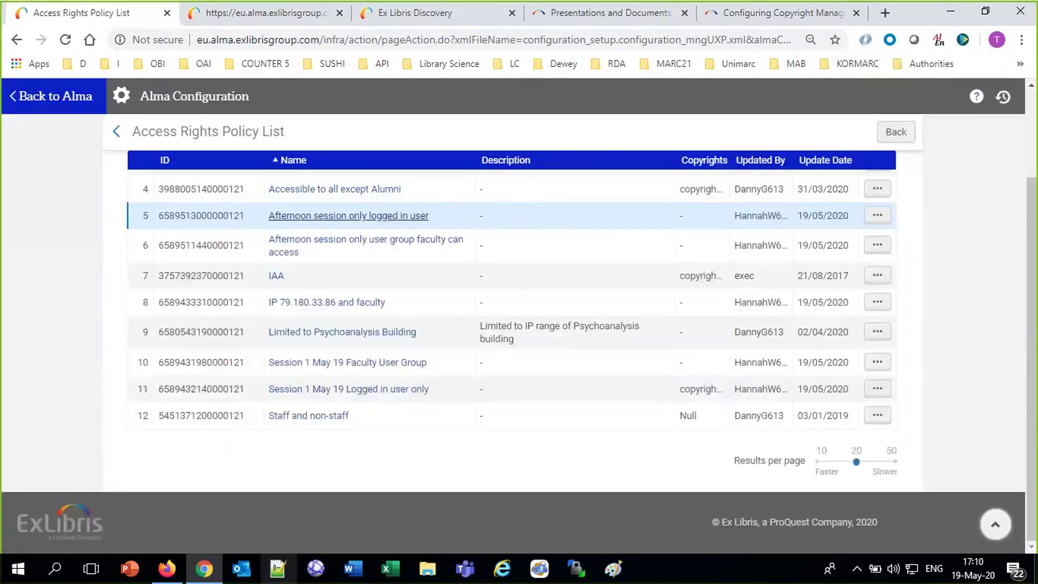
left_click(275, 577)
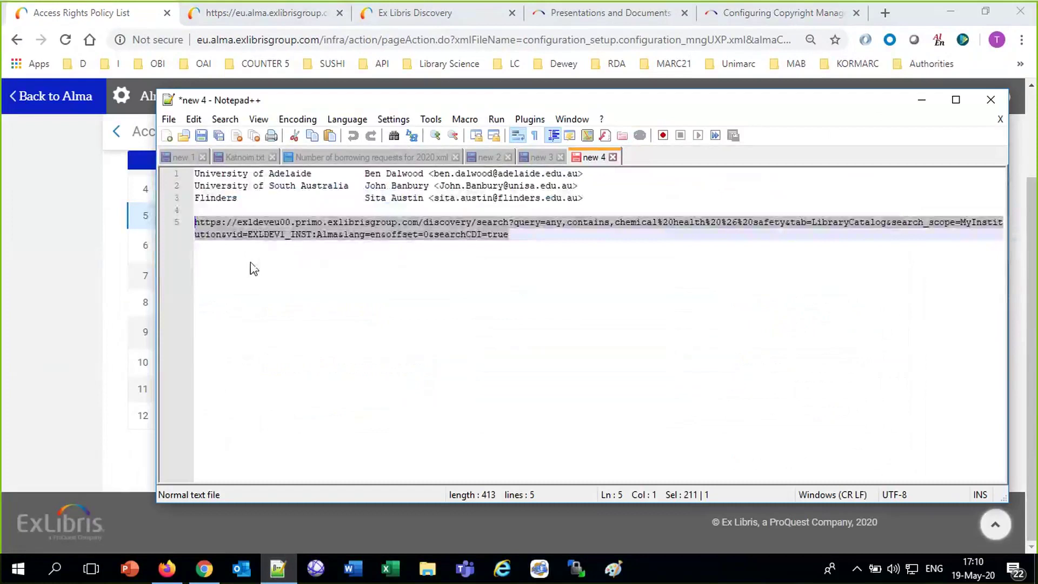
In a new Notepad++ document, list 'AR only faculty can view' and 'AR only logged in user can view'.
left_click(183, 135)
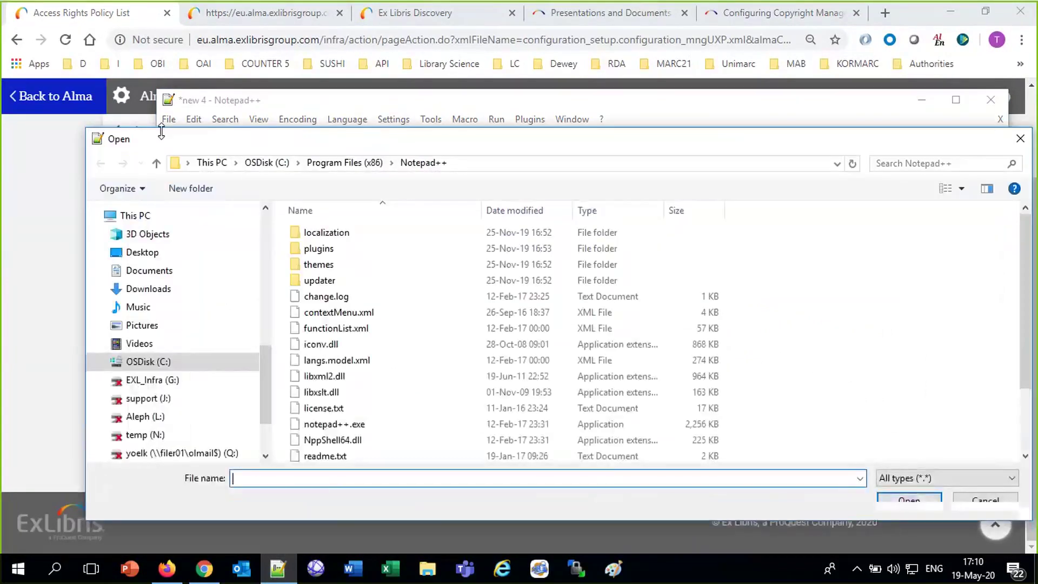
left_click(1020, 138)
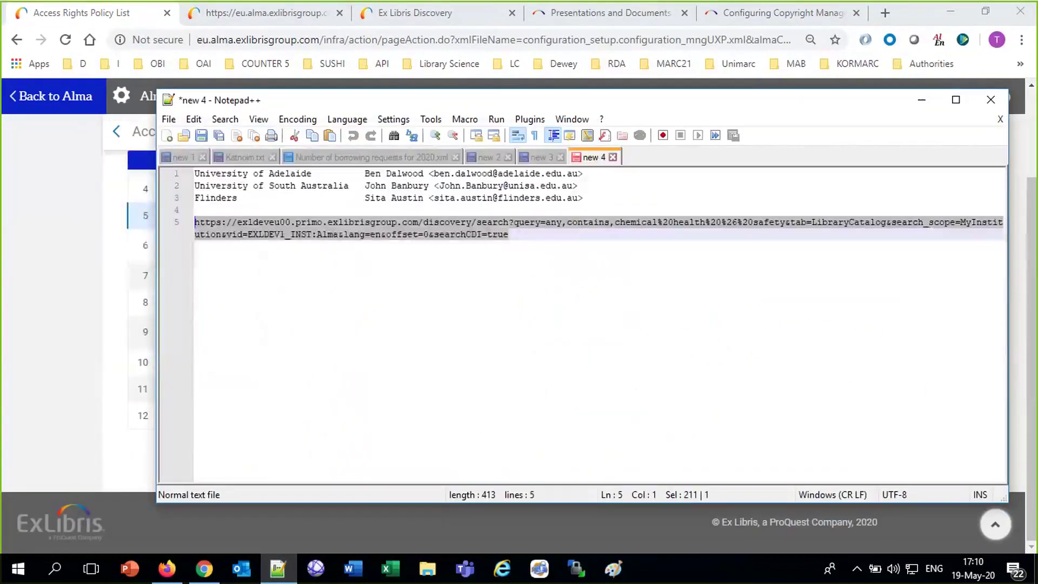
left_click(167, 135)
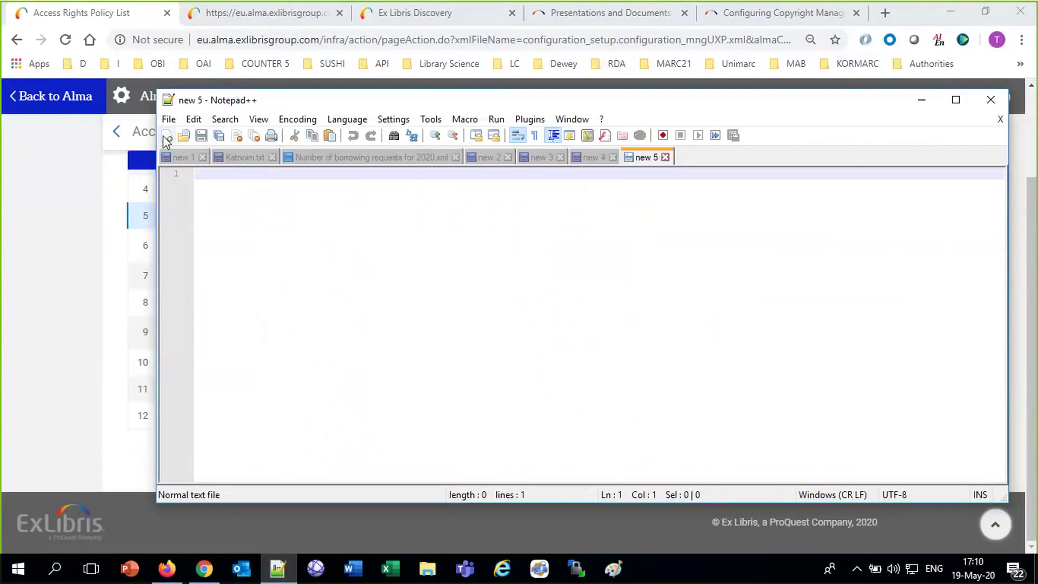
type("AR")
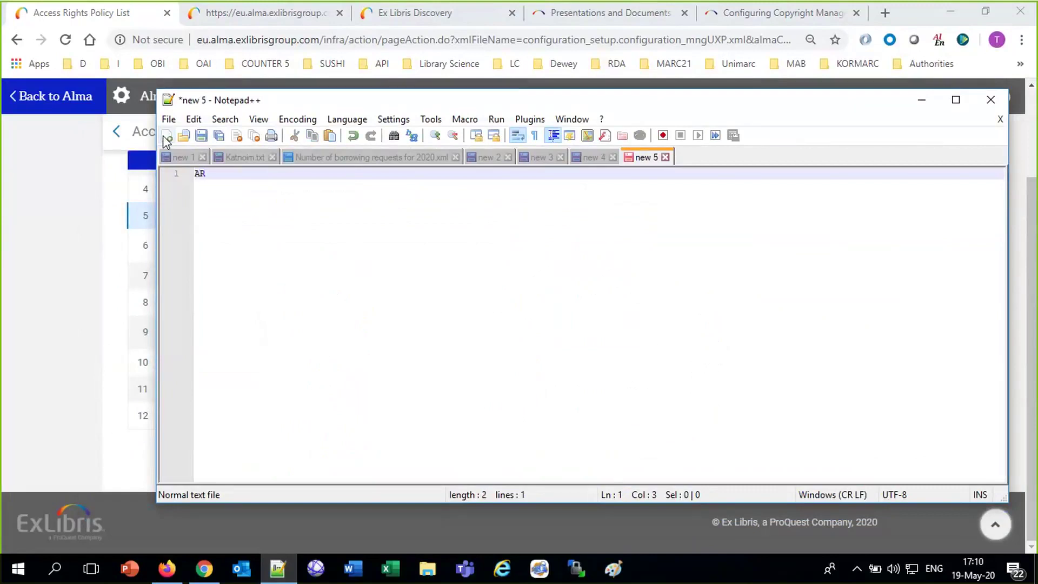
type(" only faculty can view")
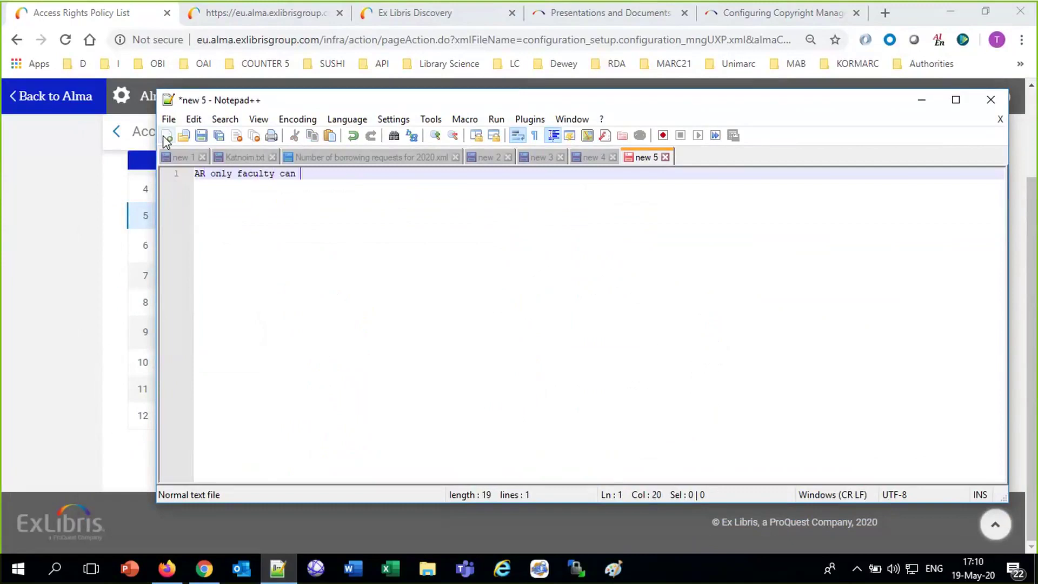
key("Return")
type("AR only logged in user can ")
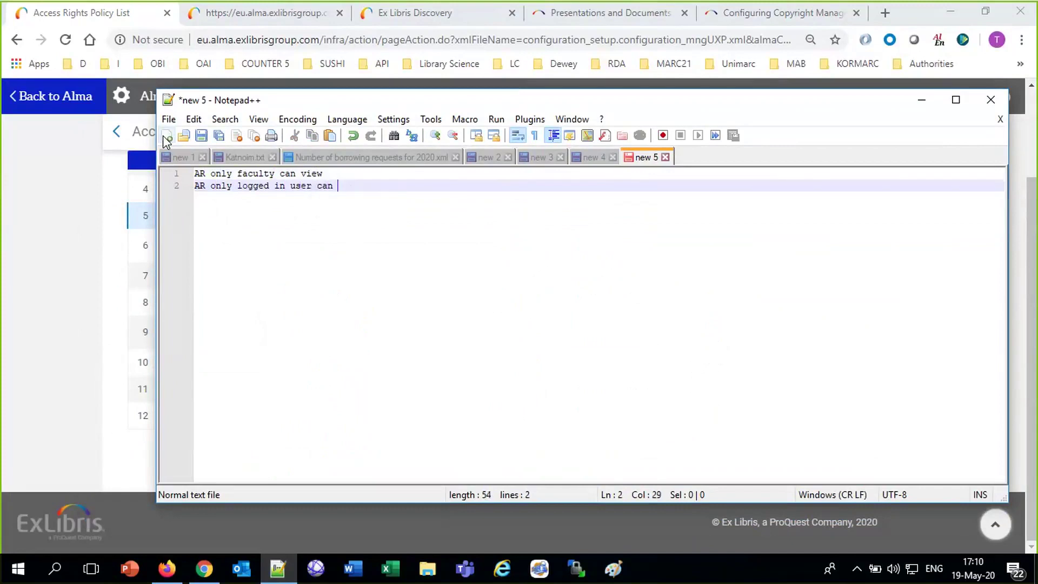
type("view")
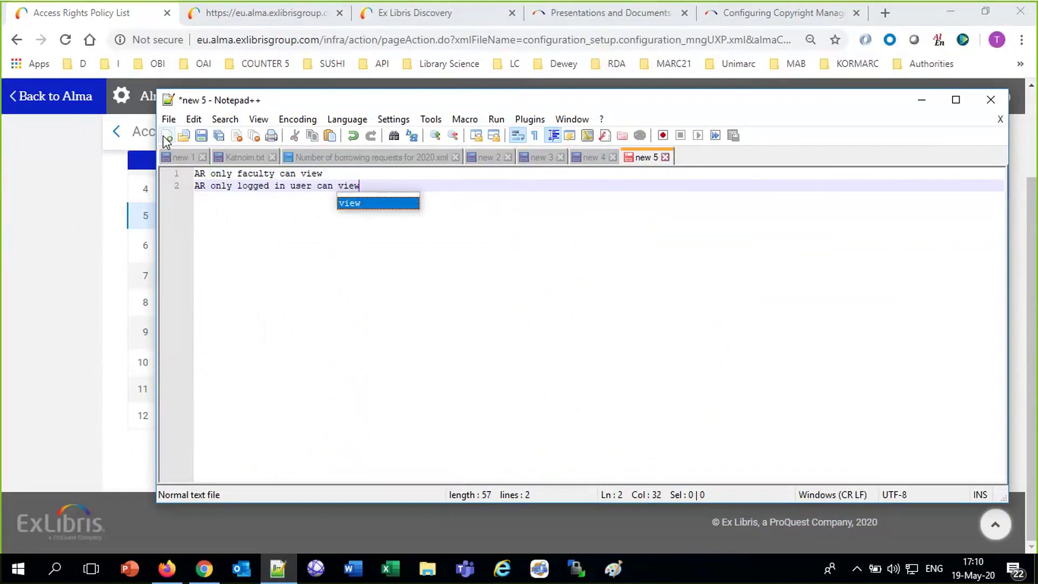
key("Return")
key("Return")
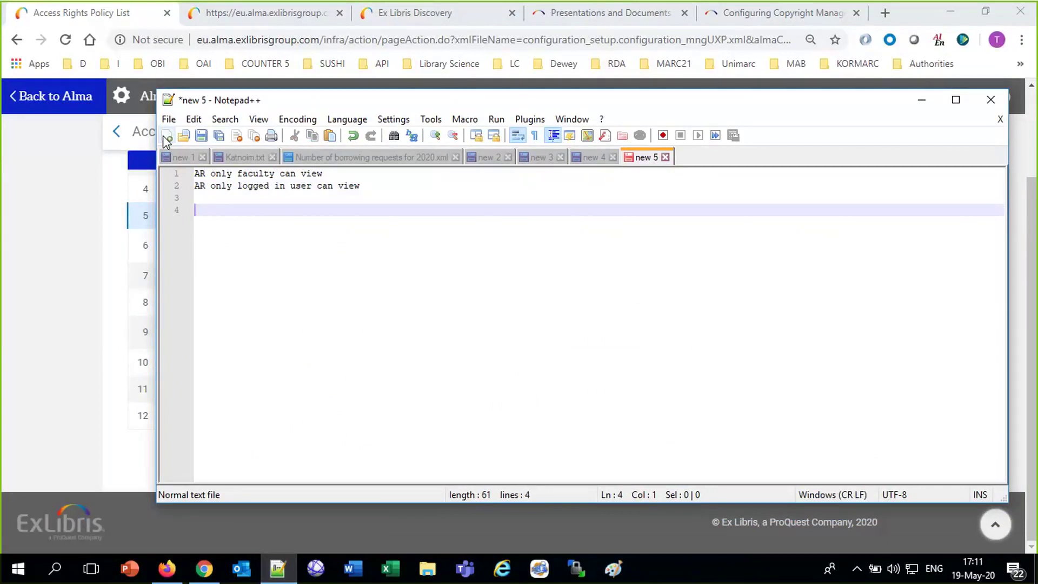
Add the two test users' names with their groups, Faculty and Distance Learner.
type("Alicia")
key("Return")
type("Donald")
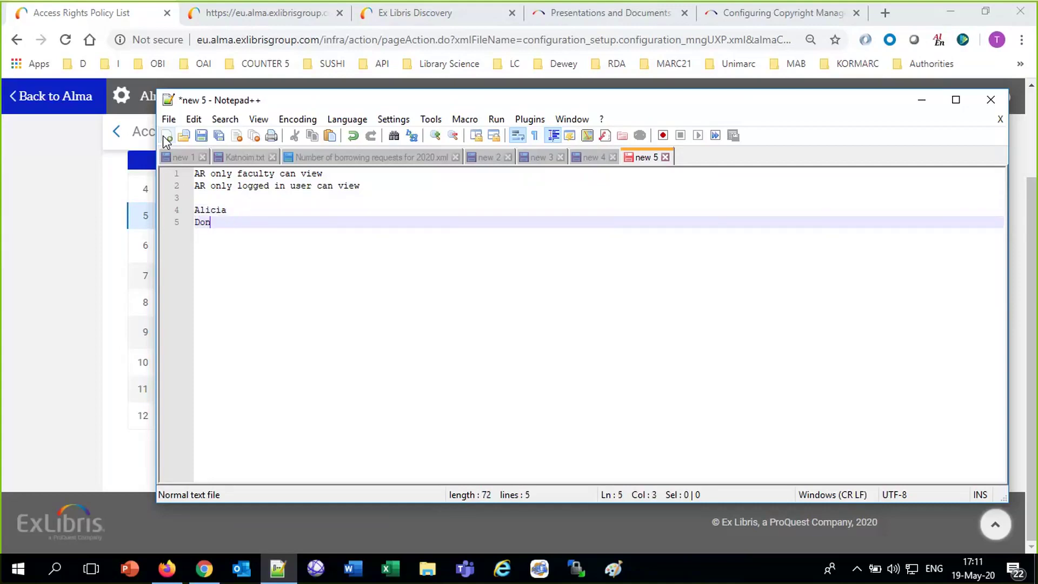
key("Up")
type("Facul")
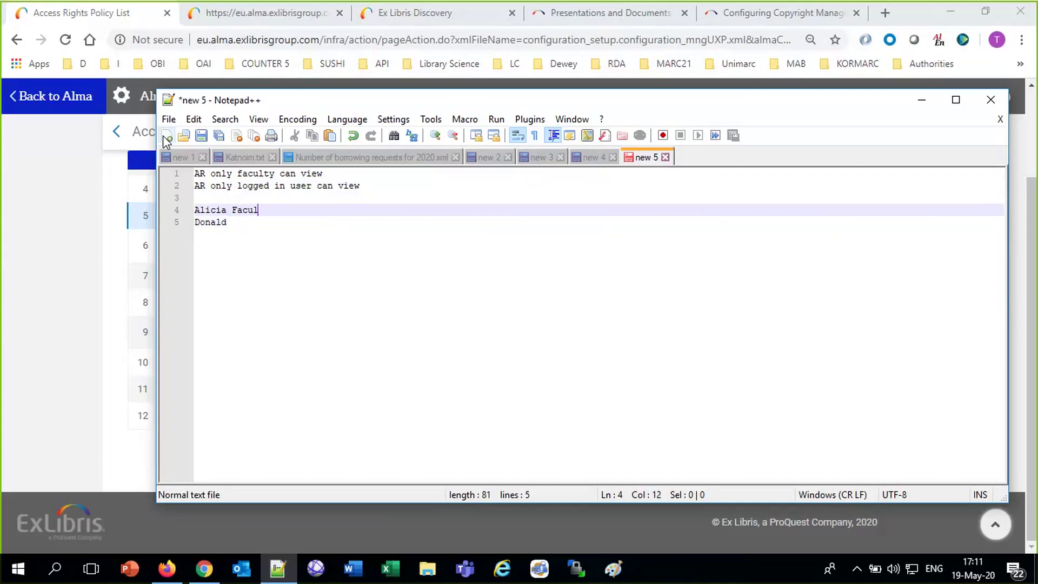
type("ty")
key("Return")
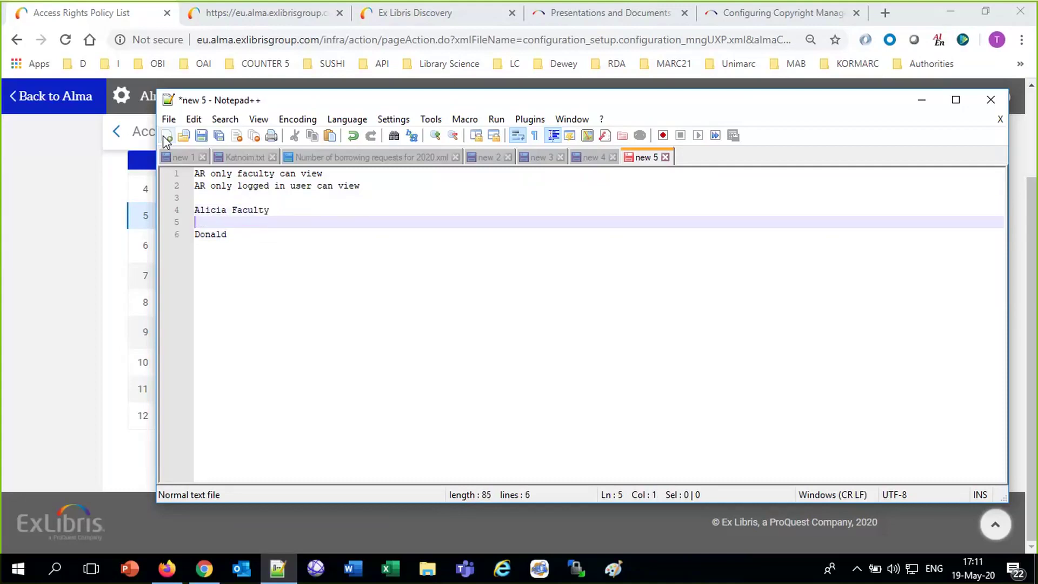
key("Delete")
type("Distance leanrer")
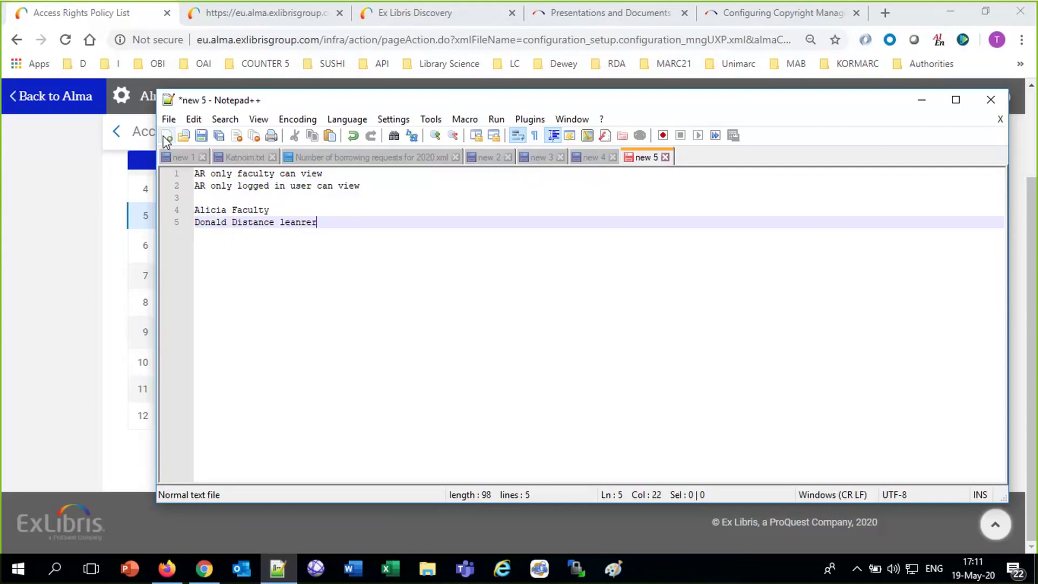
double_click(290, 225)
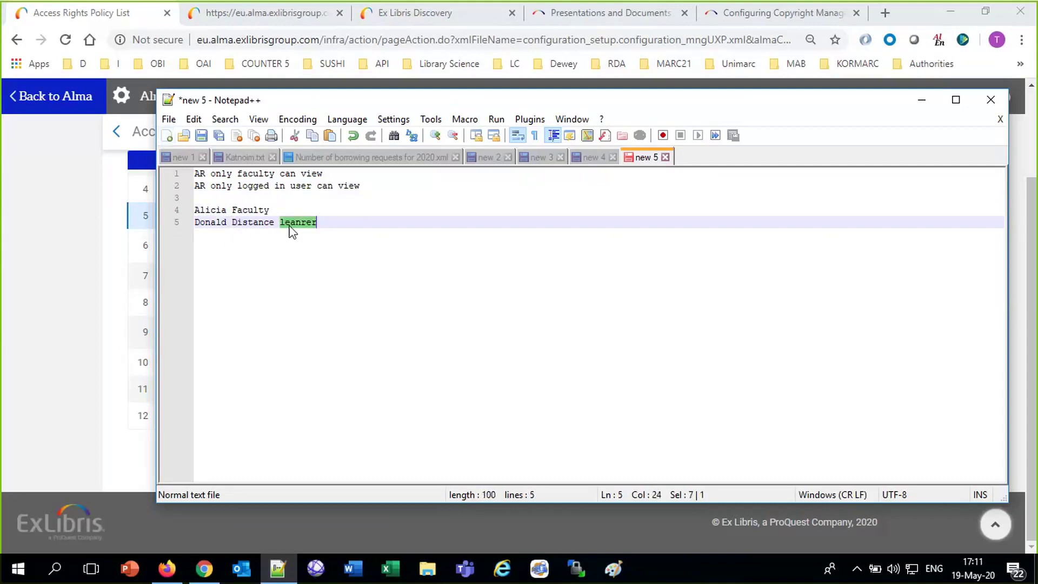
type("Learner")
left_click(49, 384)
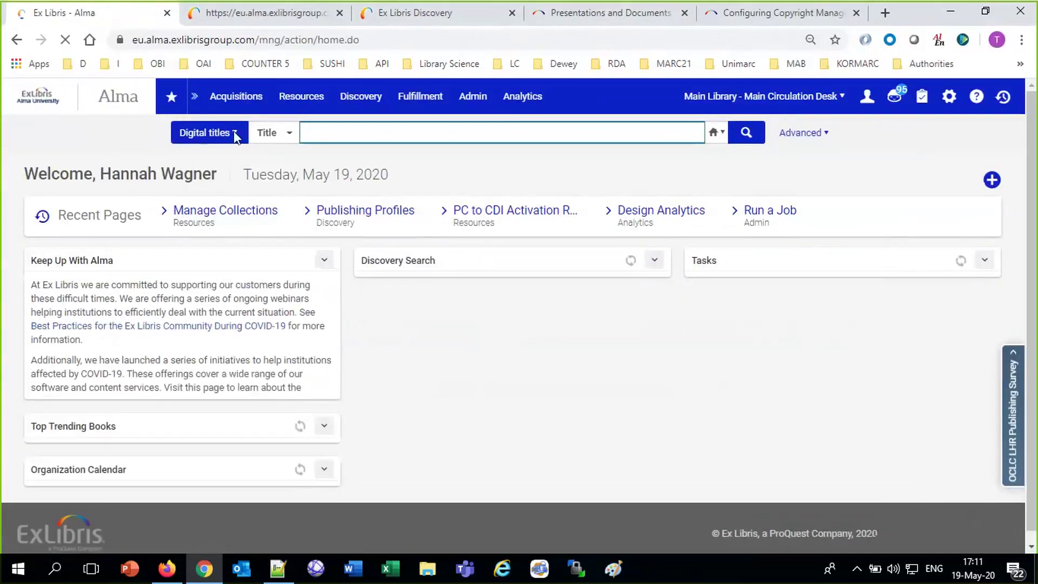
Search Users for the distance-learner test user and open their record to check the user group.
left_click(231, 133)
left_click(205, 459)
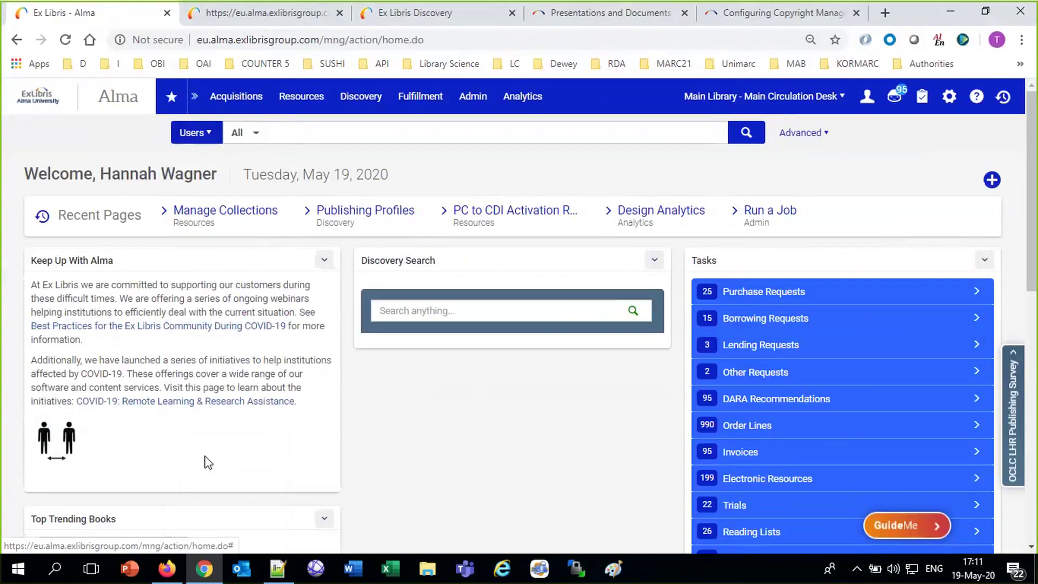
left_click(300, 132)
type("donbald ")
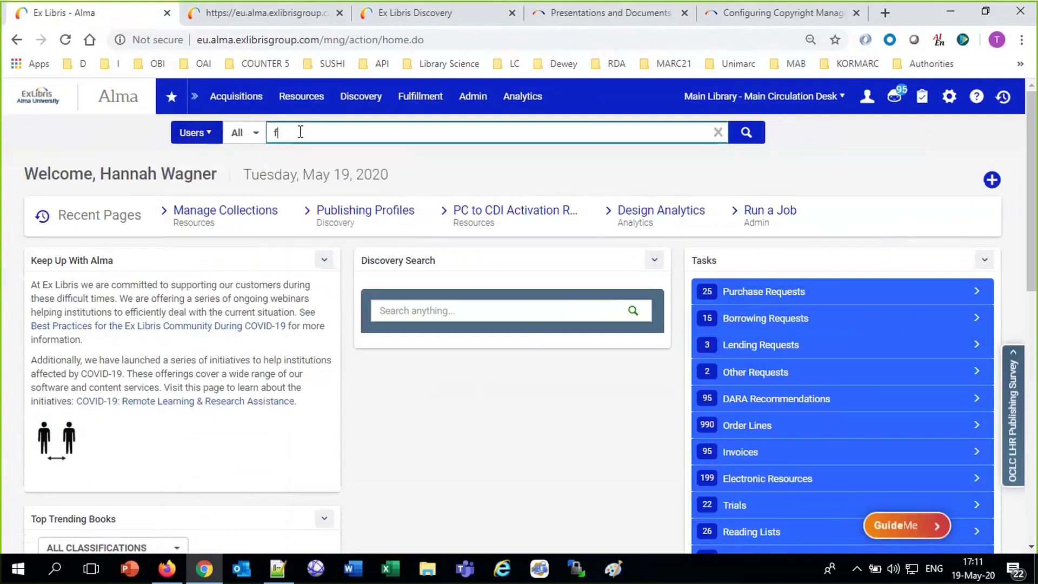
type("draper")
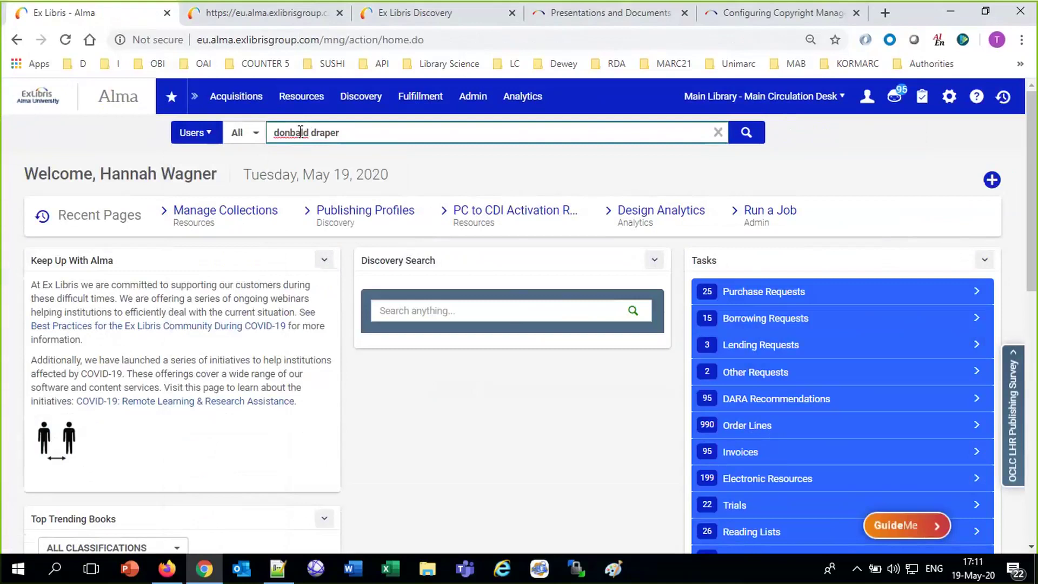
right_click(301, 132)
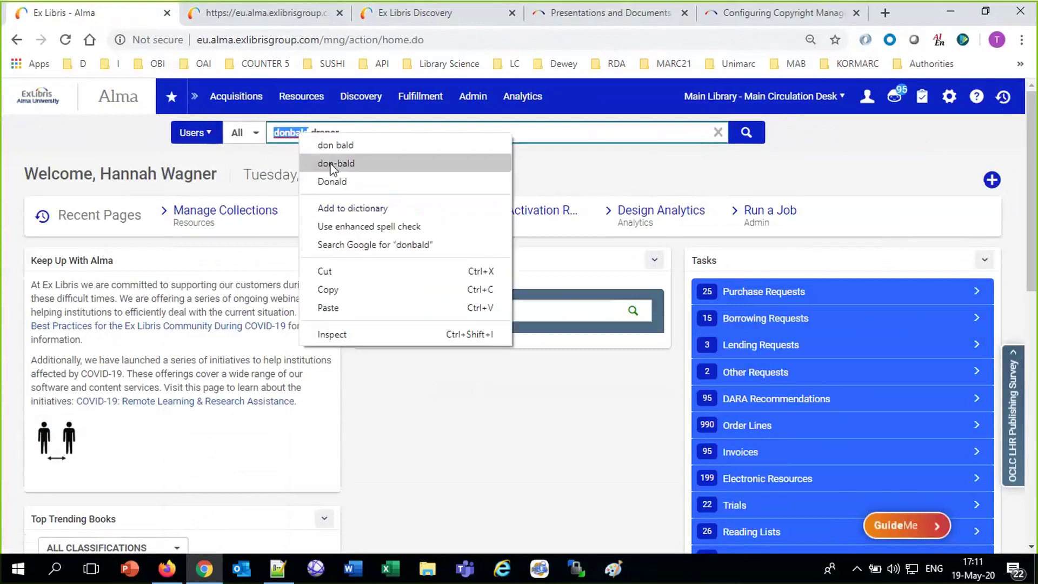
left_click(324, 180)
left_click(746, 132)
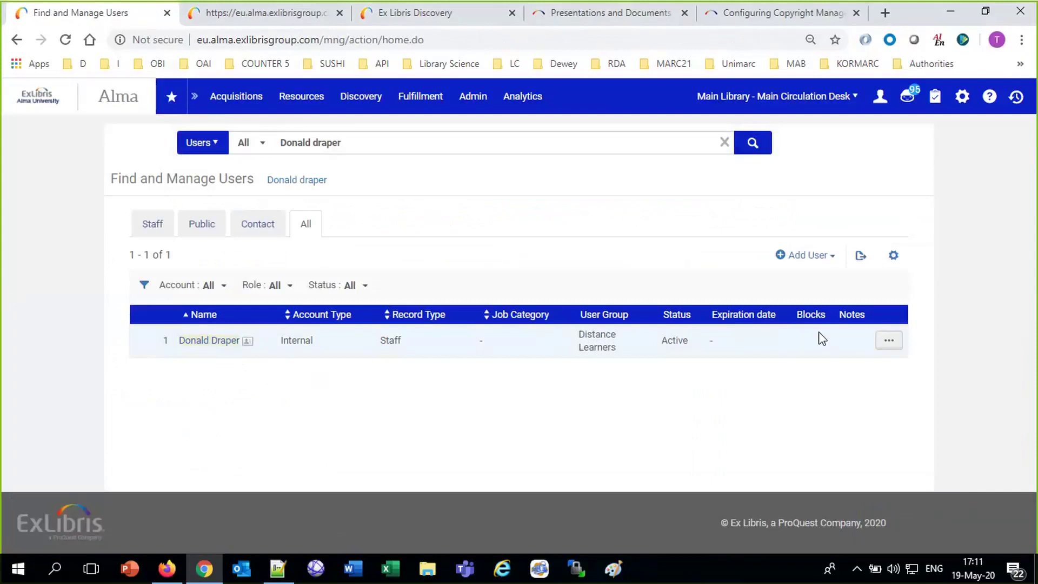
left_click(888, 343)
left_click(842, 371)
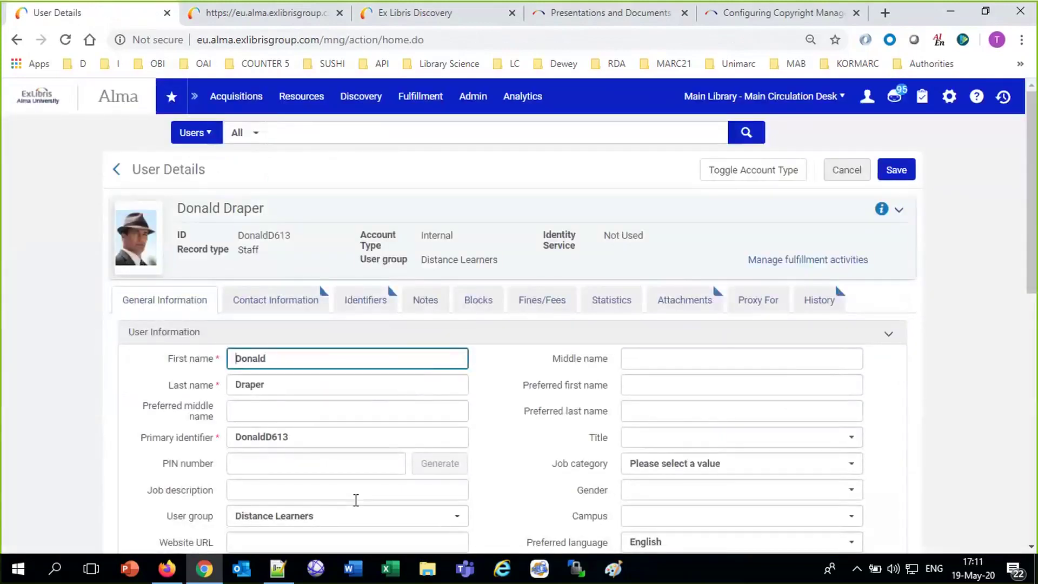
double_click(175, 517)
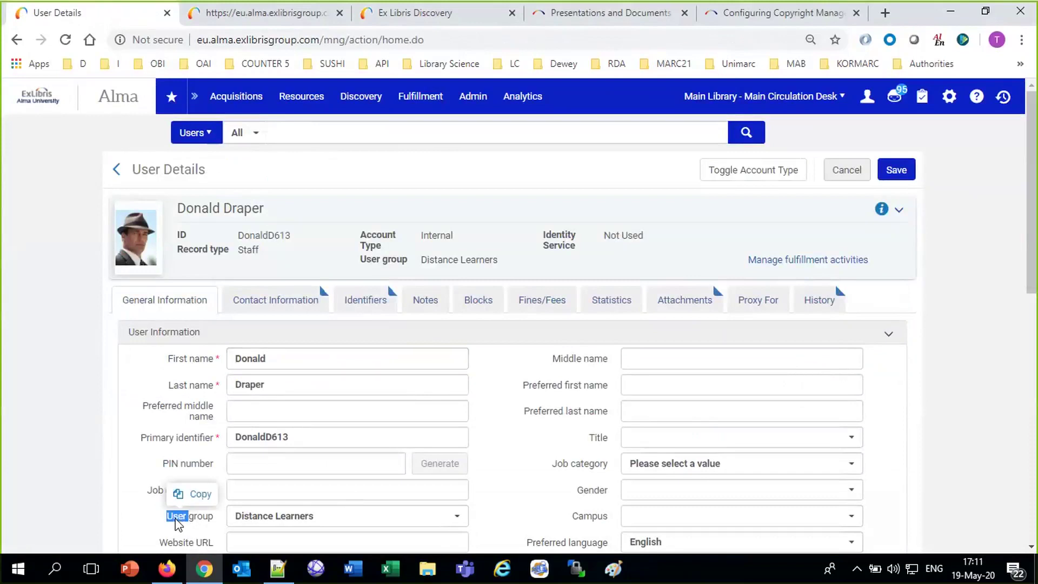
Search for the faculty test user and open their record, confirming user group Faculty.
left_click(318, 136)
key("Return")
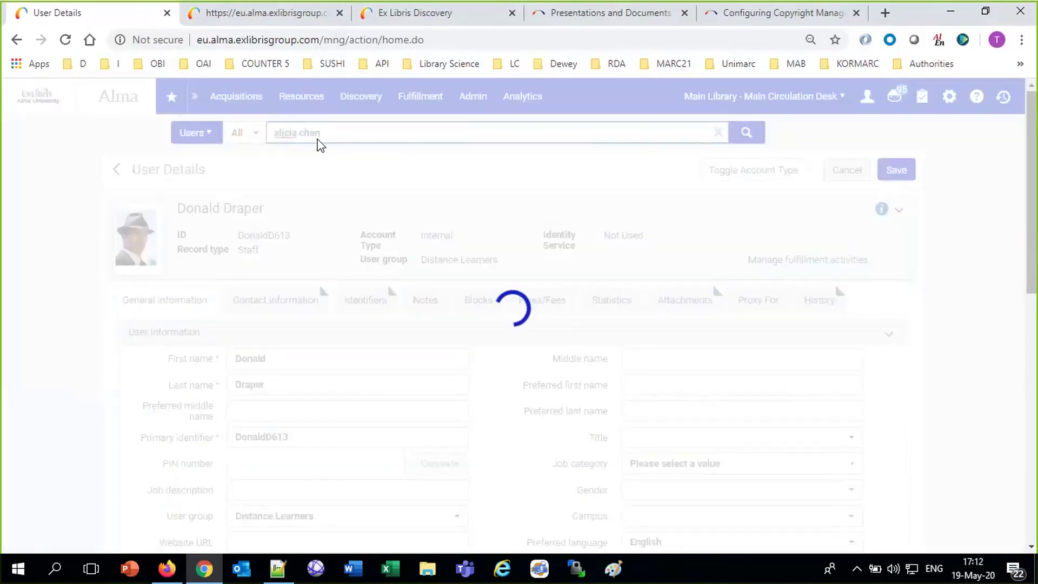
left_click(889, 348)
left_click(819, 372)
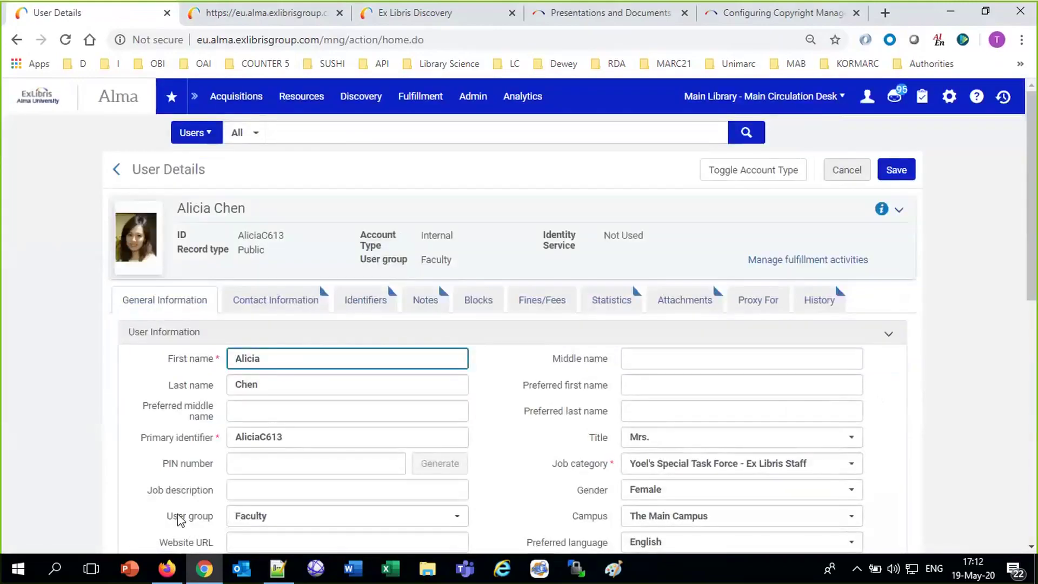
triple_click(180, 518)
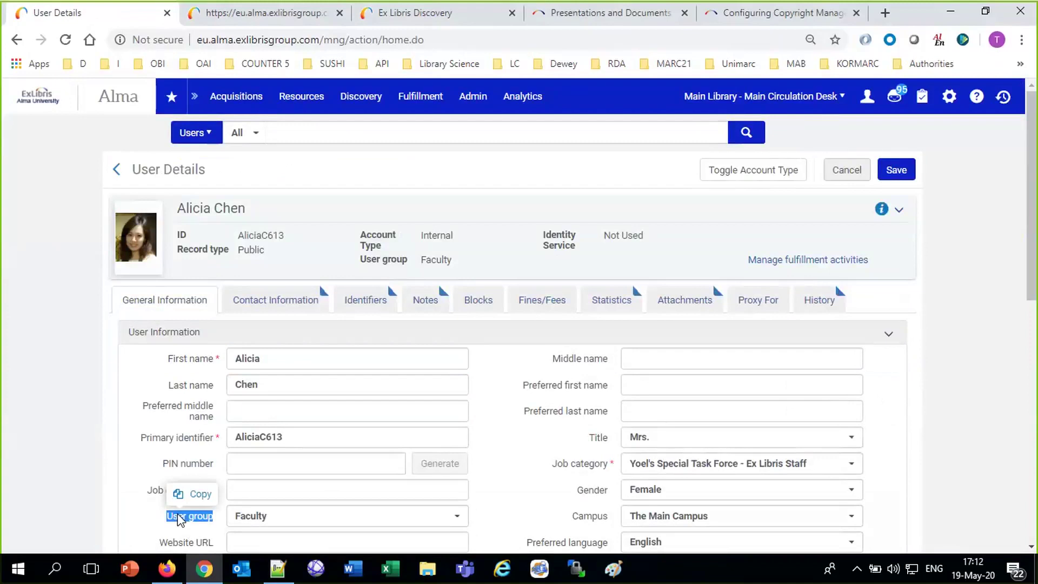
left_click(211, 140)
left_click(210, 135)
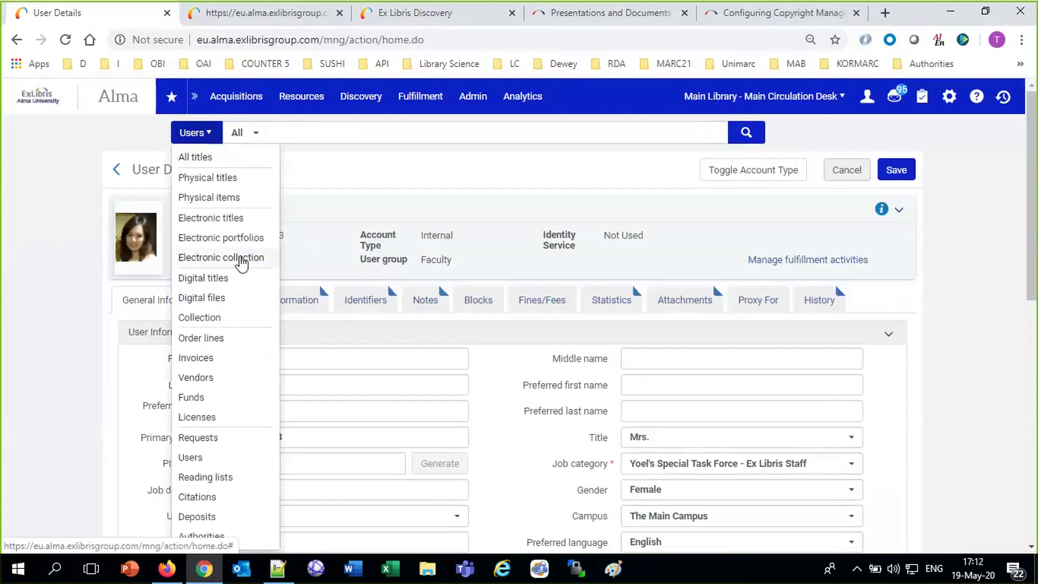
Find the 'Research status…' Taiwan article in Digital titles and edit its PDF representation.
left_click(211, 278)
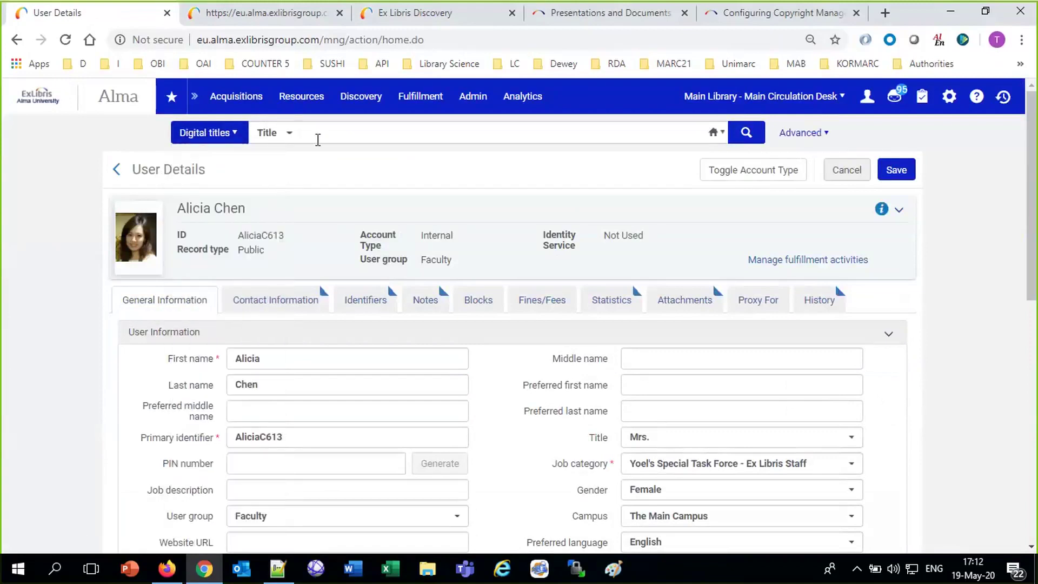
left_click(318, 136)
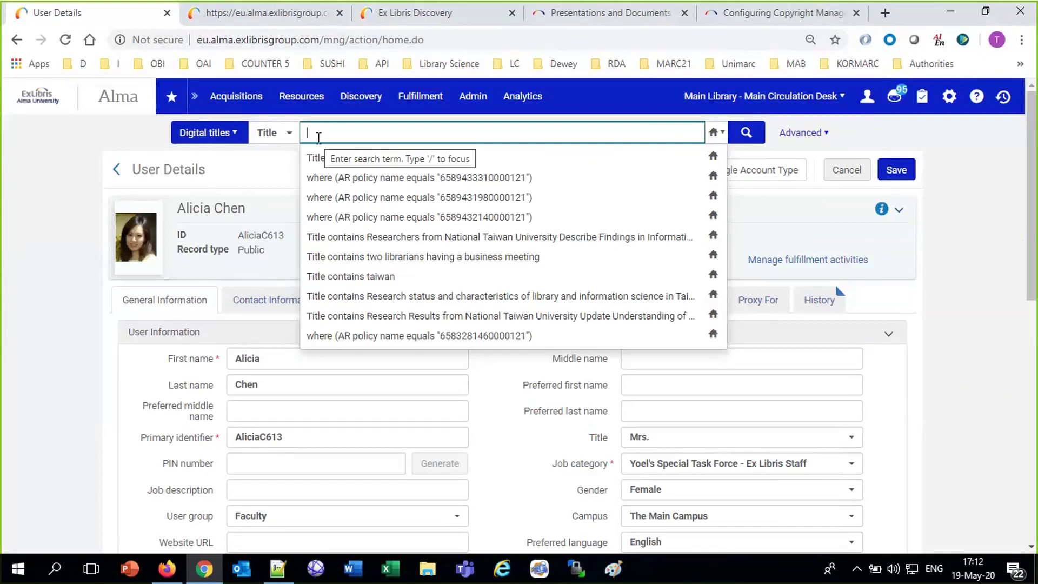
type("reserach")
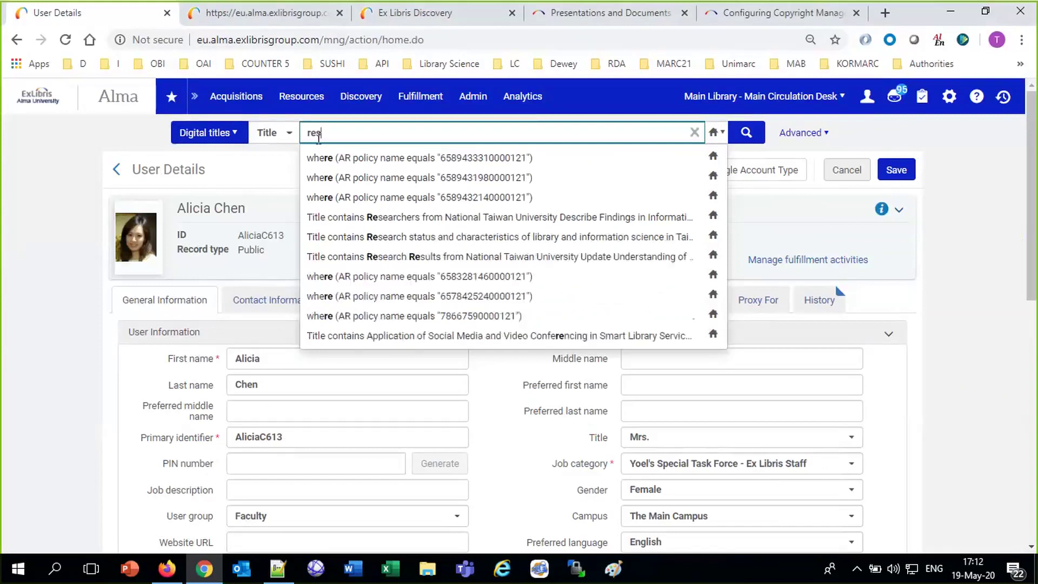
key("BackSpace")
key("BackSpace")
key("BackSpace")
key("BackSpace")
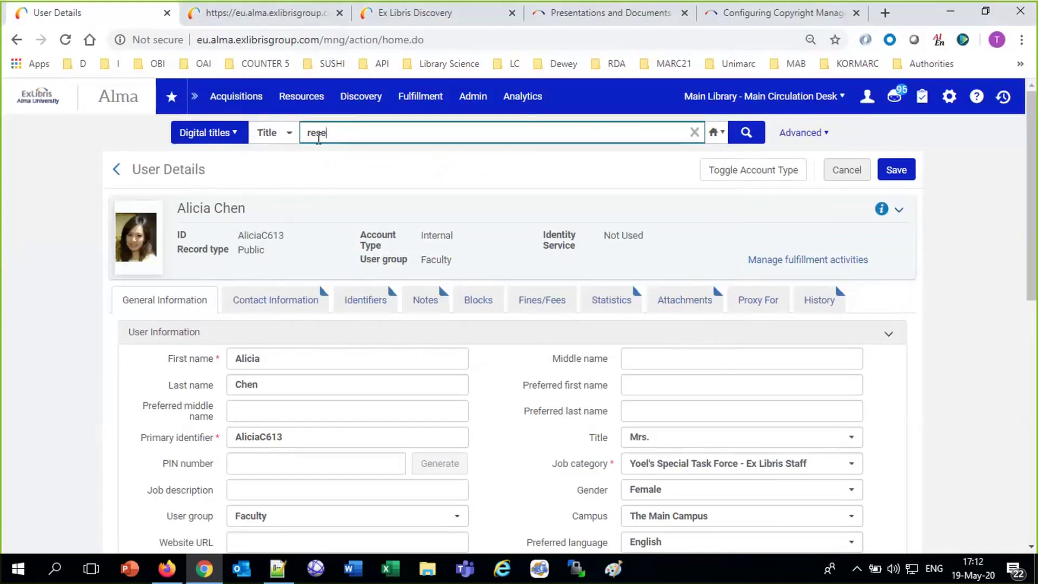
left_click(411, 181)
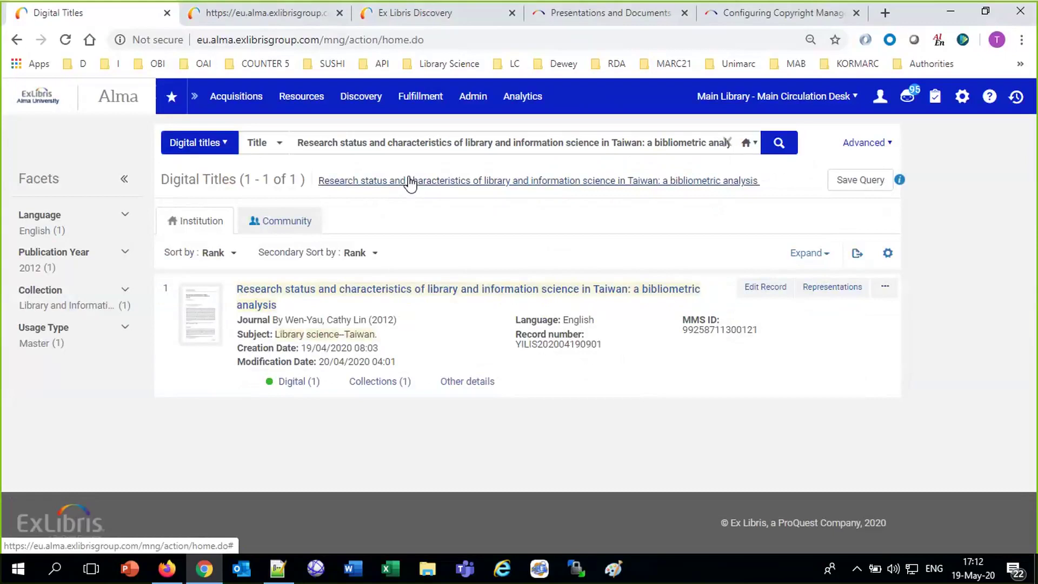
left_click(825, 293)
left_click(893, 379)
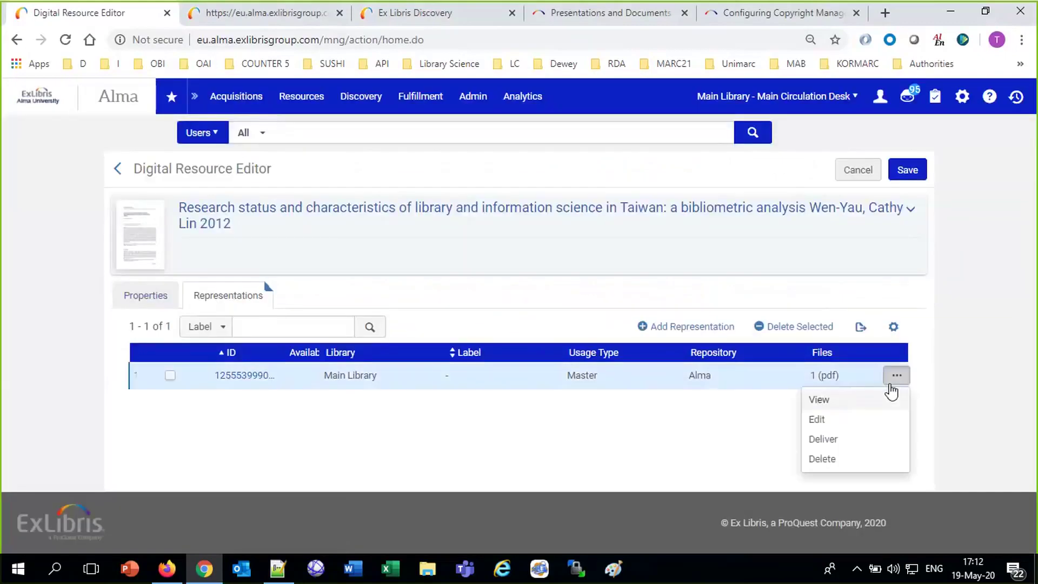
left_click(858, 421)
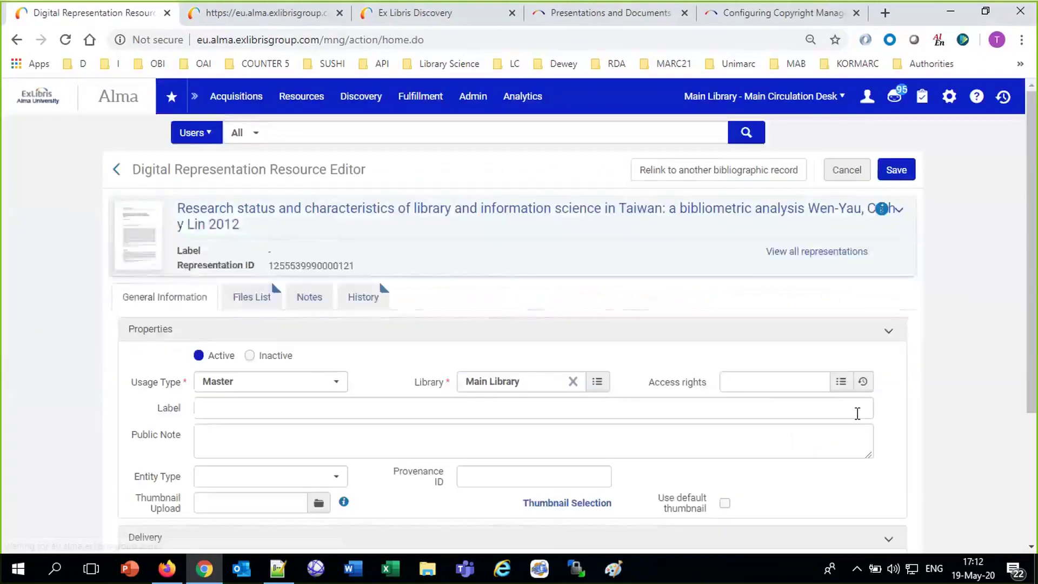
double_click(664, 382)
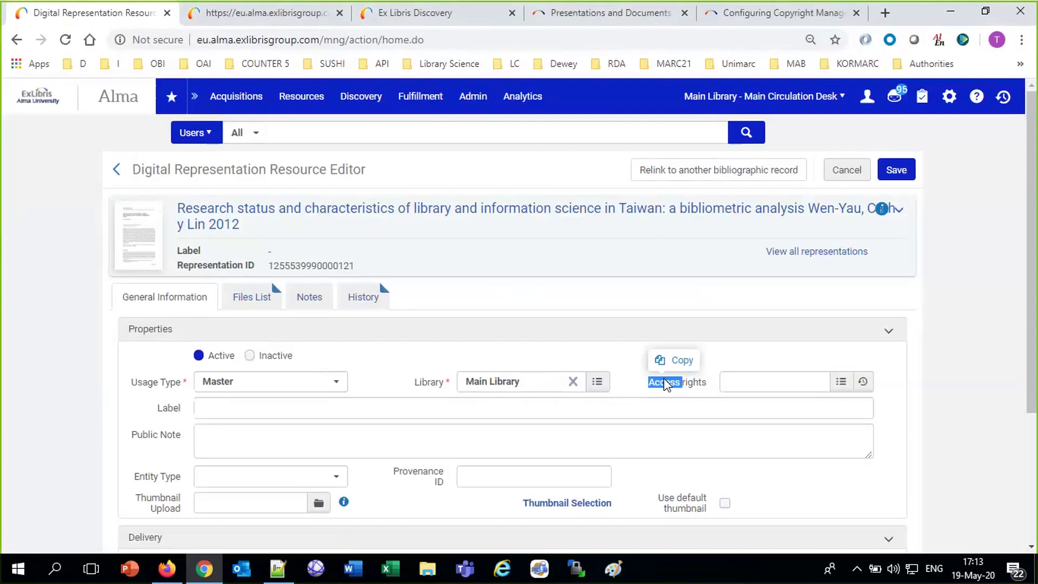
Assign the 'Afternoon session only user group faculty can access' policy to the representation.
left_click(776, 382)
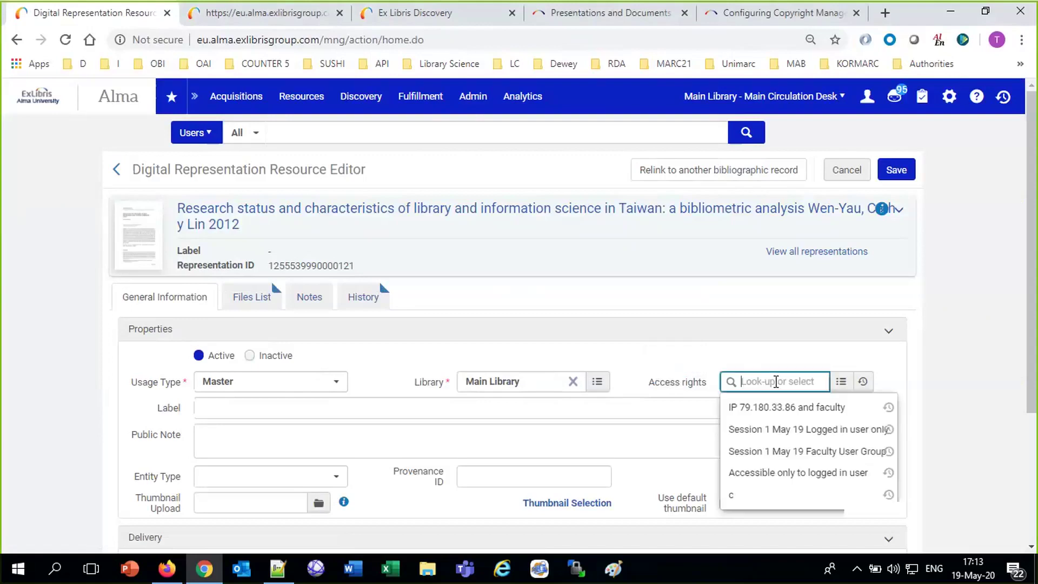
left_click(841, 382)
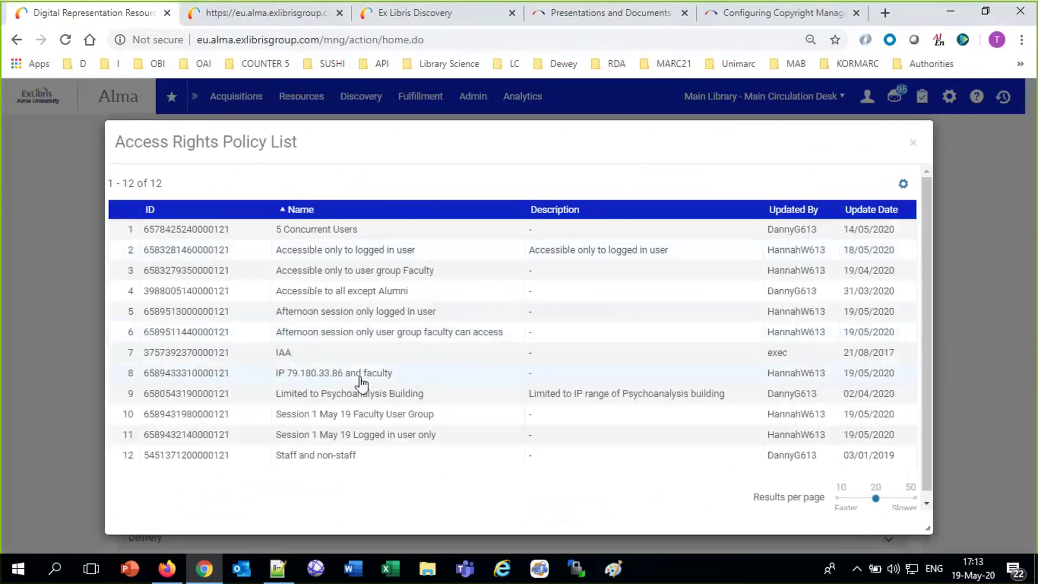
left_click(382, 336)
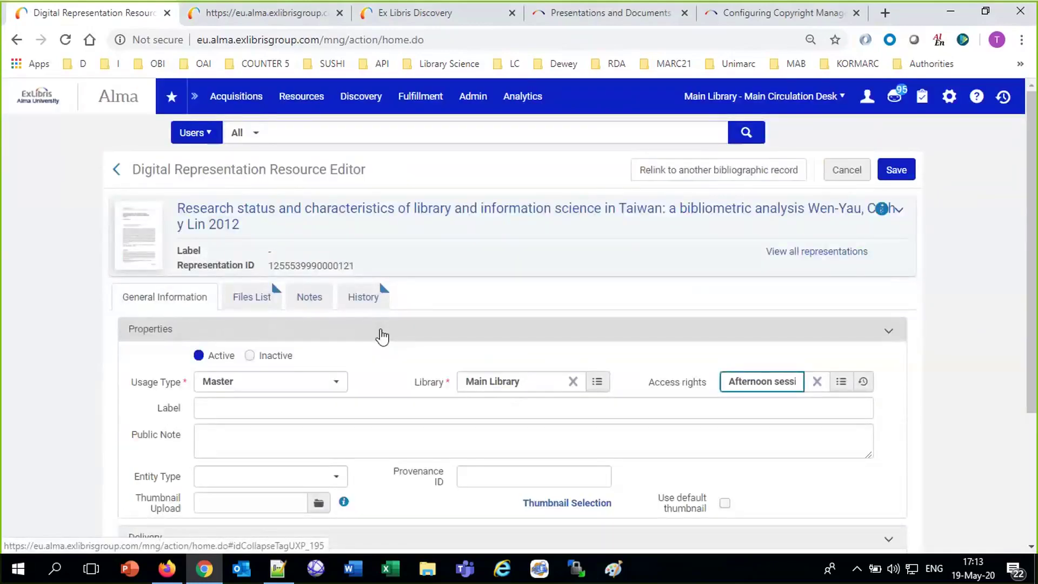
Copy the Taiwan article's record title for the notes.
left_click_drag(178, 208, 660, 220)
left_click(160, 186)
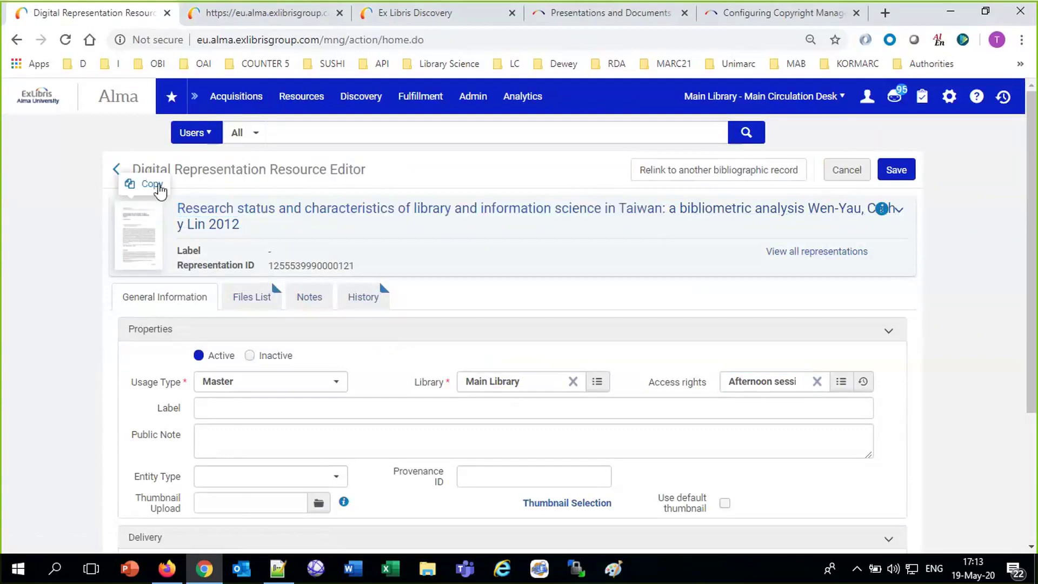
left_click(278, 568)
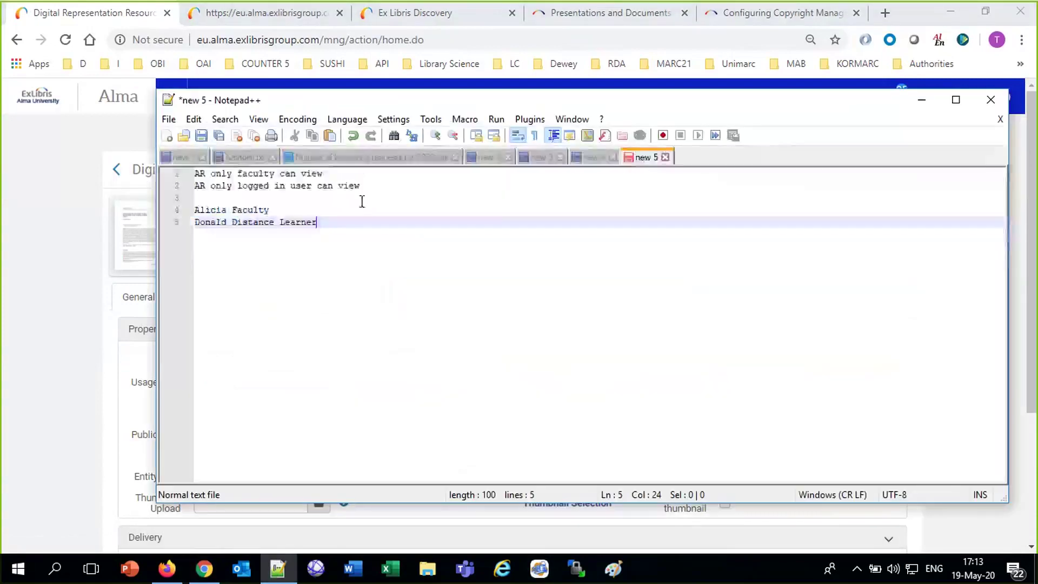
Paste the Taiwan article title into the notes with 'AR only faculty can view' beneath it.
key("Return")
key("Return")
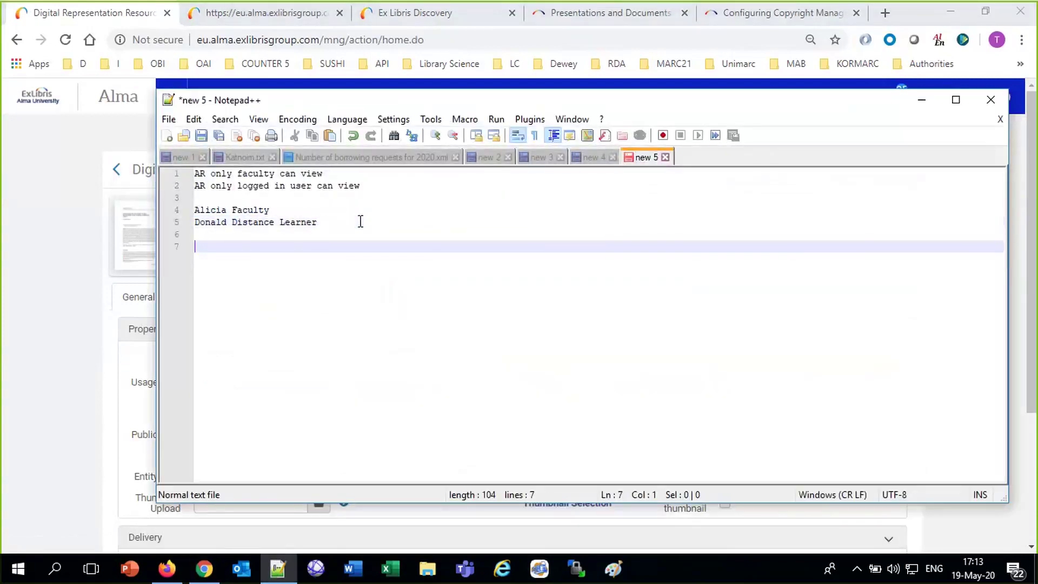
key("ctrl+v")
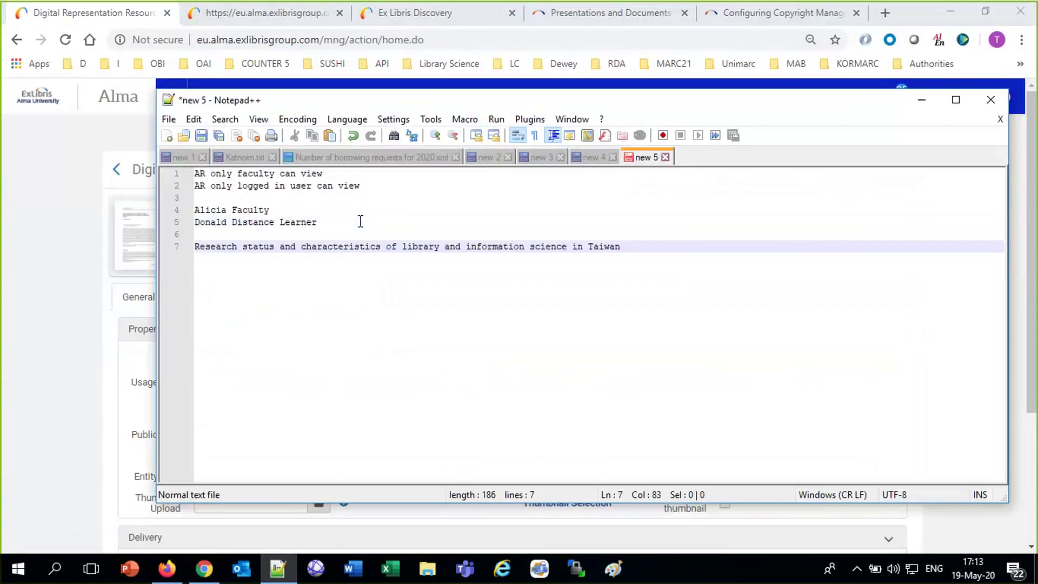
key("Return")
left_click_drag(324, 174, 158, 170)
left_click(233, 264)
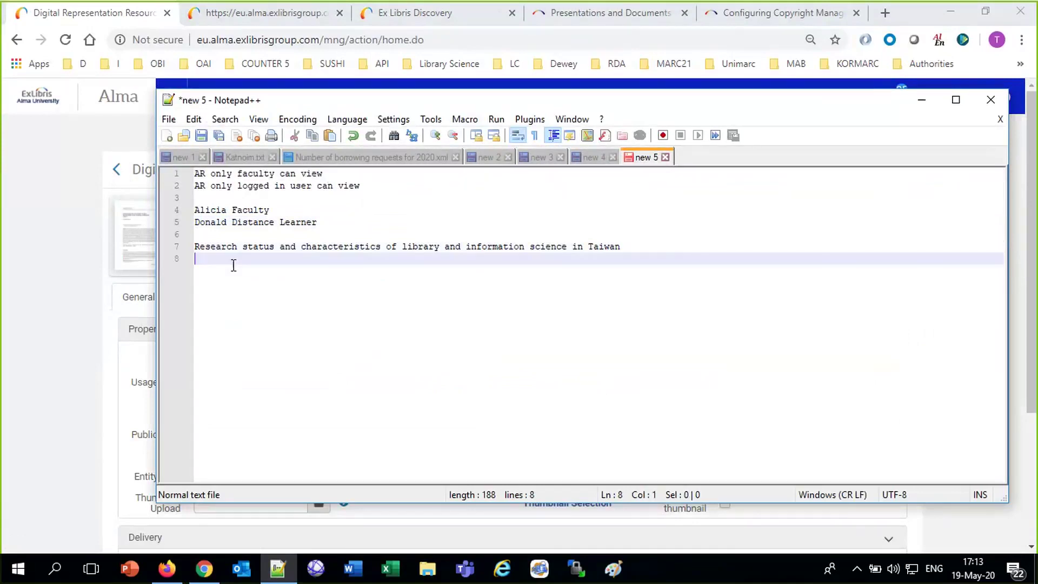
key("ctrl+v")
key("Return")
key("Return")
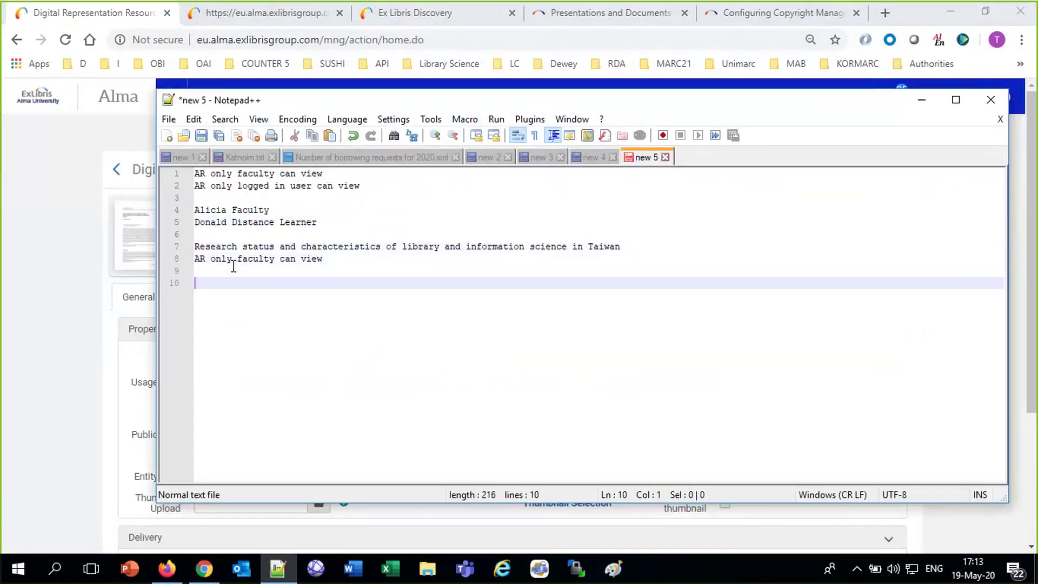
left_click(74, 383)
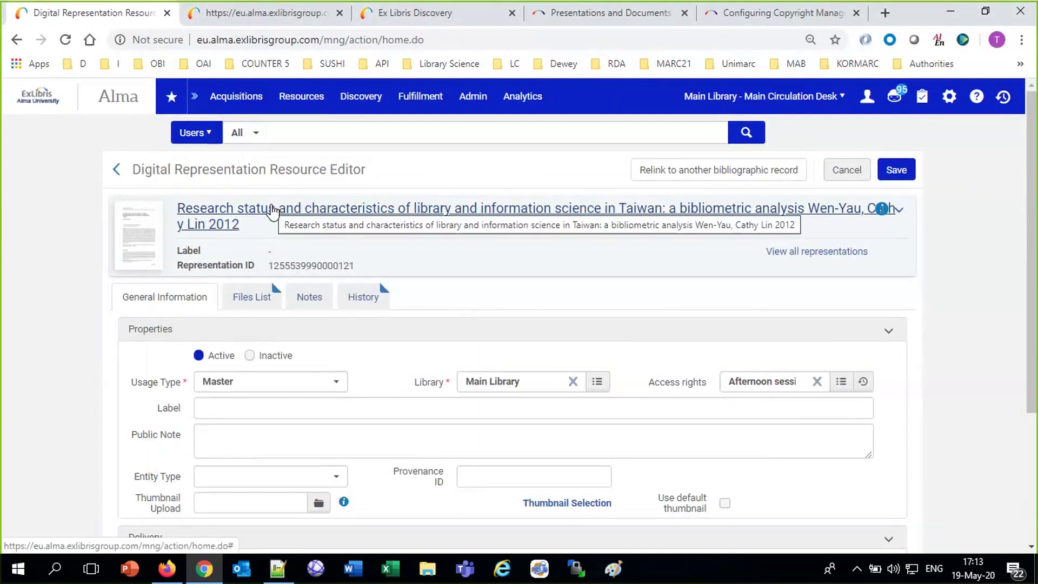
Save the Taiwan article's access policy and search Digital titles for 'two librarians'.
left_click(906, 174)
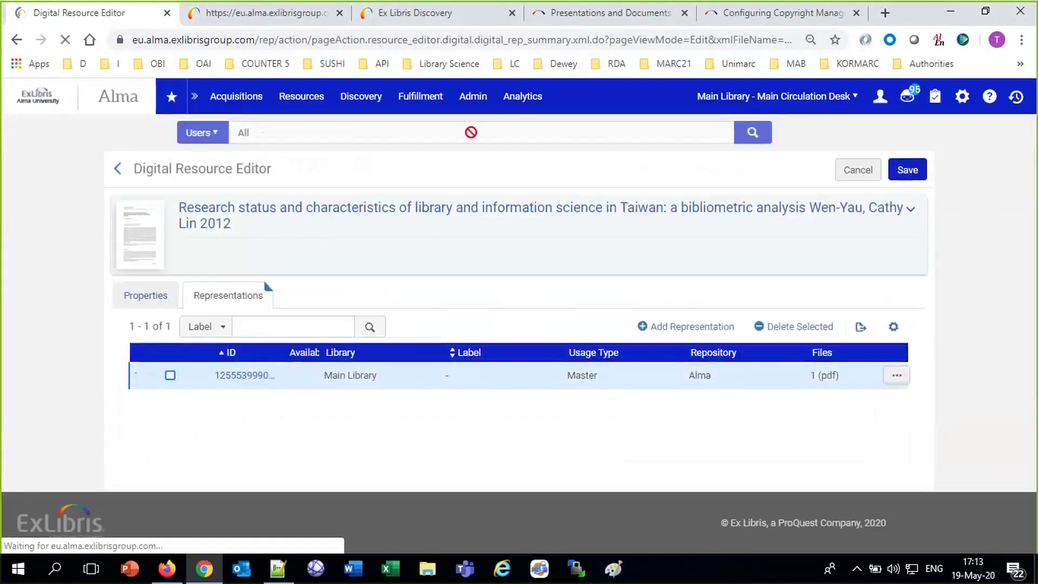
left_click(202, 133)
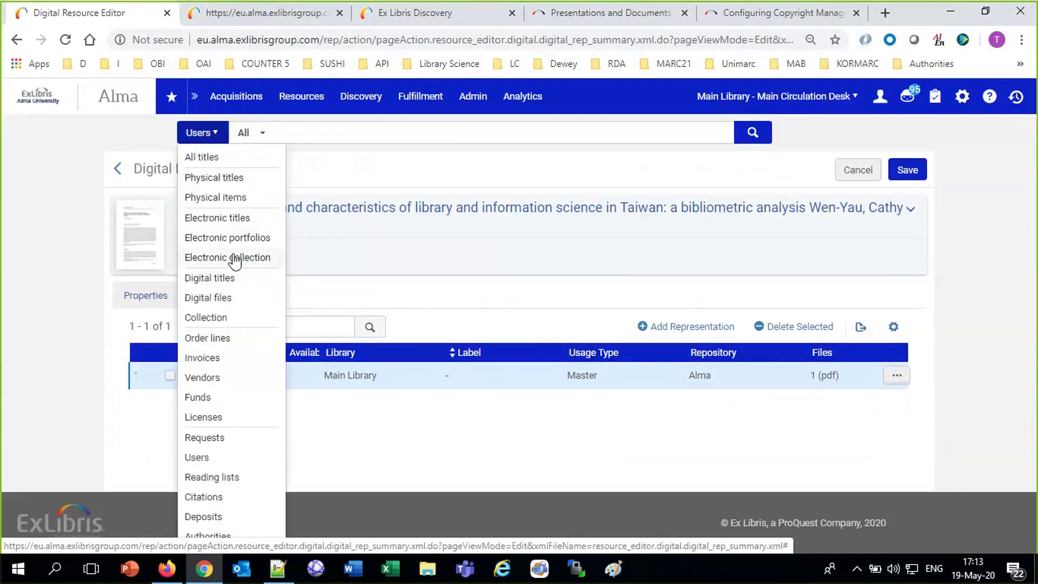
left_click(215, 278)
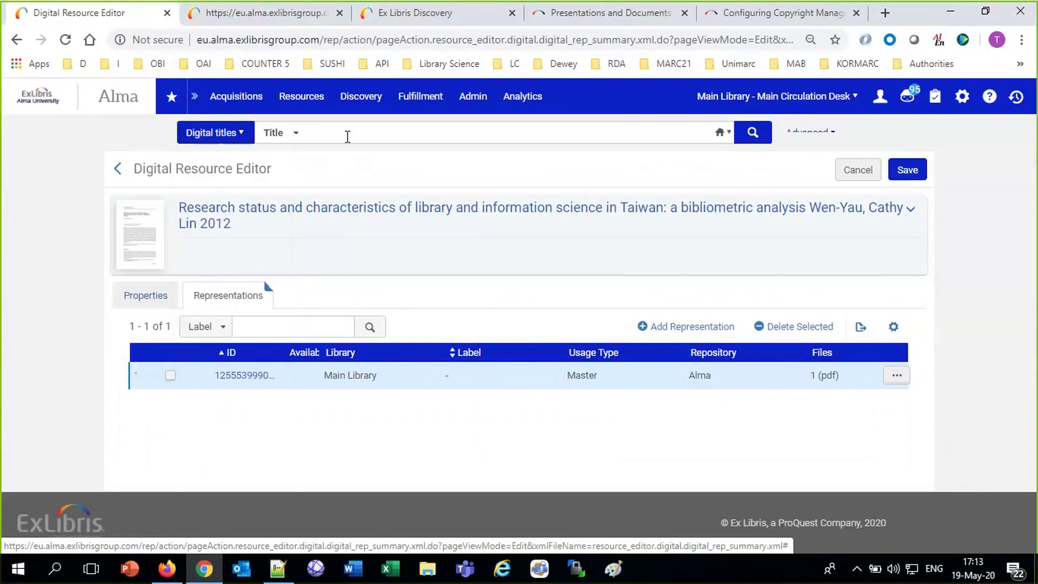
left_click(347, 135)
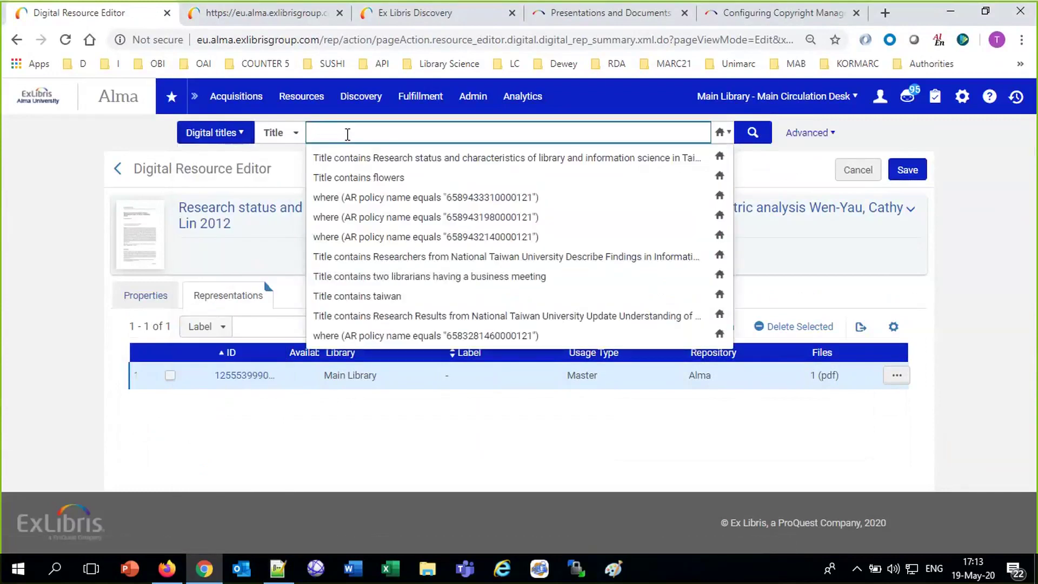
type("two")
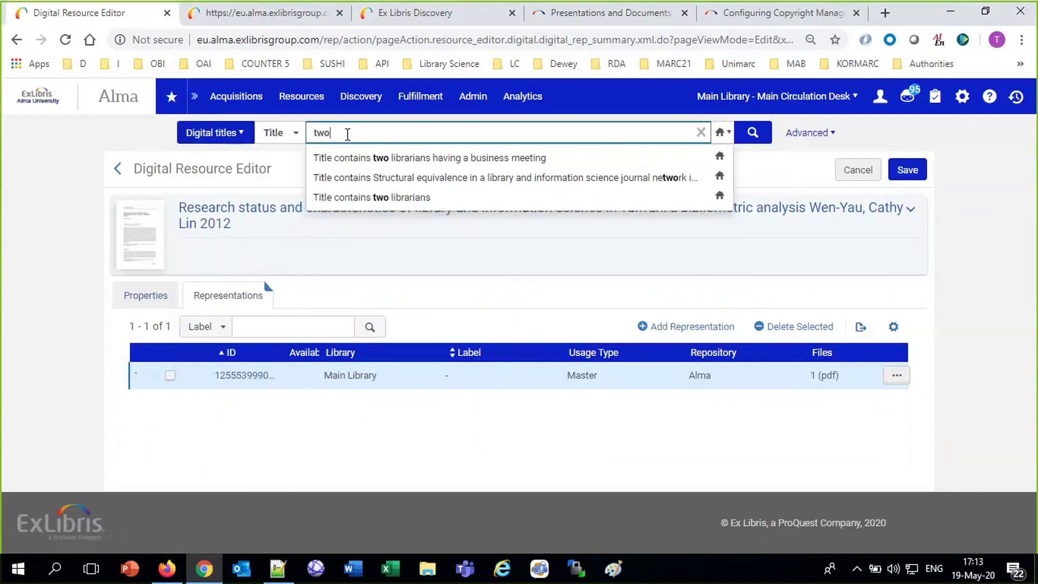
left_click(399, 158)
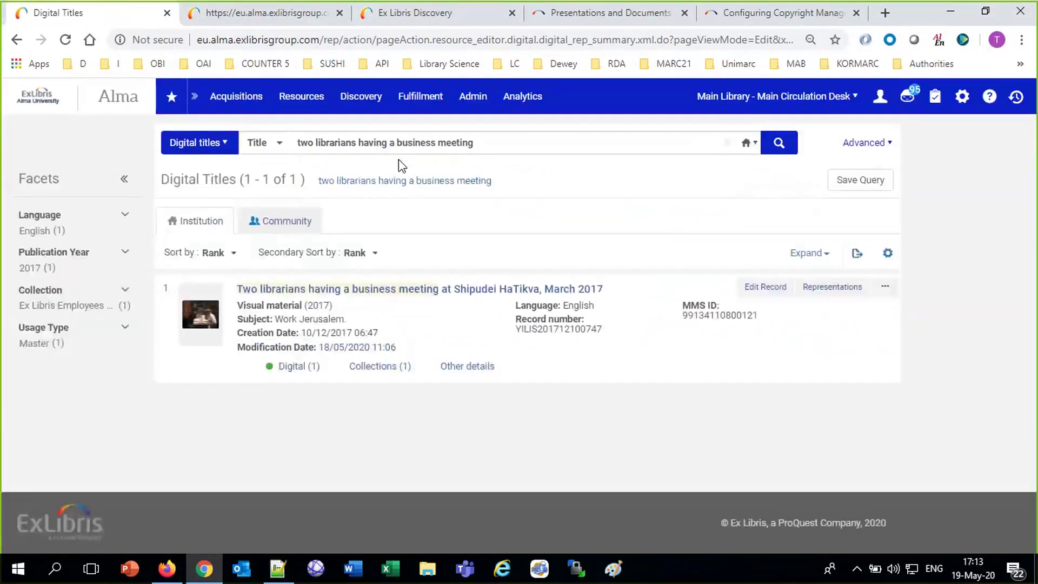
Open the business-meeting record's JPG representation for editing.
left_click(850, 291)
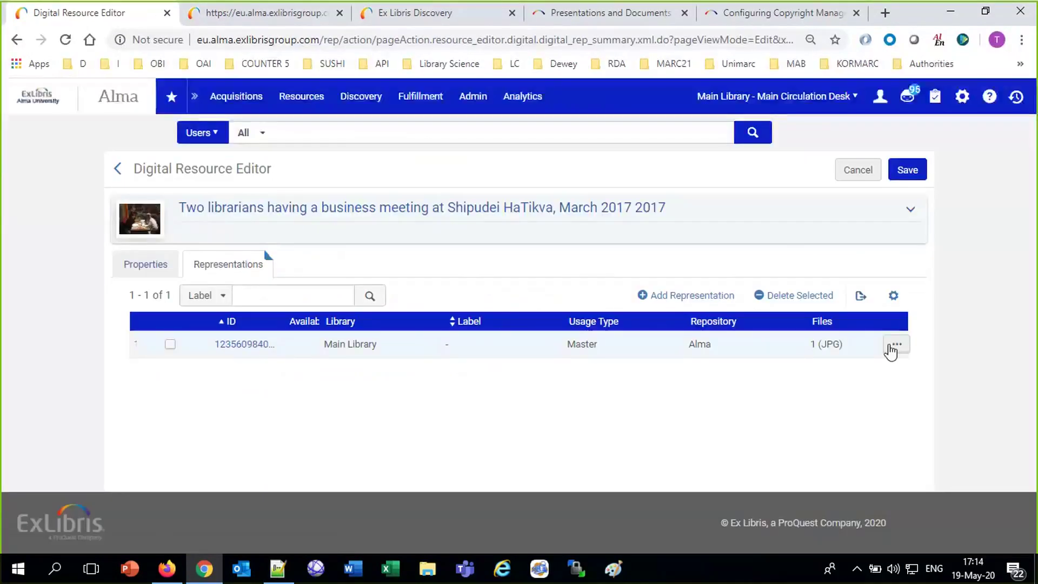
left_click(895, 345)
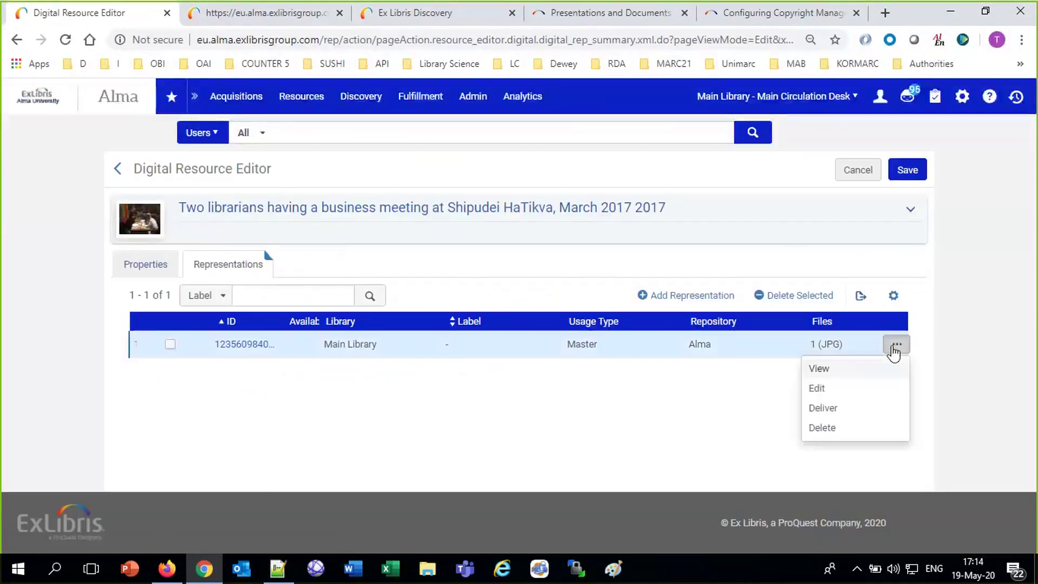
left_click(820, 390)
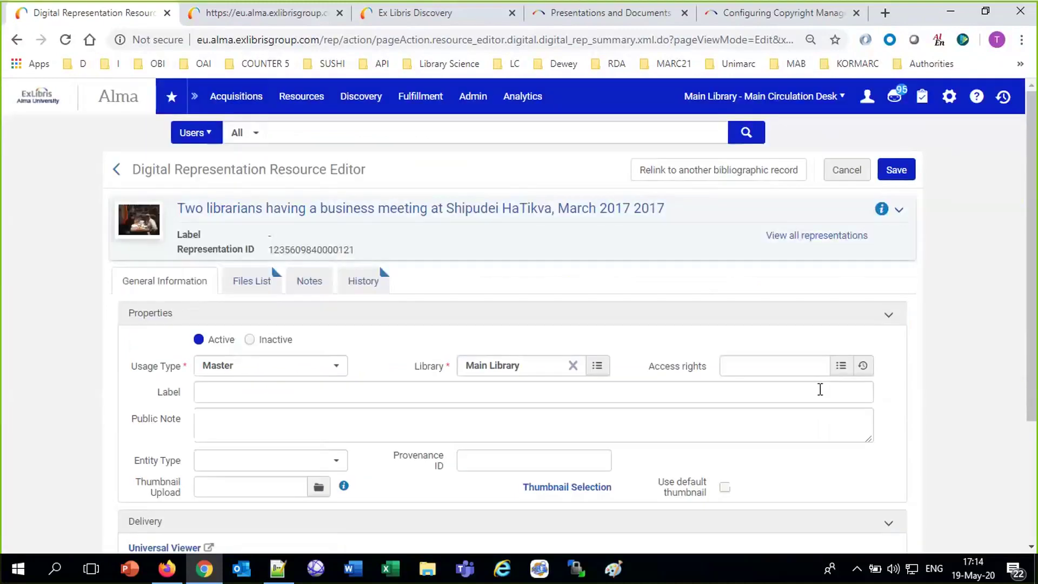
Assign the 'Afternoon session only logged in user' access policy to the JPG representation.
left_click(791, 370)
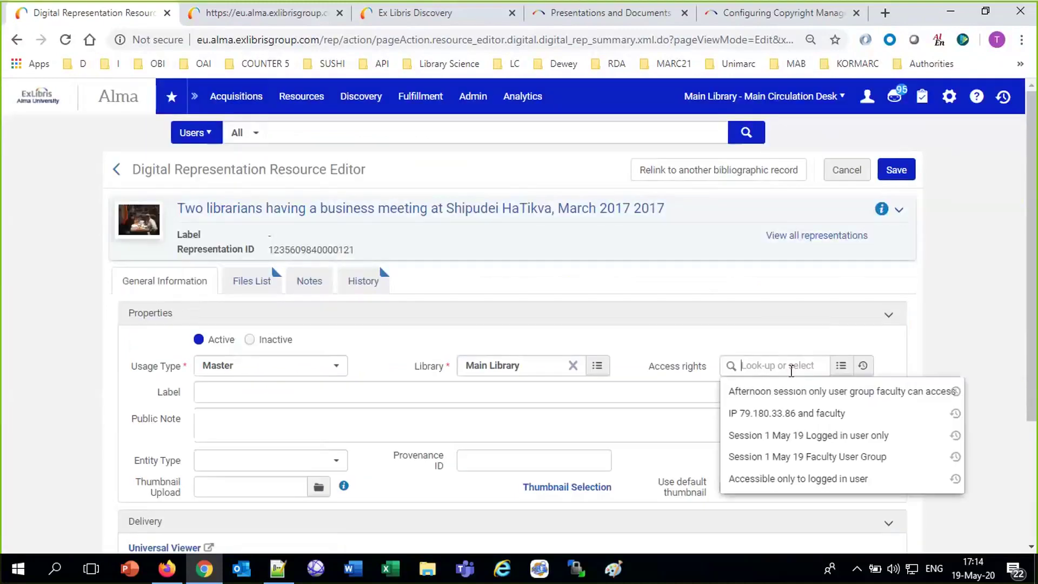
left_click(841, 365)
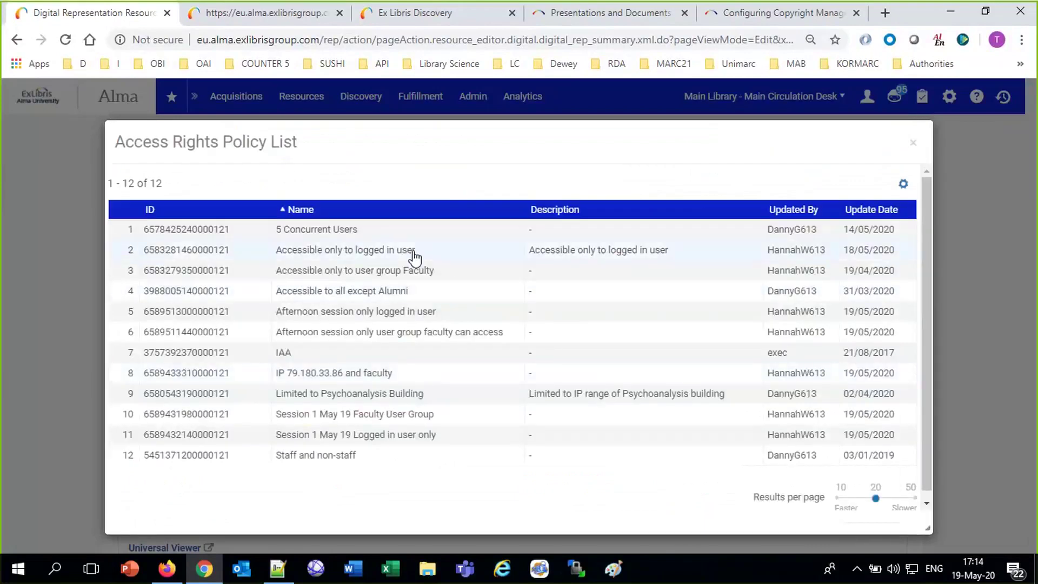
left_click(394, 319)
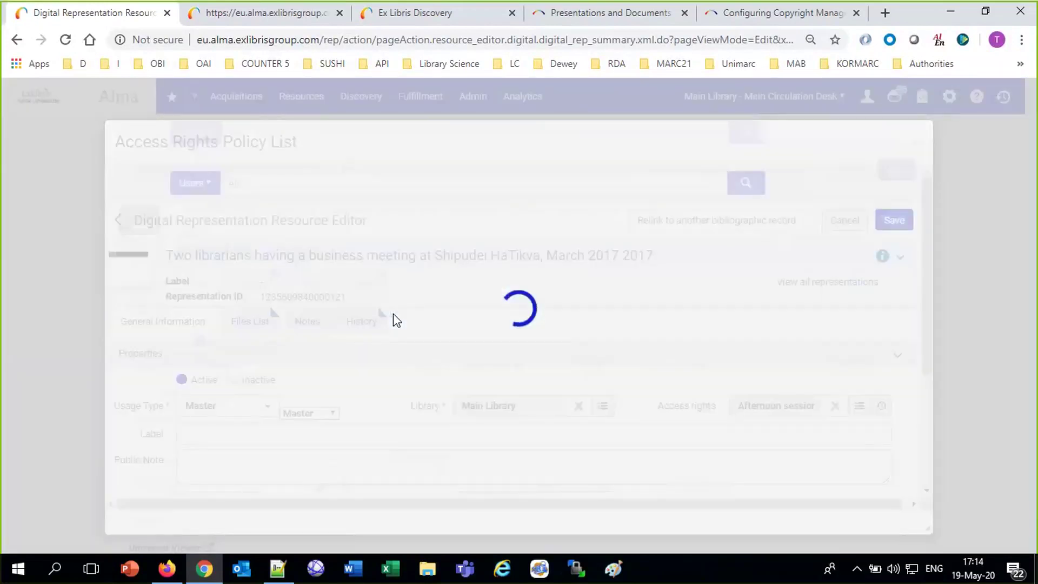
Copy the record title and save the representation's new access rights.
left_click_drag(692, 209, 181, 209)
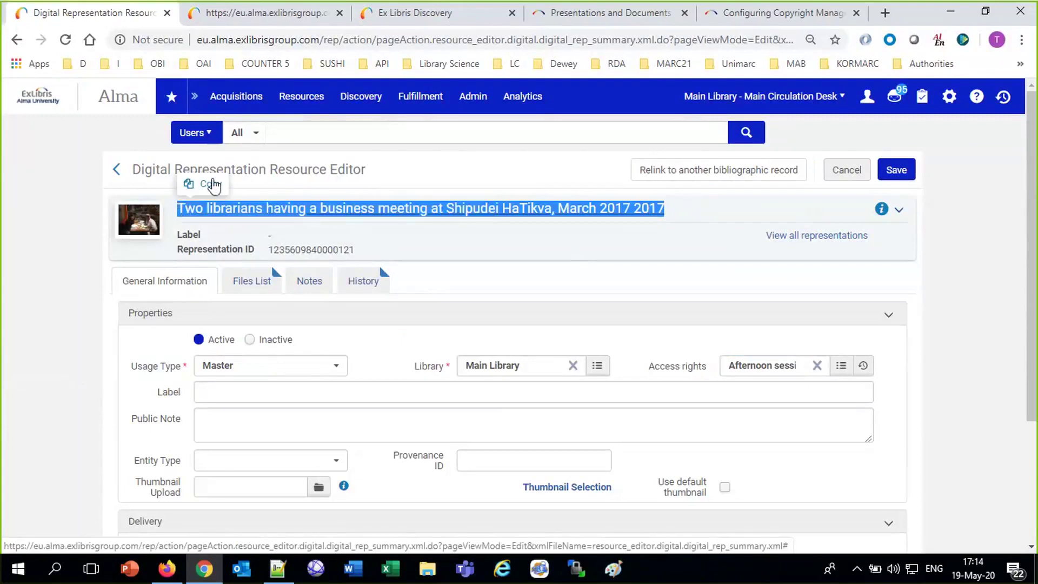
left_click(216, 190)
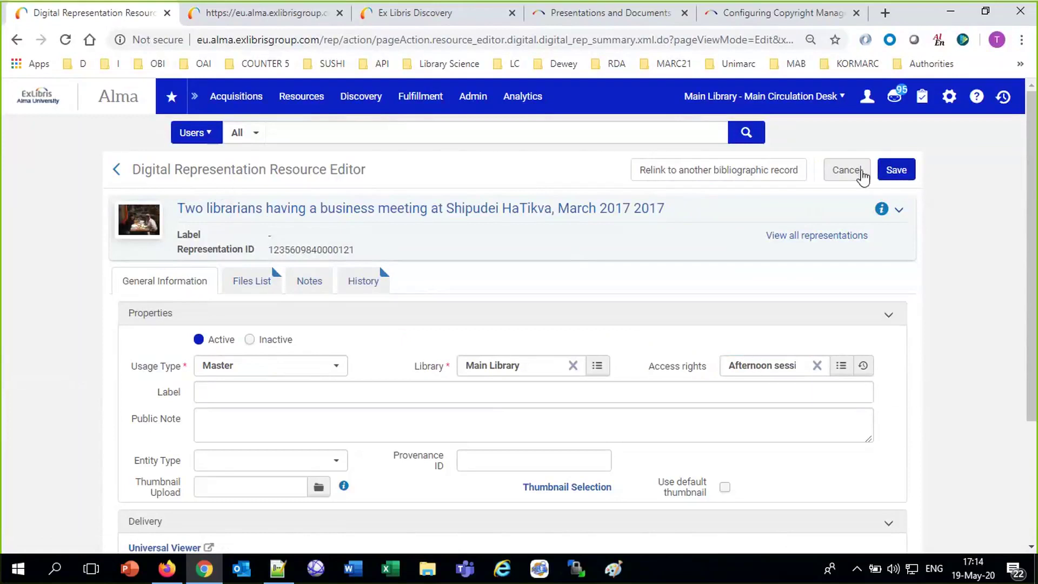
left_click(898, 171)
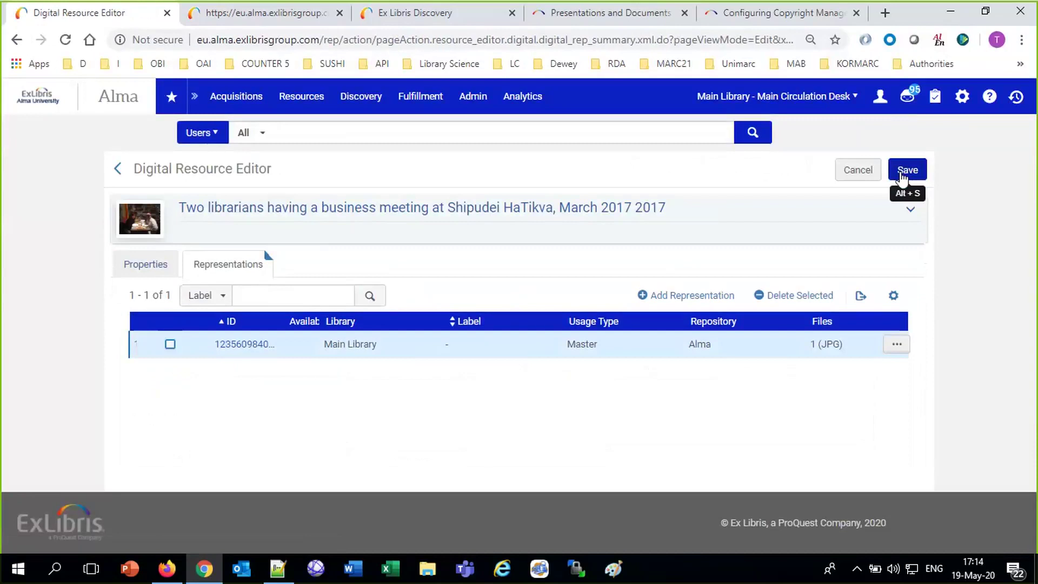
left_click(278, 568)
Add the business-meeting title and the 'AR only logged in user can view' note to the notes.
key("ctrl+v")
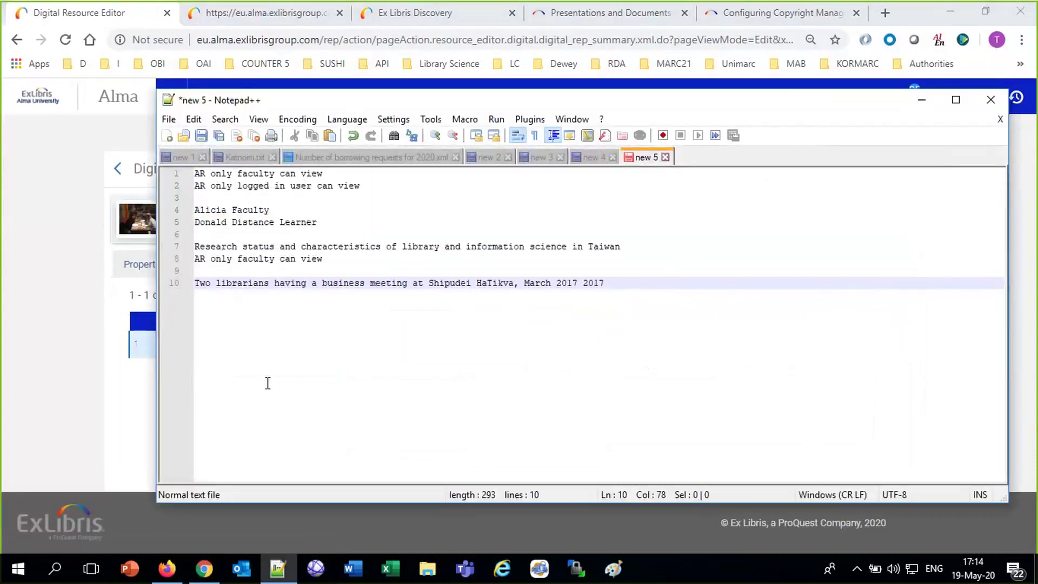
key("Return")
left_click_drag(367, 185, 164, 197)
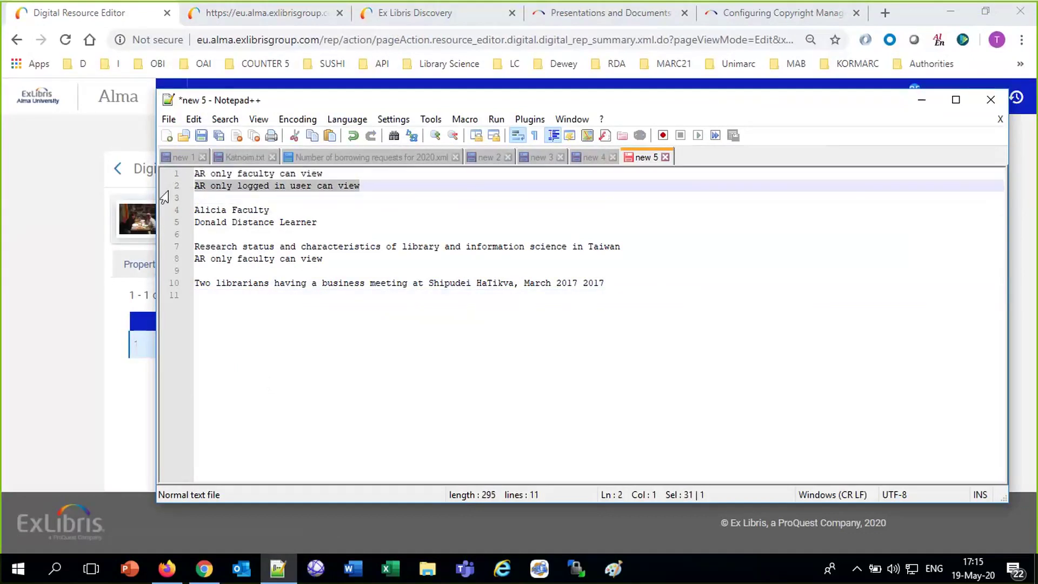
left_click(267, 306)
key("ctrl+v")
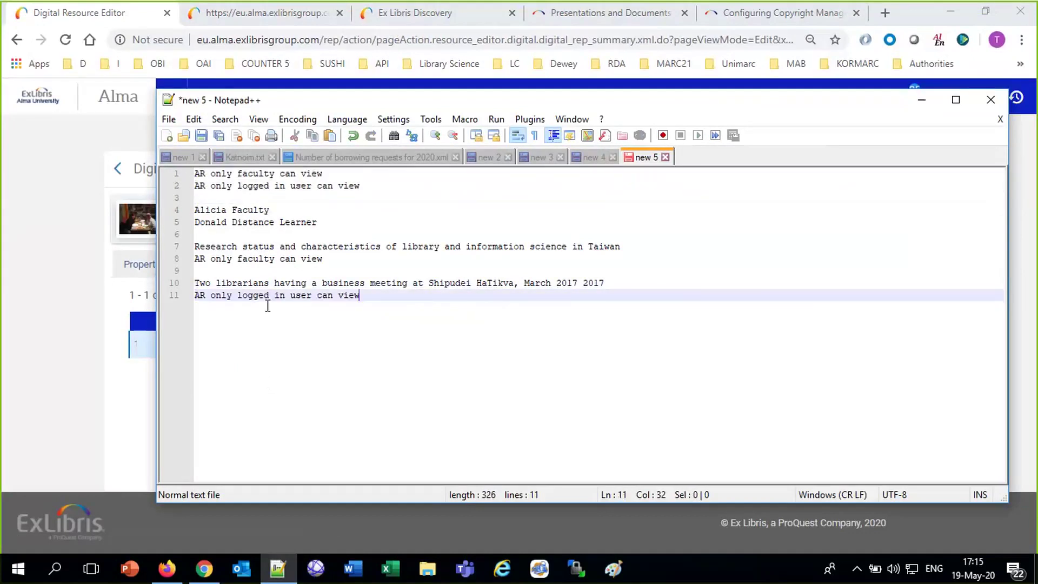
Select and copy the business-meeting photo title on line 10.
triple_click(259, 247)
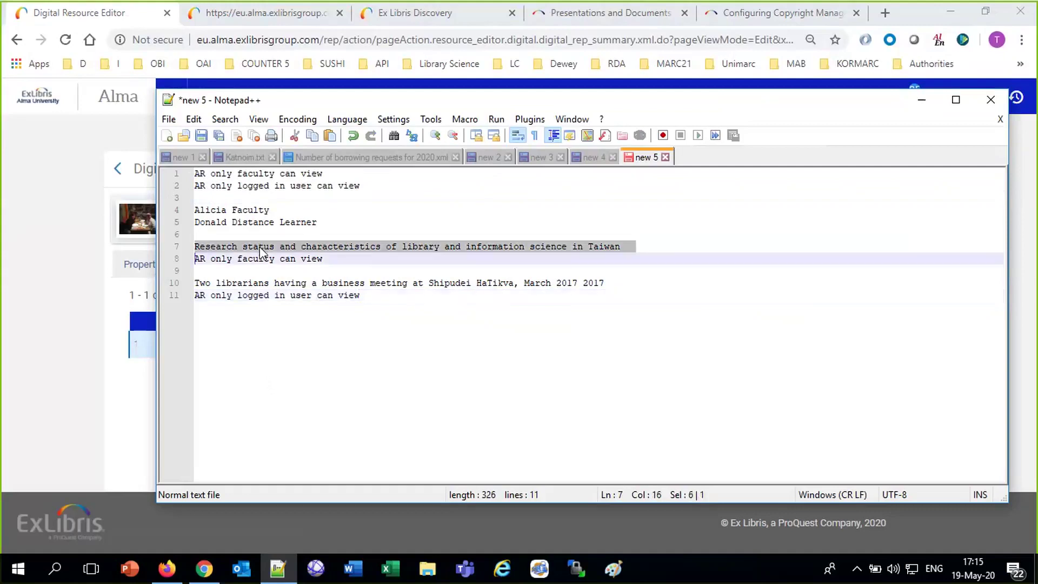
double_click(264, 284)
triple_click(264, 284)
key("ctrl+c")
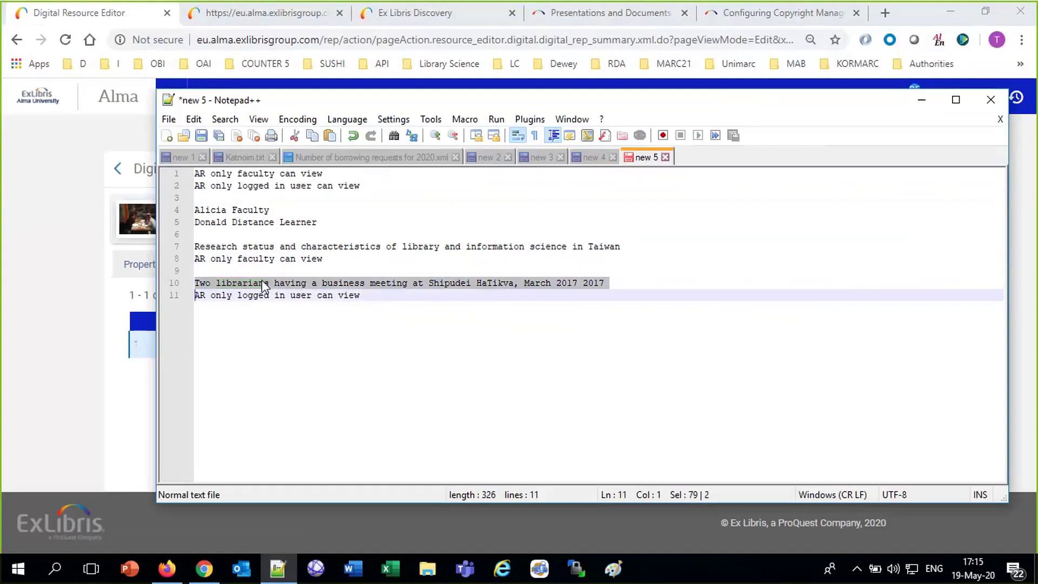
left_click(138, 360)
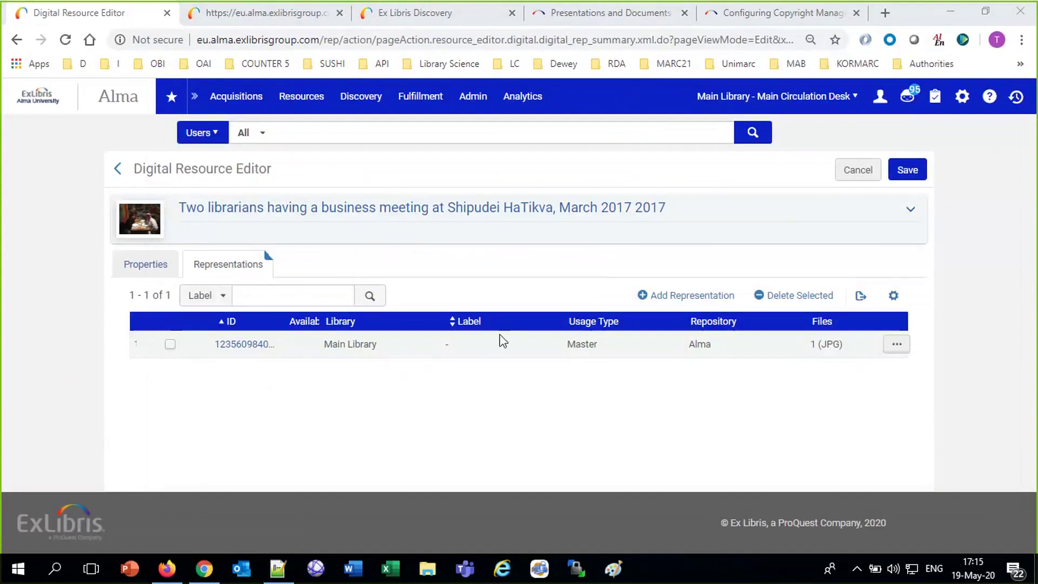
Close the Field Marigold tab and search Primo for the business-meeting photo title.
left_click(159, 437)
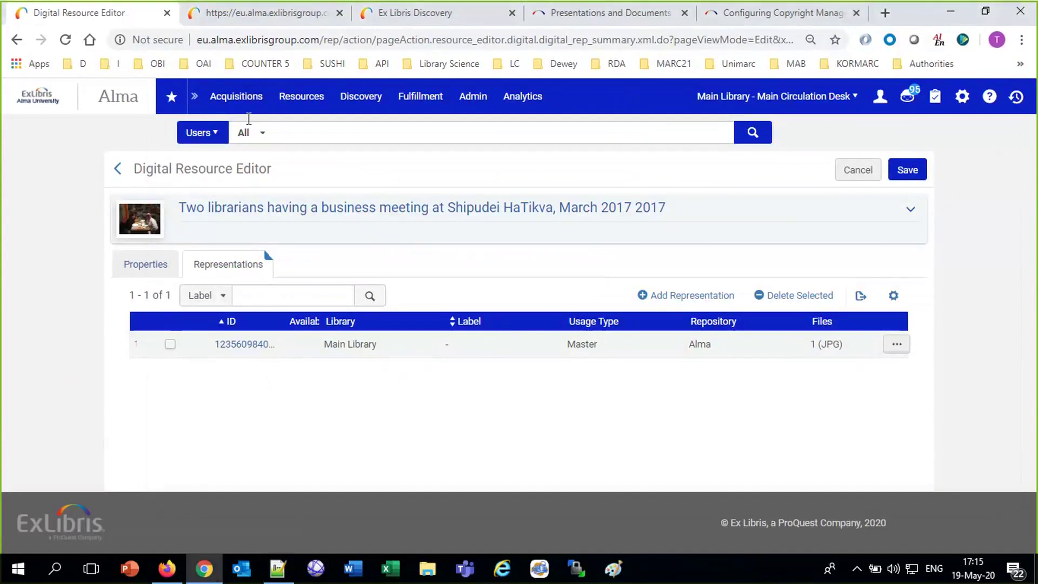
left_click(256, 21)
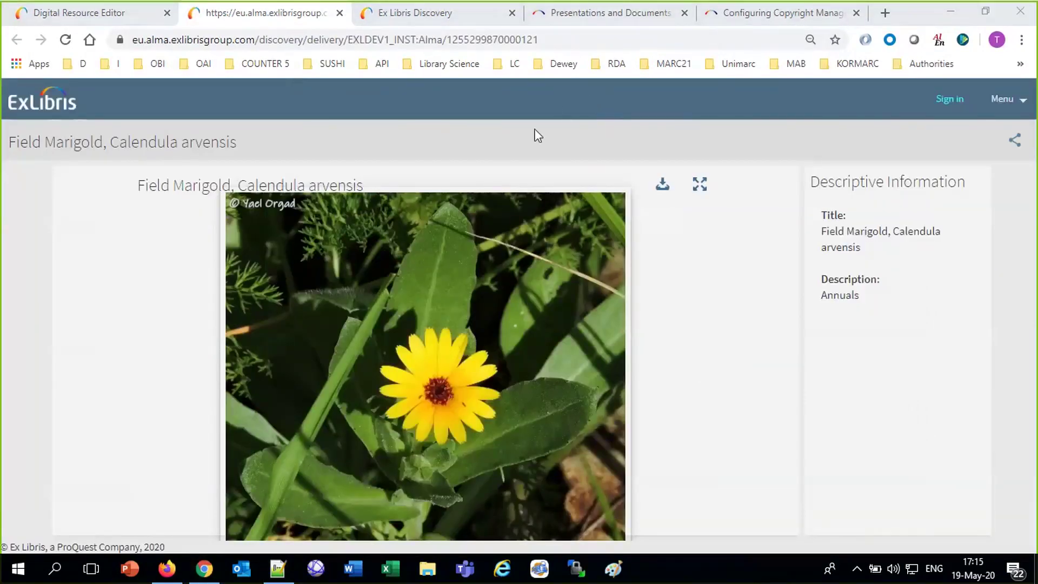
left_click(340, 13)
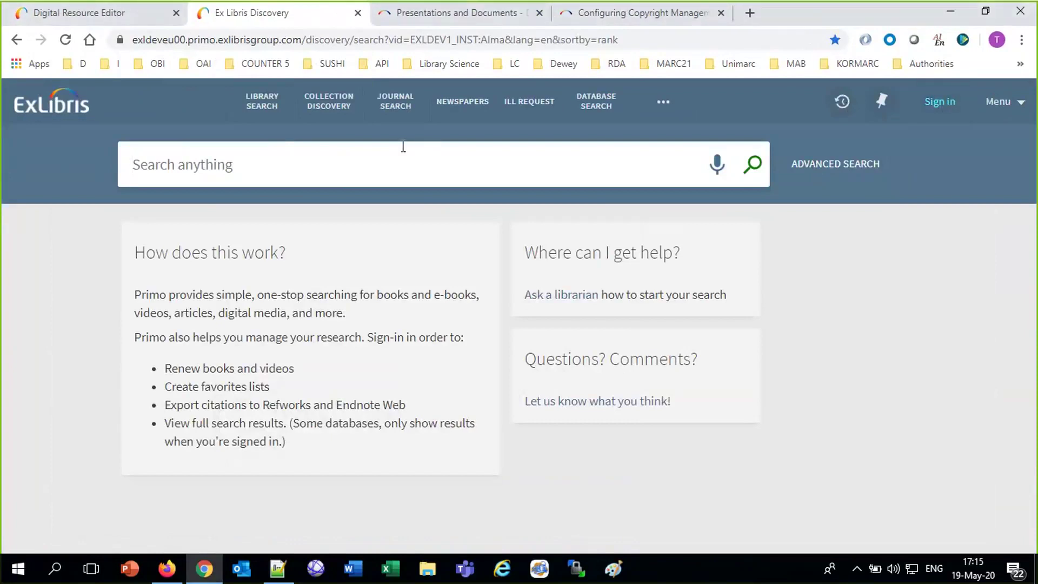
key("ctrl+v")
key("Return")
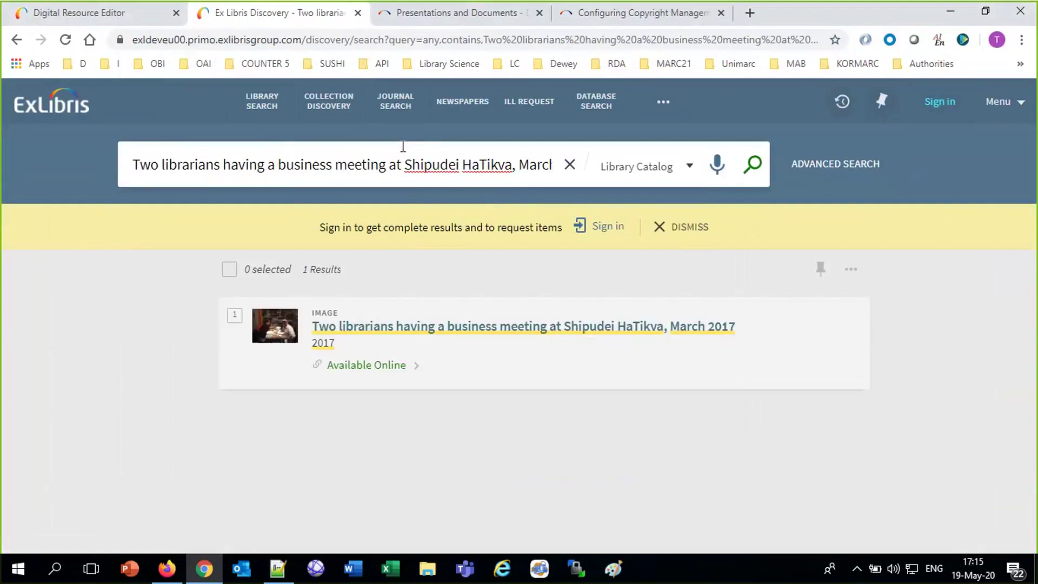
Check that the record's three online viewers all require login.
left_click(395, 367)
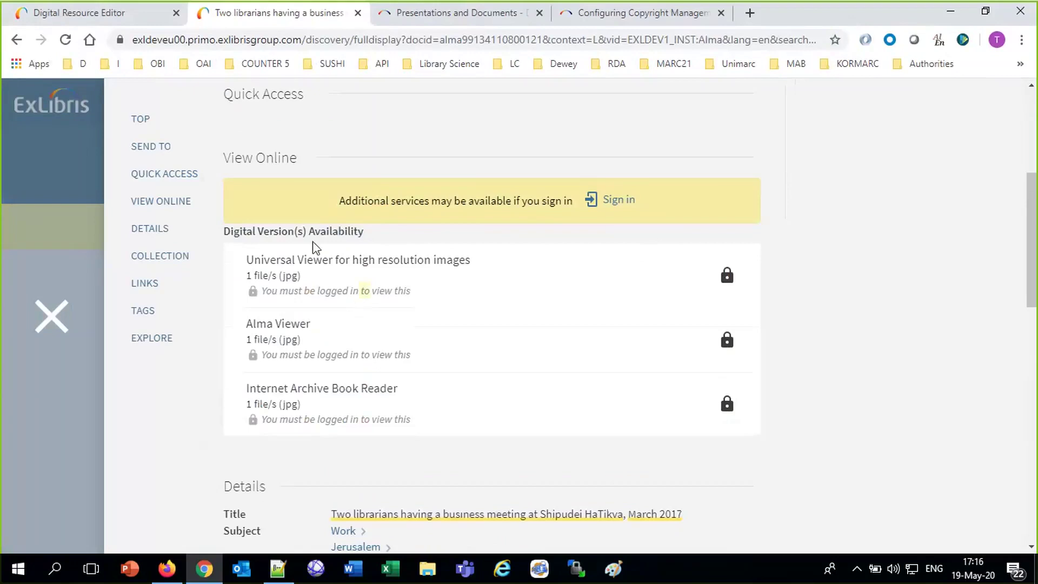
left_click(112, 15)
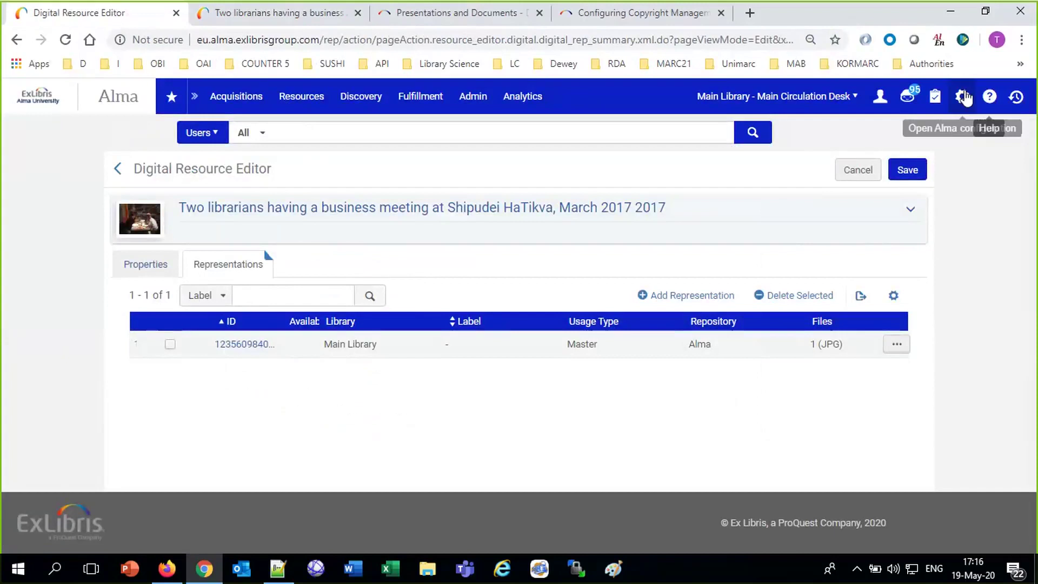
Open the 'Afternoon session only logged in user' policy for editing under Fulfillment > Access Rights.
left_click(964, 97)
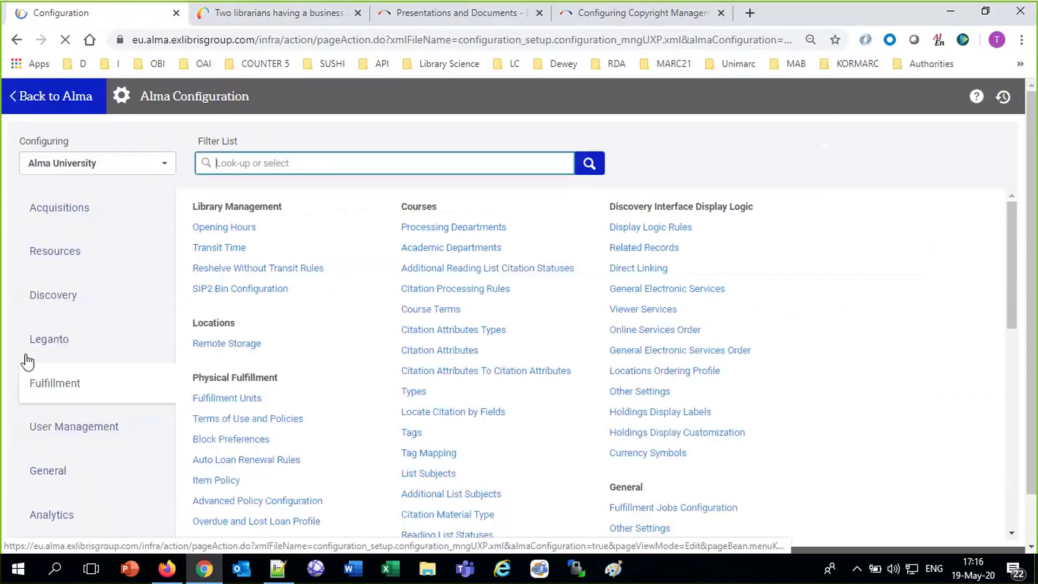
scroll(694, 487, "down", 1)
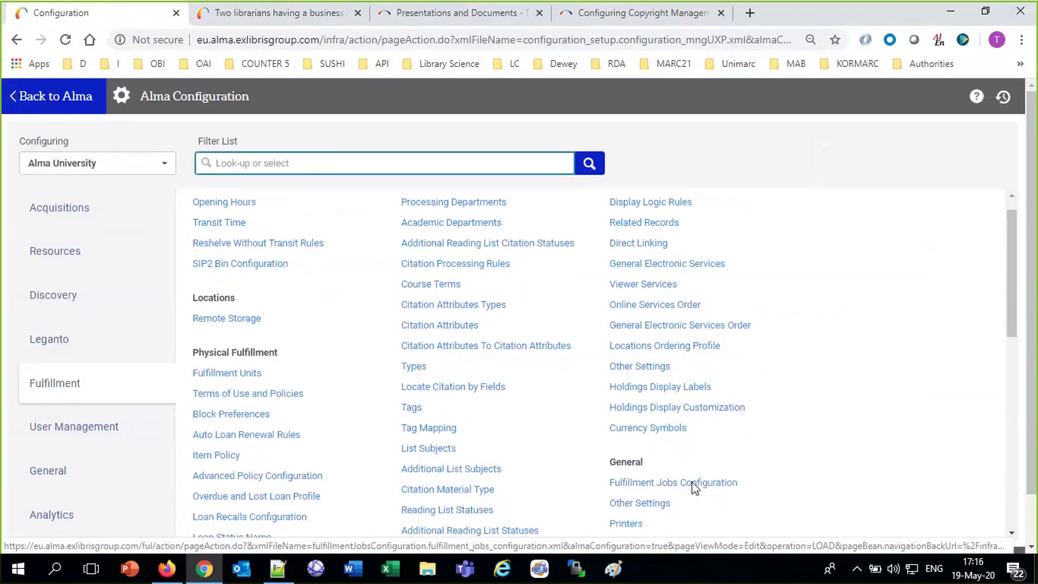
scroll(700, 475, "down", 10)
scroll(681, 486, "up", 8)
left_click(647, 501)
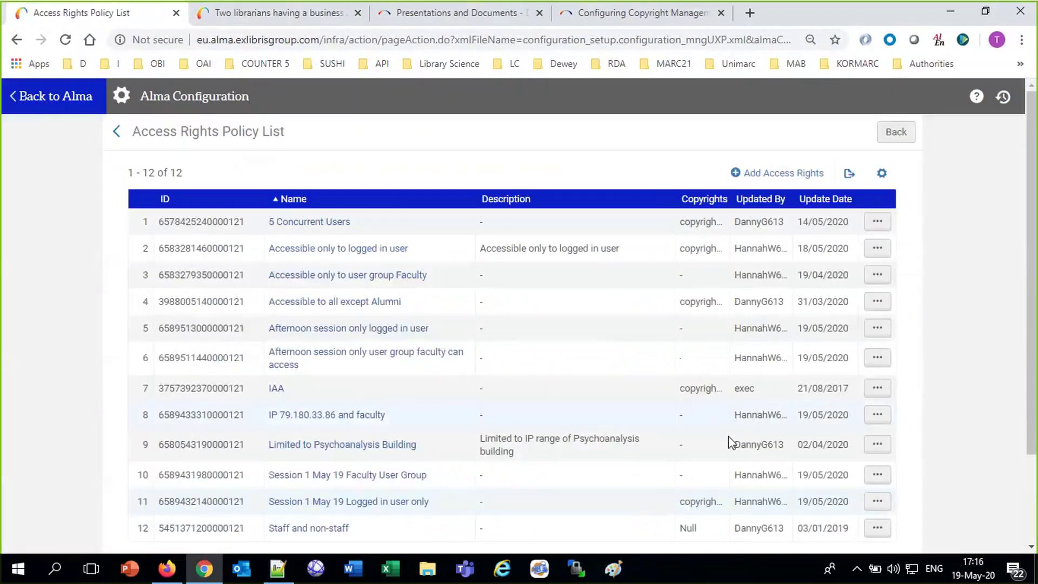
left_click(876, 329)
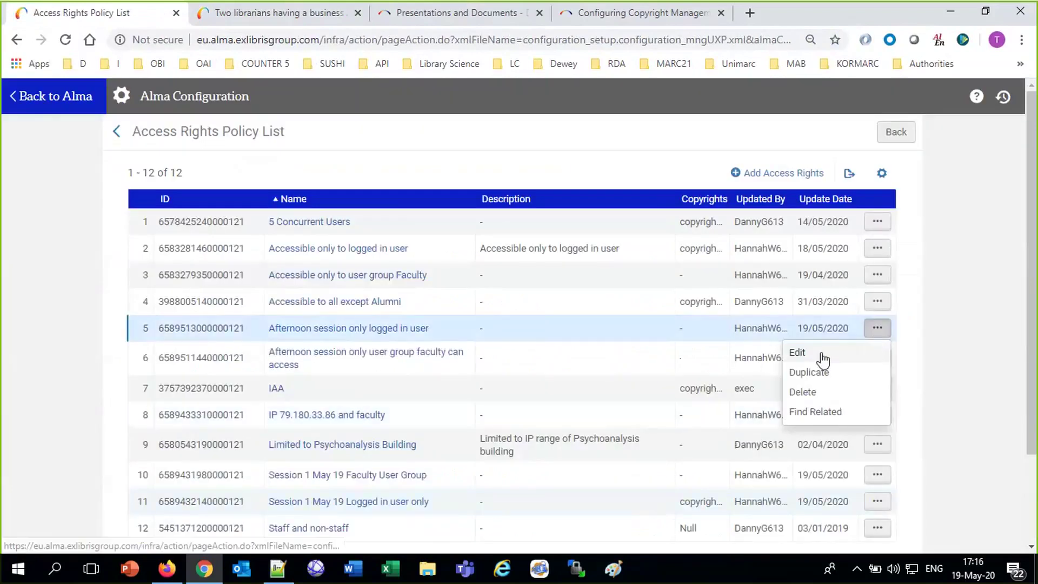
left_click(822, 359)
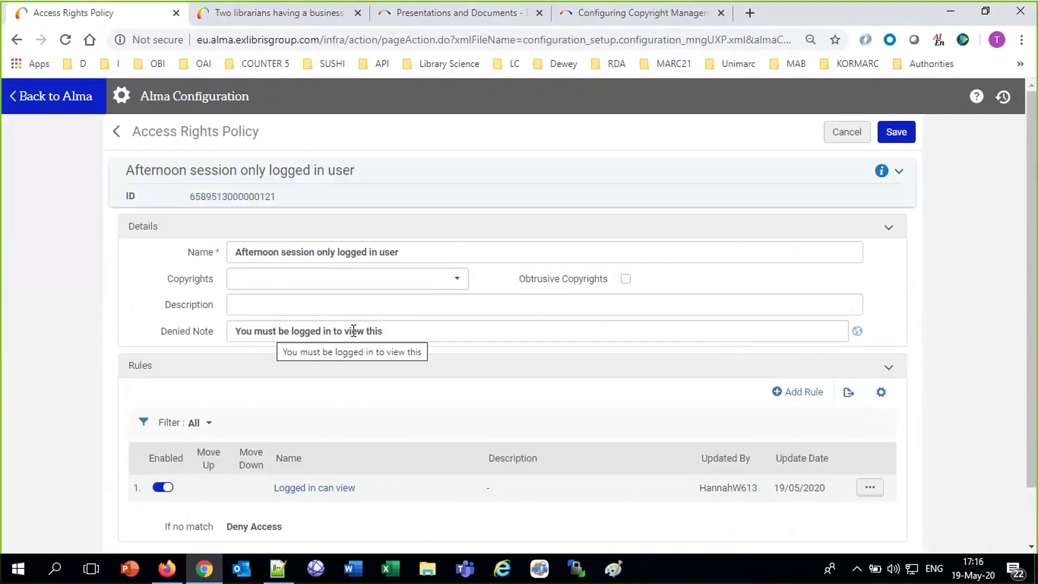
Close the Primo full record to return to the business-meeting result.
left_click(297, 17)
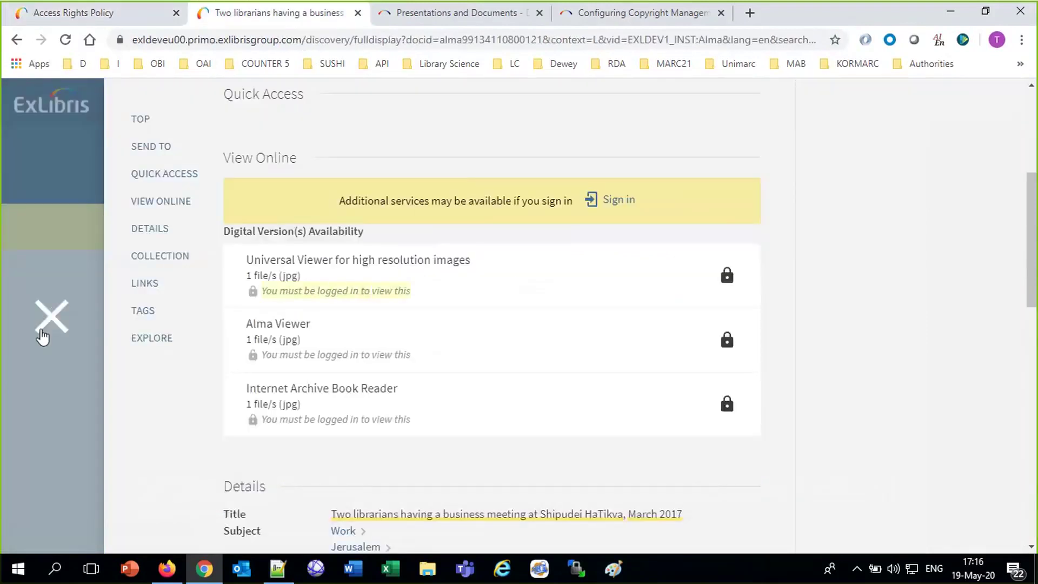
left_click(52, 313)
left_click(943, 105)
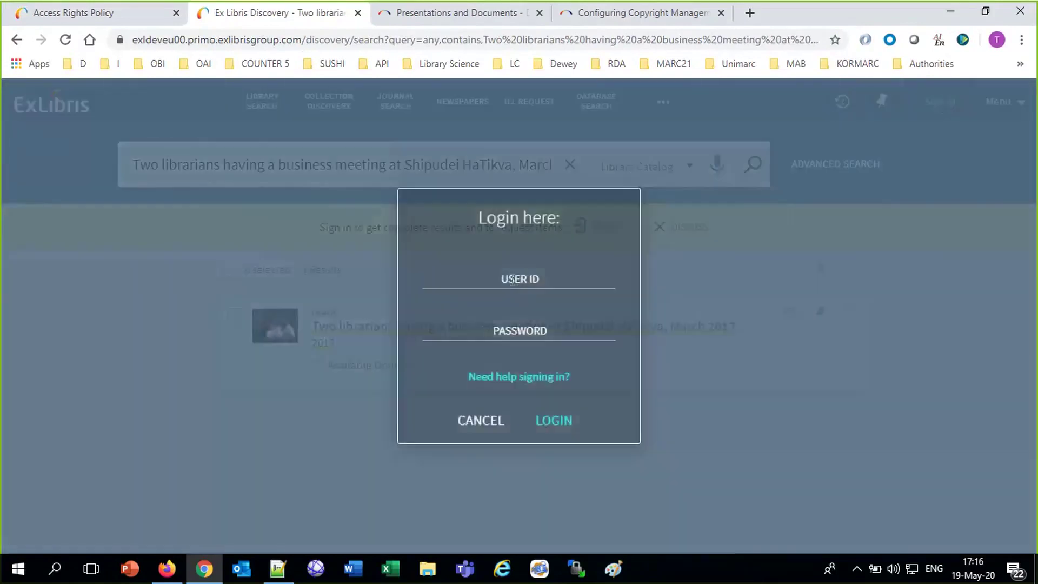
Sign in to Primo with the patron's user ID and password.
left_click(517, 273)
type("Do")
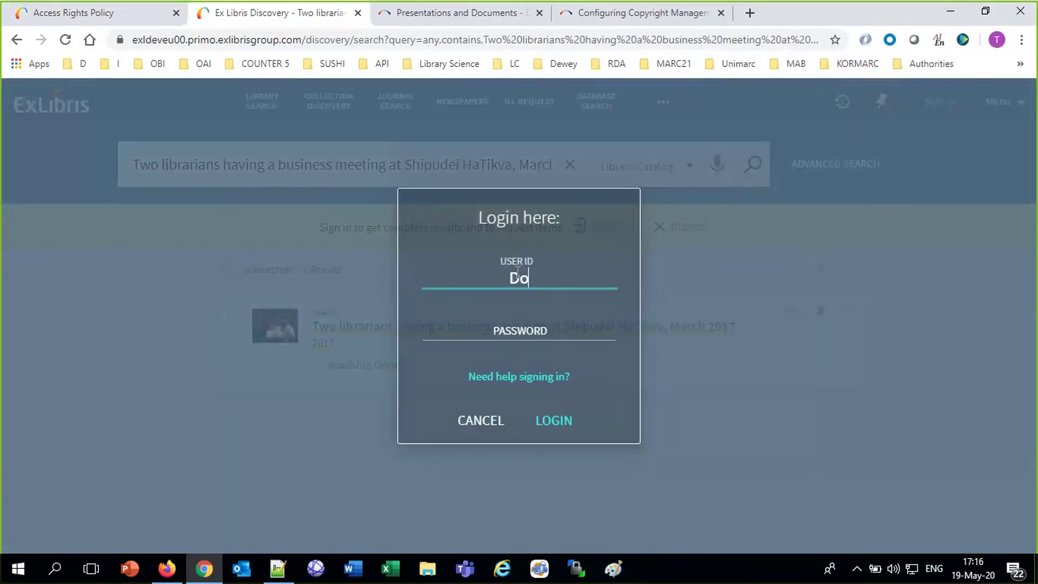
type("naldD")
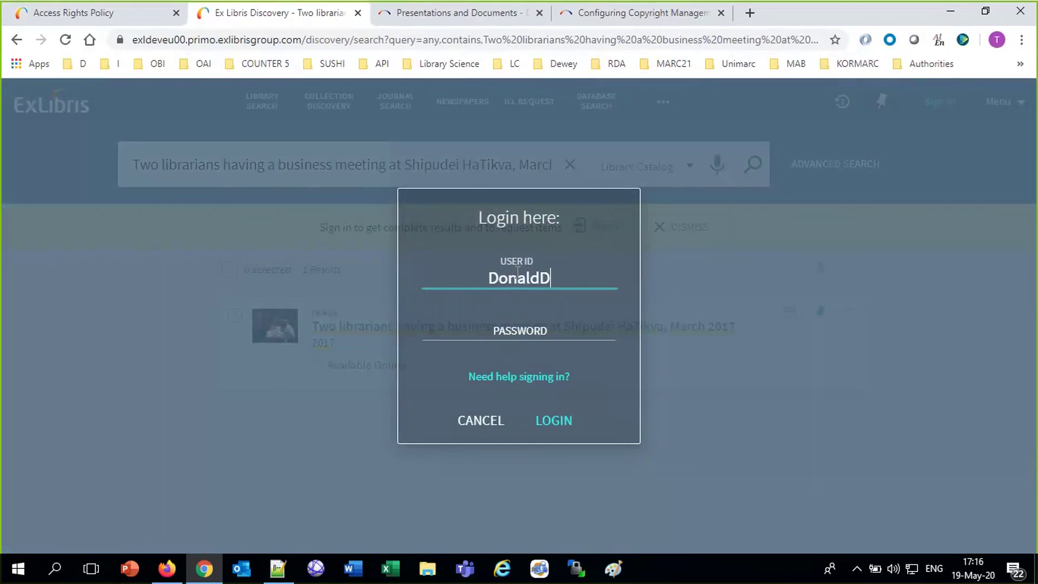
type("613")
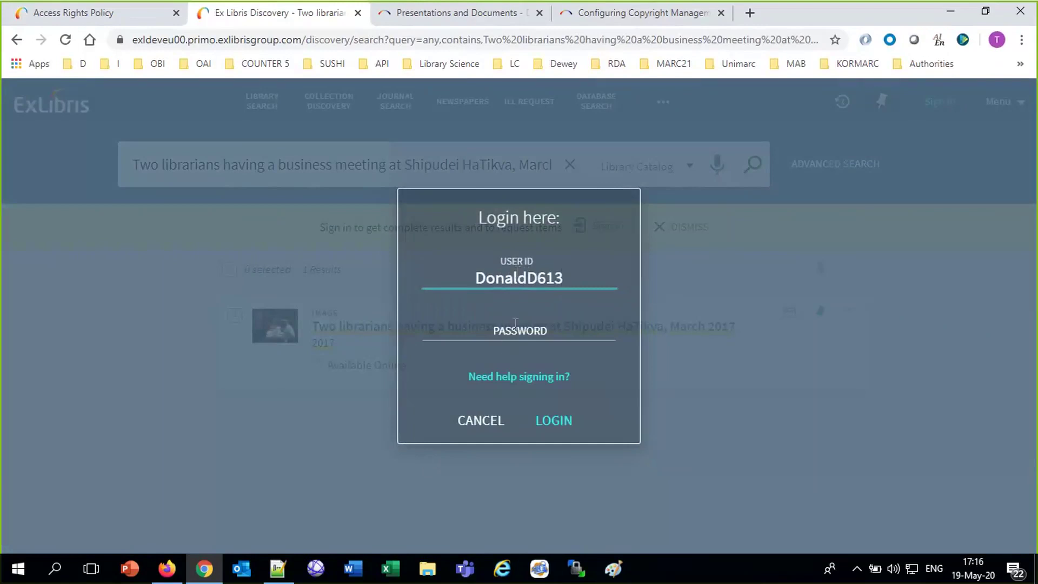
left_click(515, 322)
type("********")
key("Return")
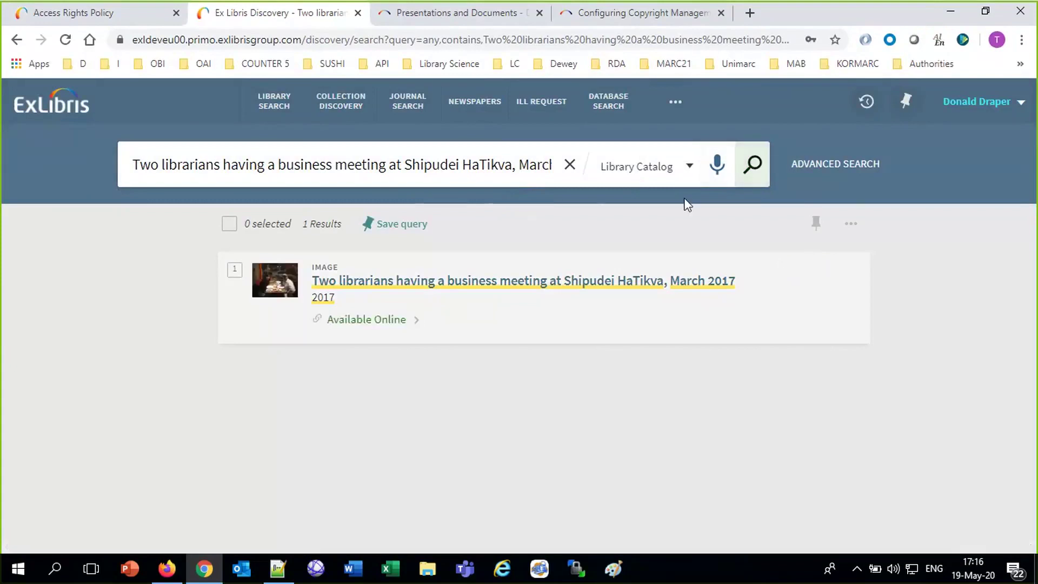
left_click(371, 321)
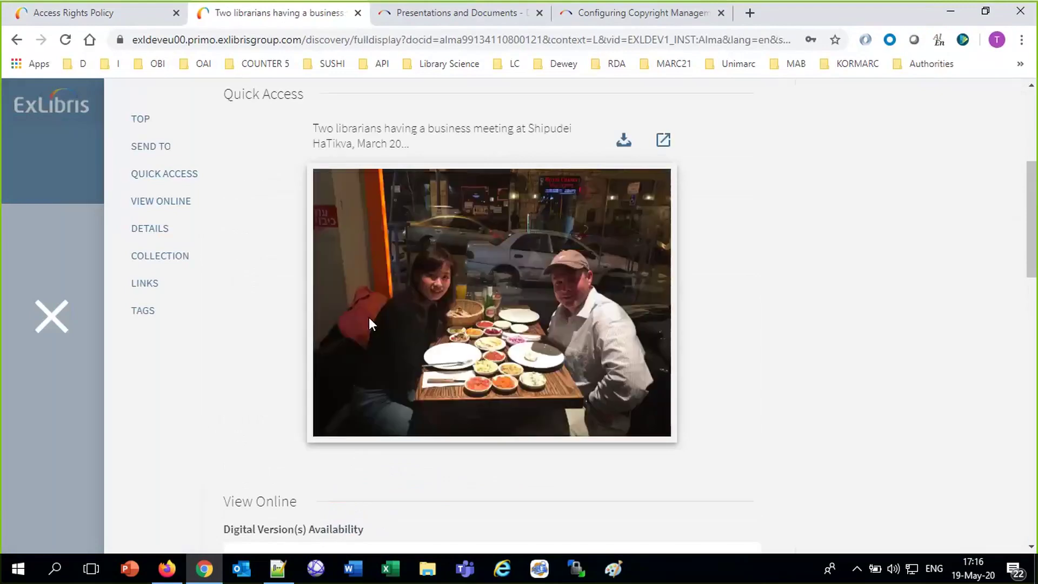
View the business-meeting photo zoomed in Universal Viewer, then return to the result list.
scroll(369, 317, "down", 6)
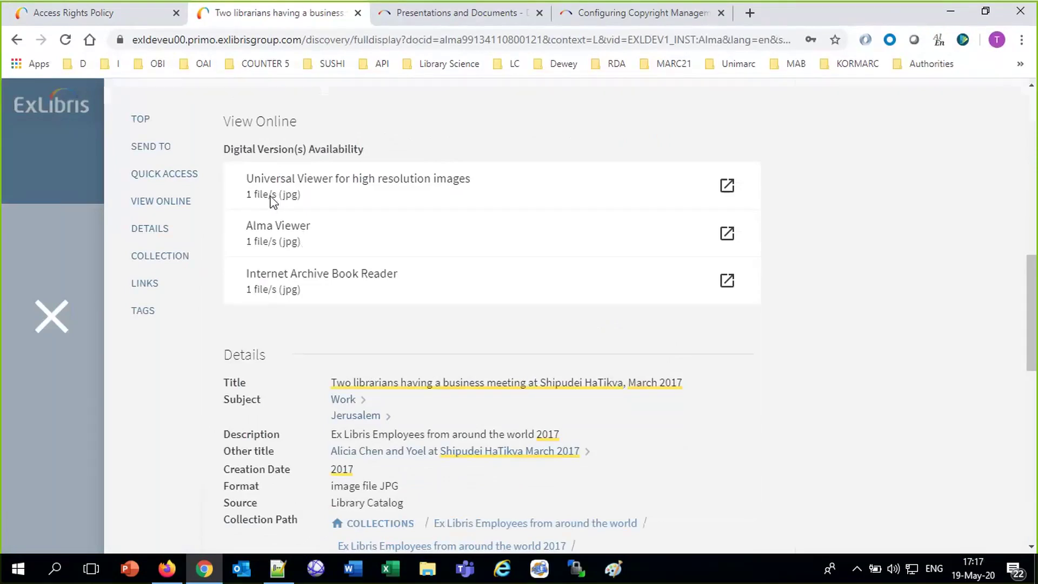
left_click(271, 203)
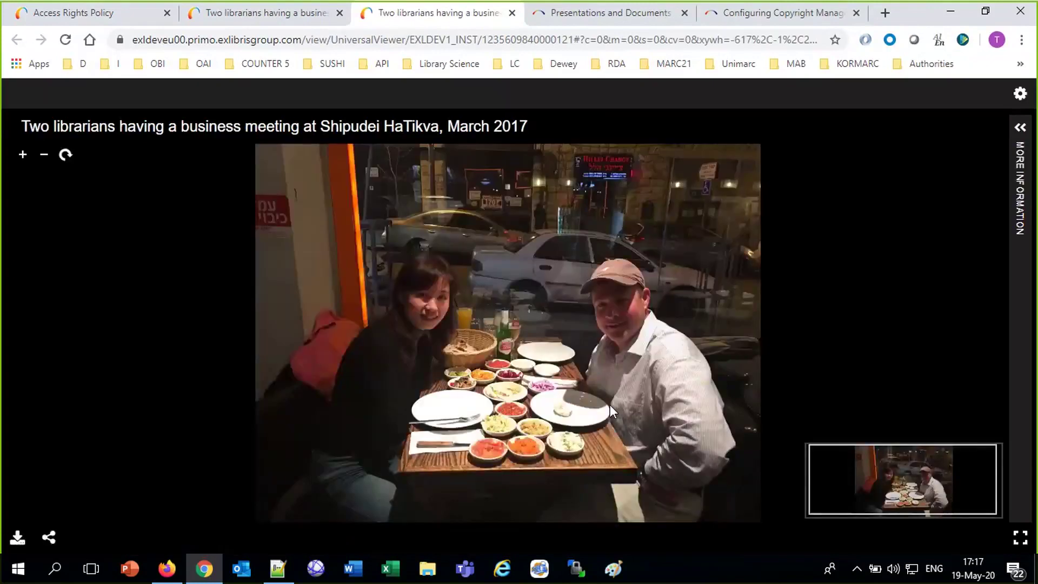
scroll(609, 401, "up", 5)
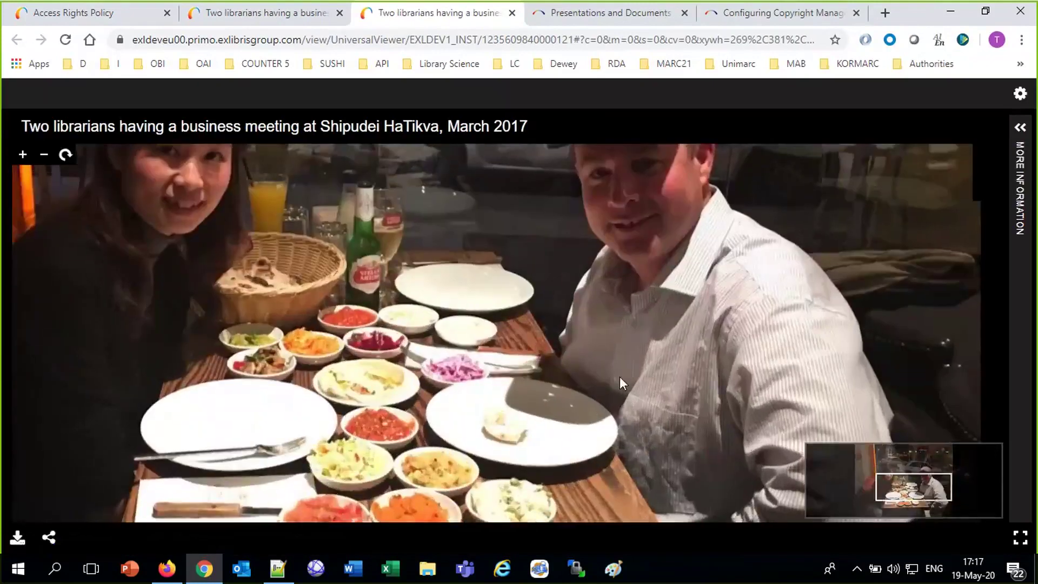
scroll(683, 436, "down", 2)
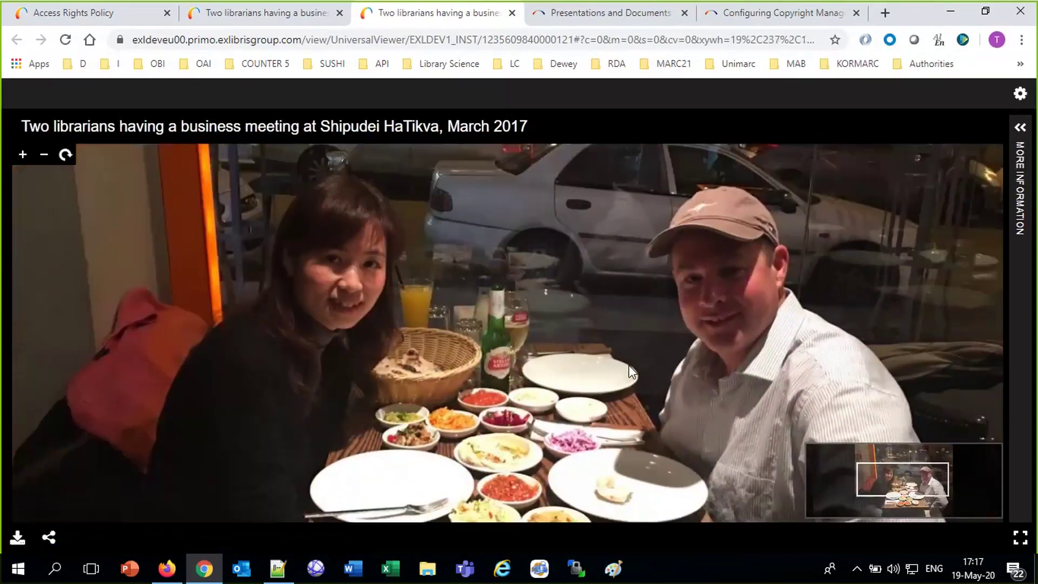
scroll(628, 366, "down", 3)
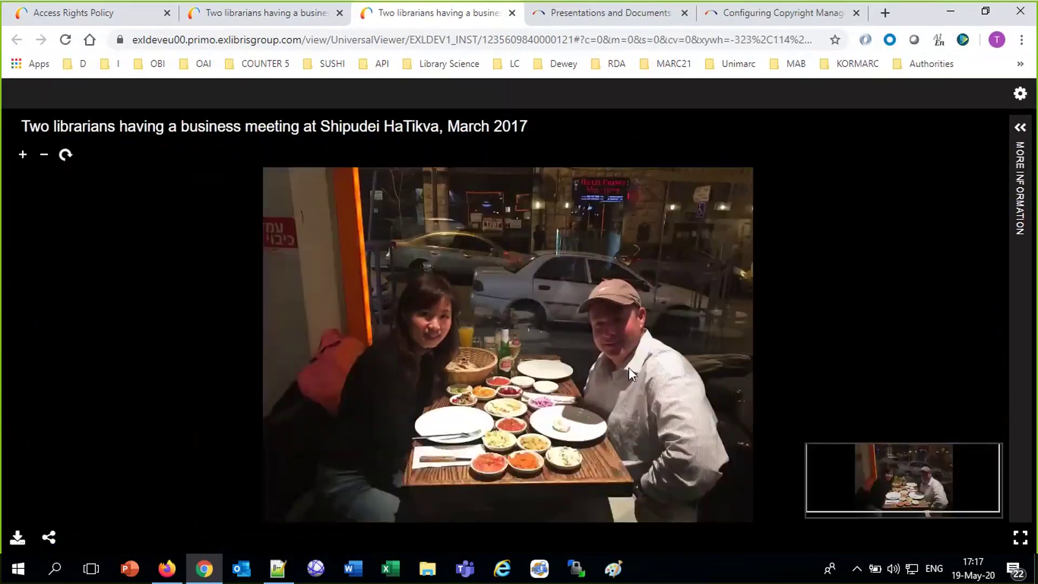
scroll(629, 368, "up", 4)
scroll(631, 371, "down", 3)
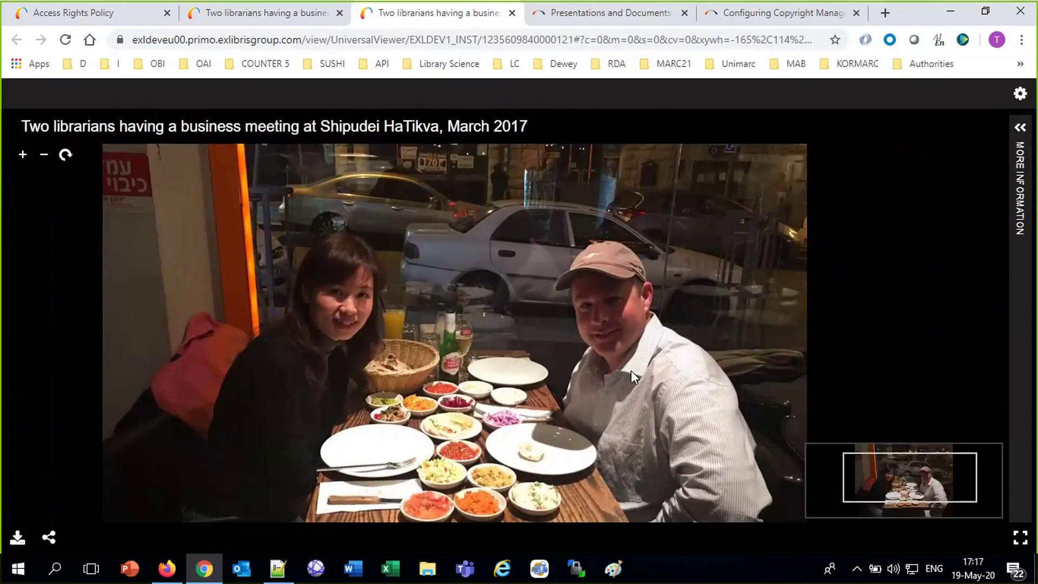
scroll(631, 370, "up", 2)
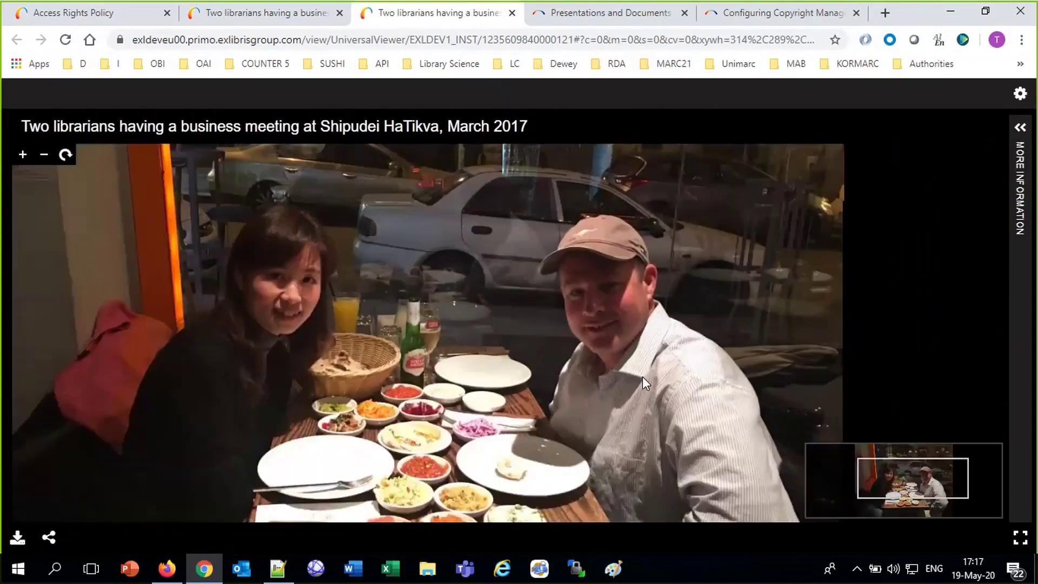
left_click(233, 14)
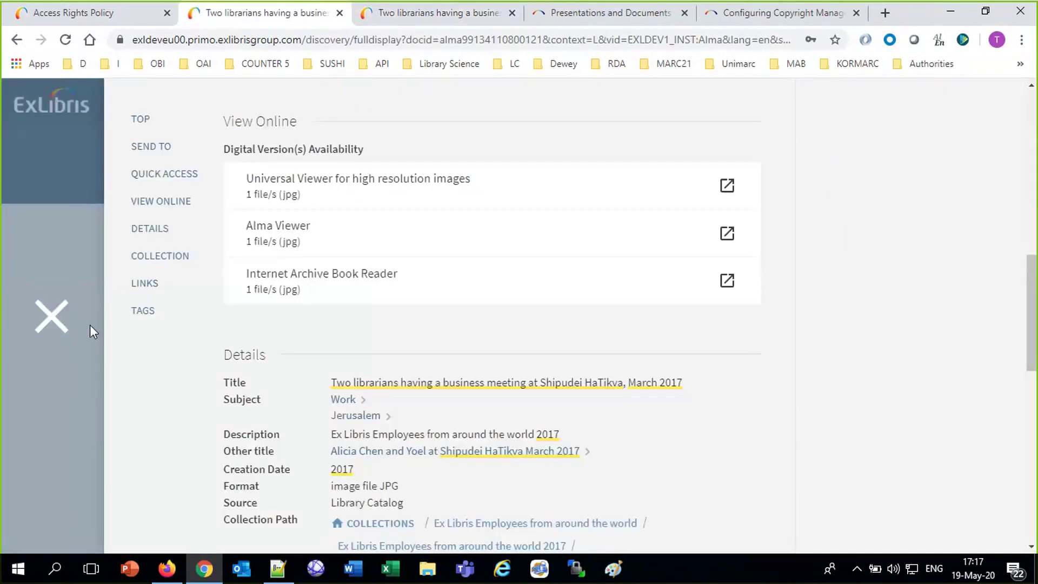
left_click(53, 318)
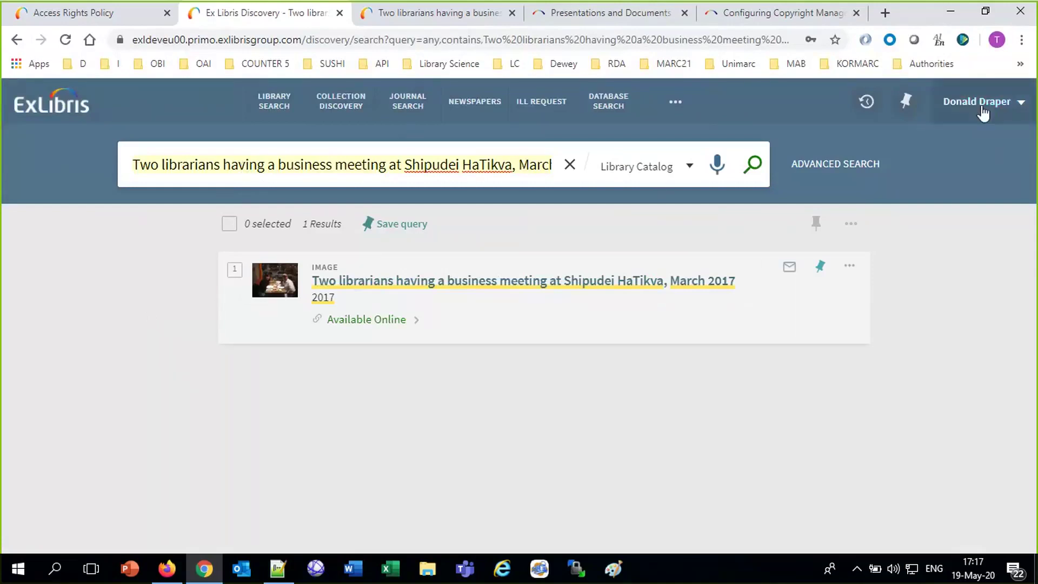
Copy the Taiwan research article title from Notepad++ into Primo's search box.
left_click(285, 573)
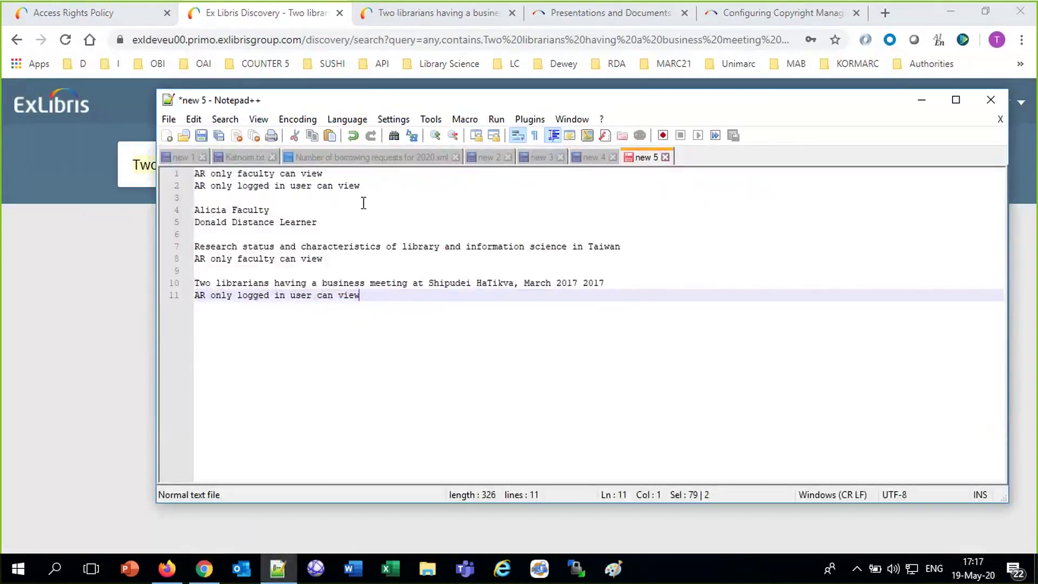
double_click(297, 222)
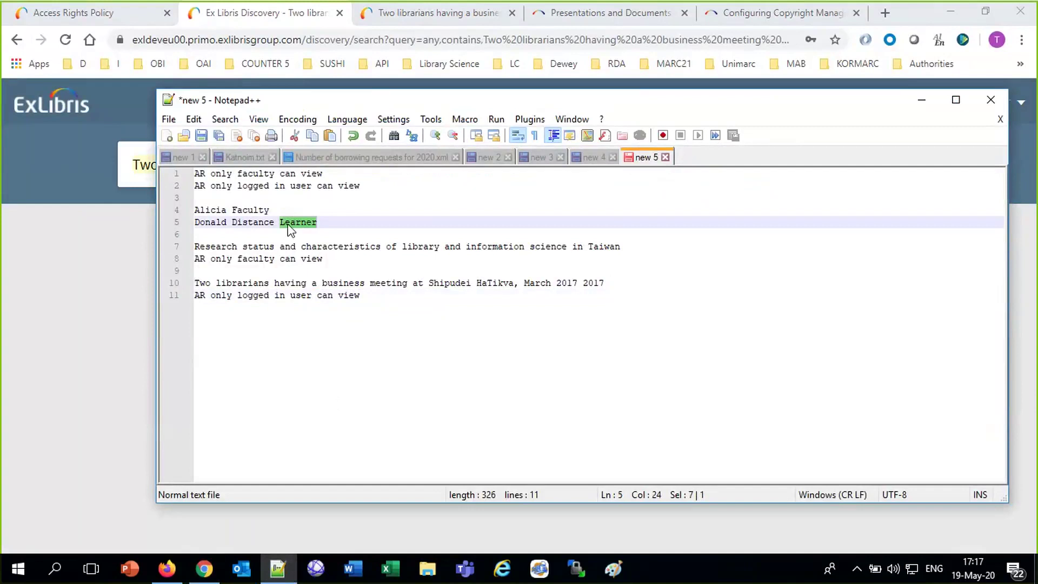
triple_click(415, 245)
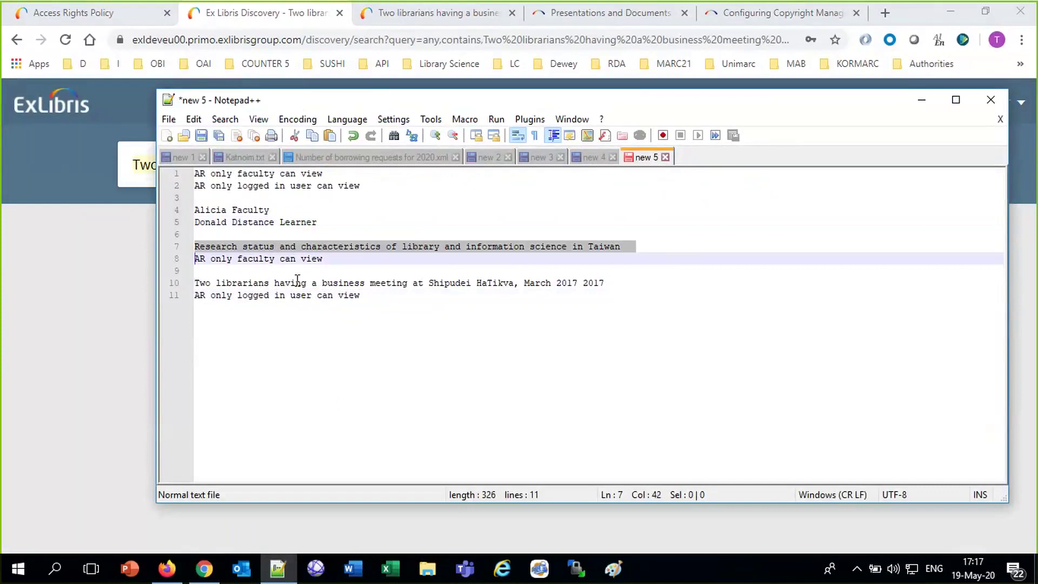
left_click(280, 260)
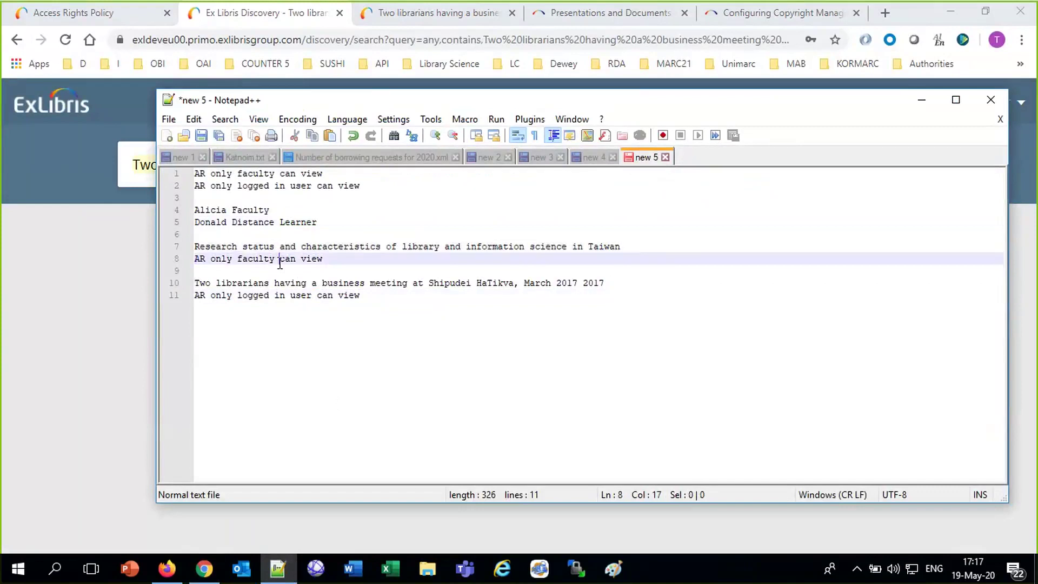
left_click(279, 247)
triple_click(279, 247)
key("ctrl+c")
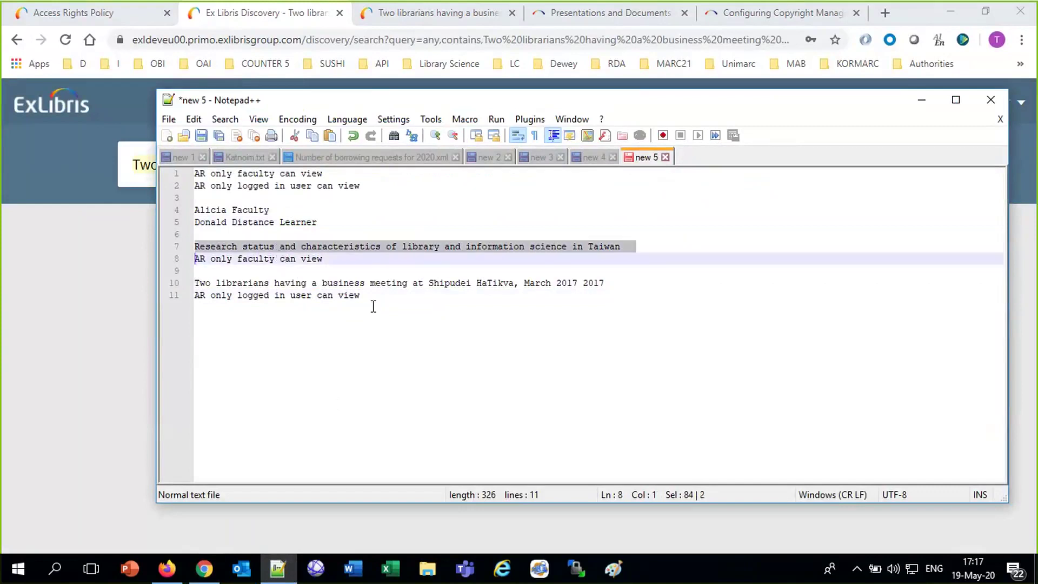
left_click(167, 568)
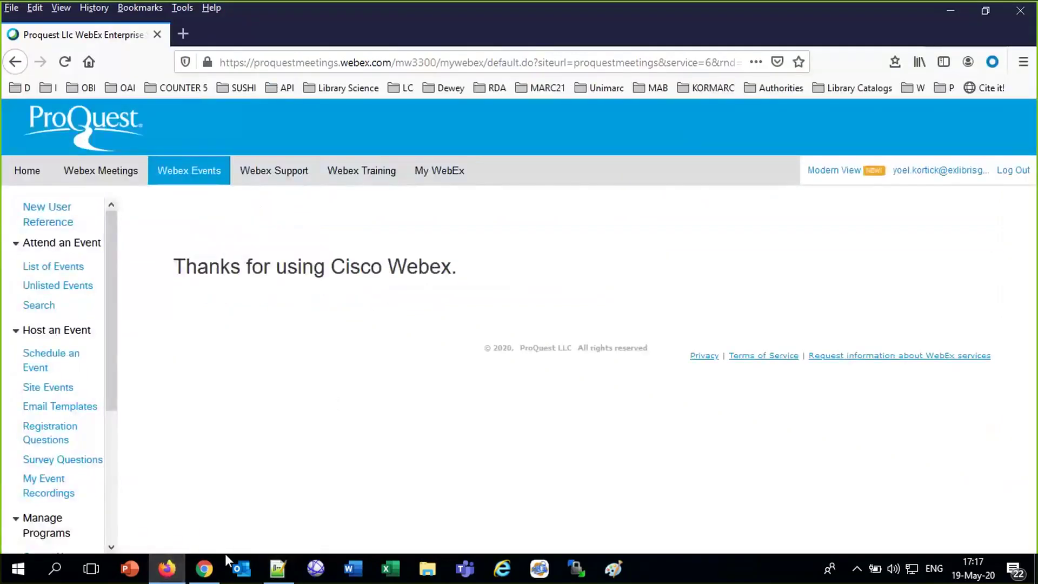
left_click(219, 562)
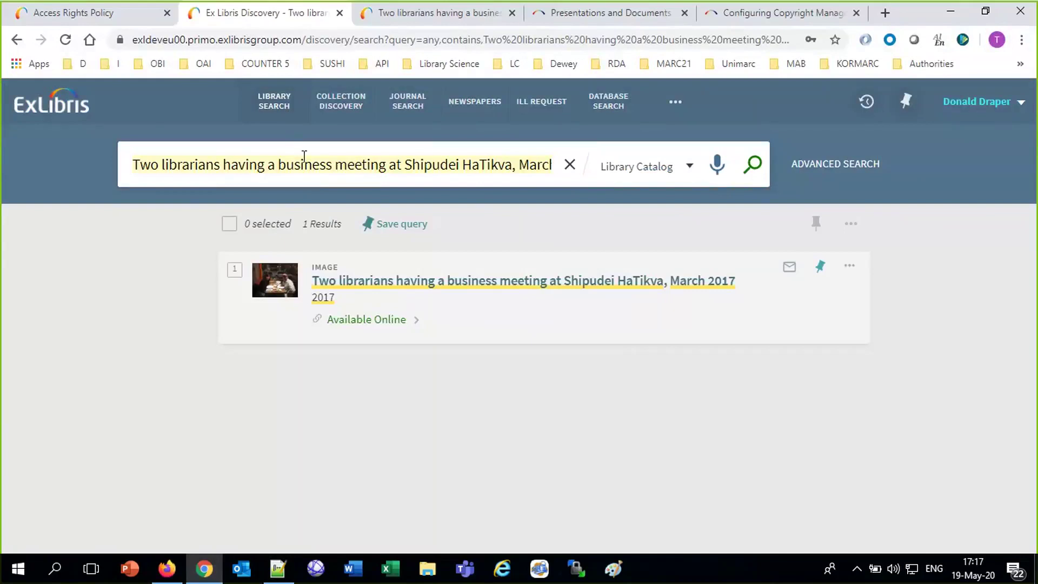
key("ctrl+v")
Confirm the Taiwan article's PDF is faculty-only in Primo, then cancel back to Alma's policy list.
key("Return")
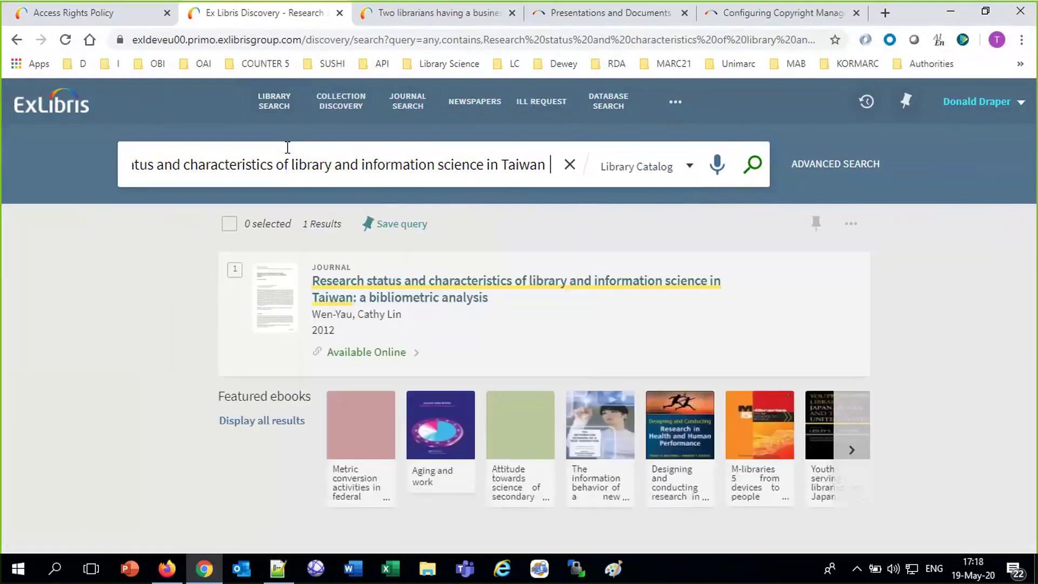
left_click(350, 354)
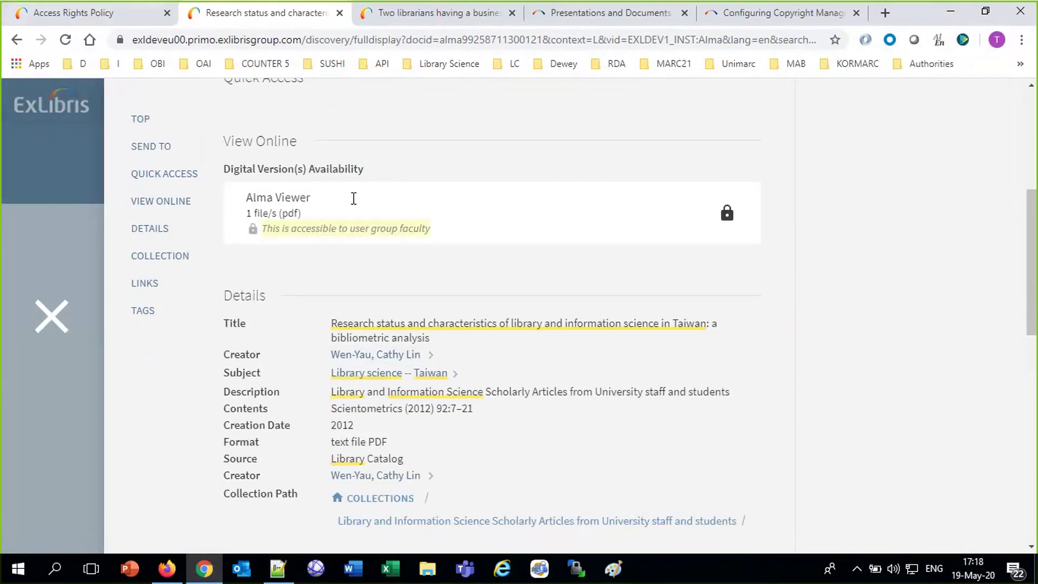
left_click(155, 18)
left_click(846, 132)
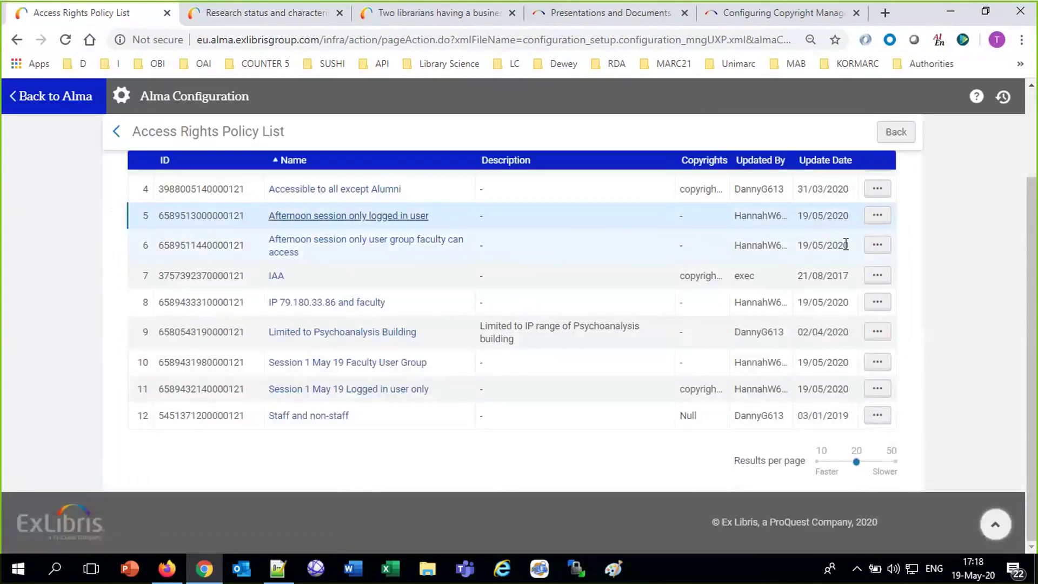
Check the faculty-only afternoon policy's denied note, then close Primo's full record.
left_click(876, 246)
left_click(829, 274)
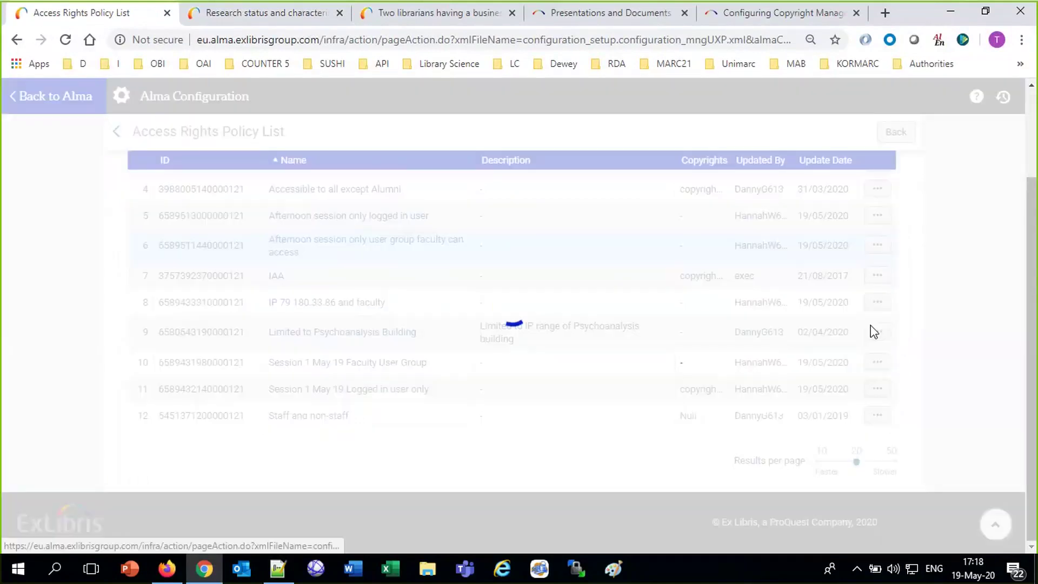
triple_click(300, 331)
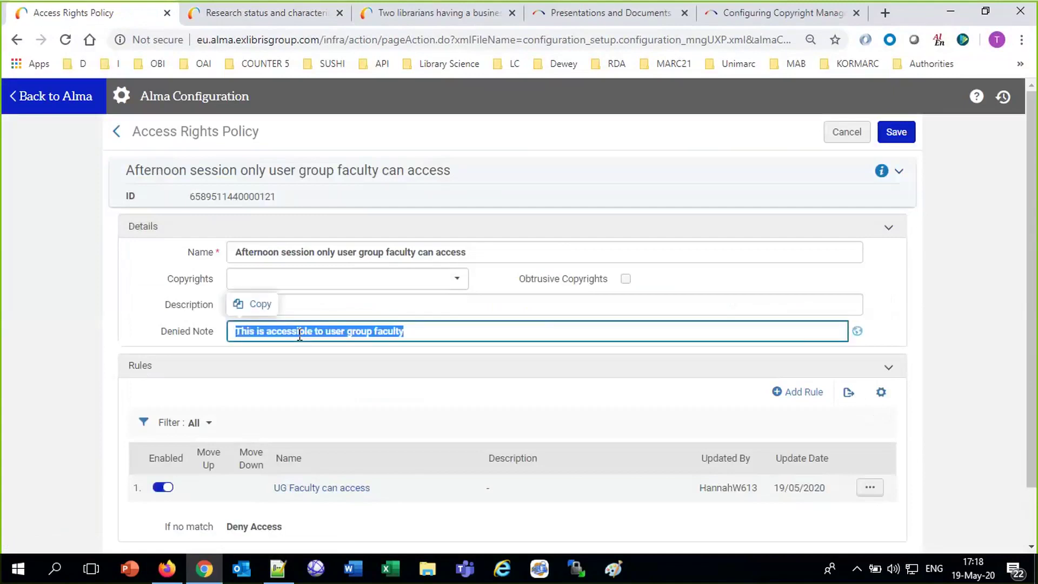
left_click(264, 17)
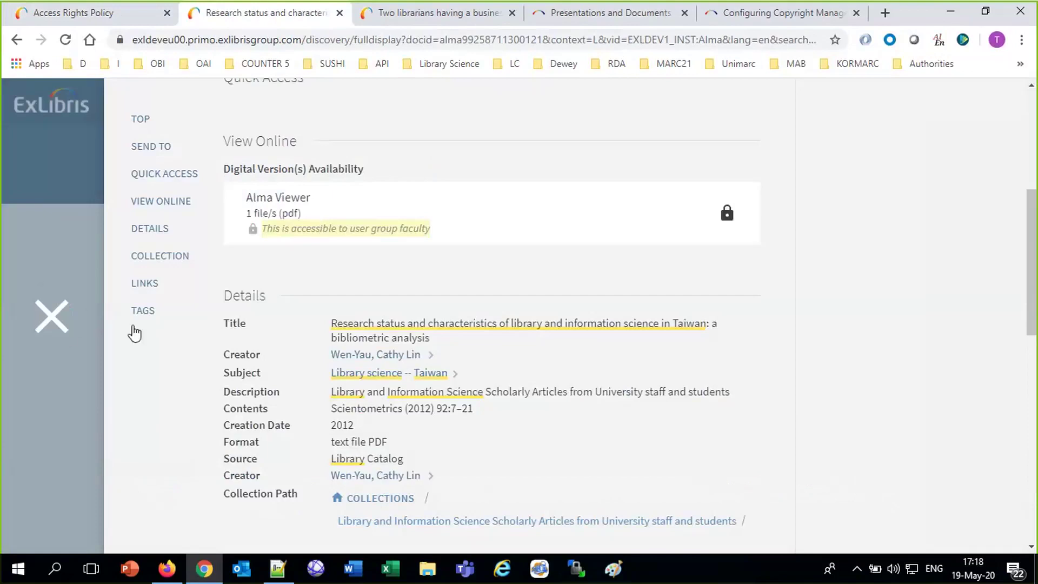
left_click(51, 316)
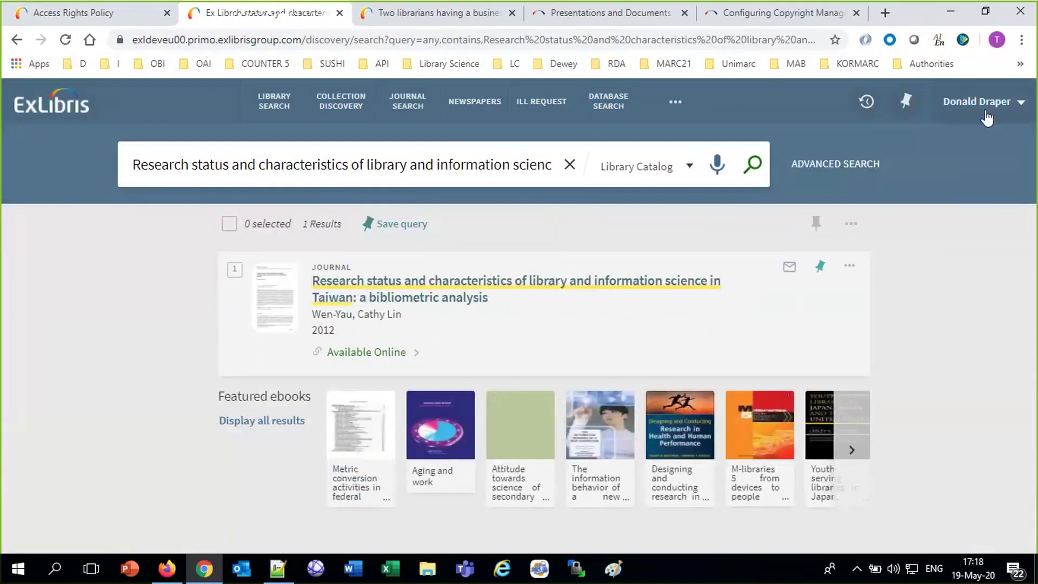
Sign out the current patron and sign in to Primo with the faculty user's ID and password.
left_click(984, 106)
left_click(968, 153)
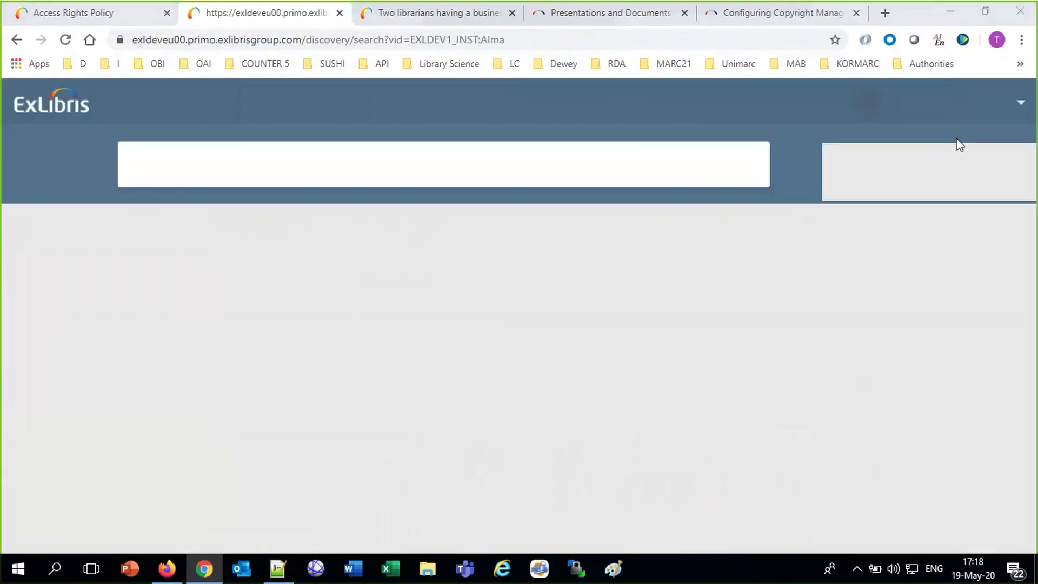
left_click(944, 106)
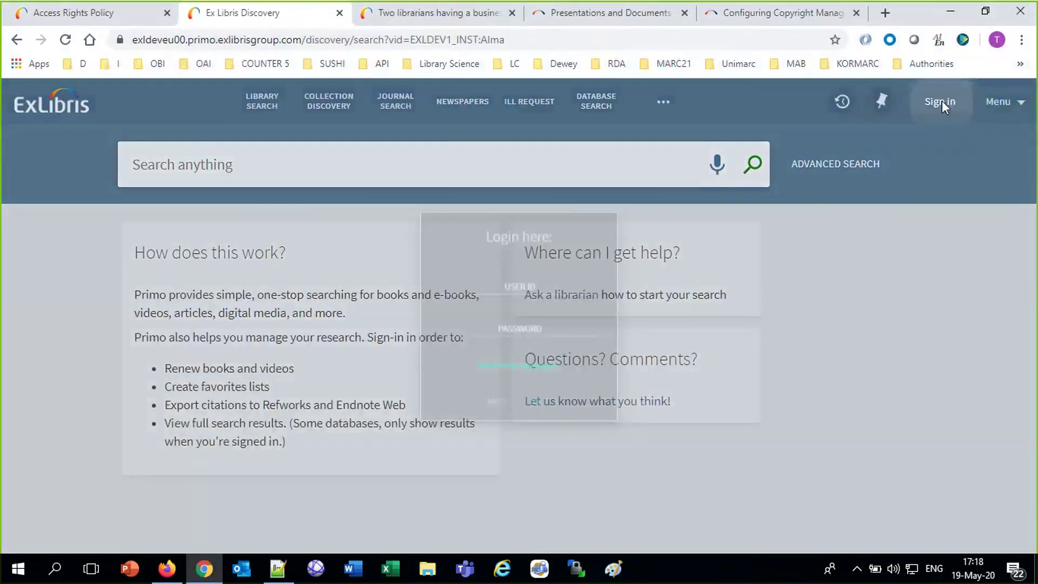
left_click(551, 279)
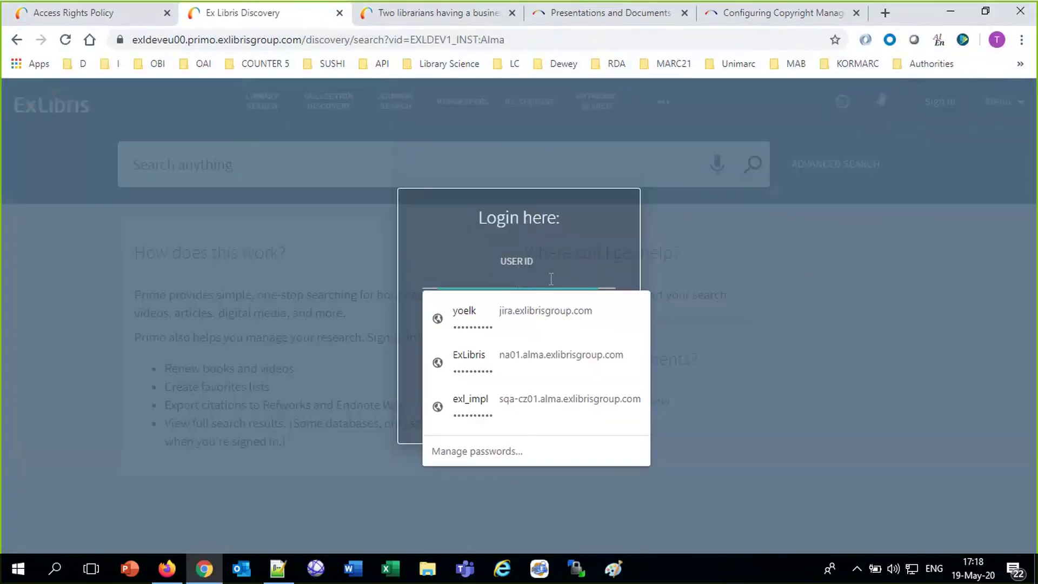
type("Alicia")
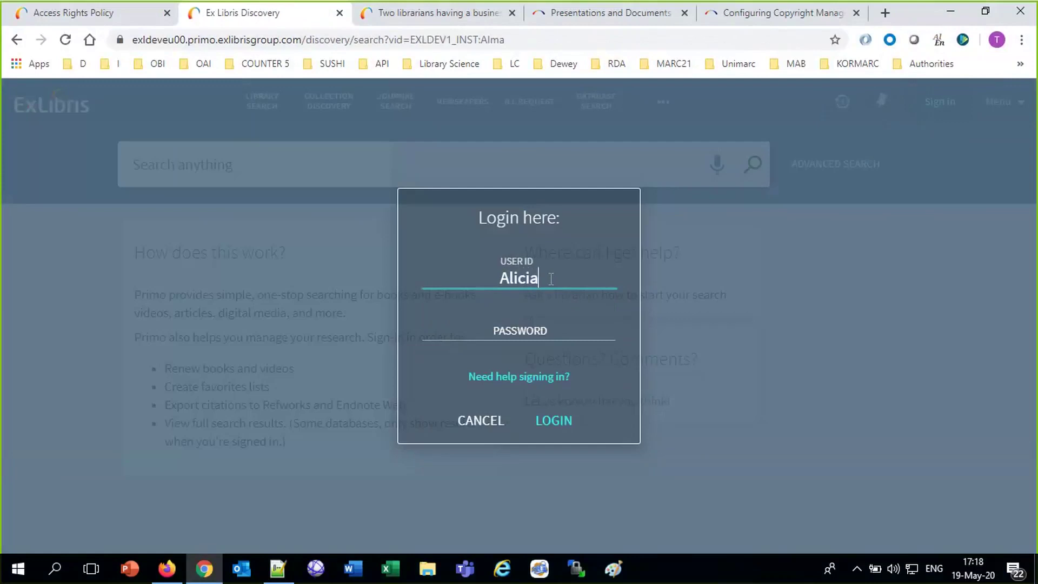
type("C613")
key("Tab")
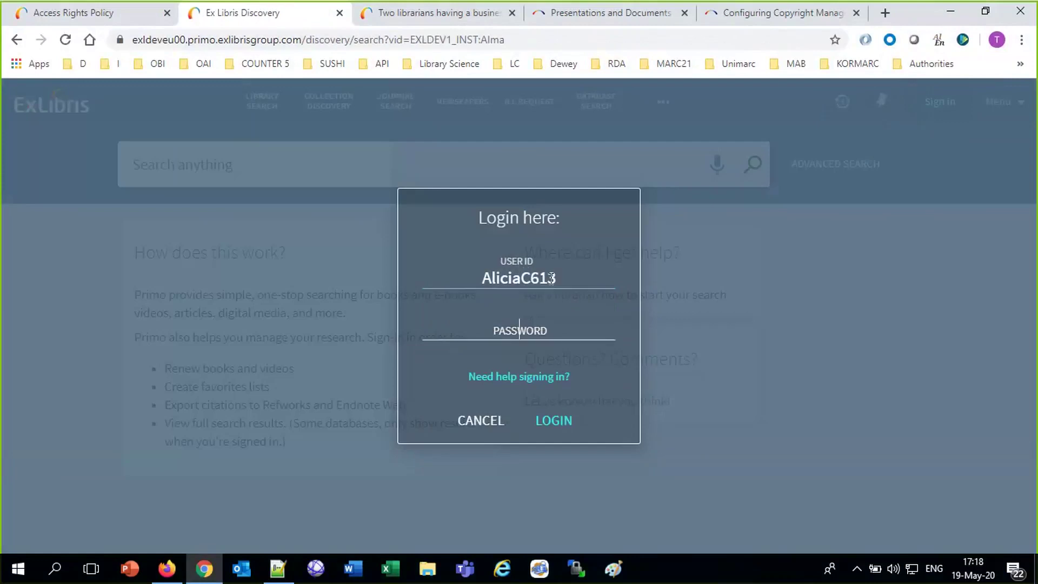
type("••••••••")
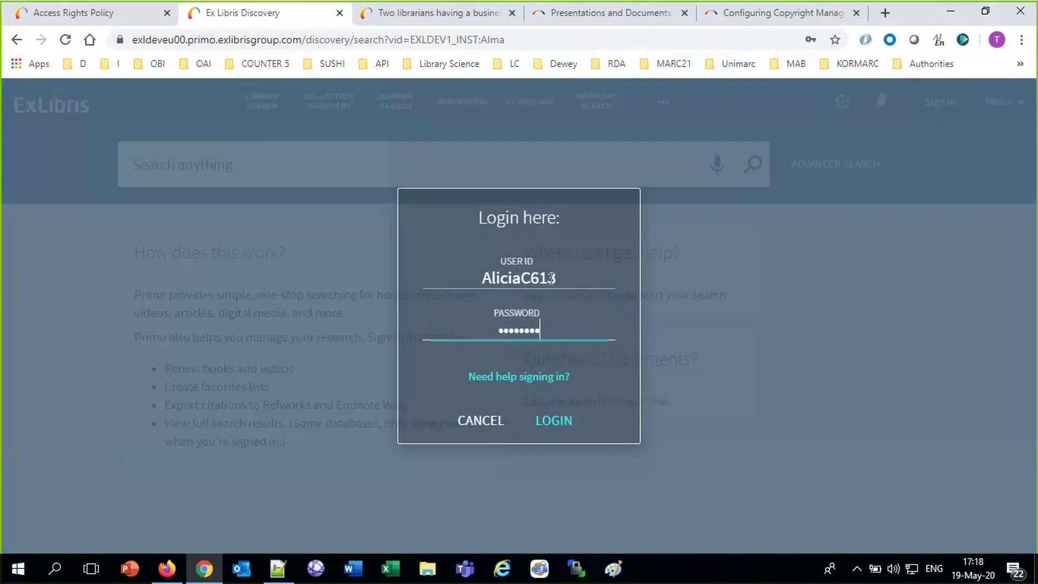
key("Return")
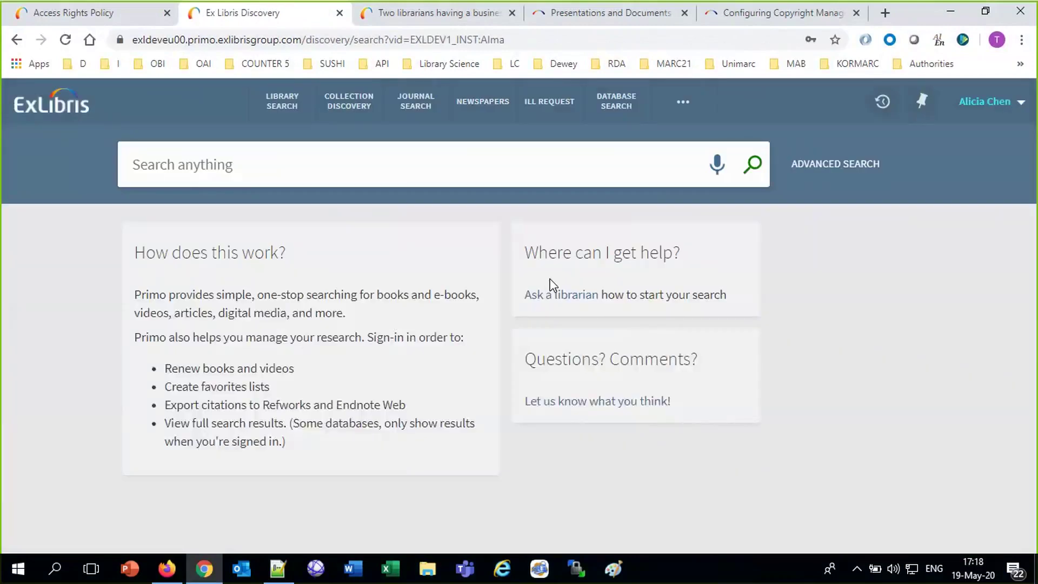
Search Primo for 'Research status and characteristics of library and information science in Taiwan'.
left_click(239, 178)
type("Research status and characteristics of library and information science in Taiwan")
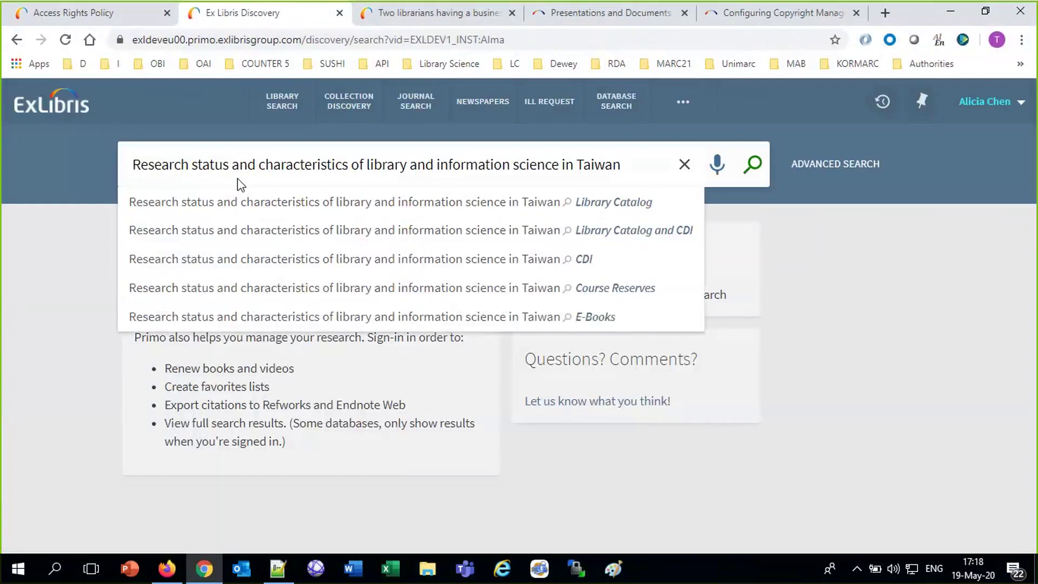
key("Return")
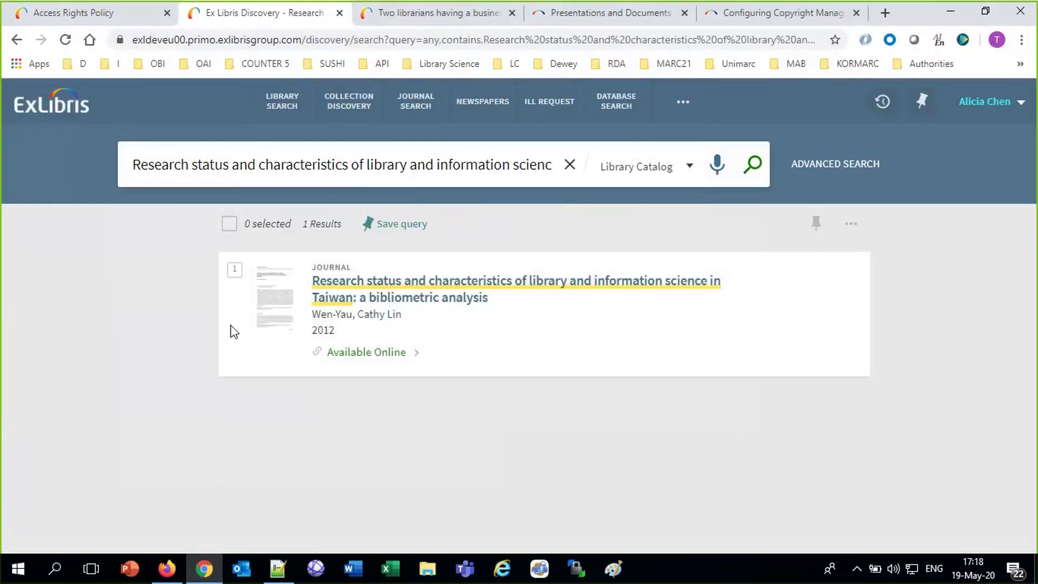
Open the article's PDF from Available Online in the Alma Viewer and scroll through it.
left_click(363, 353)
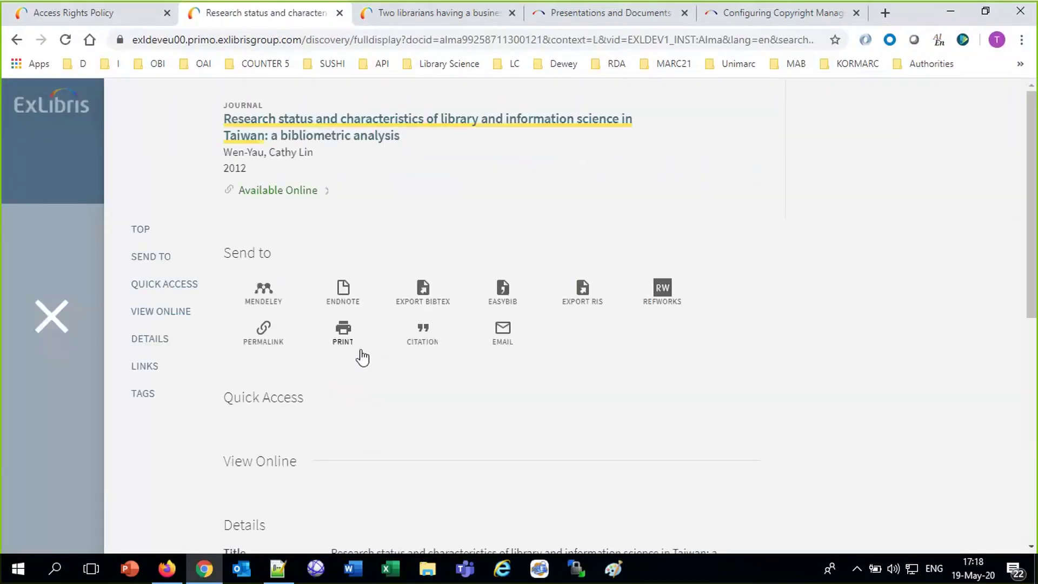
scroll(362, 356, "up", 7)
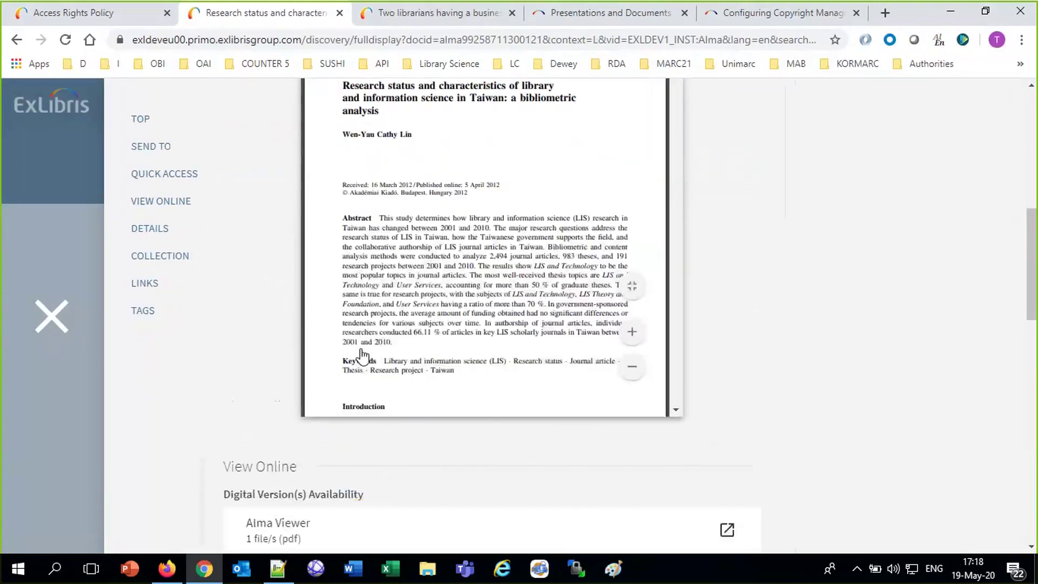
scroll(363, 356, "down", 6)
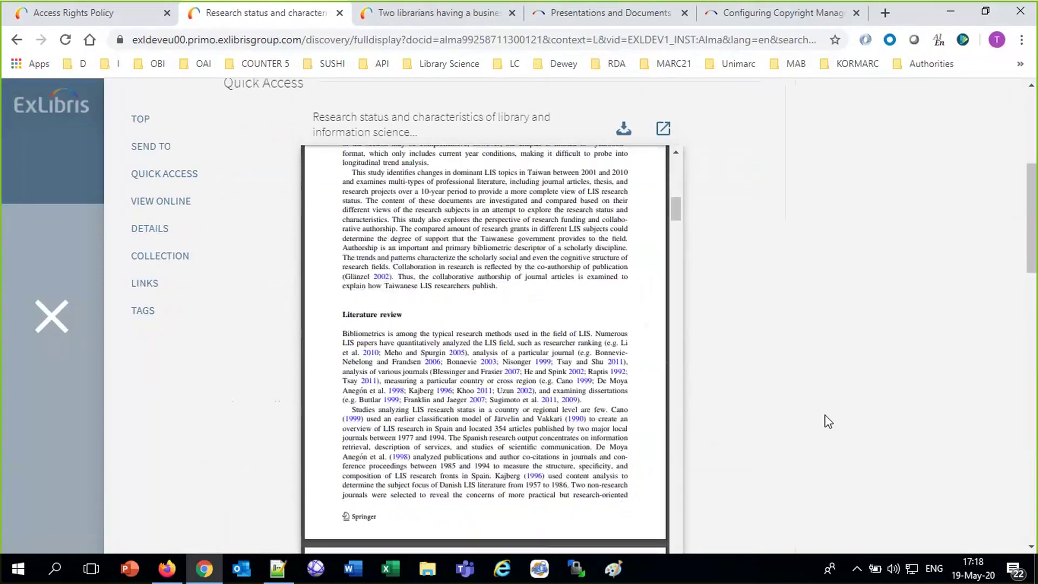
scroll(824, 417, "down", 10)
scroll(825, 418, "up", 7)
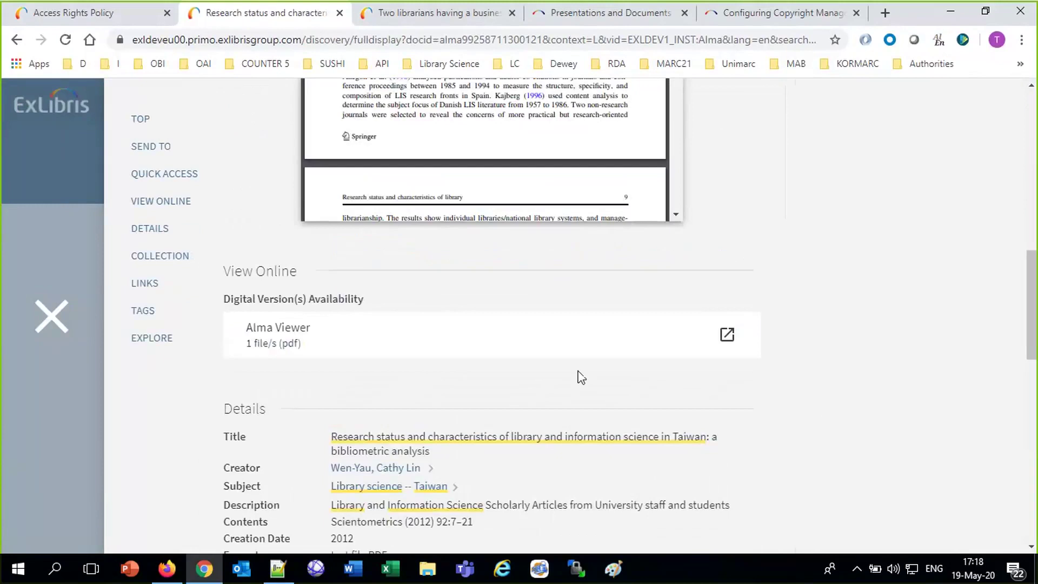
left_click(270, 340)
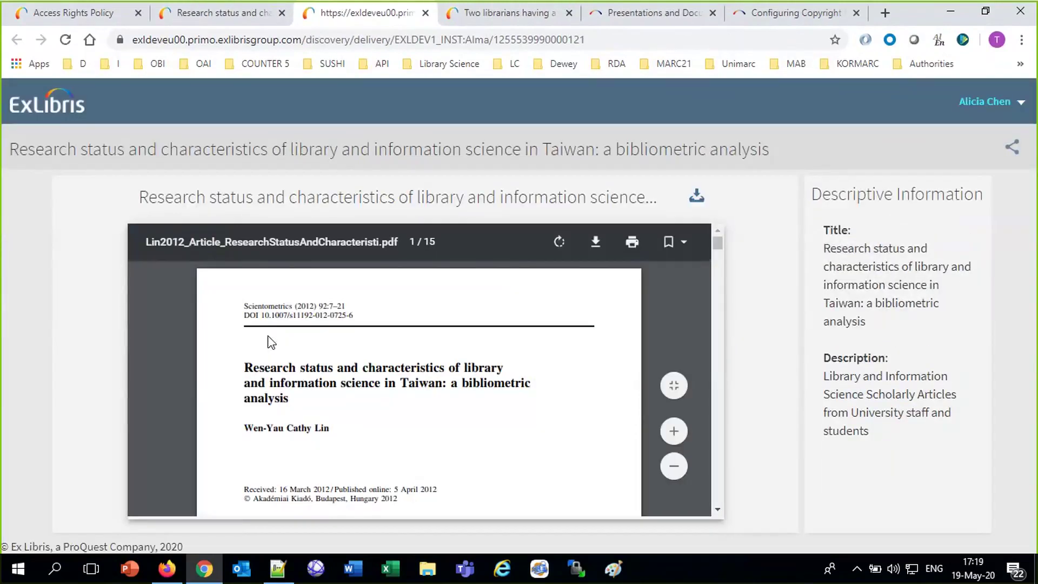
scroll(272, 342, "down", 15)
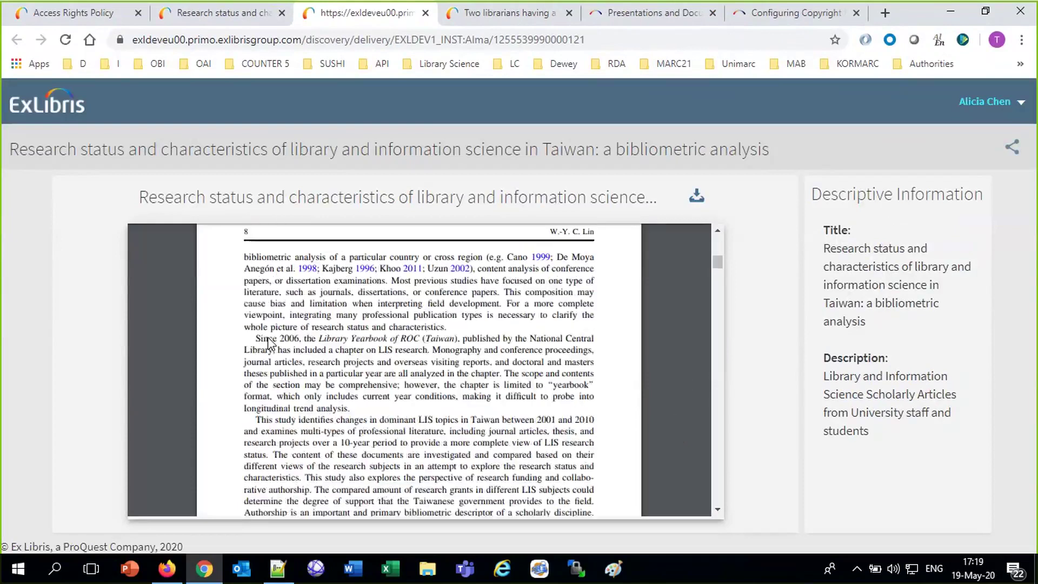
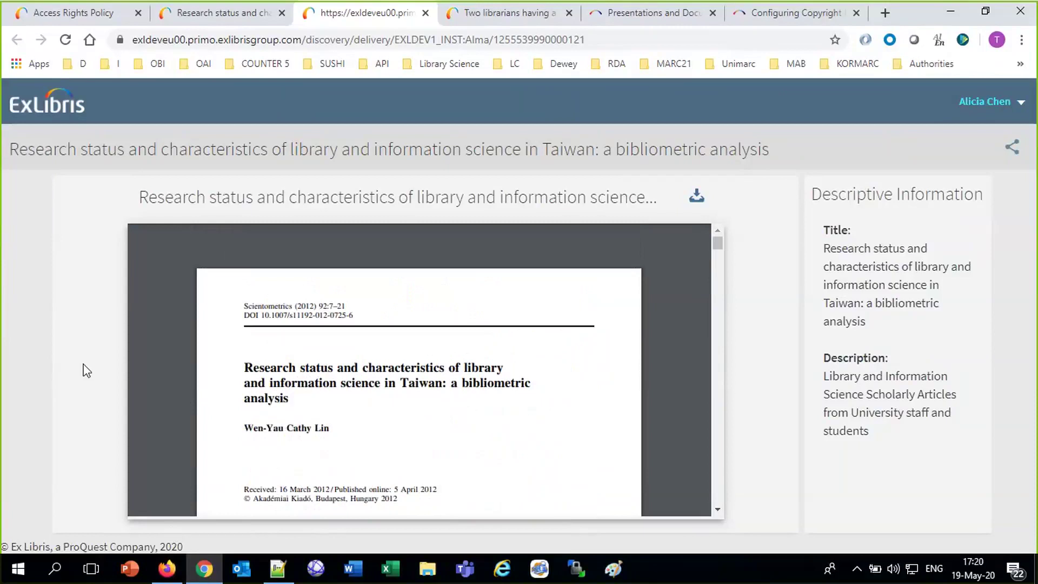
Leave the Primo viewer for Alma and return to the Alma home page.
left_click(61, 14)
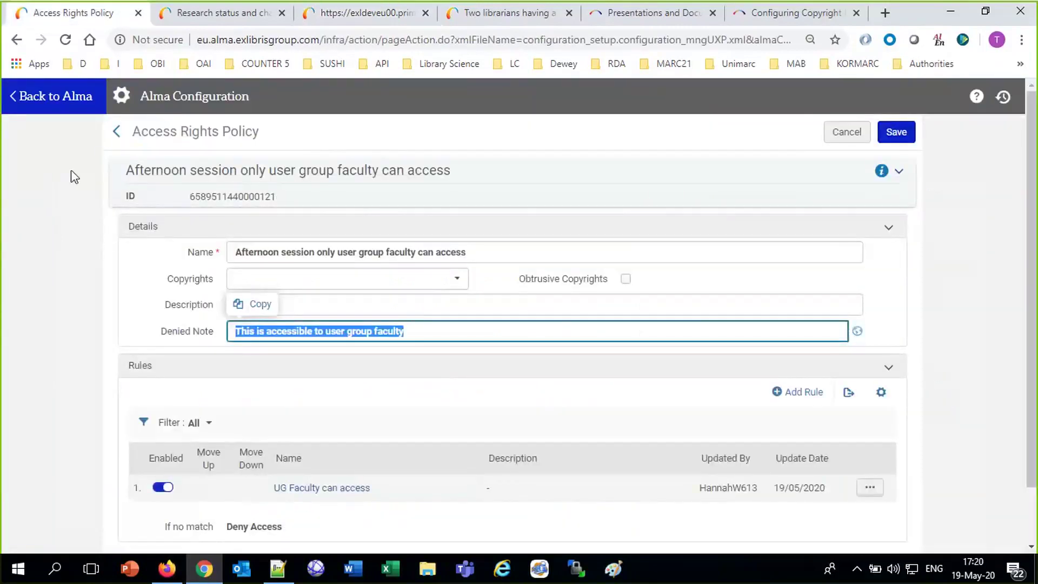
left_click(36, 102)
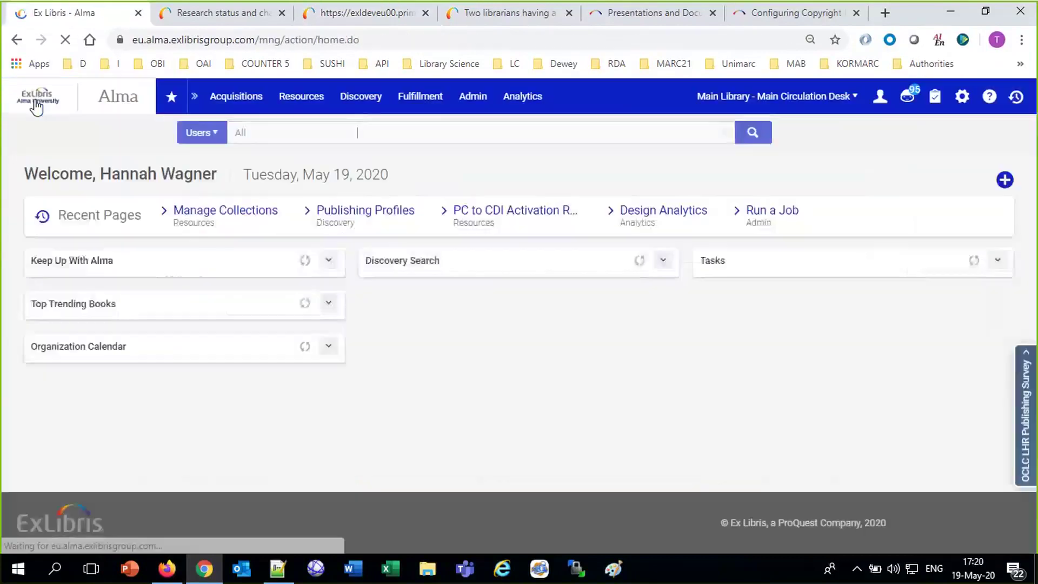
Search all Alma titles for 'prunus dulcis', replacing the earlier Taiwan article query.
left_click(213, 138)
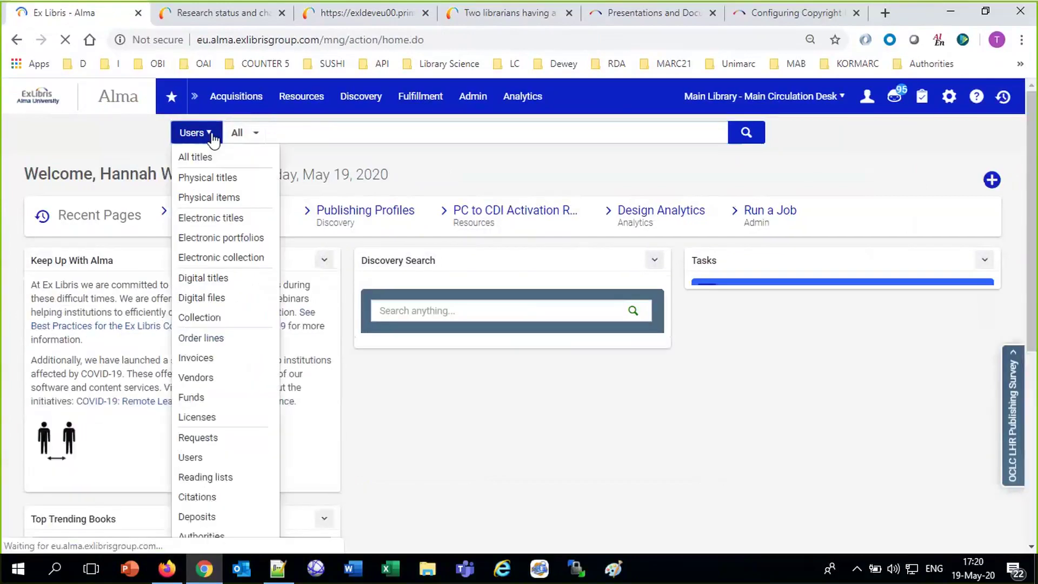
left_click(208, 135)
left_click(208, 157)
left_click(313, 132)
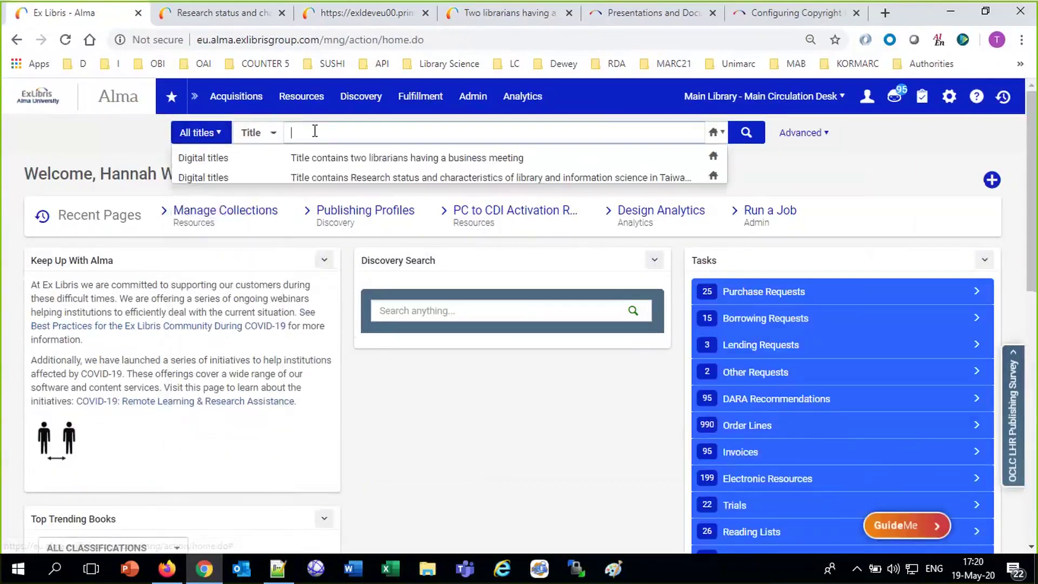
left_click(216, 178)
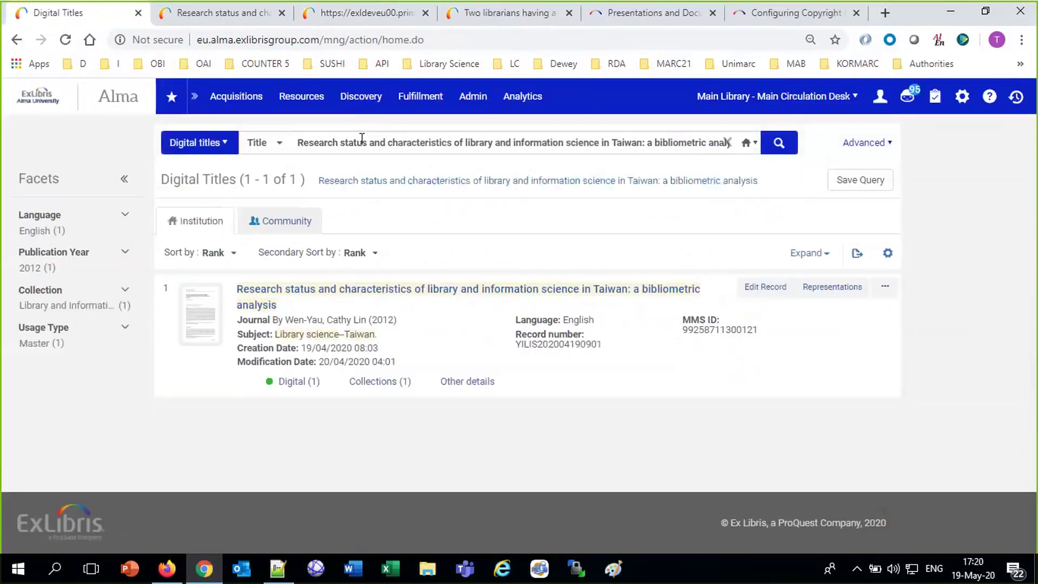
triple_click(362, 140)
type("pr")
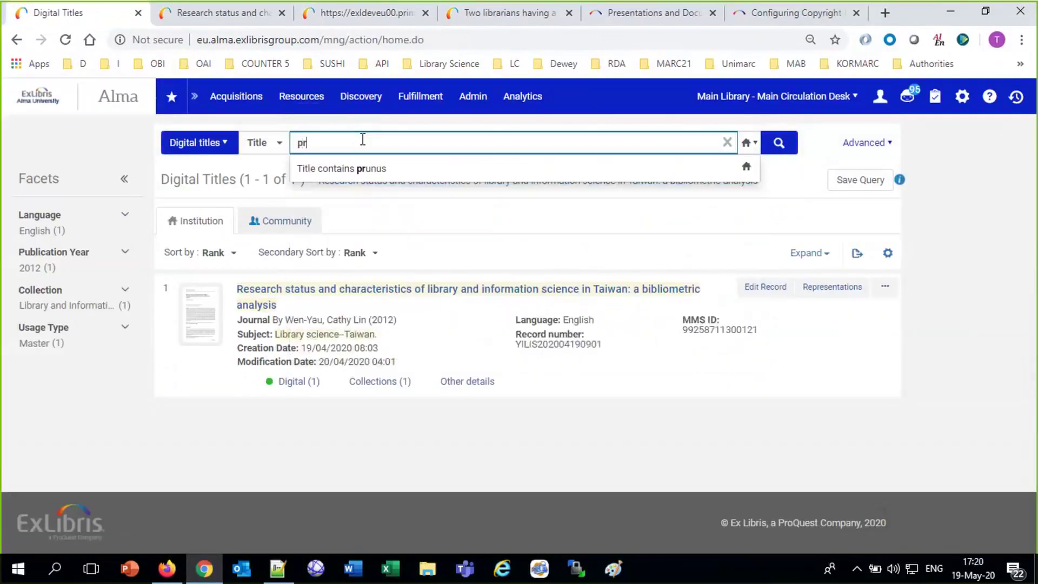
type("unus dulcis")
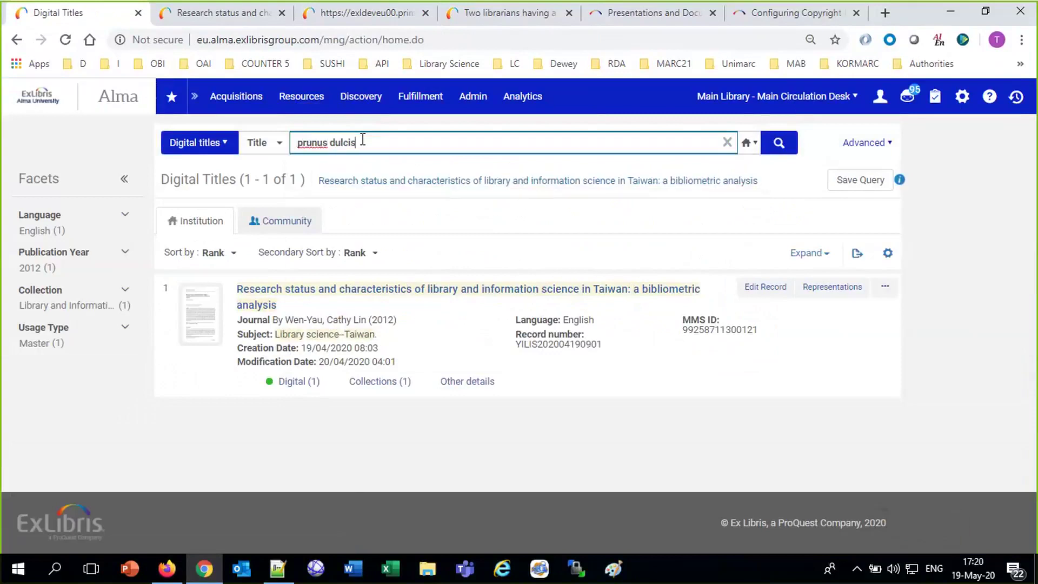
key("Return")
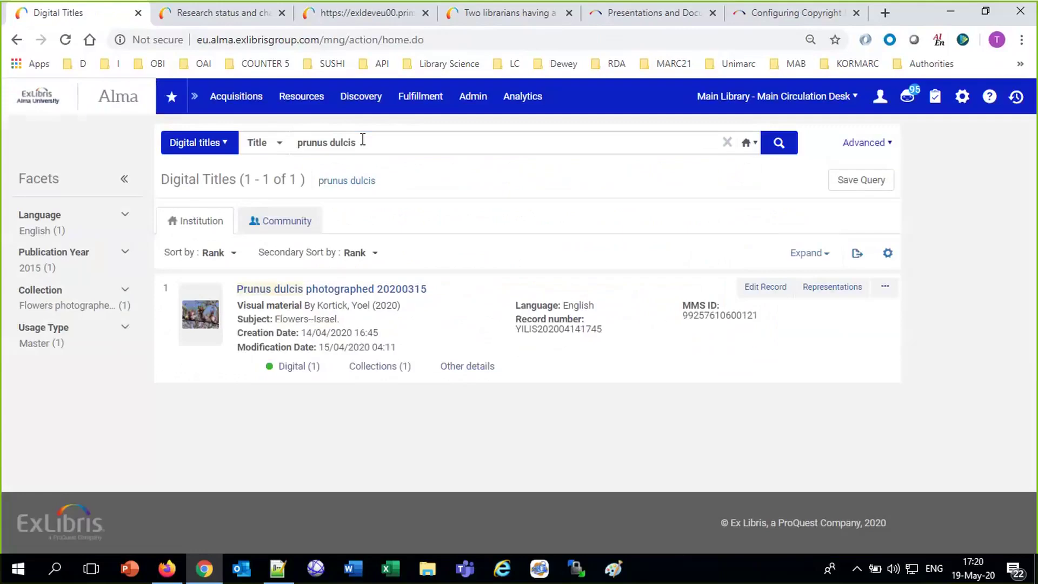
Edit the Prunus dulcis photo's representation and inspect its Access rights policy list.
left_click(856, 289)
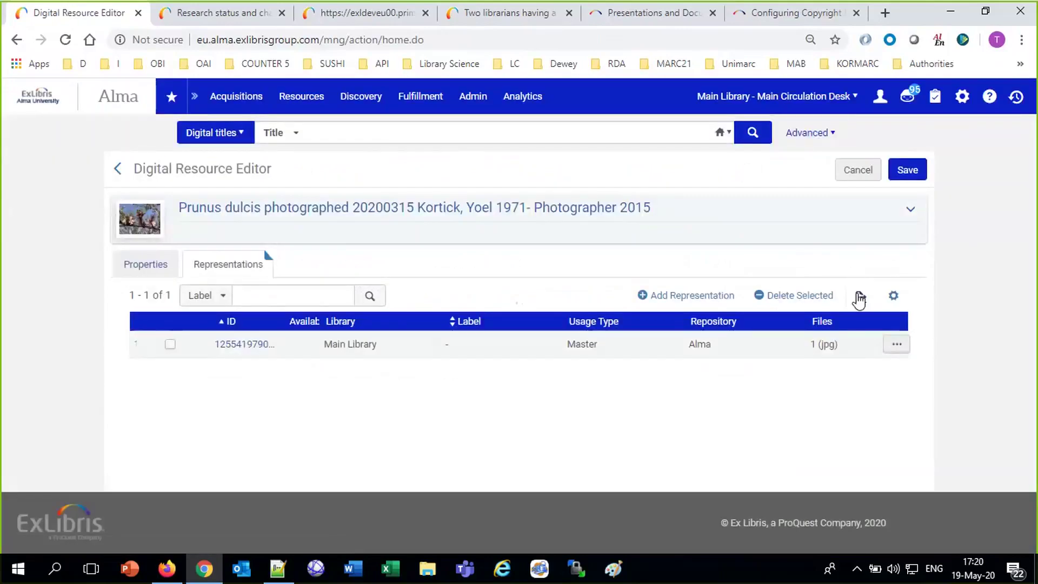
left_click(896, 344)
left_click(817, 389)
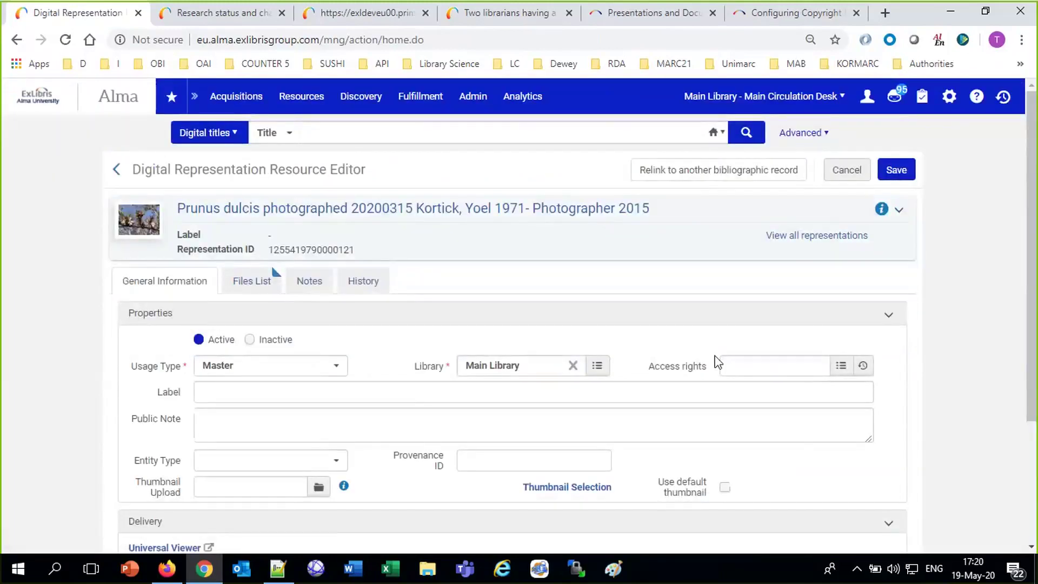
left_click(736, 372)
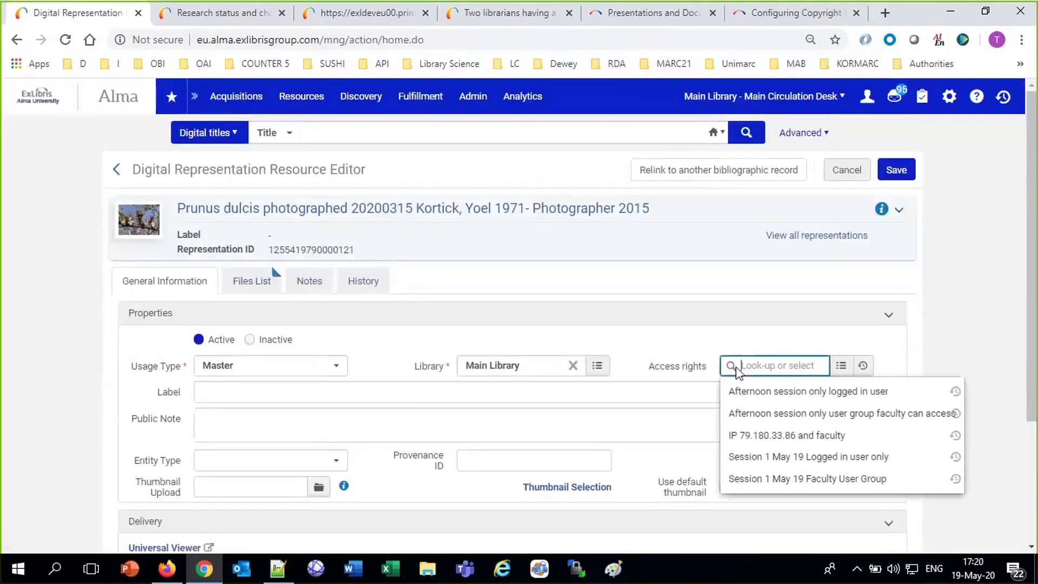
left_click(730, 339)
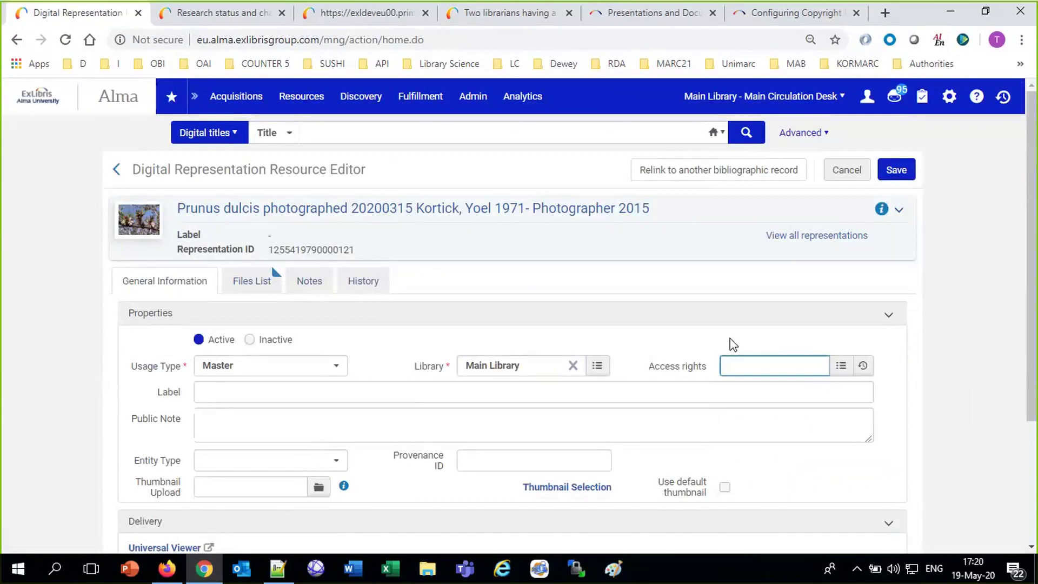
left_click(223, 13)
Search Primo's Library Catalog for 'prunus dulcis' and review the photograph's online access options.
left_click(44, 320)
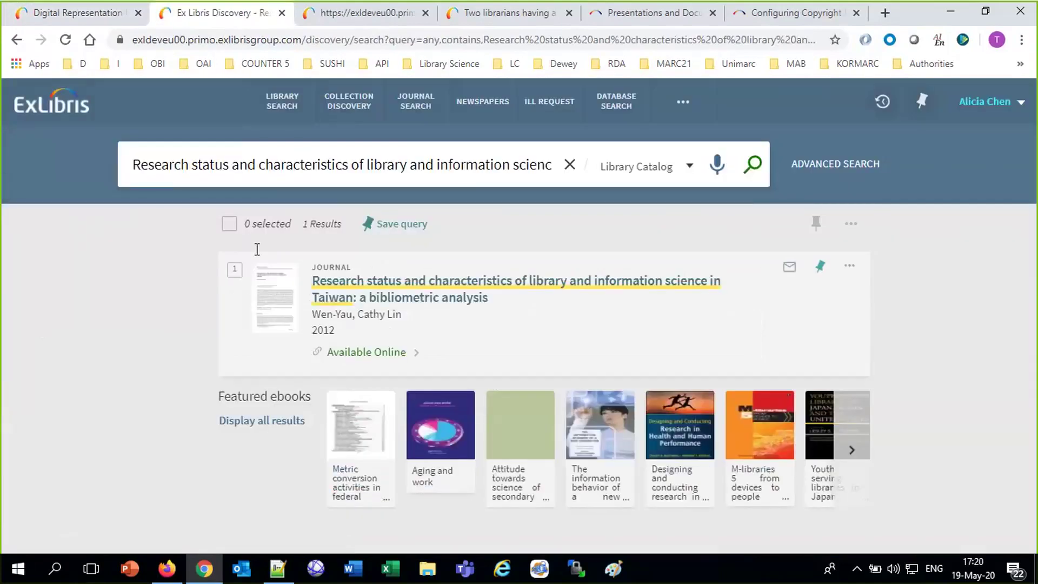
type("p")
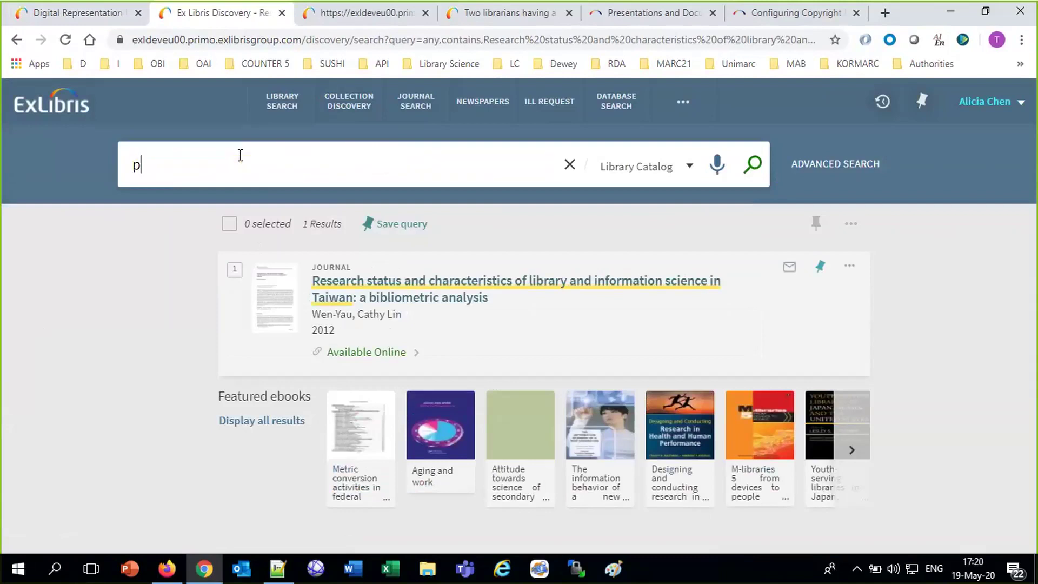
type("runus dulcis")
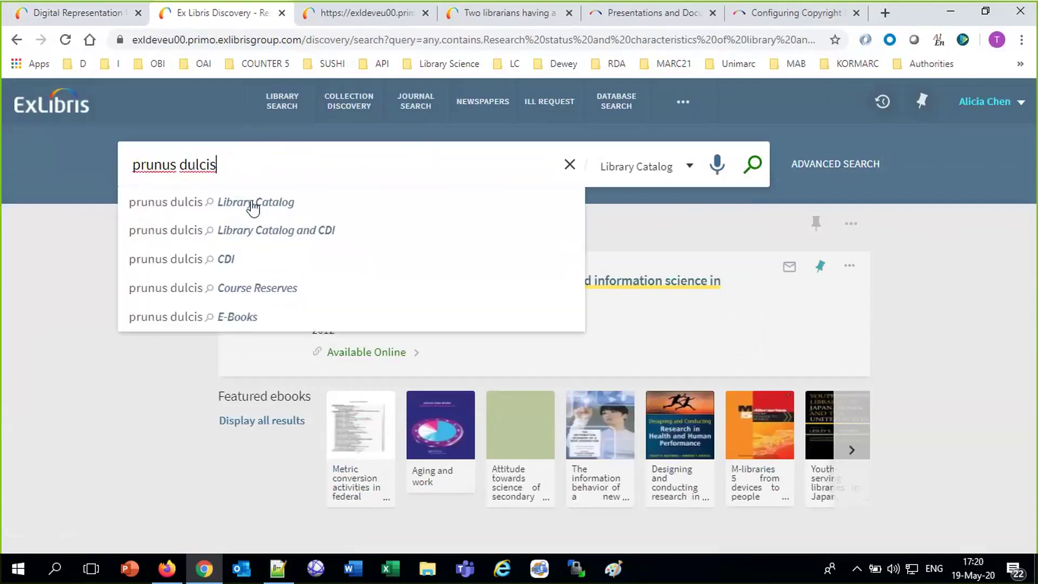
left_click(252, 204)
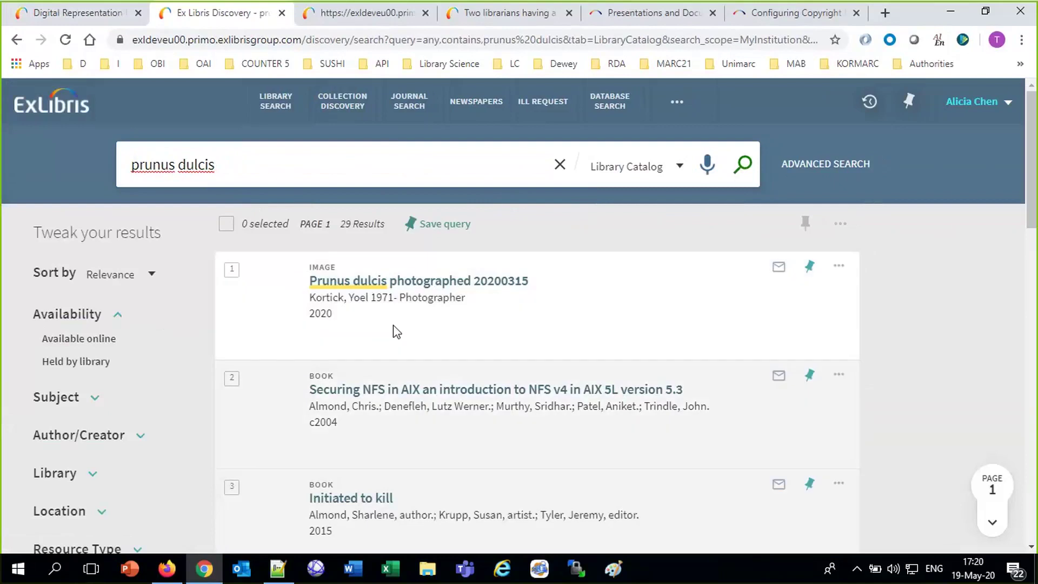
left_click(365, 335)
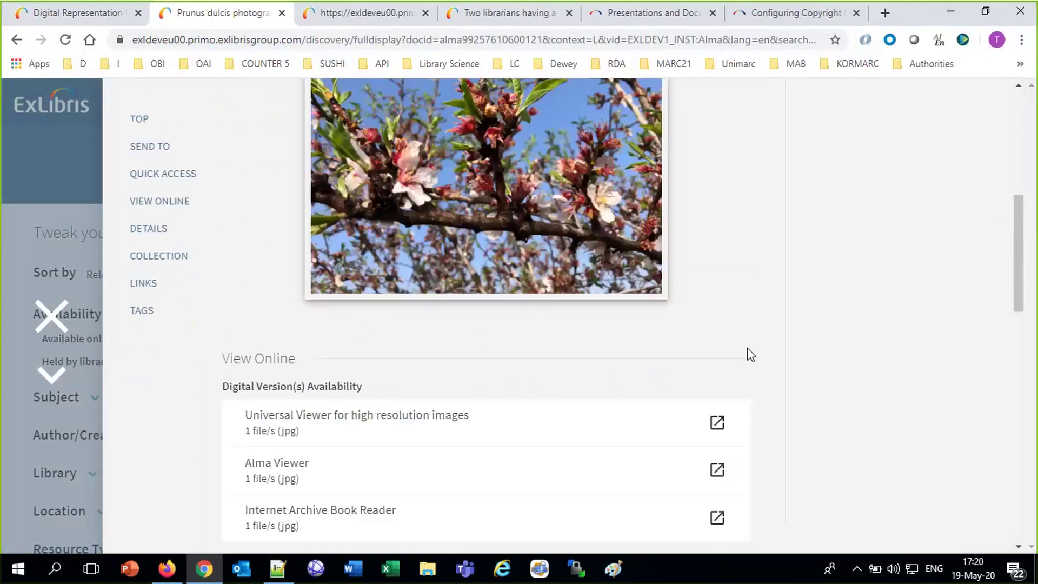
left_click_drag(1018, 286, 1018, 244)
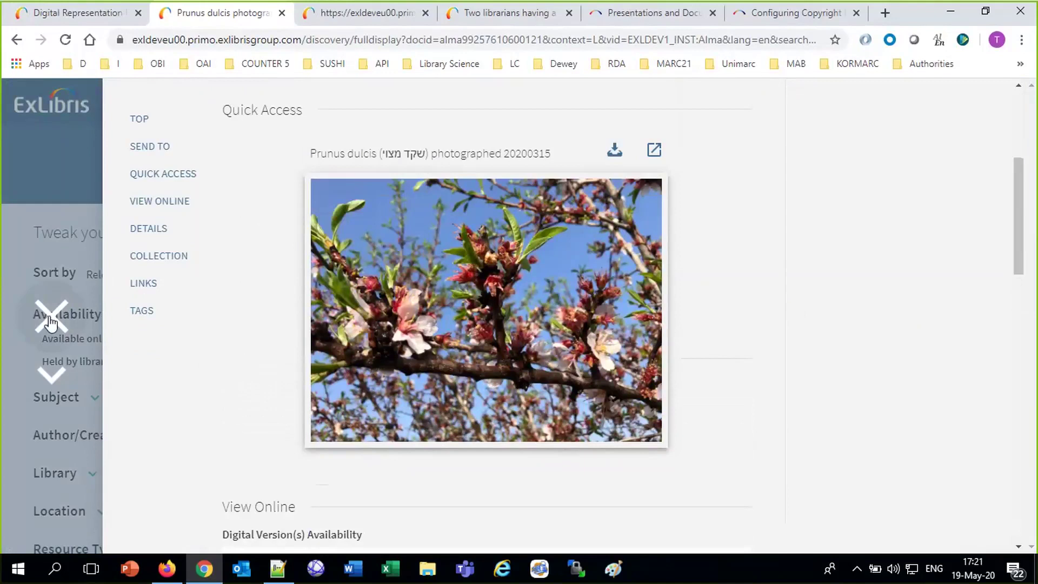
left_click(50, 321)
left_click(984, 101)
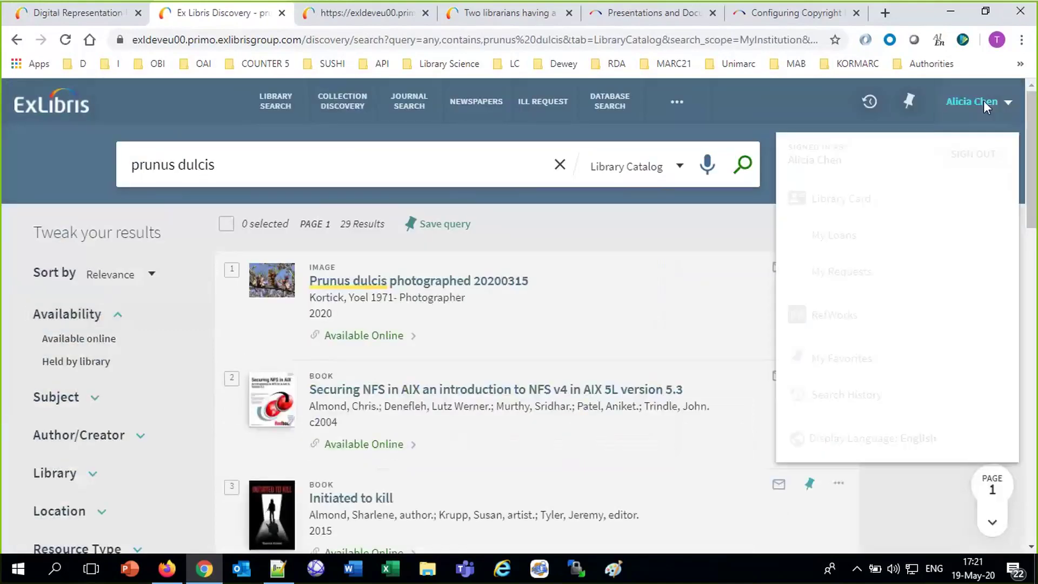
Sign out of Primo and search 'prunus dulcis' again as a guest.
left_click(975, 157)
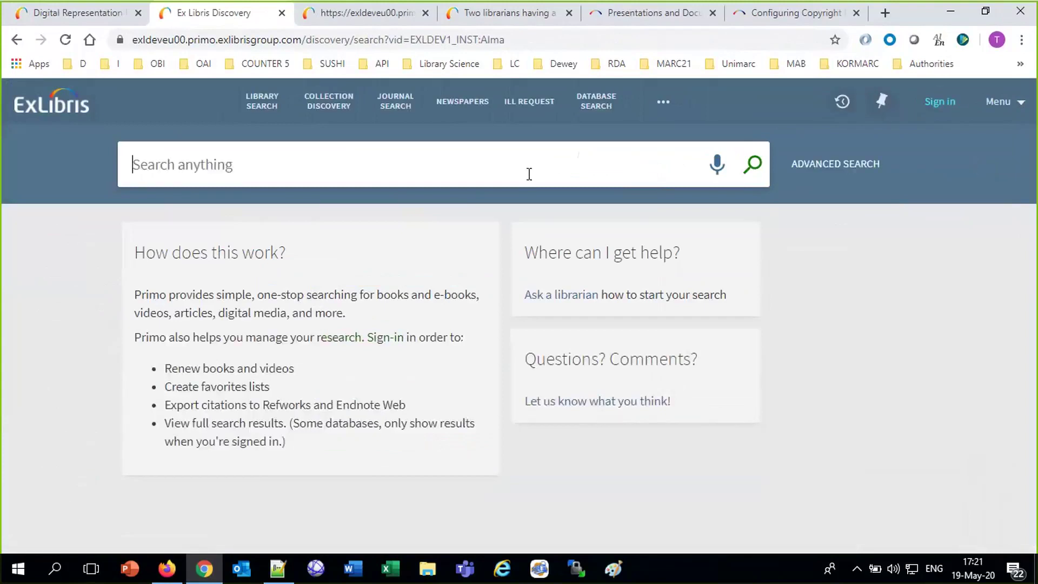
left_click(529, 174)
type("prun")
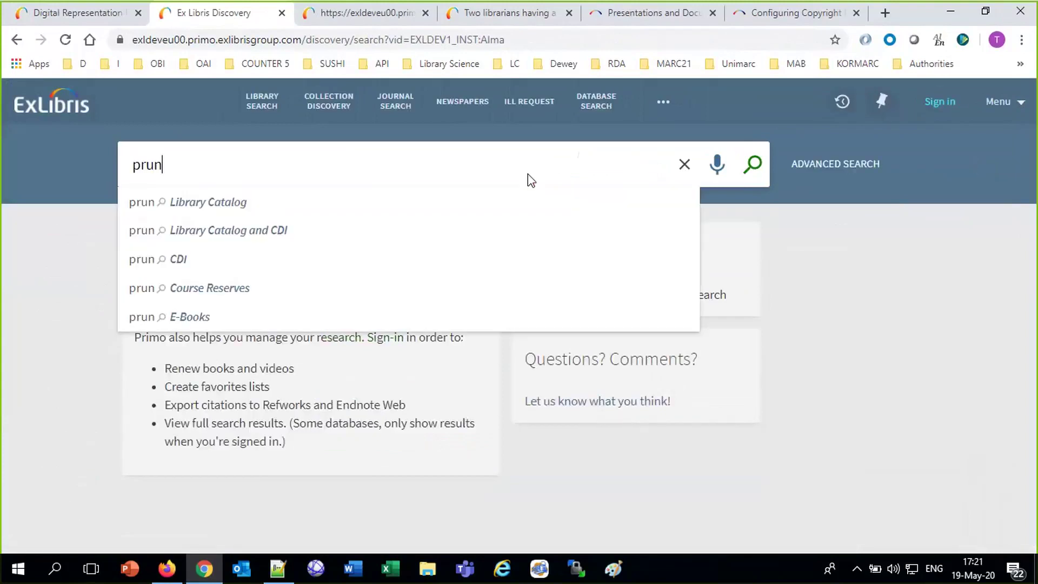
type("us d")
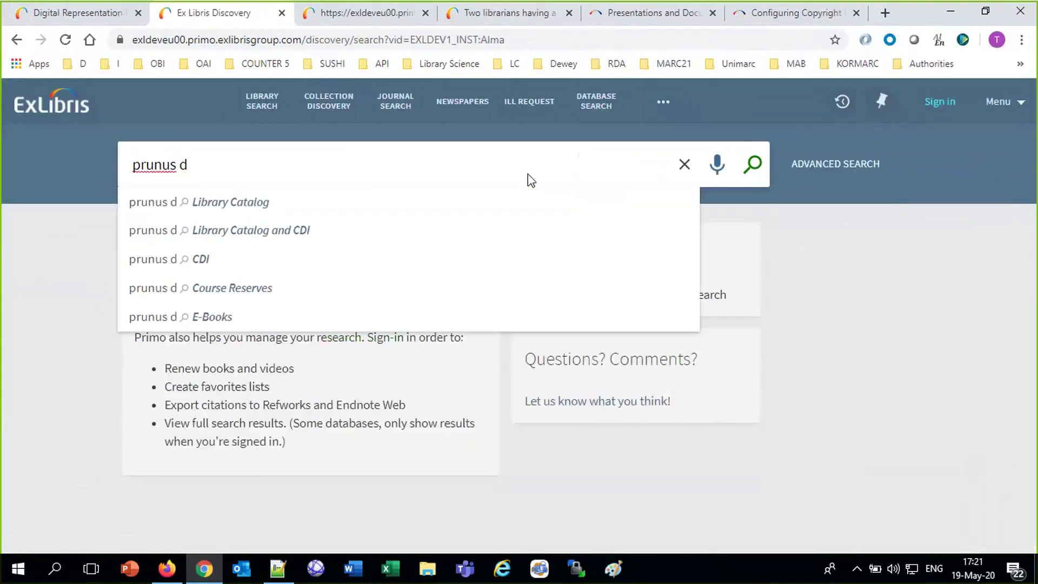
type("ulcis")
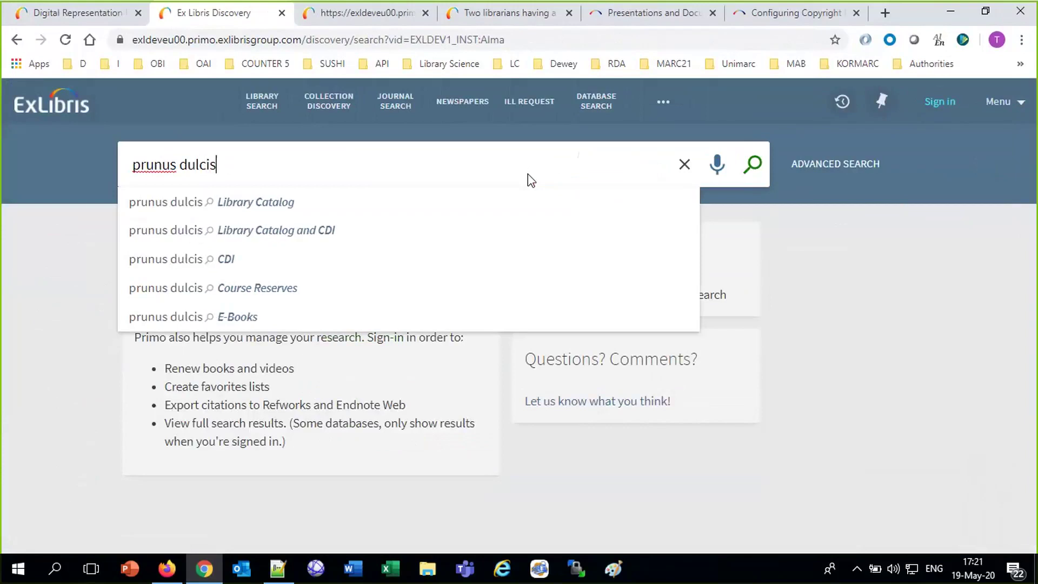
key("Return")
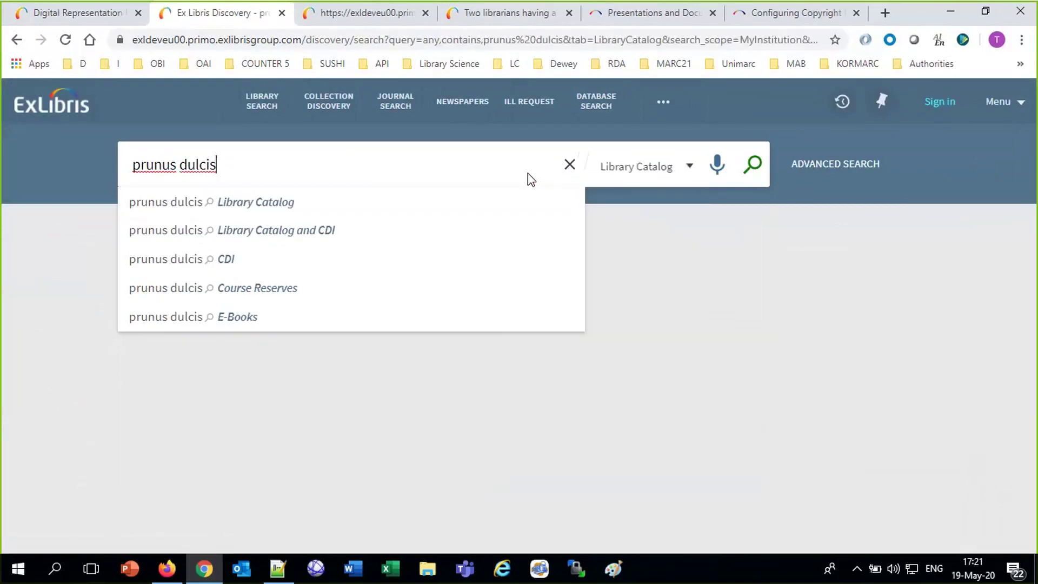
left_click(914, 397)
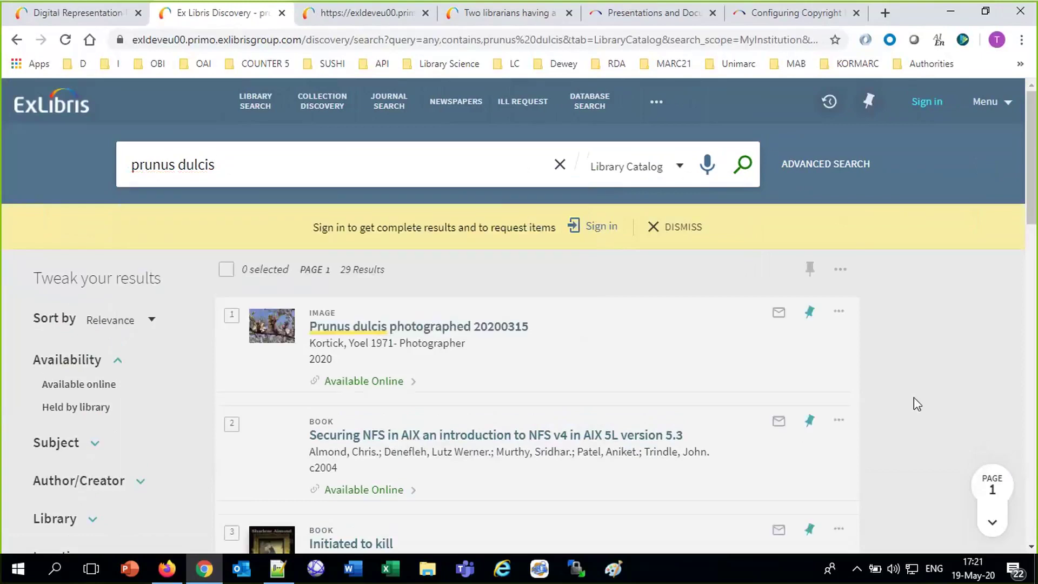
View the photo in the high resolution viewer, then close the viewer and full record.
left_click(361, 382)
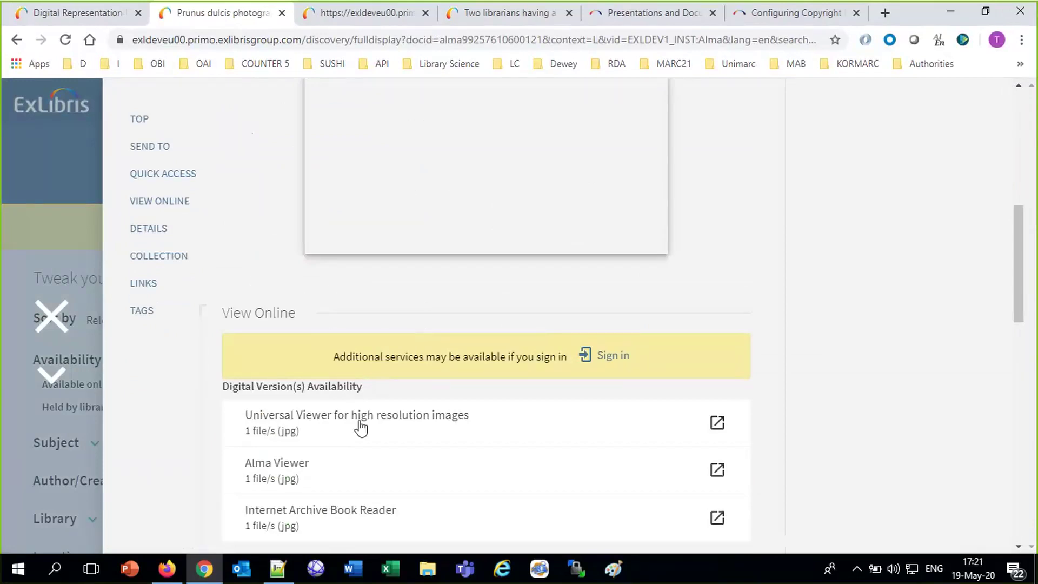
left_click(361, 421)
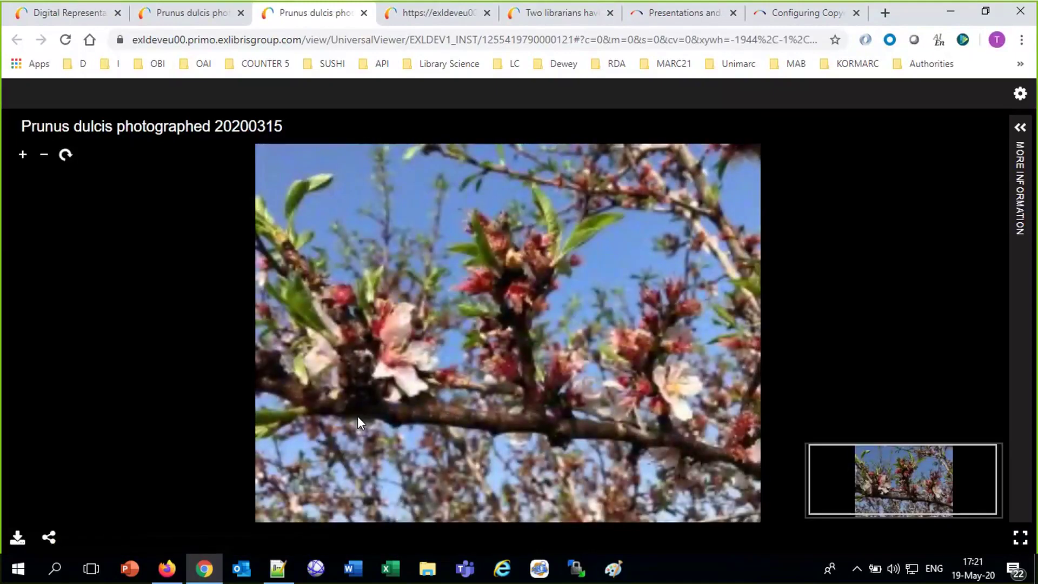
scroll(430, 397, "up", 2)
scroll(430, 398, "up", 2)
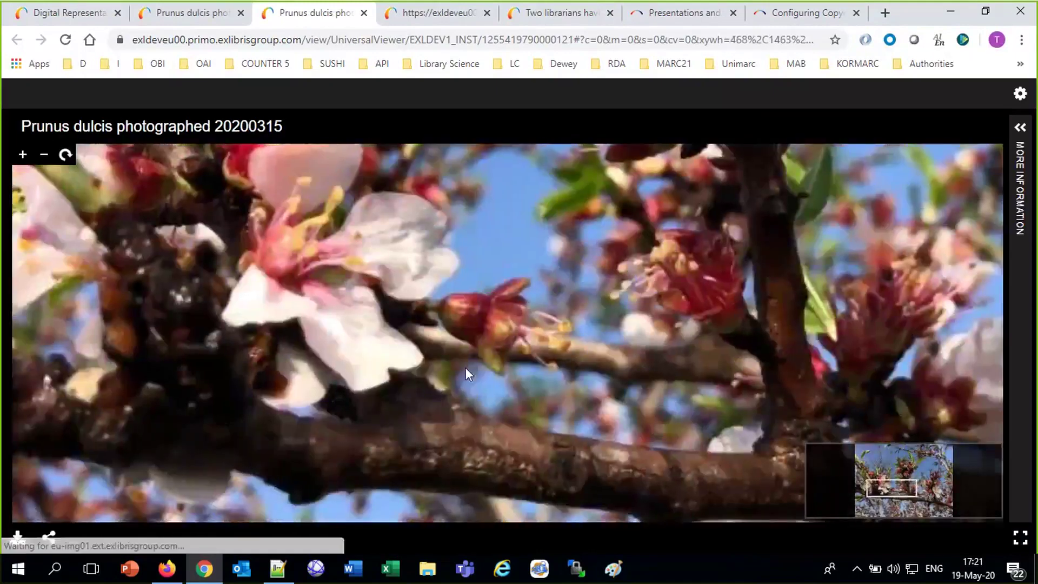
scroll(538, 456, "up", 2)
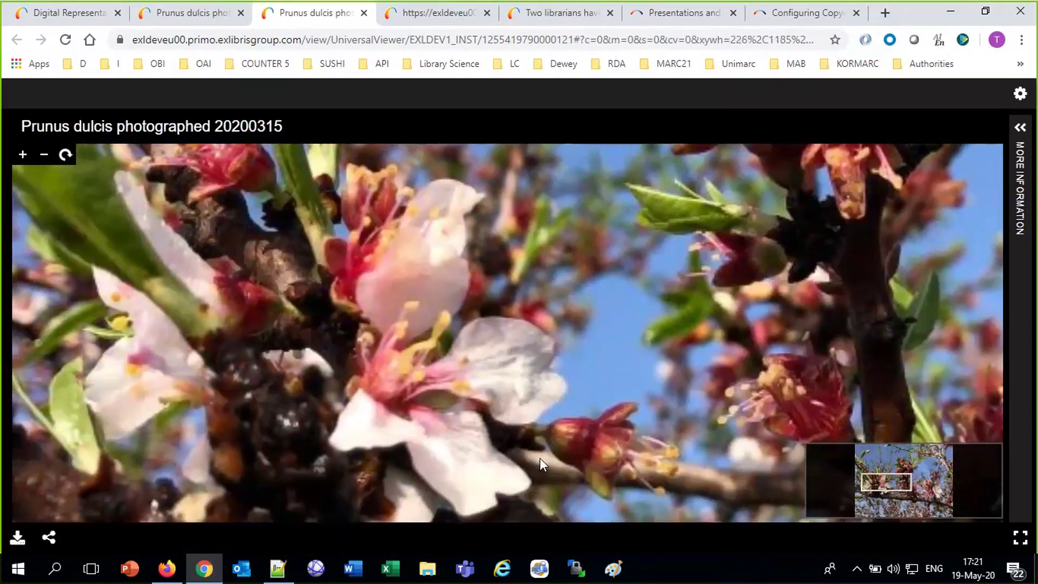
left_click(364, 12)
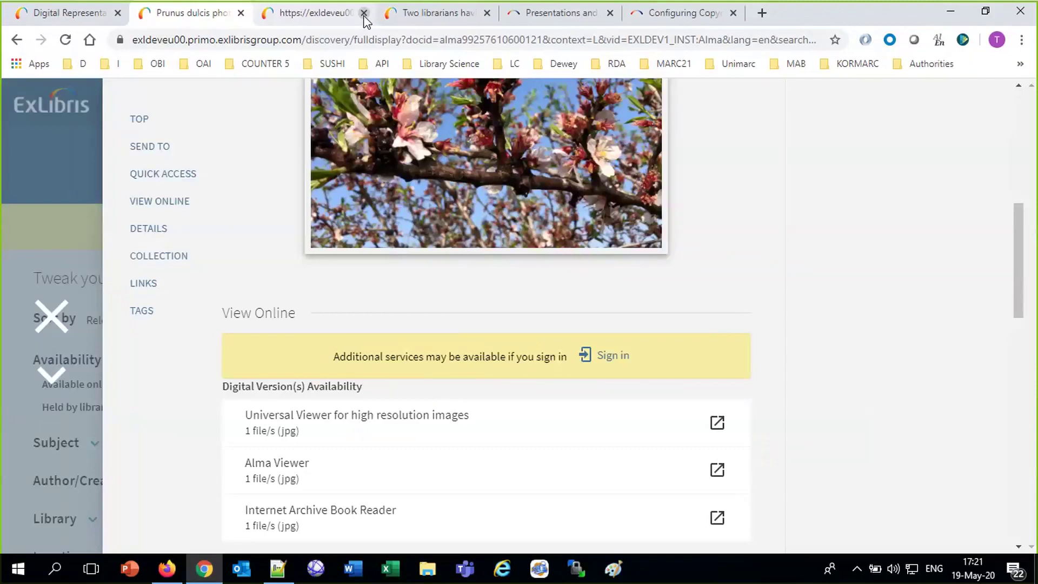
left_click(49, 323)
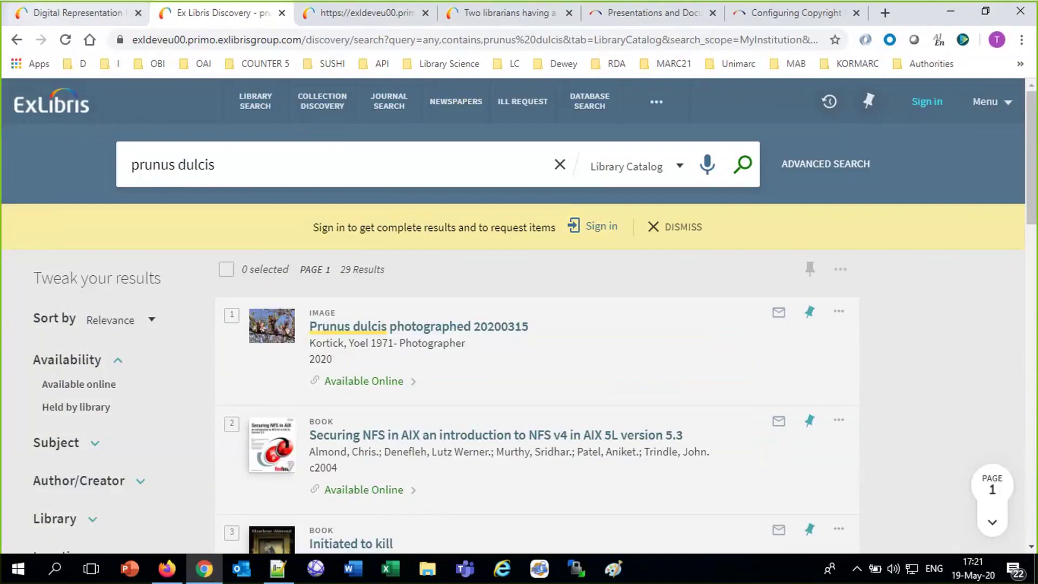
left_click(66, 17)
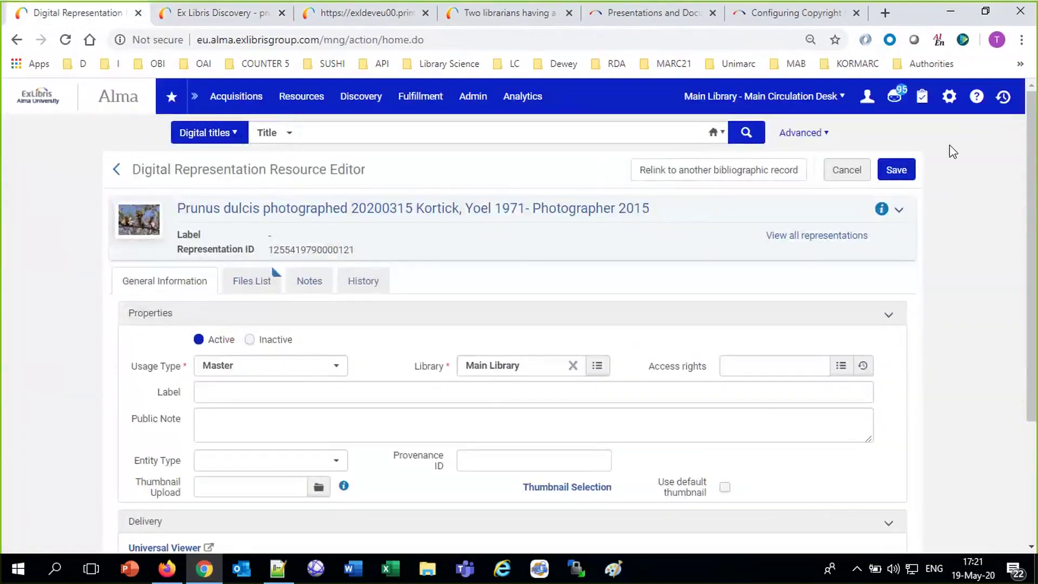
Change the access_right_default_policy customer parameter from Allow to Restrict and save it.
left_click(949, 99)
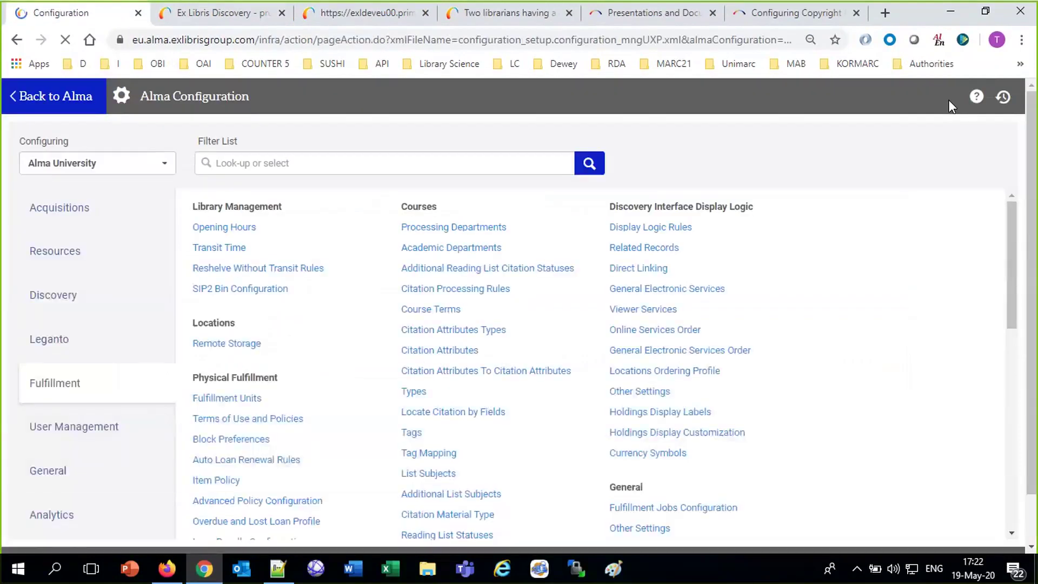
left_click(52, 258)
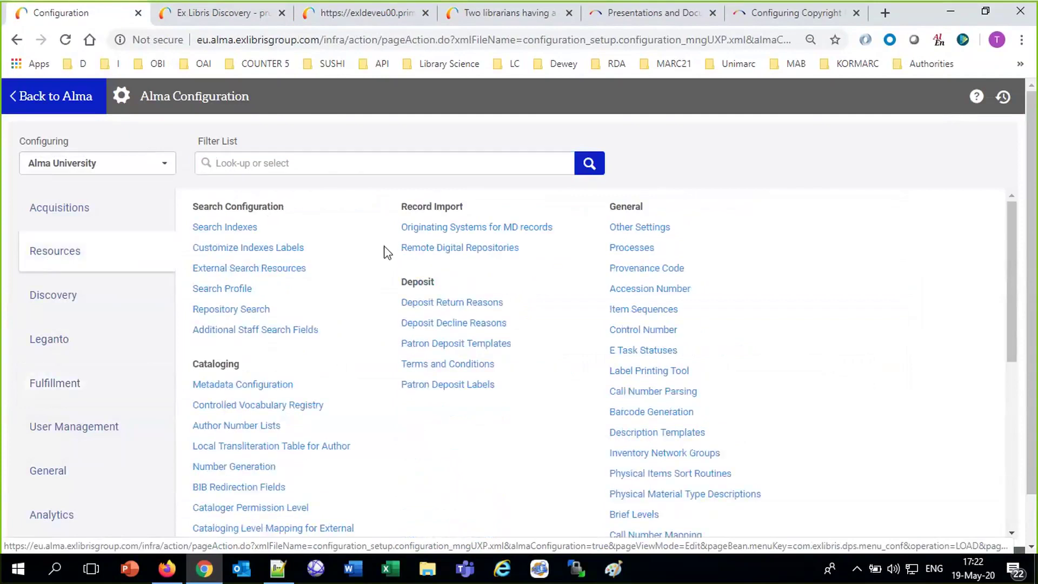
left_click(638, 231)
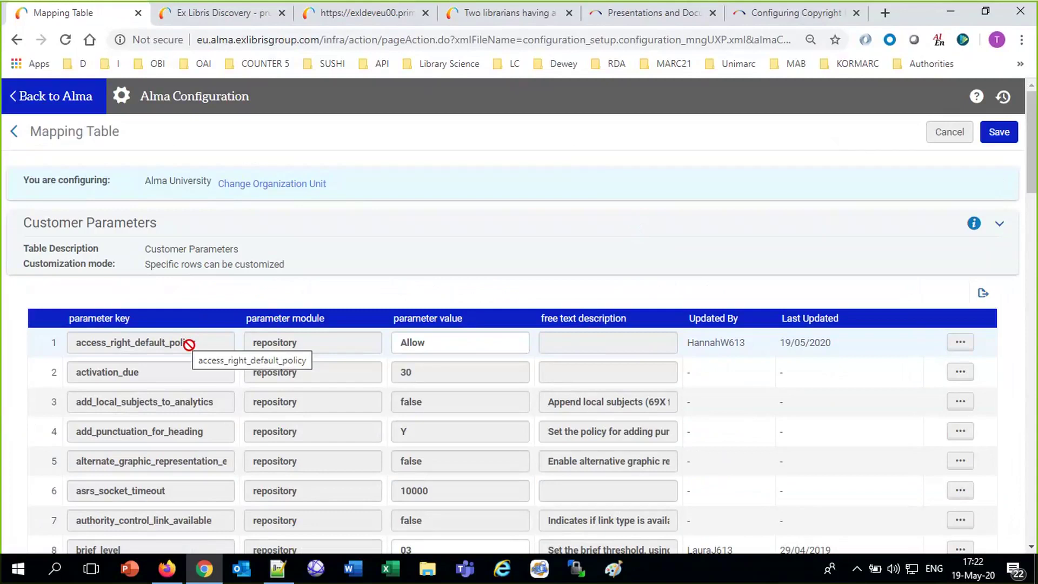
left_click_drag(435, 345, 347, 331)
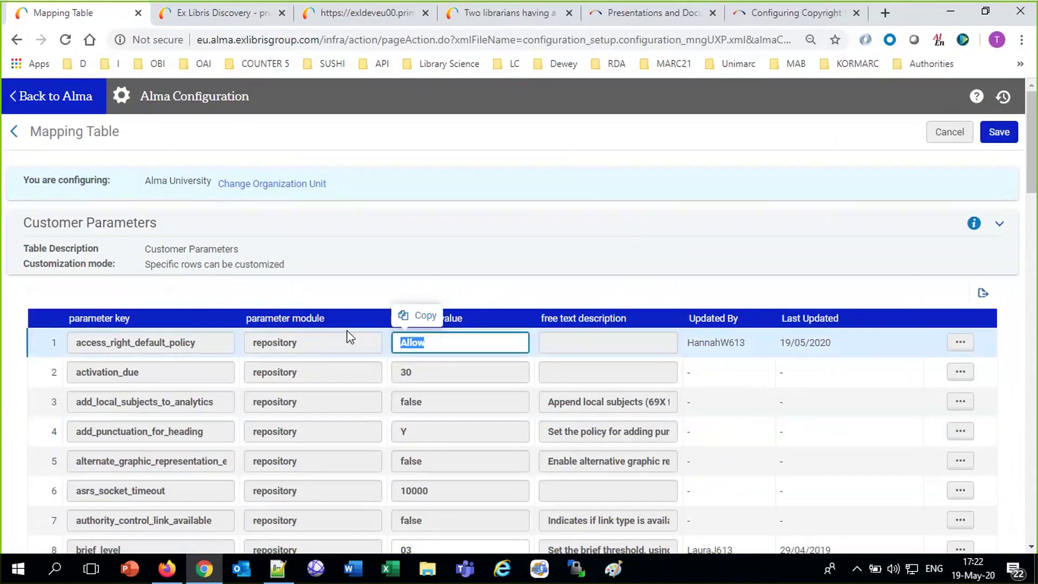
type("Restr")
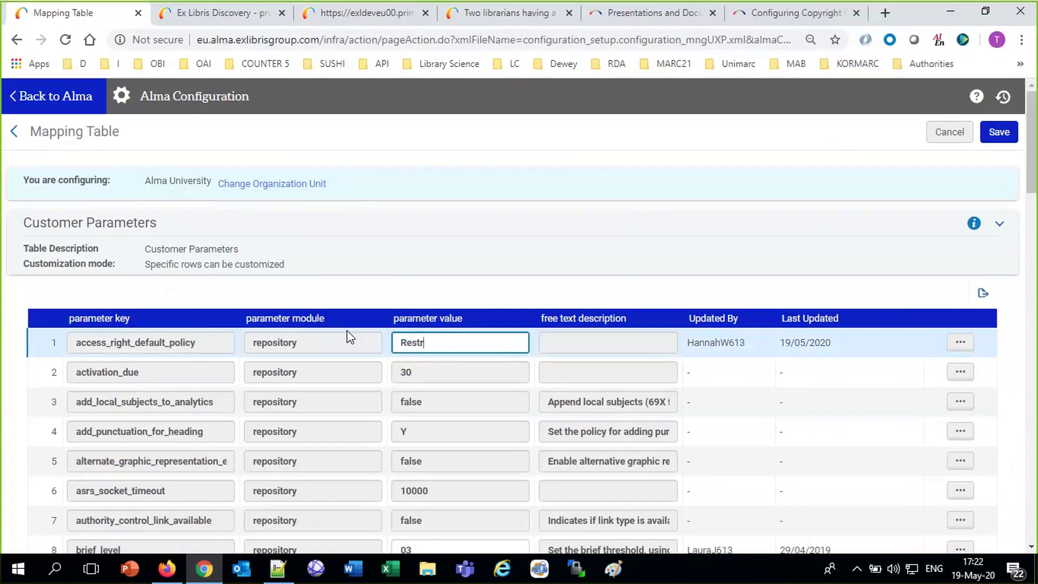
type("ict")
left_click(999, 131)
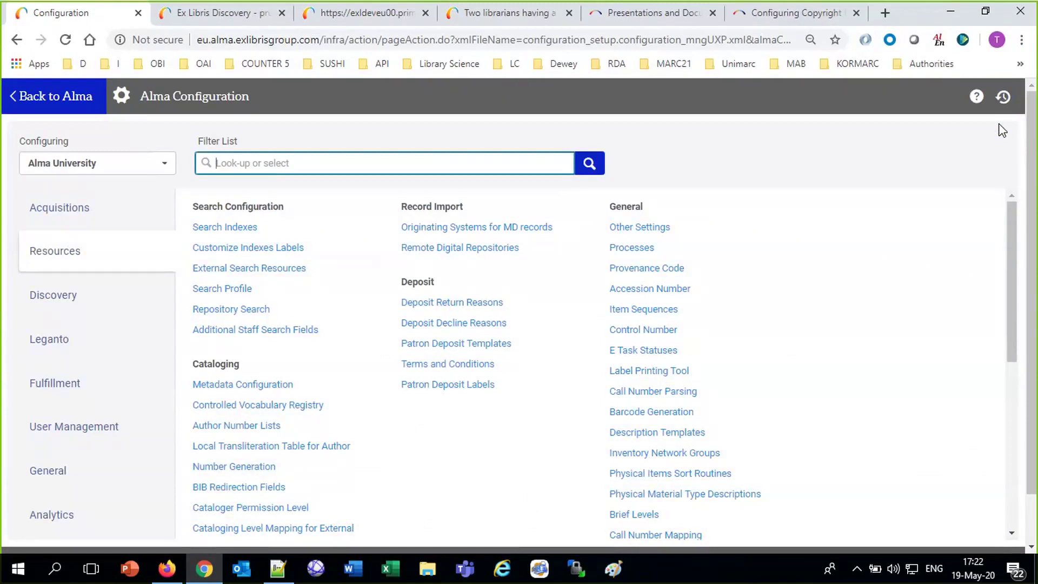
left_click(196, 12)
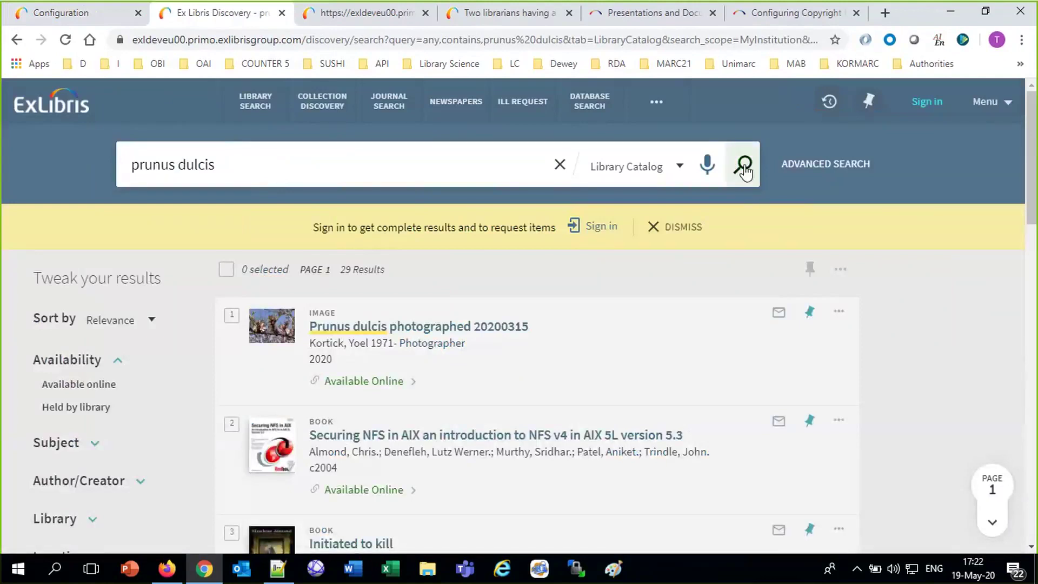
Rerun the prunus dulcis search and confirm the photo's viewers now report no permission.
left_click(746, 168)
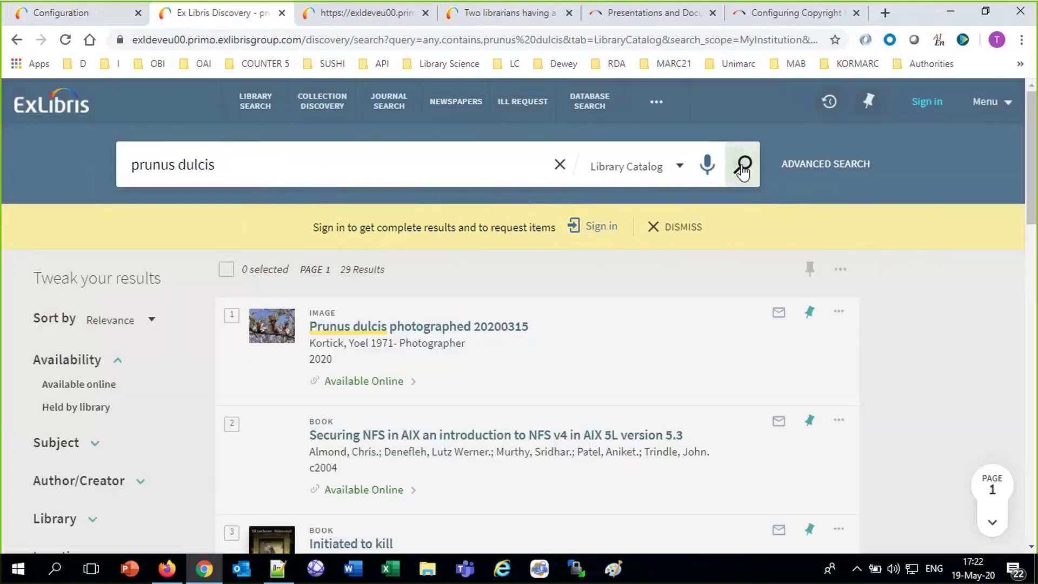
left_click(742, 169)
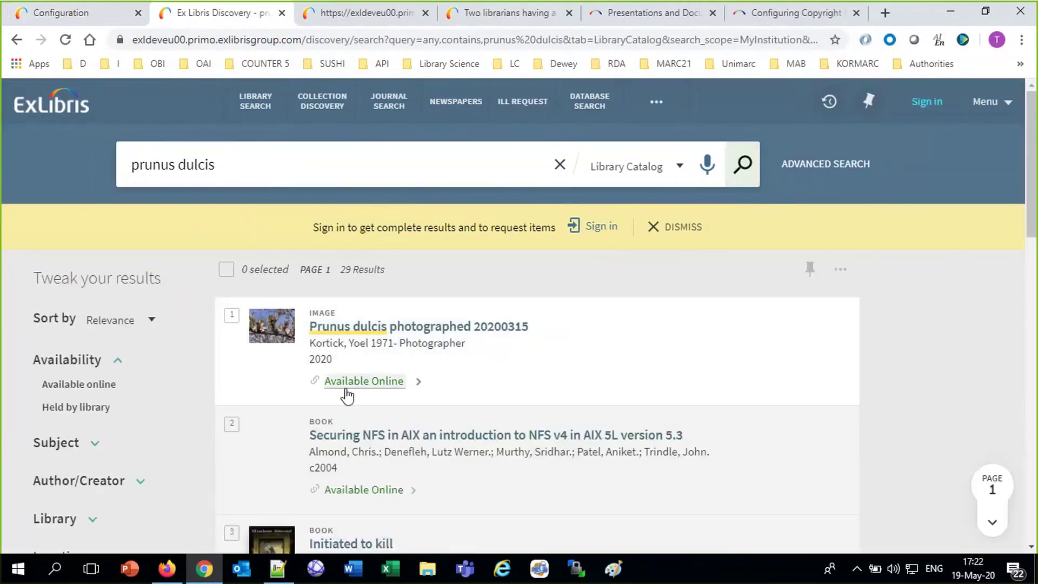
left_click(345, 384)
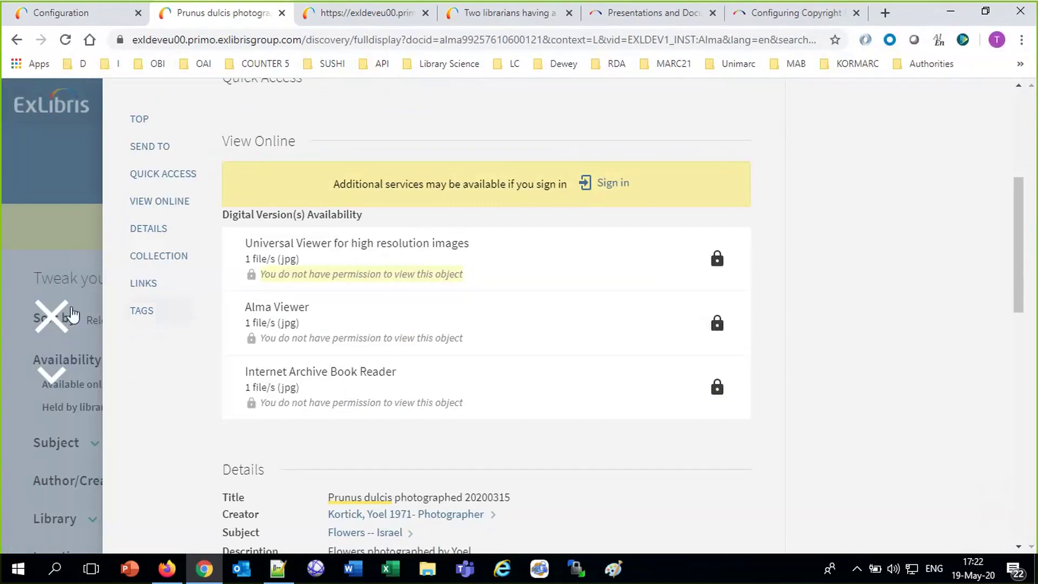
left_click(41, 323)
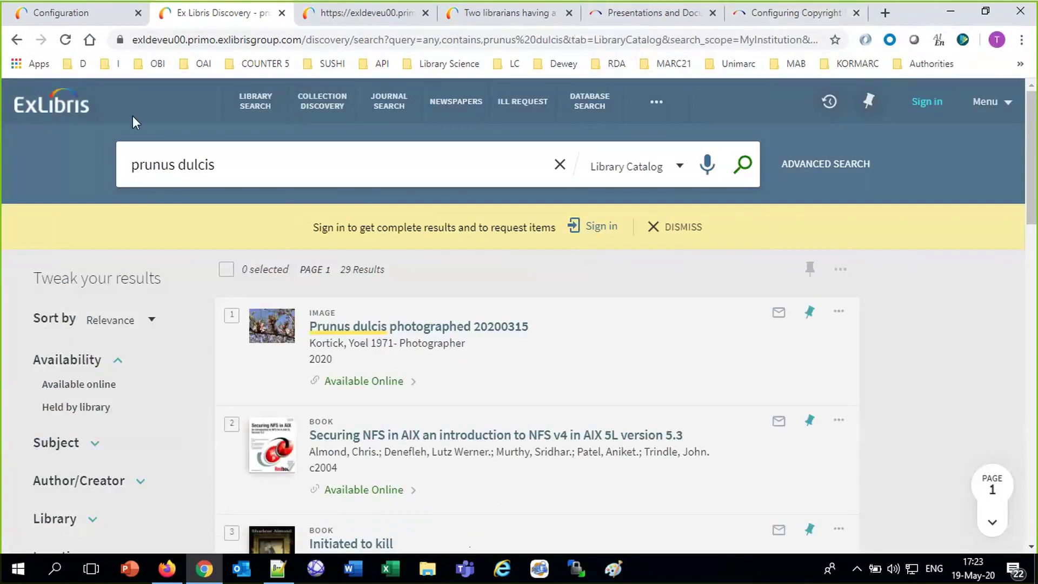
Edit the Flowers of Israel collection, then its Flowers of Israel Bulbs sub-collection.
left_click(47, 14)
left_click(64, 100)
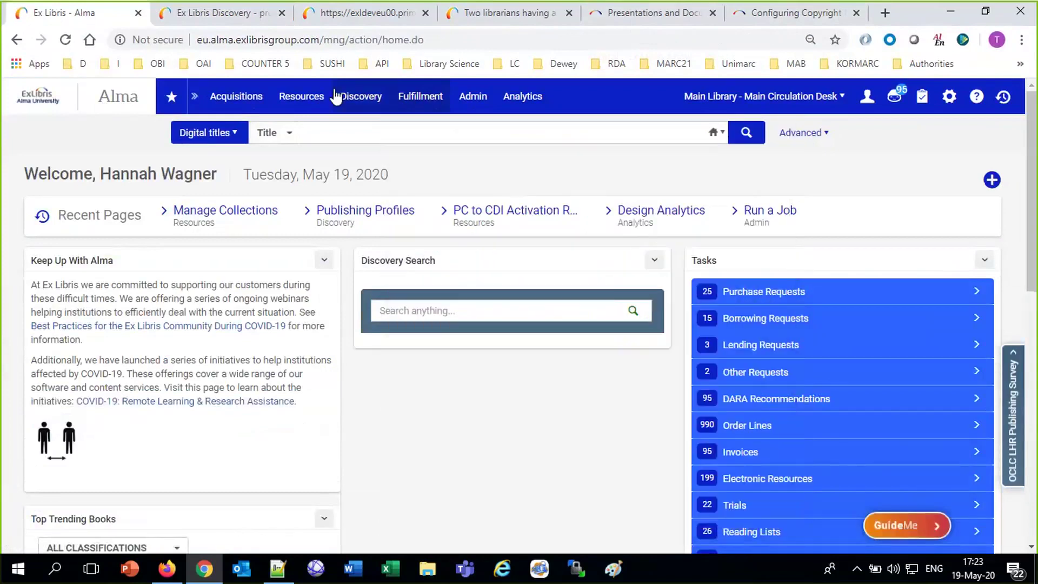
mouse_move(309, 108)
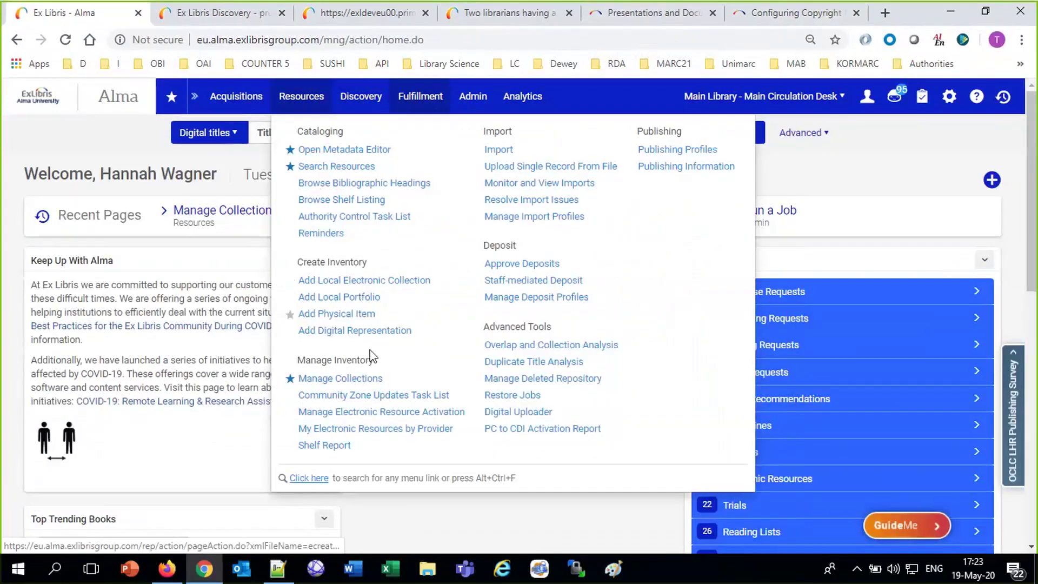
left_click(365, 381)
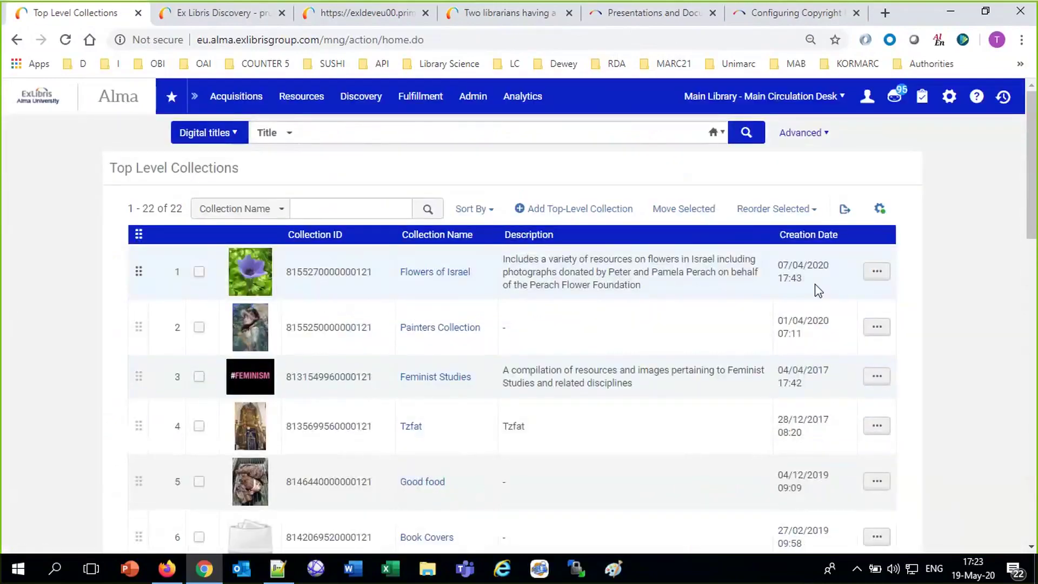
left_click(876, 271)
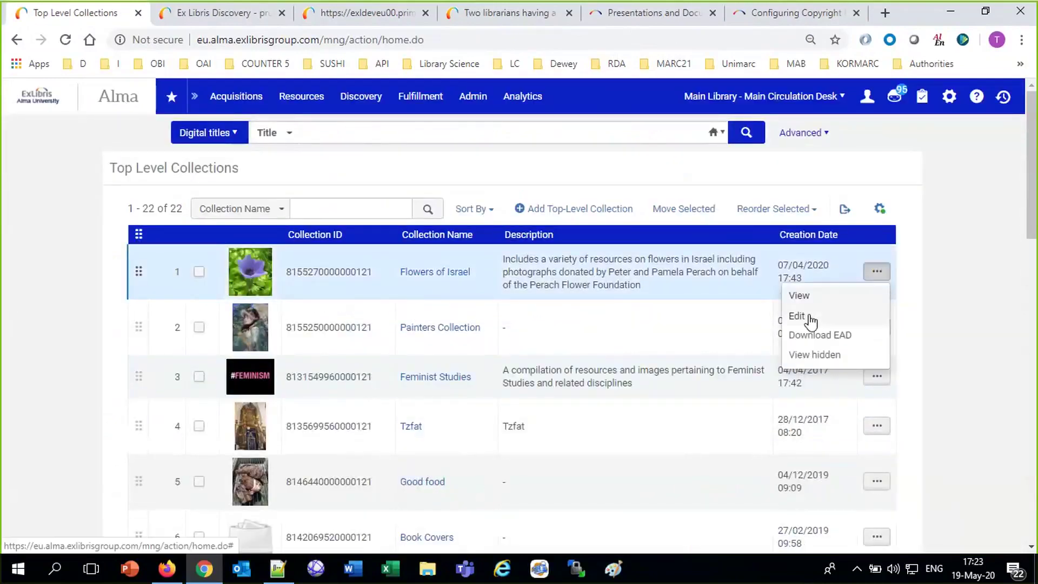
left_click(810, 320)
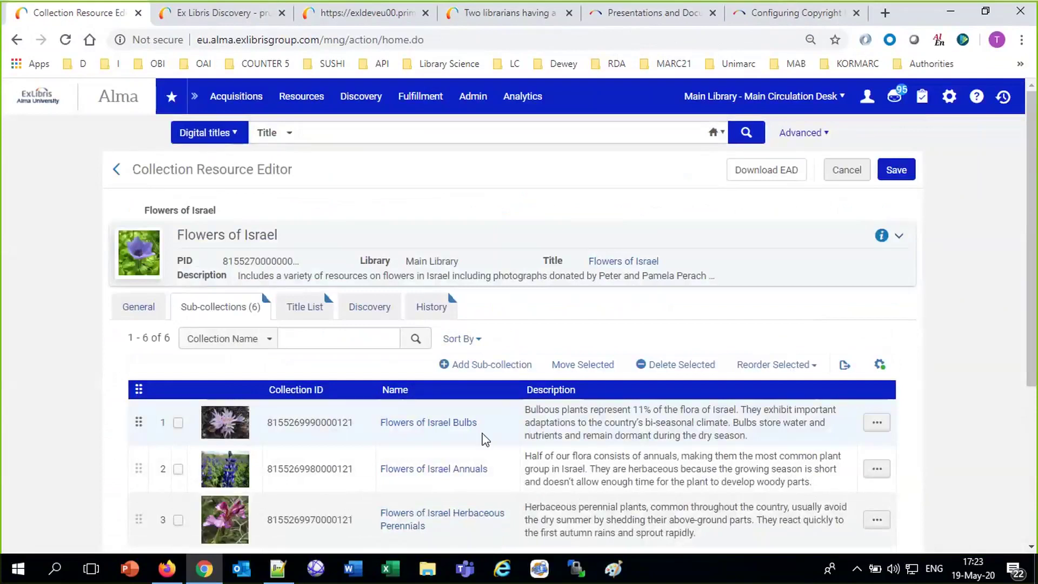
left_click_drag(471, 427, 389, 441)
left_click(877, 422)
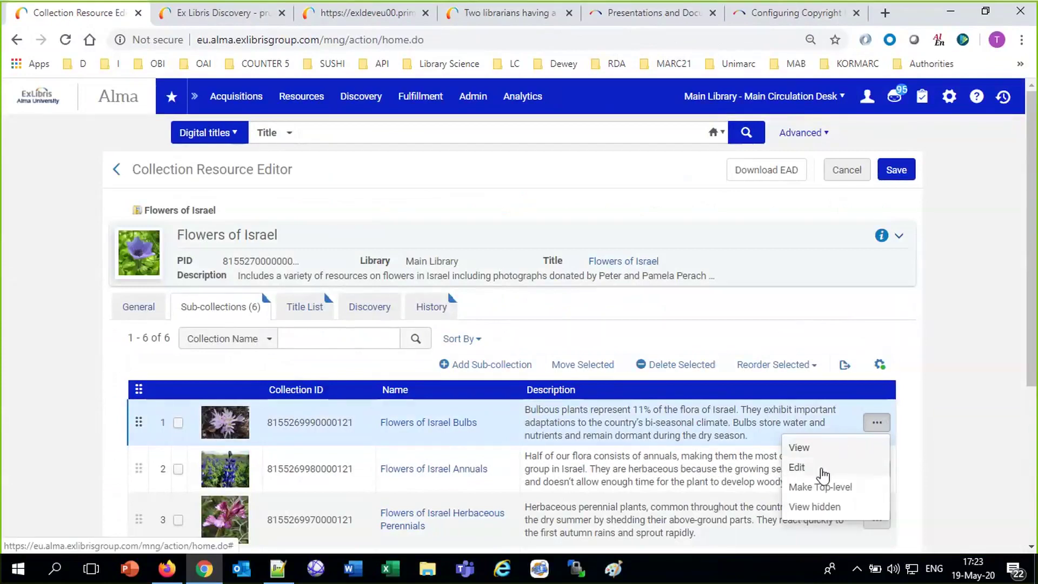
left_click(819, 469)
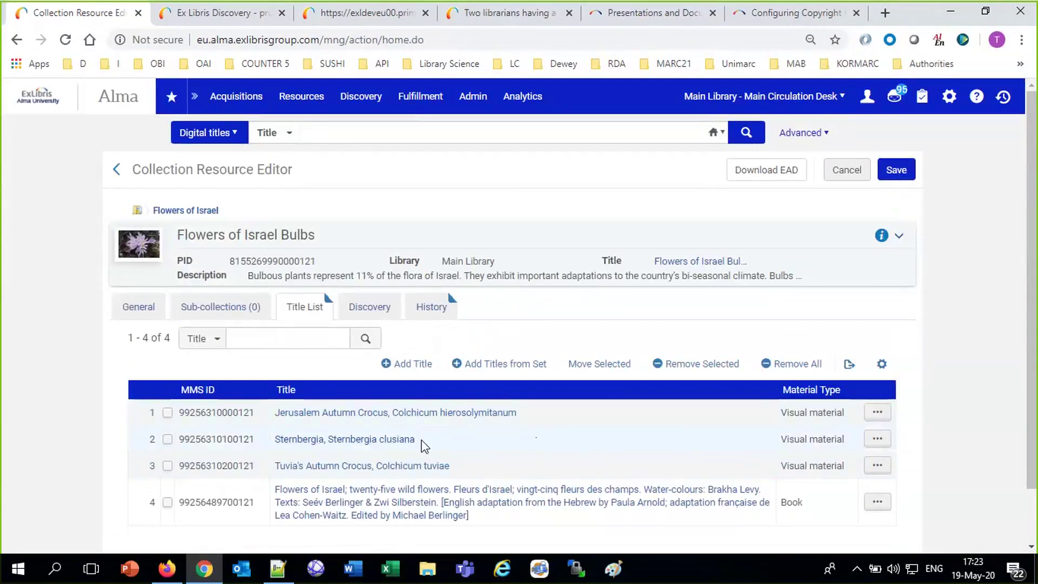
left_click(211, 16)
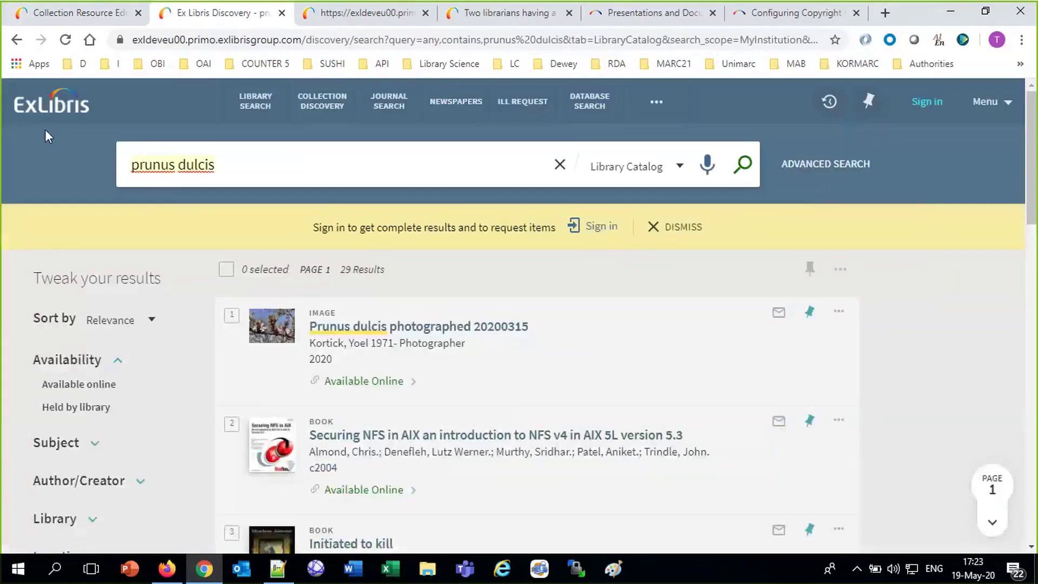
Change access_right_default_policy from Restrict back to Allow and save it.
left_click(90, 15)
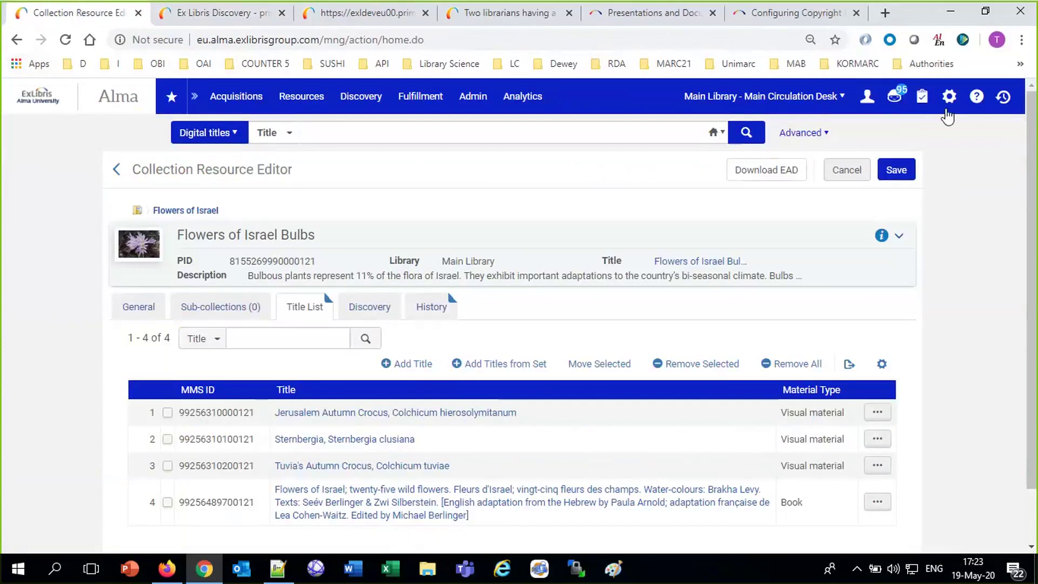
left_click(951, 107)
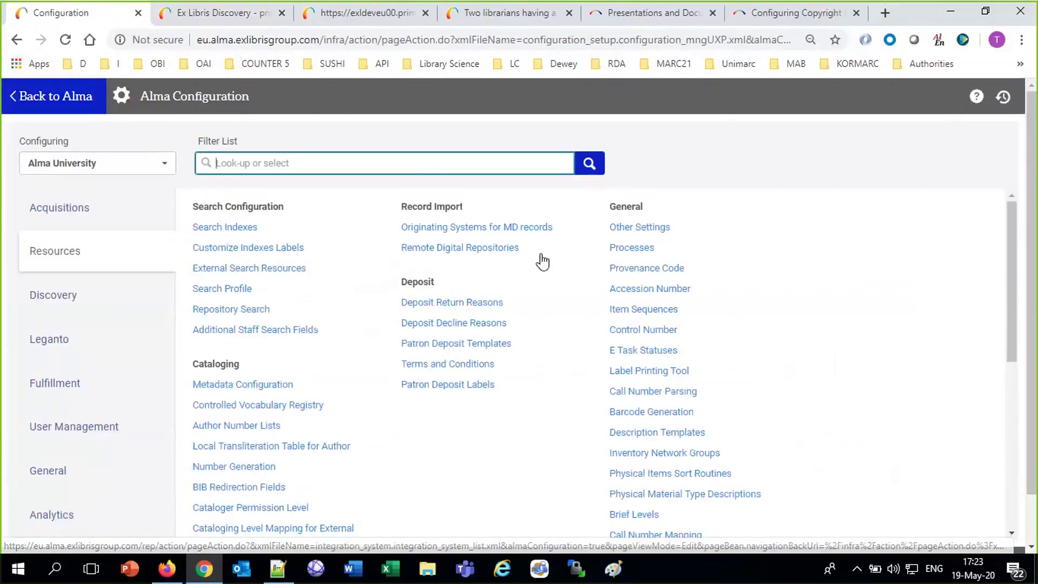
left_click(627, 228)
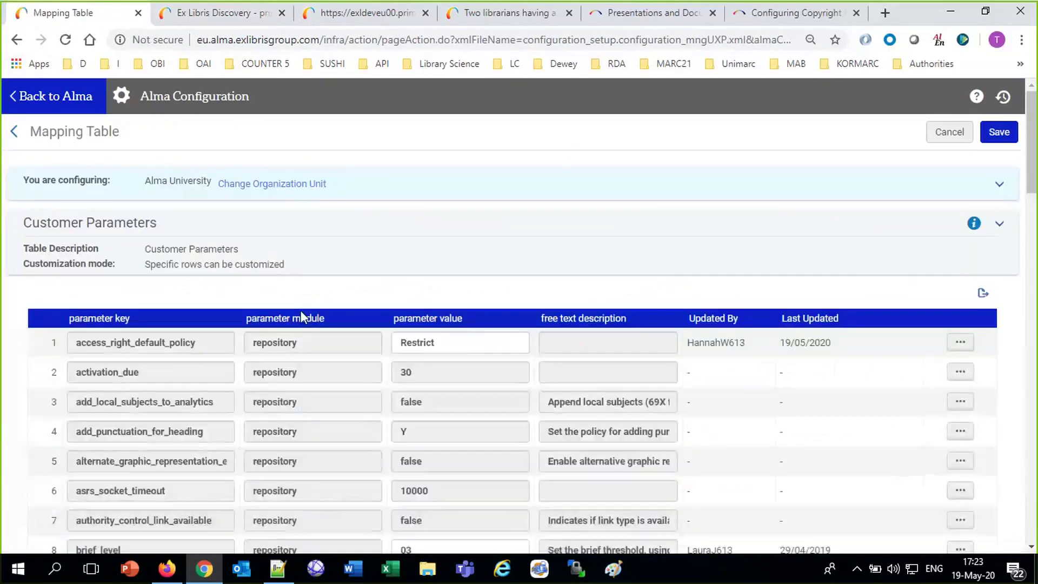
double_click(463, 342)
type("Allow")
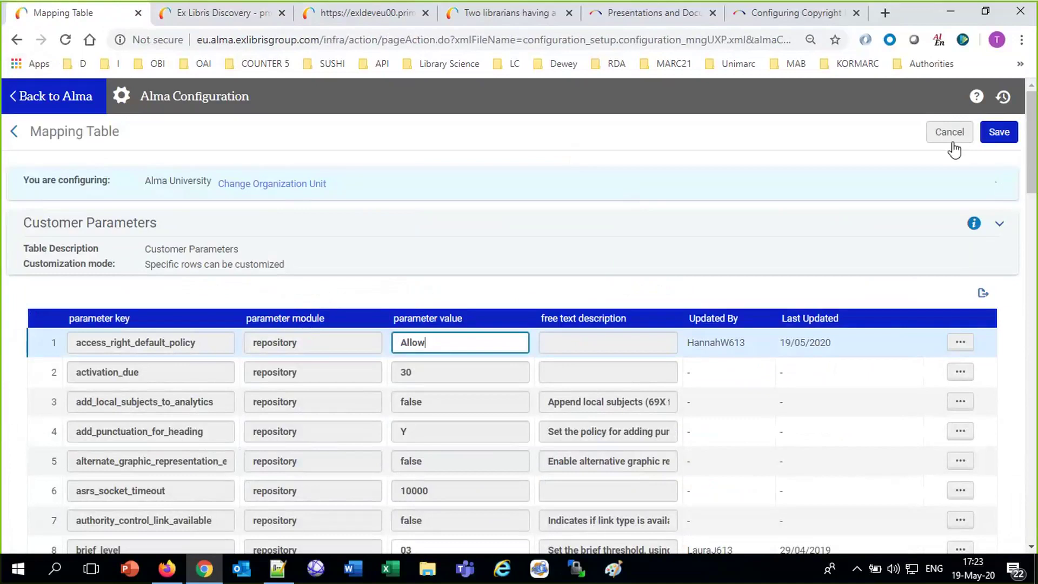
left_click(998, 132)
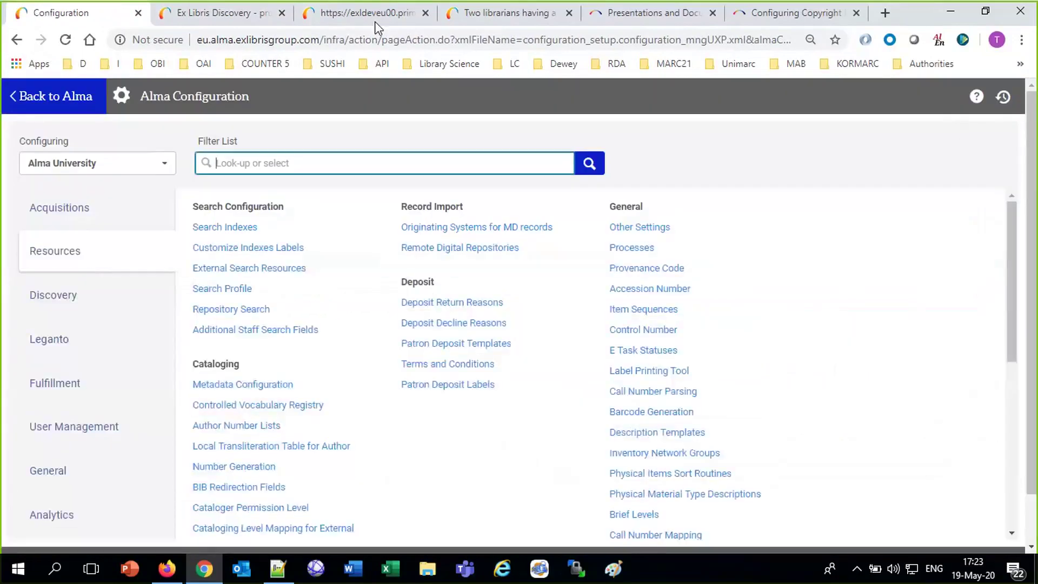
left_click(205, 13)
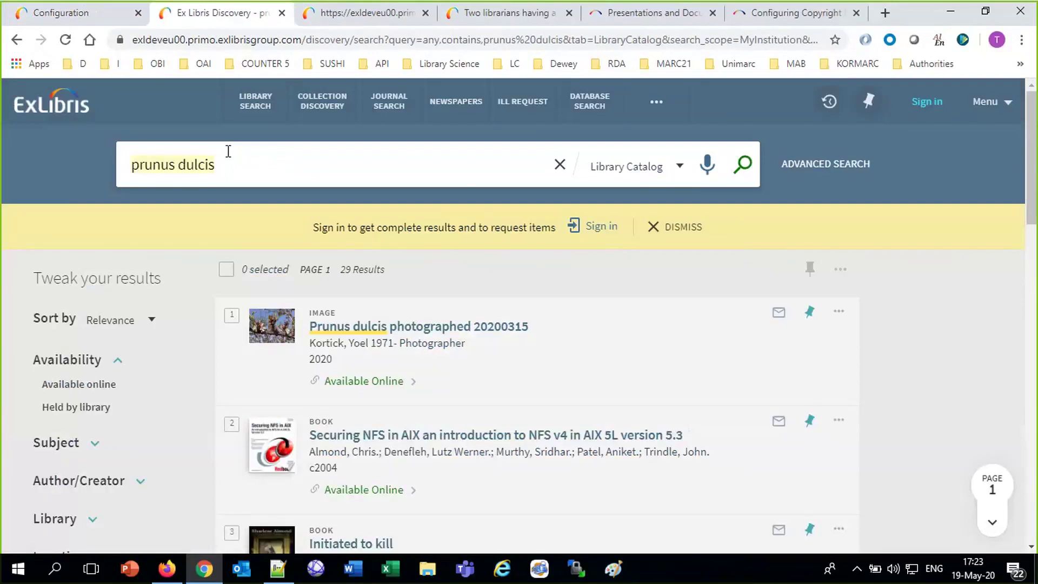
Search the library catalog for 'sternbergia' and open the Sternbergia image in the Alma Viewer.
type("ster")
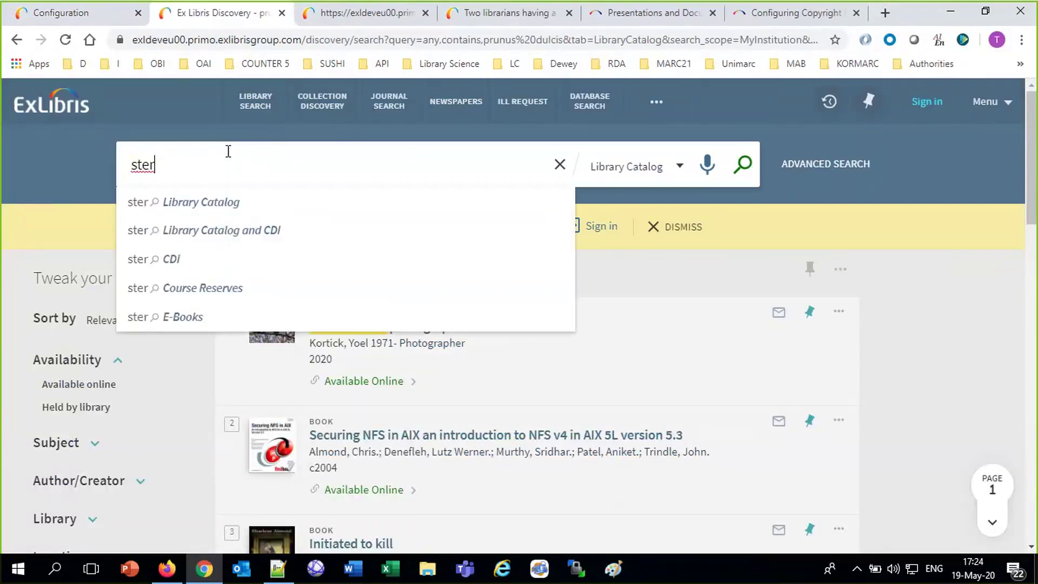
type("nbergia")
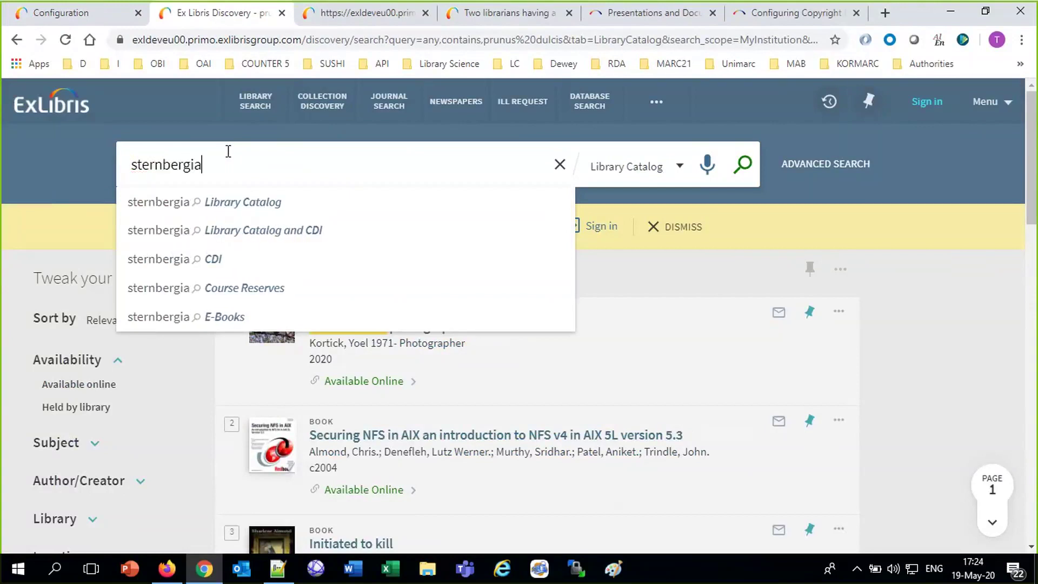
key("Return")
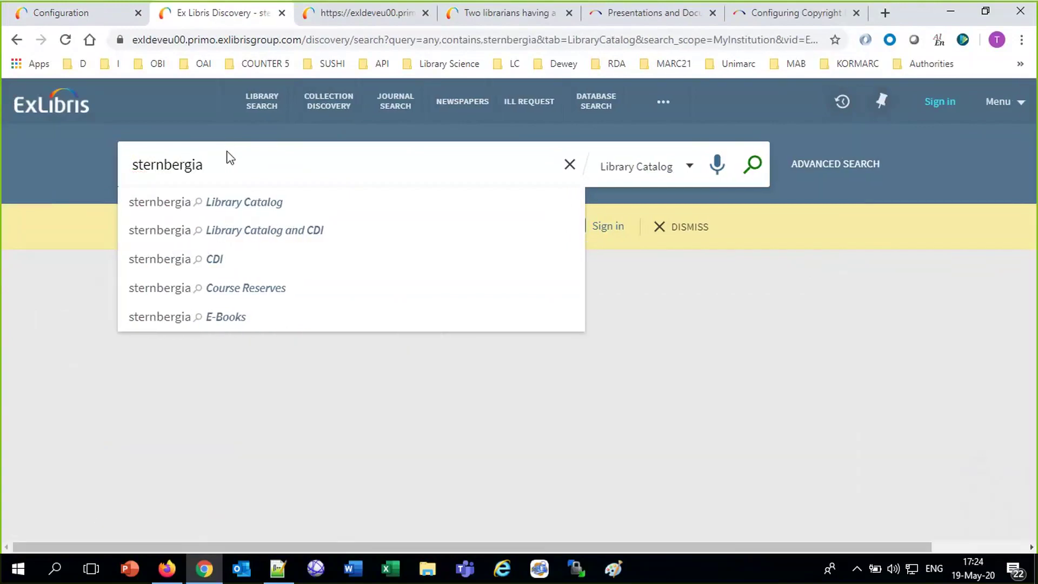
left_click(238, 208)
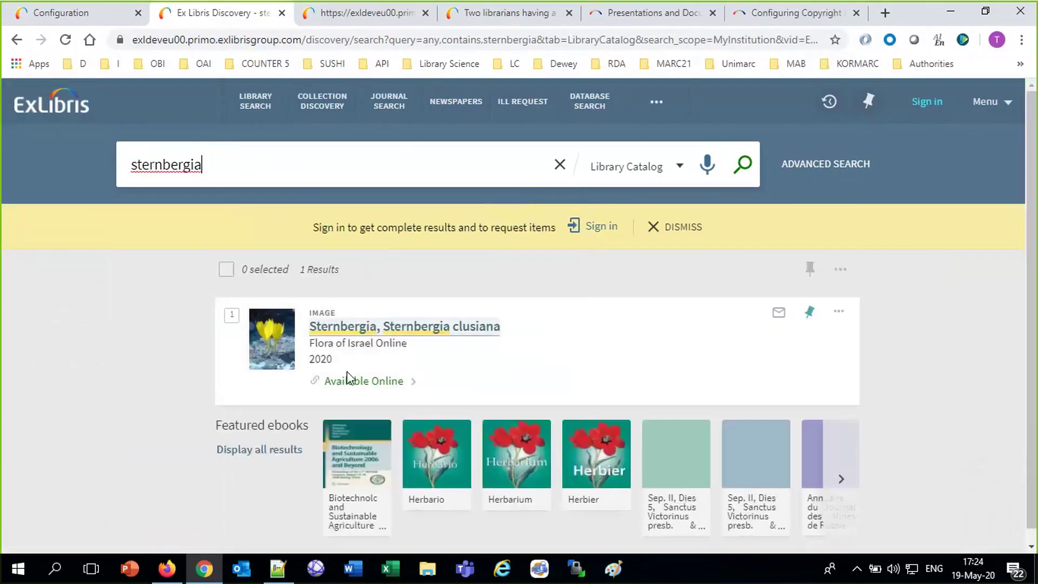
left_click(363, 384)
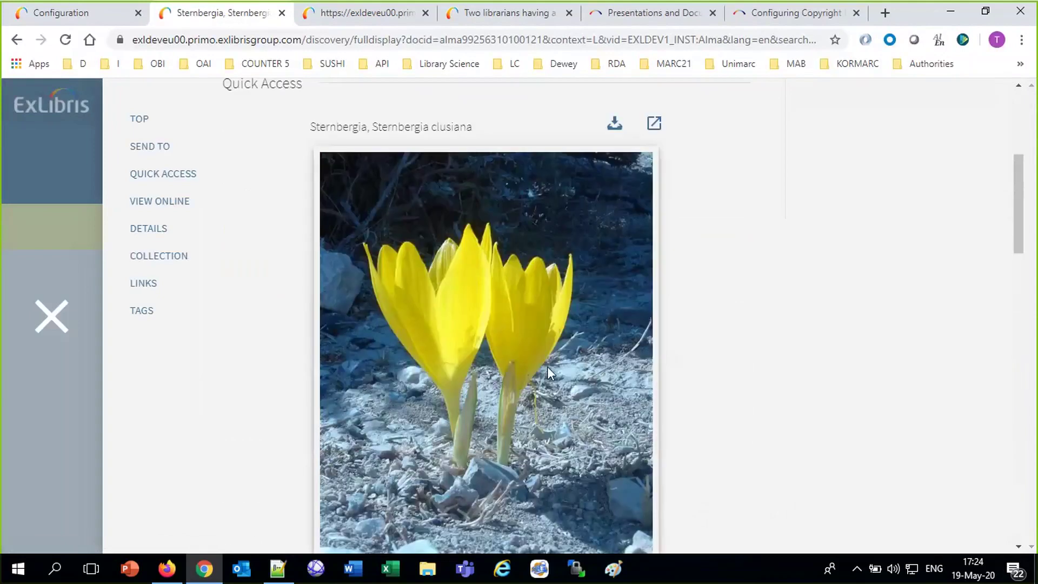
scroll(549, 373, "up", 4)
scroll(549, 372, "down", 10)
scroll(549, 372, "up", 5)
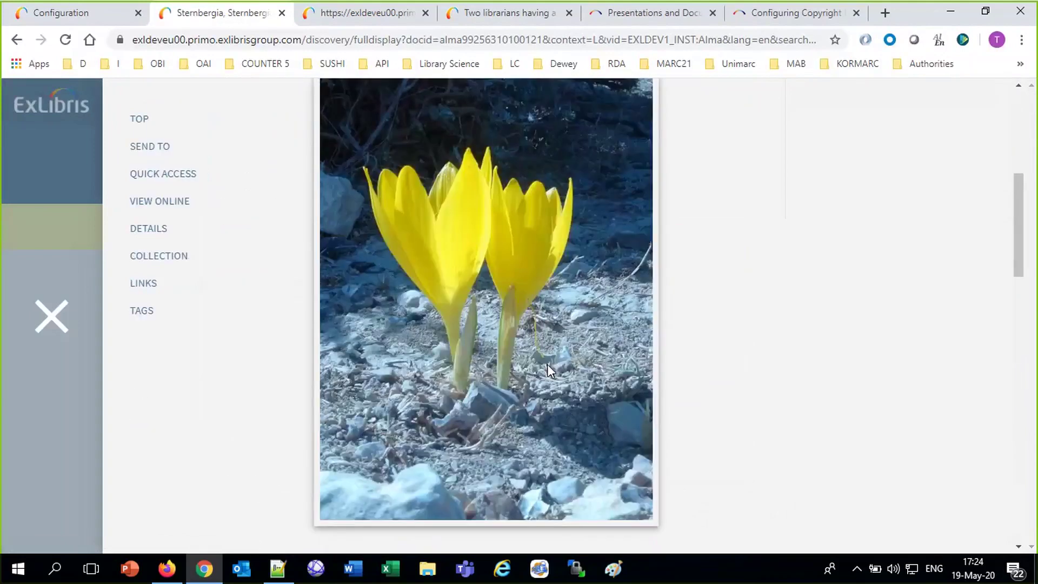
scroll(547, 364, "down", 7)
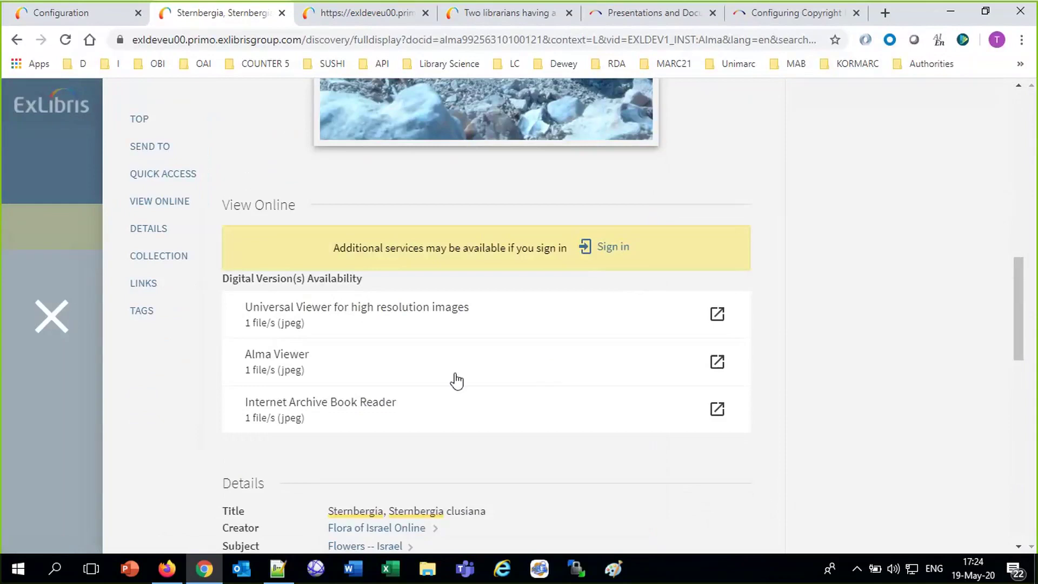
left_click(292, 355)
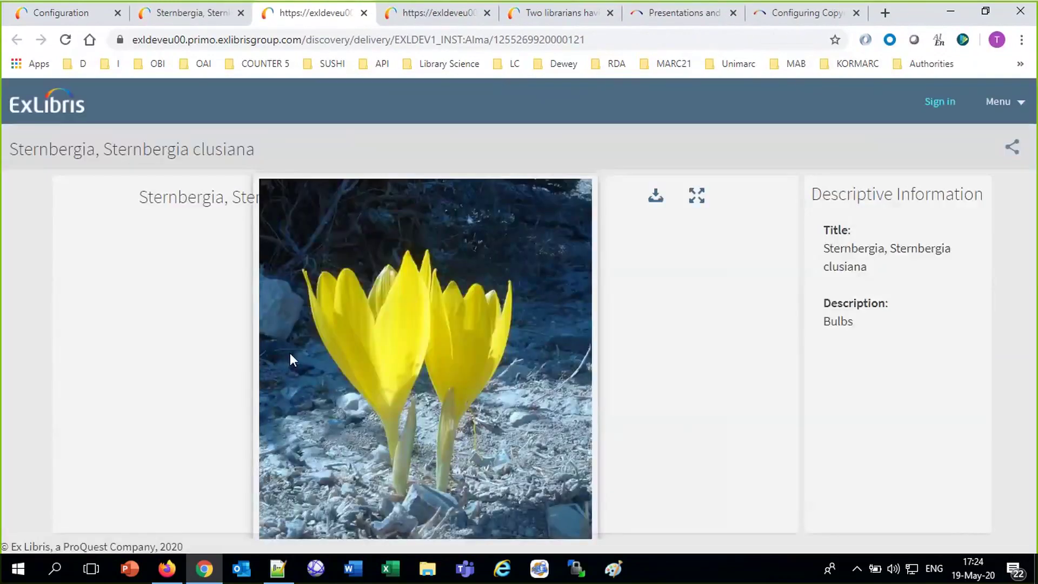
Close the leftover viewer pages and return to Alma's home page.
left_click(363, 13)
left_click(335, 15)
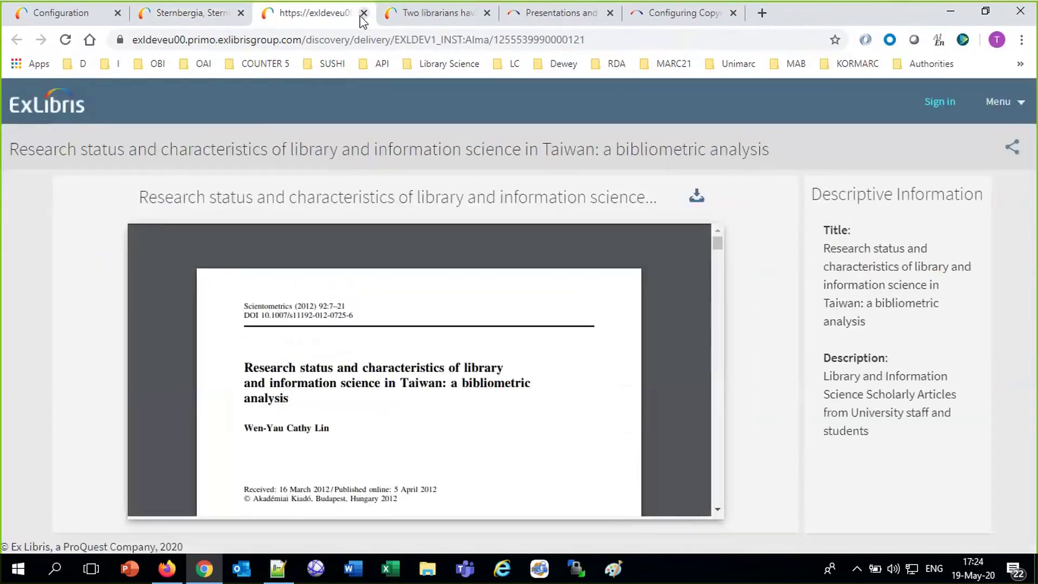
left_click(364, 13)
left_click(363, 13)
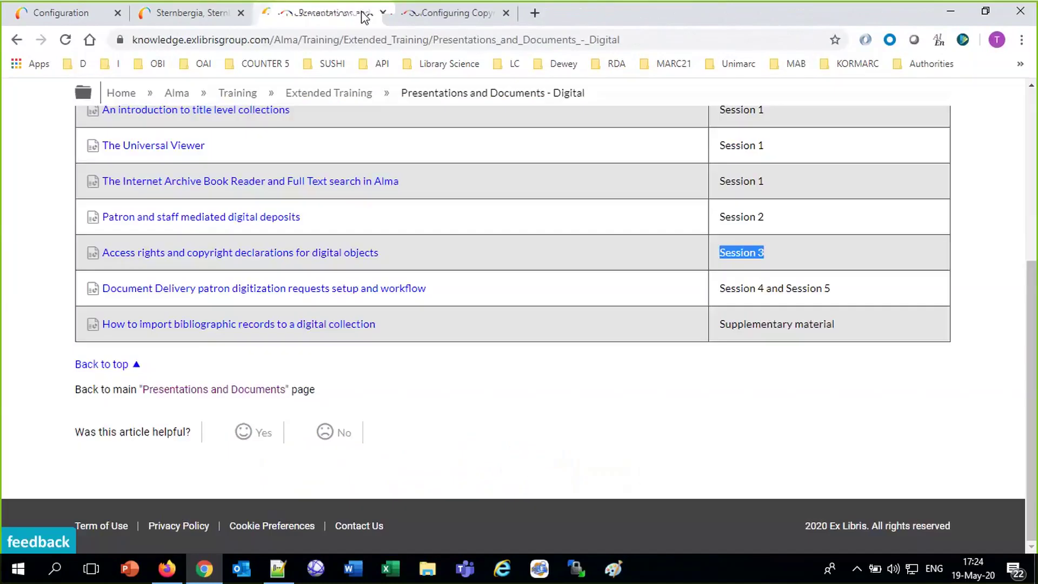
left_click(188, 14)
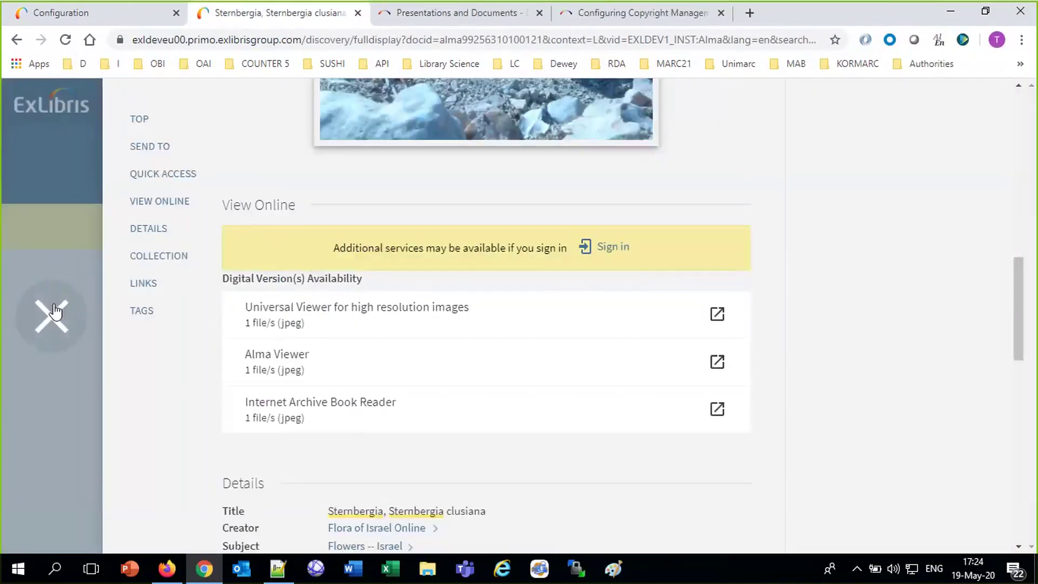
left_click(55, 11)
left_click(72, 110)
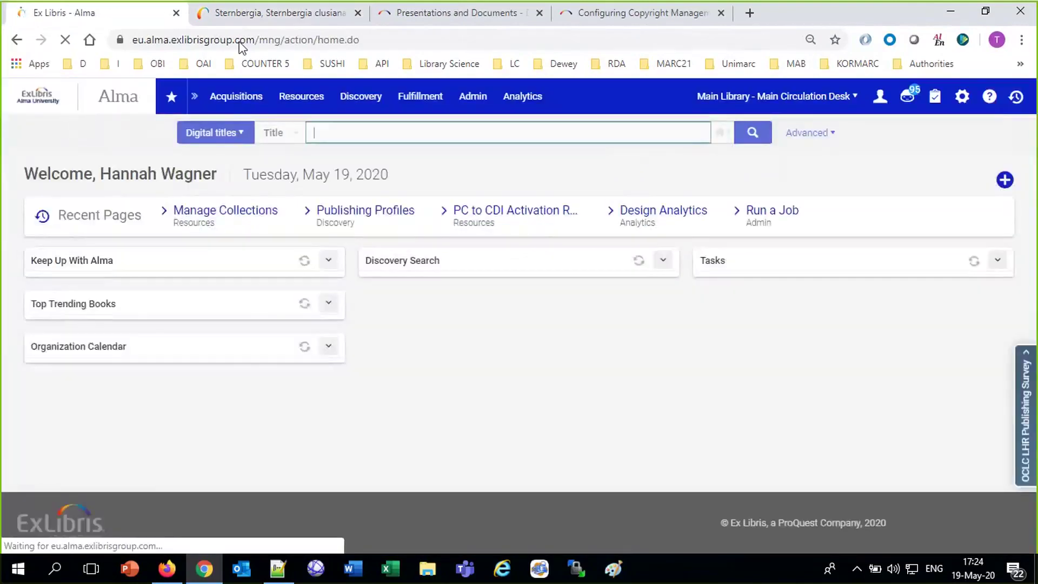
left_click(258, 17)
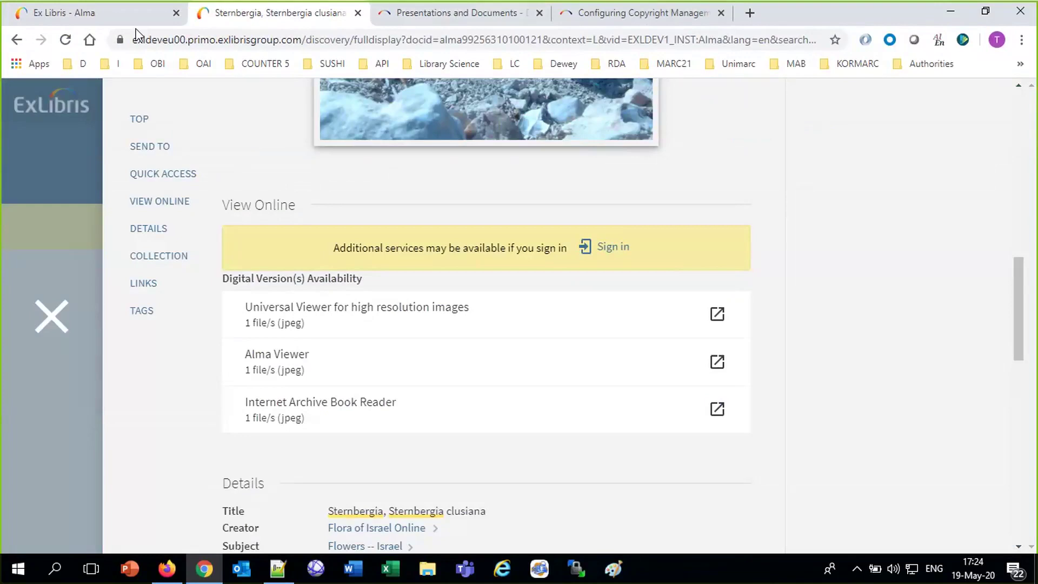
left_click(117, 14)
left_click(301, 97)
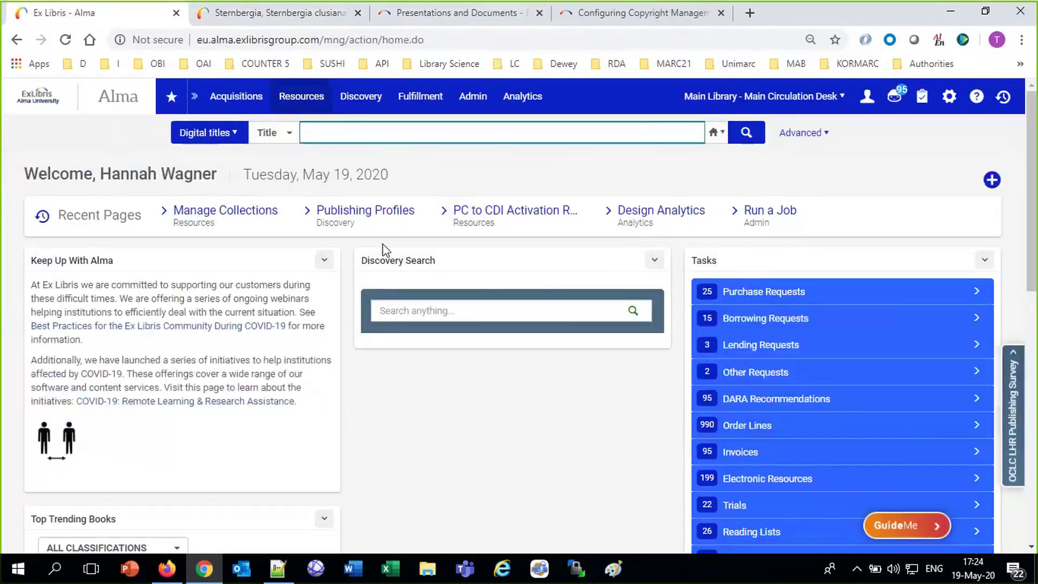
Edit Flowers of Israel's Bulbs sub-collection and display its General name and description properties.
left_click(353, 377)
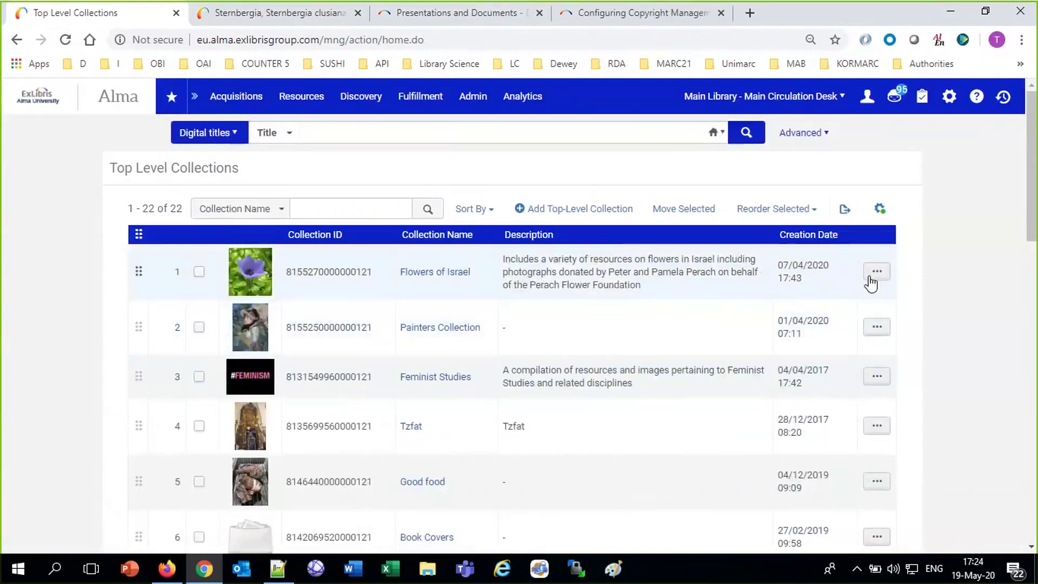
left_click(875, 273)
left_click(803, 318)
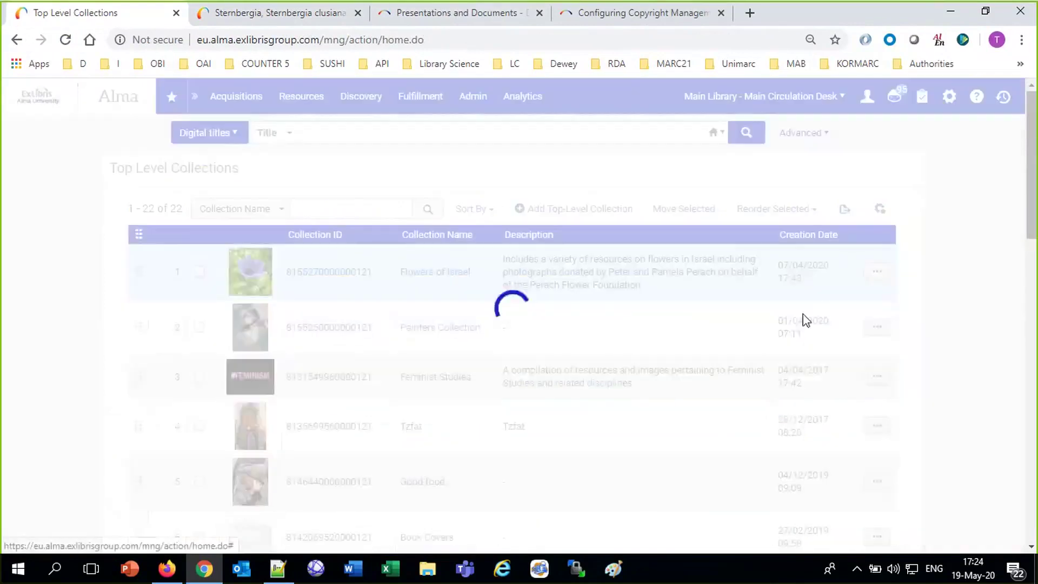
left_click(876, 422)
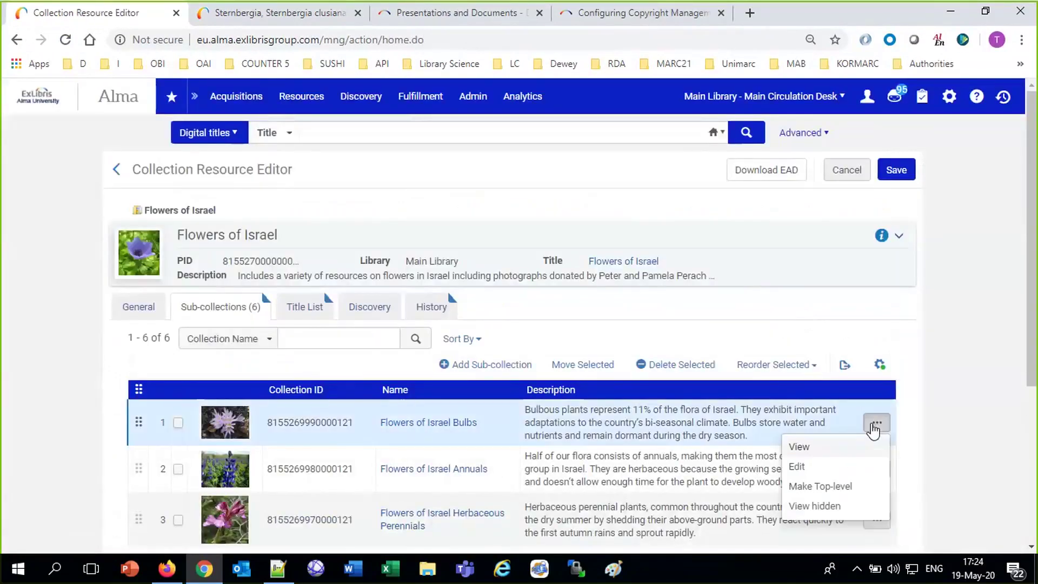
left_click(798, 468)
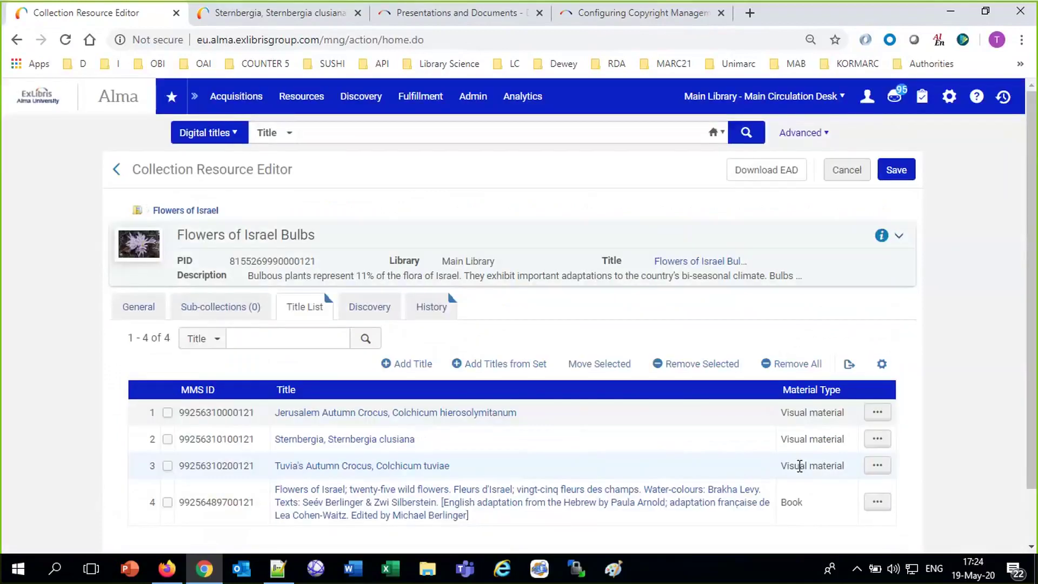
left_click(143, 307)
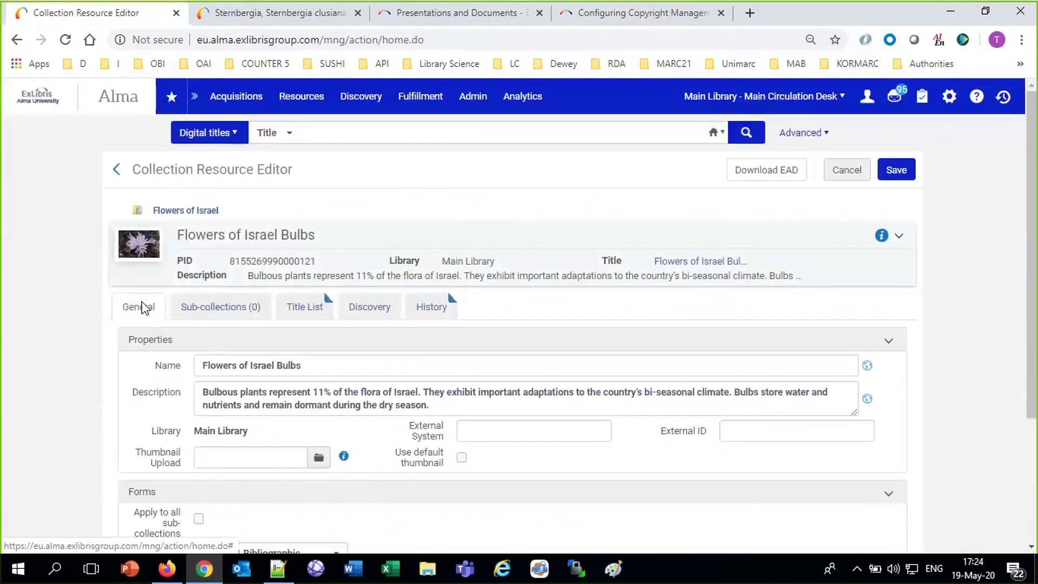
scroll(144, 306, "down", 3)
scroll(144, 306, "up", 3)
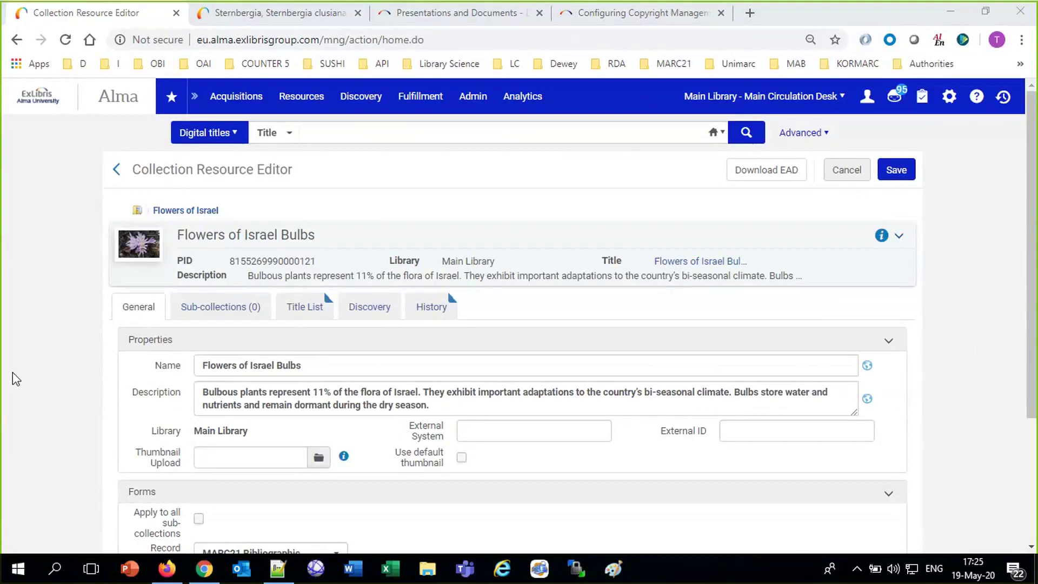
left_click(22, 384)
Try an Advanced search field lookup for 'coll', then cancel it.
left_click(820, 135)
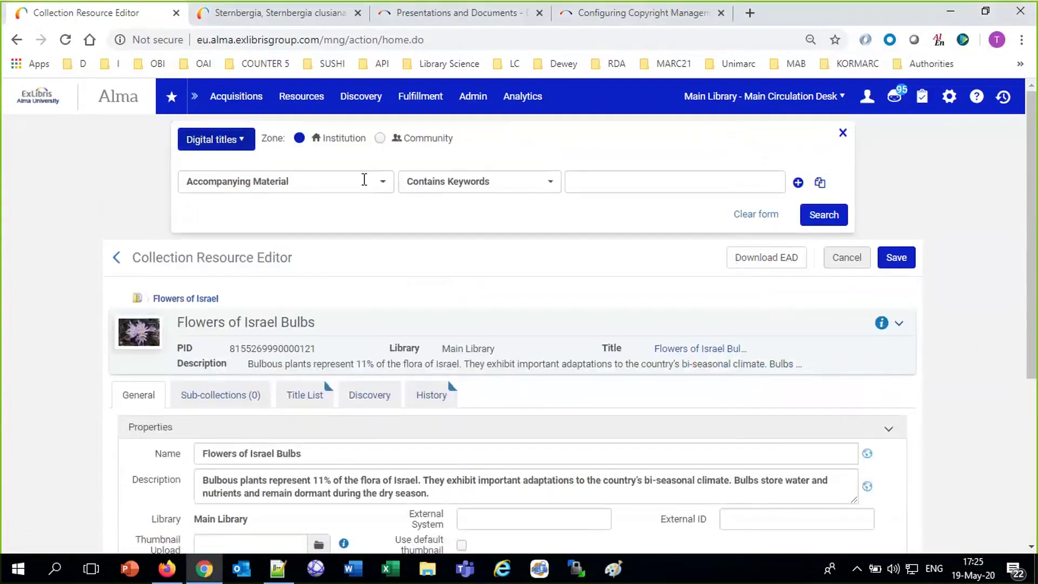
left_click(363, 180)
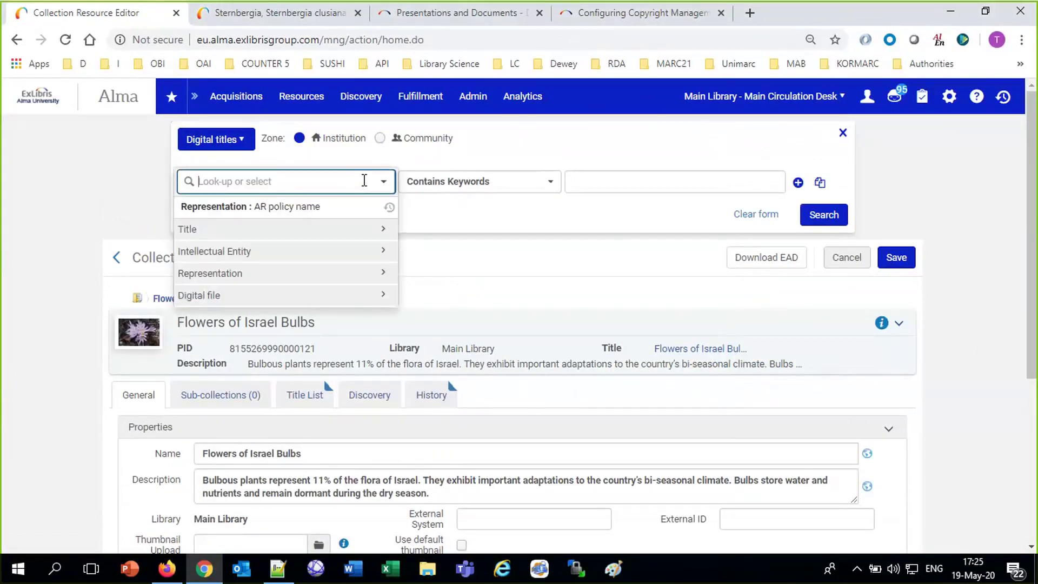
type("coll")
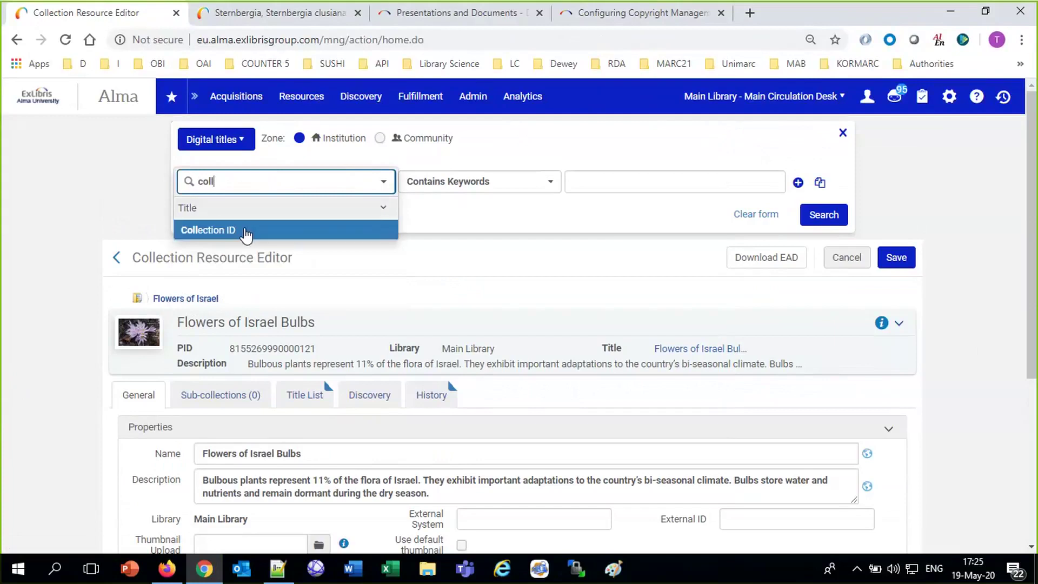
left_click(68, 192)
Go to Resources > Manage Collections and edit the Flowers of Israel collection.
left_click(292, 100)
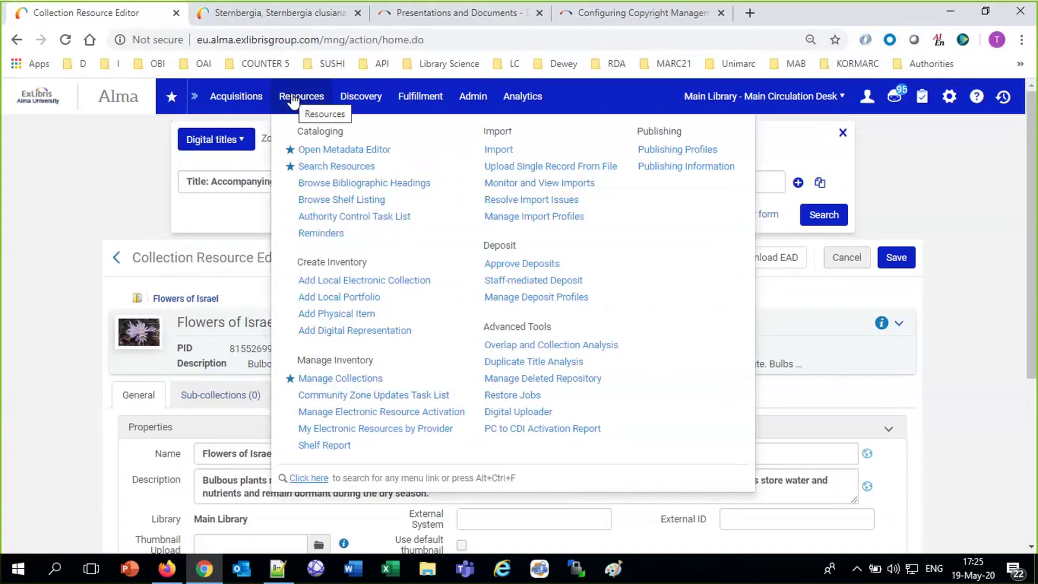
left_click(348, 383)
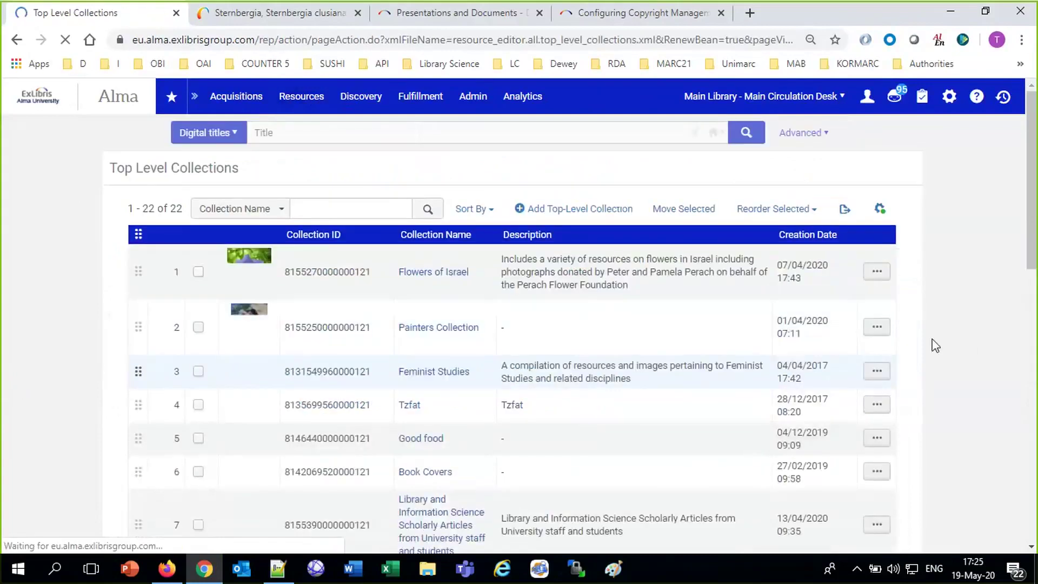
left_click(876, 271)
left_click(816, 317)
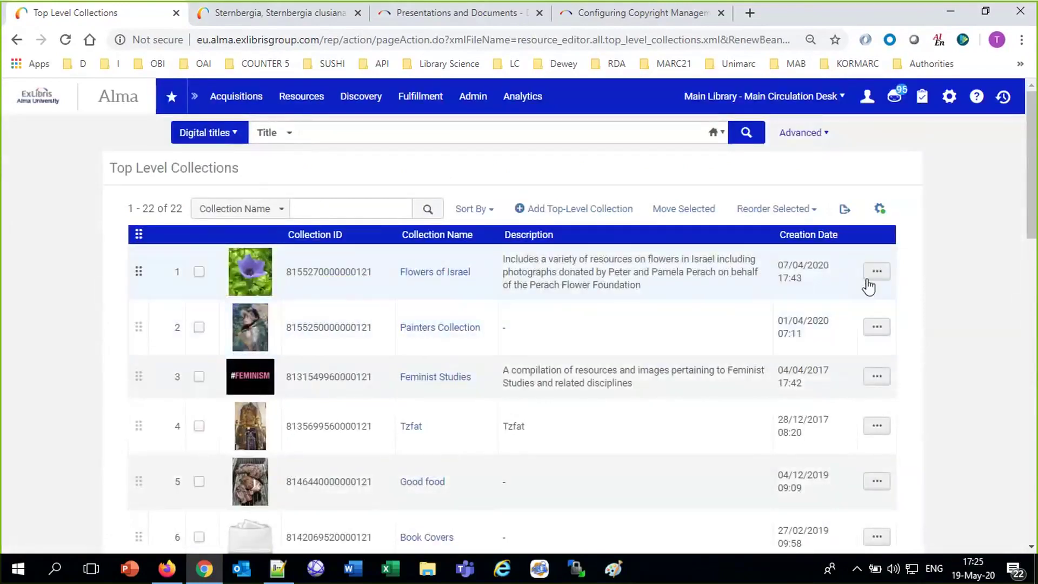
left_click(876, 271)
left_click(797, 318)
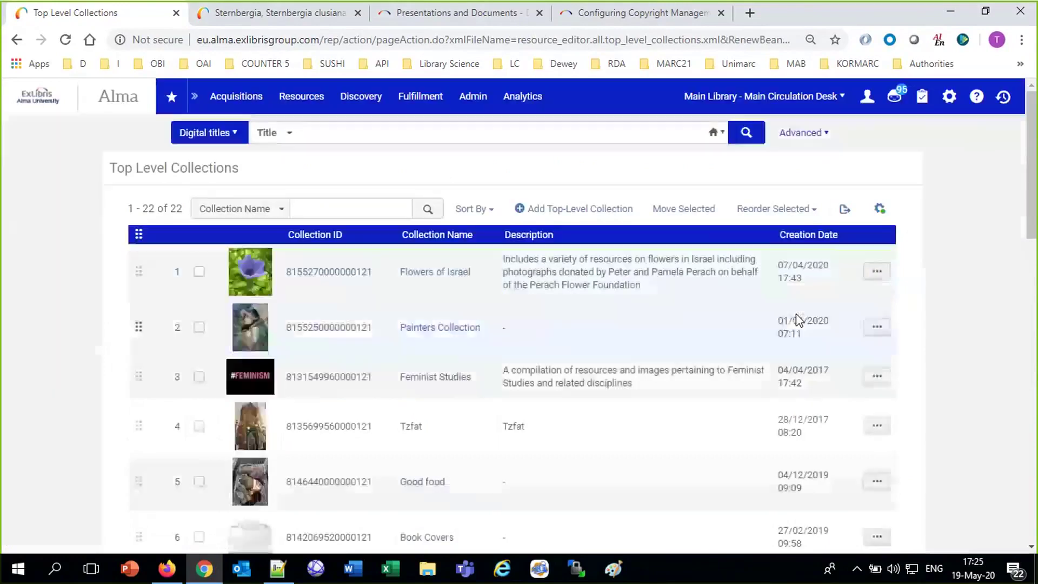
left_click(876, 271)
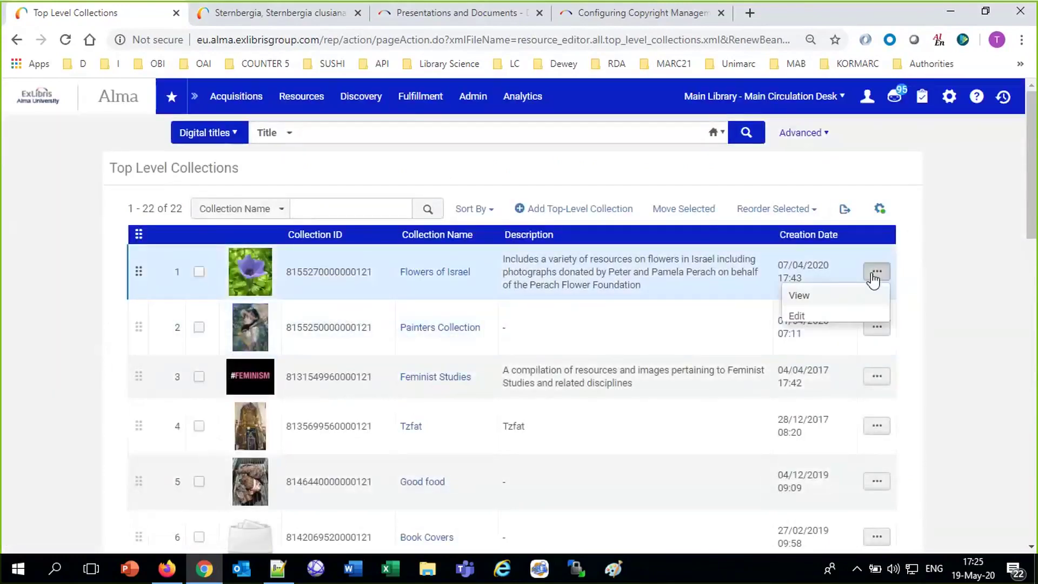
left_click(797, 319)
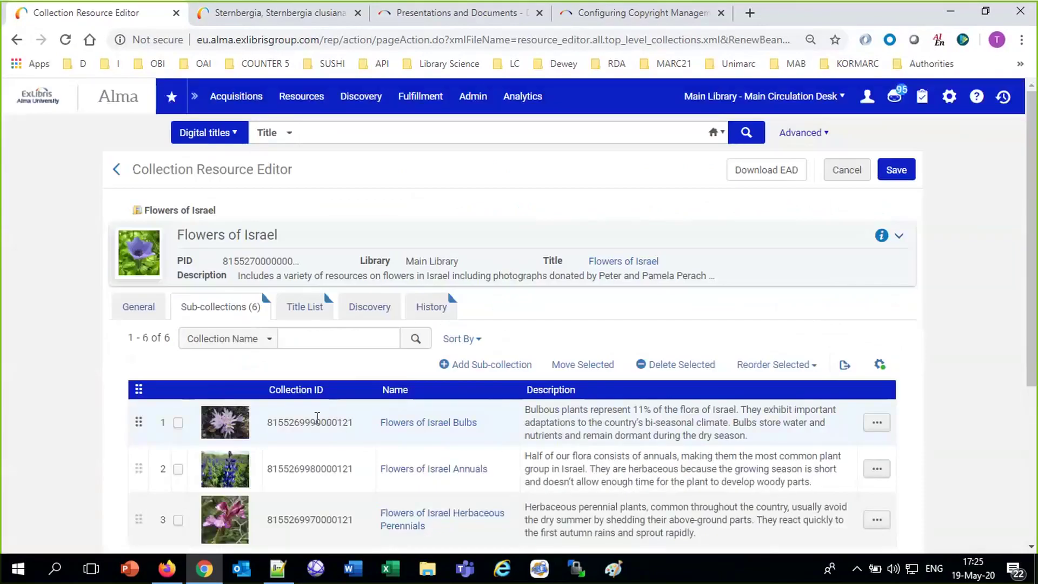
double_click(317, 421)
left_click(294, 400)
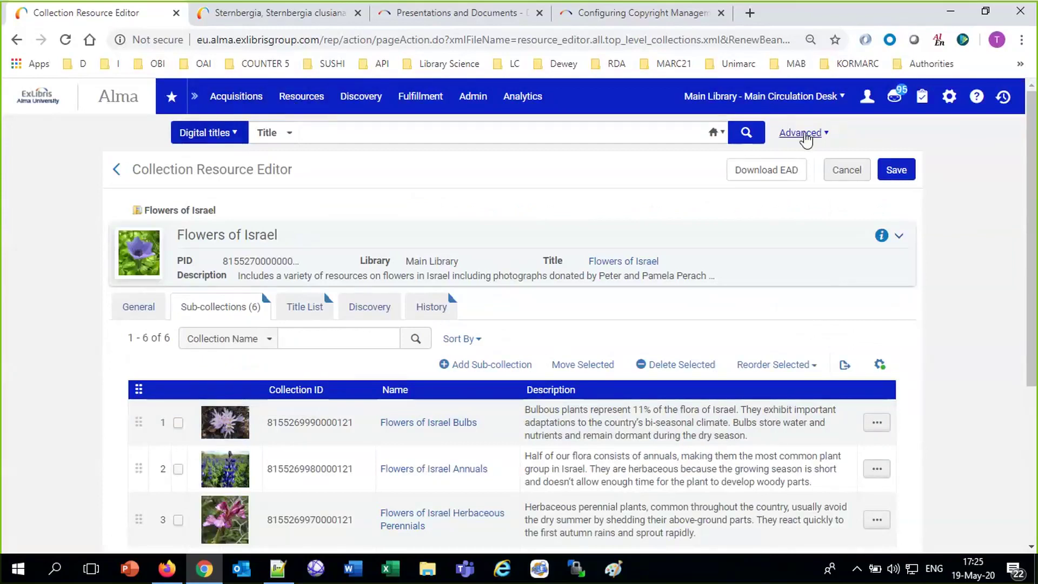
left_click(795, 132)
left_click(257, 183)
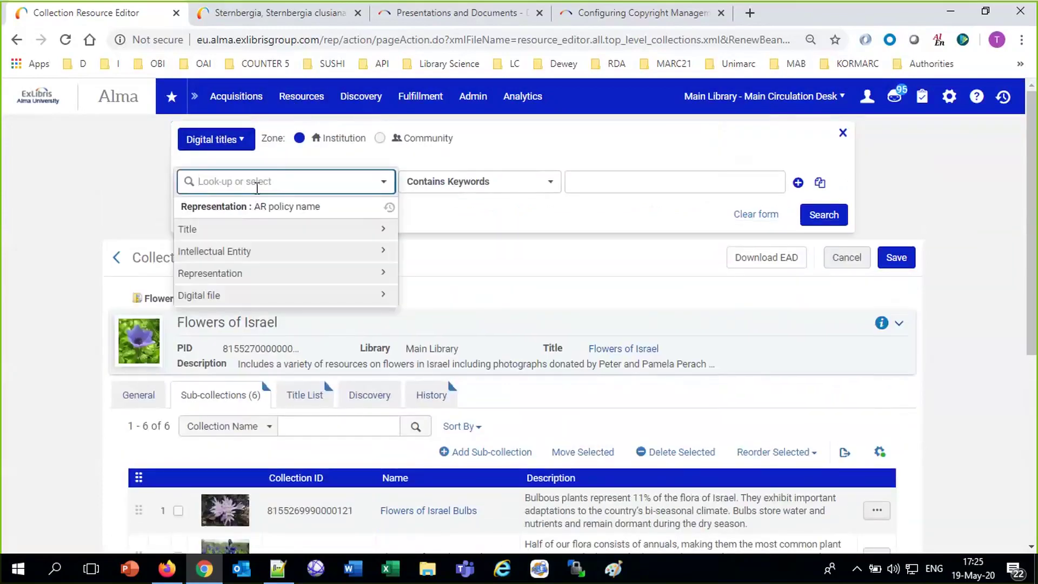
type("coll")
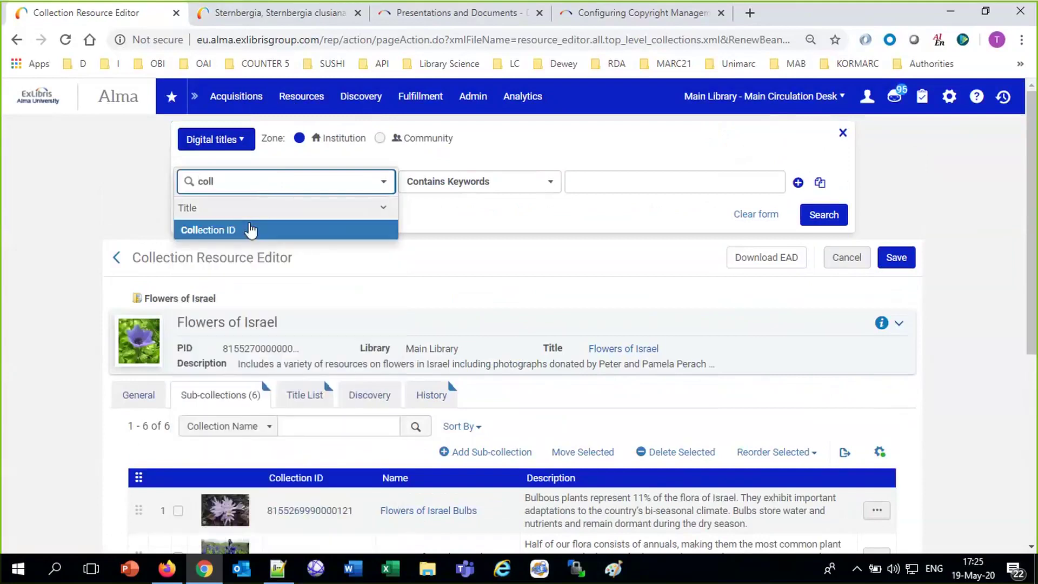
left_click(275, 231)
left_click(615, 183)
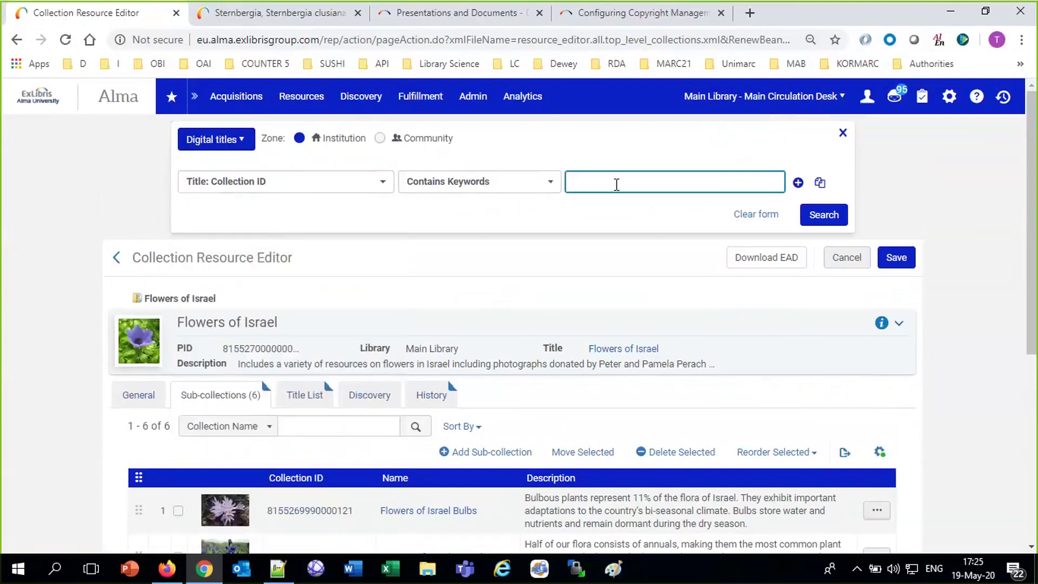
key("ctrl+v")
left_click(816, 217)
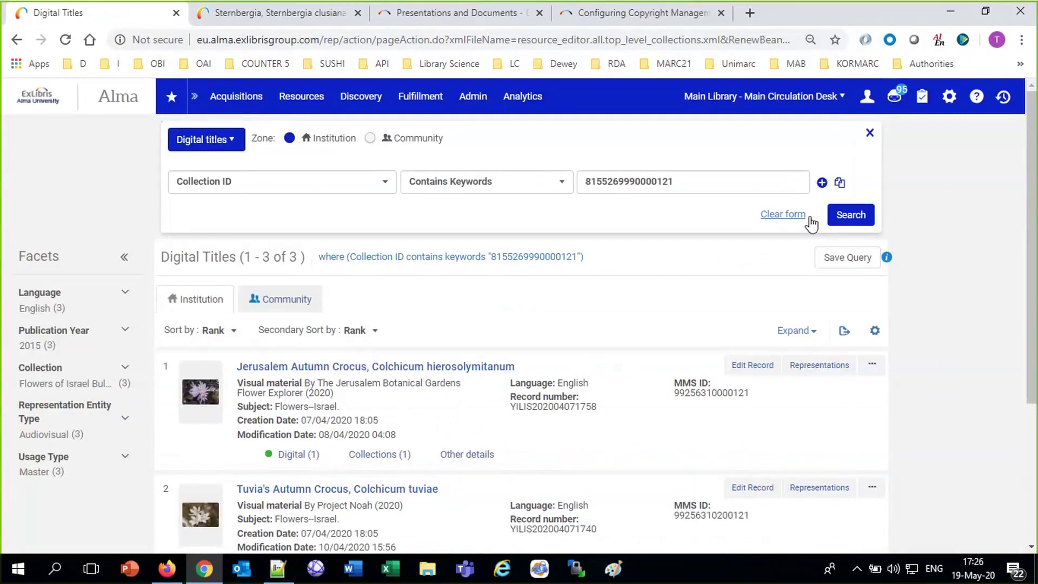
left_click(838, 263)
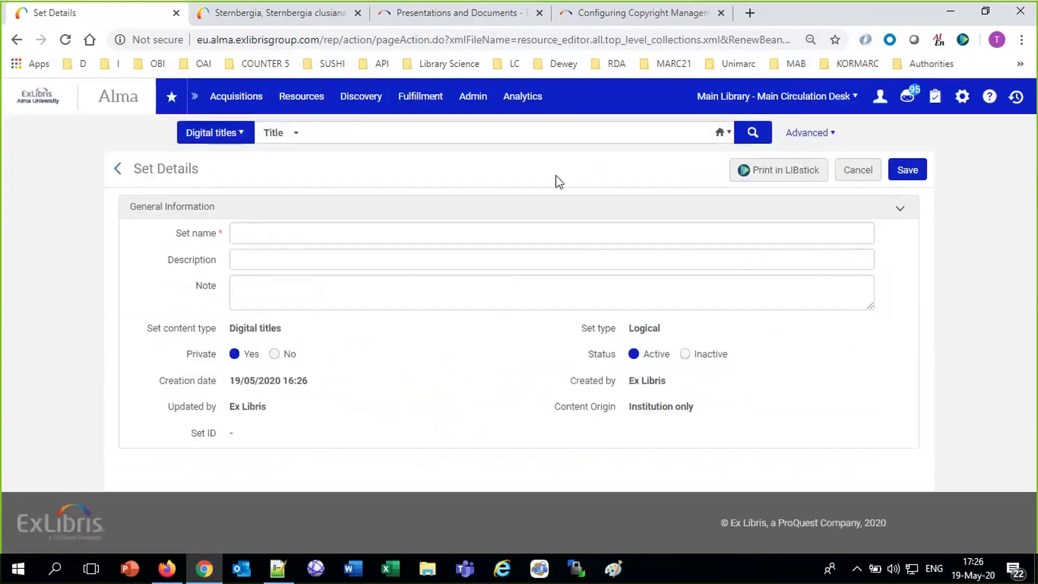
left_click(515, 238)
key("ctrl+v")
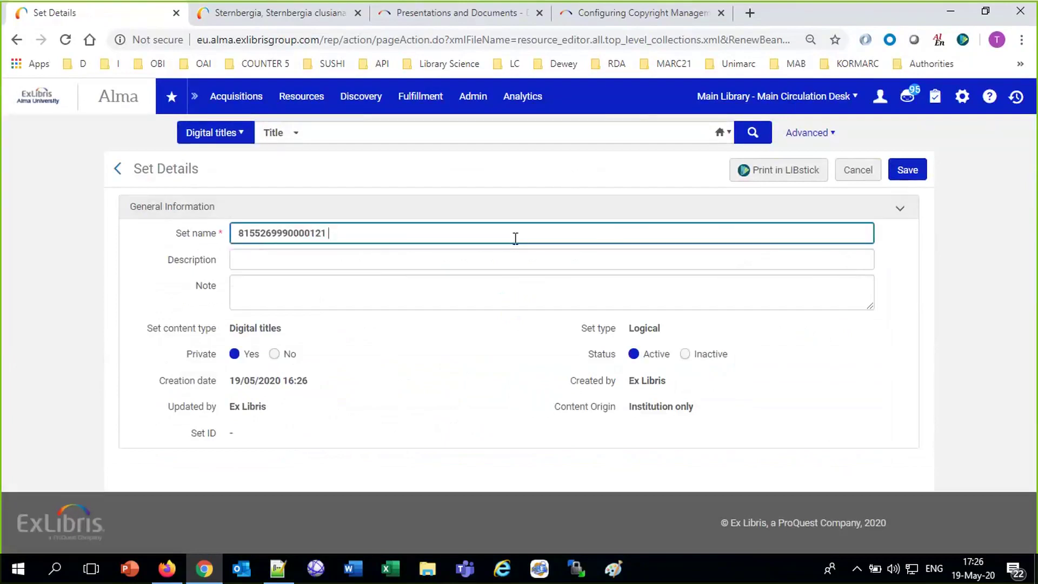
type("bulbs")
left_click(898, 171)
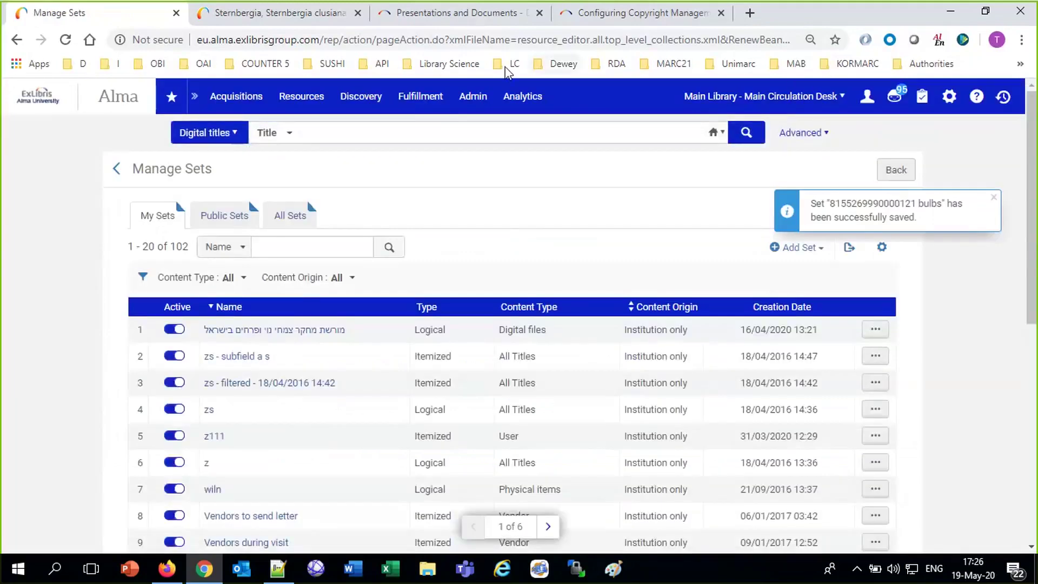
left_click(478, 99)
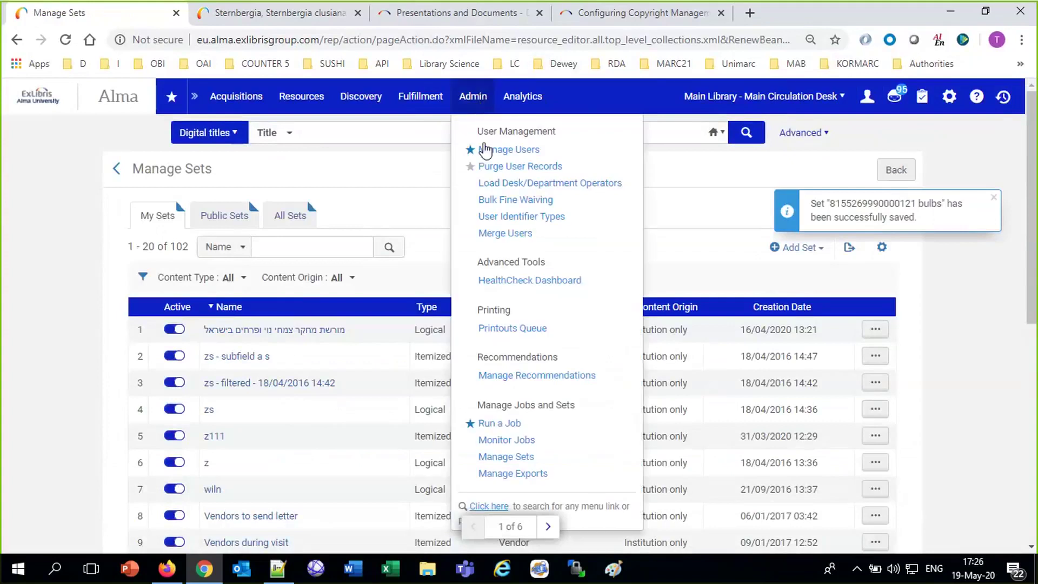
left_click(492, 425)
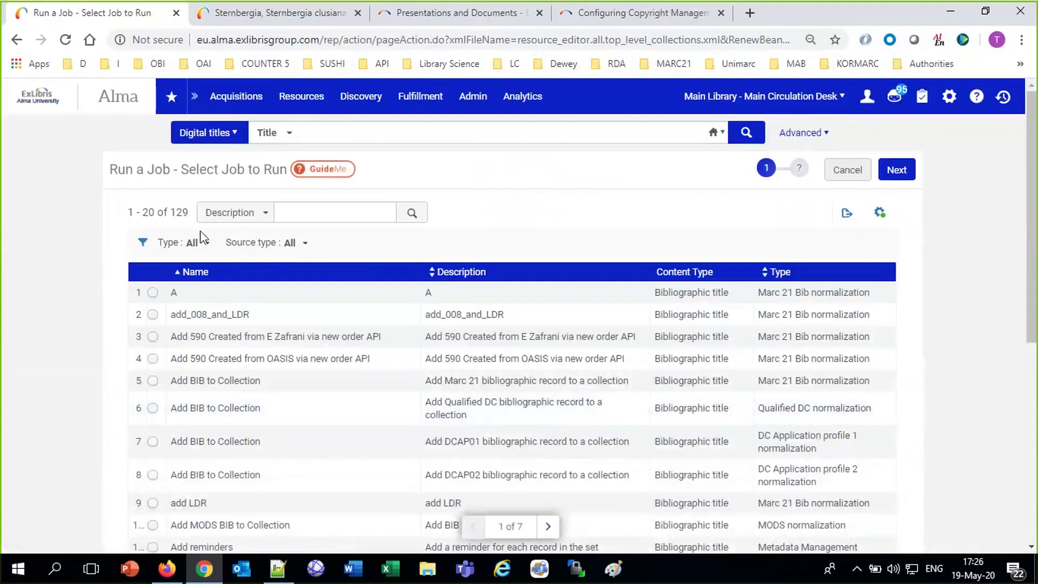
Filter jobs to Information Update and choose Global Representation Changes.
left_click(202, 244)
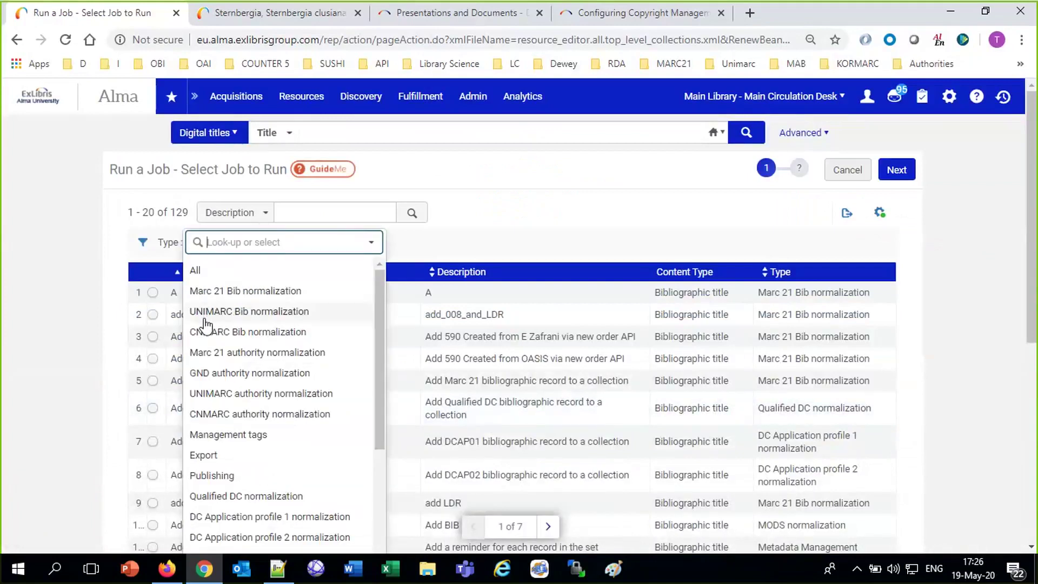
type("inf")
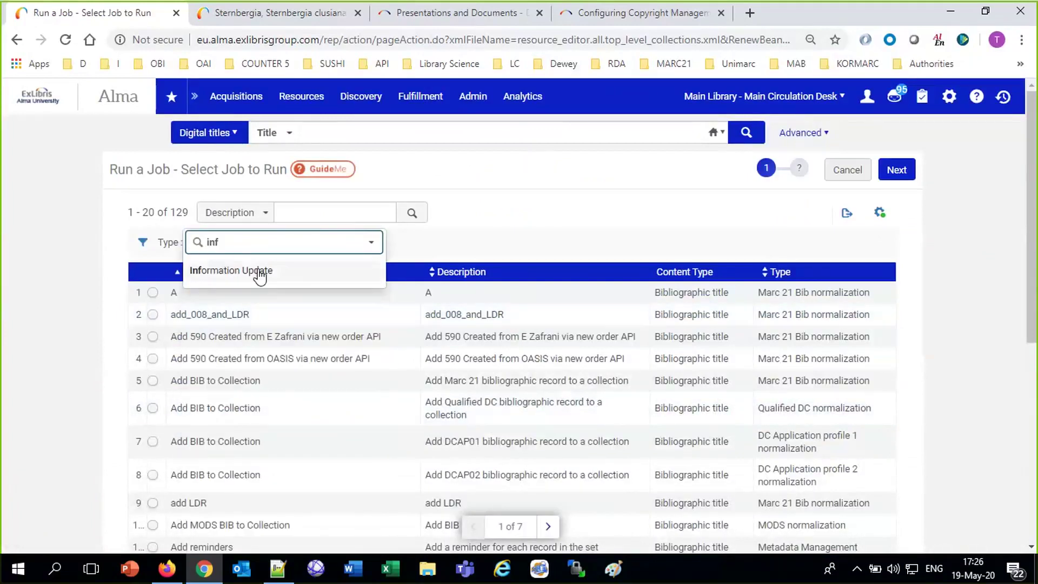
left_click(257, 272)
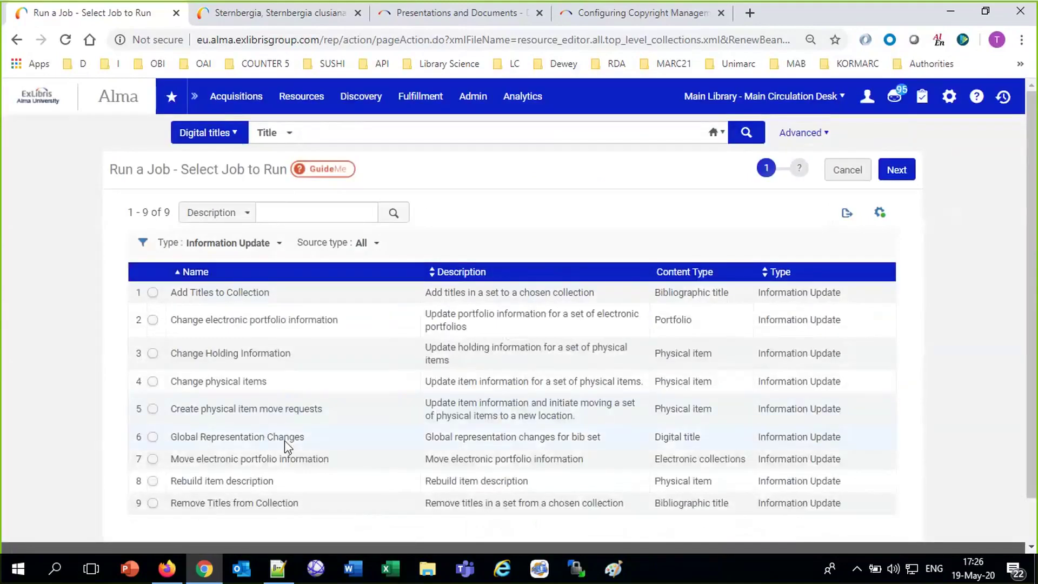
left_click(153, 438)
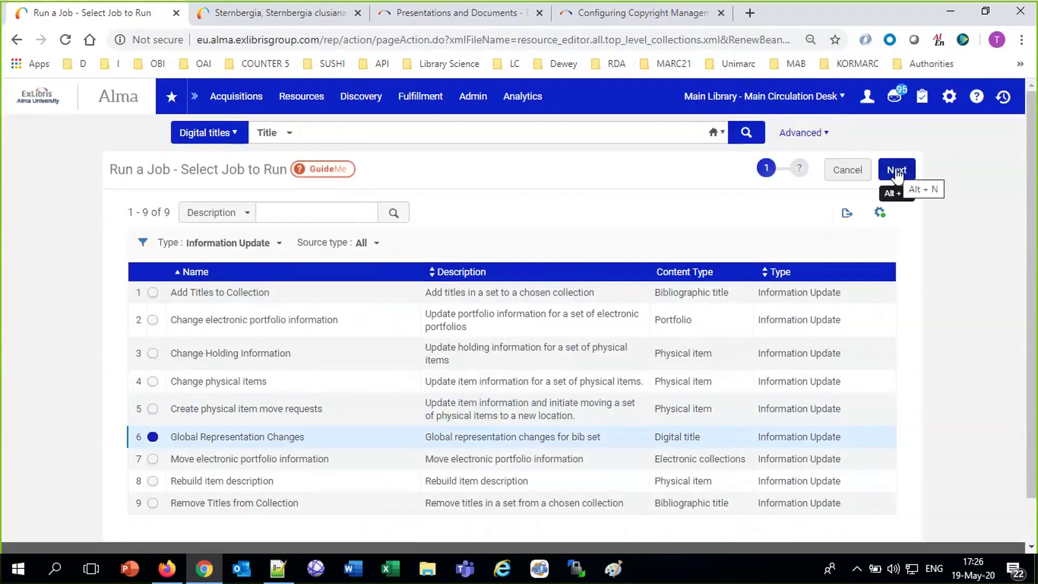
left_click(896, 171)
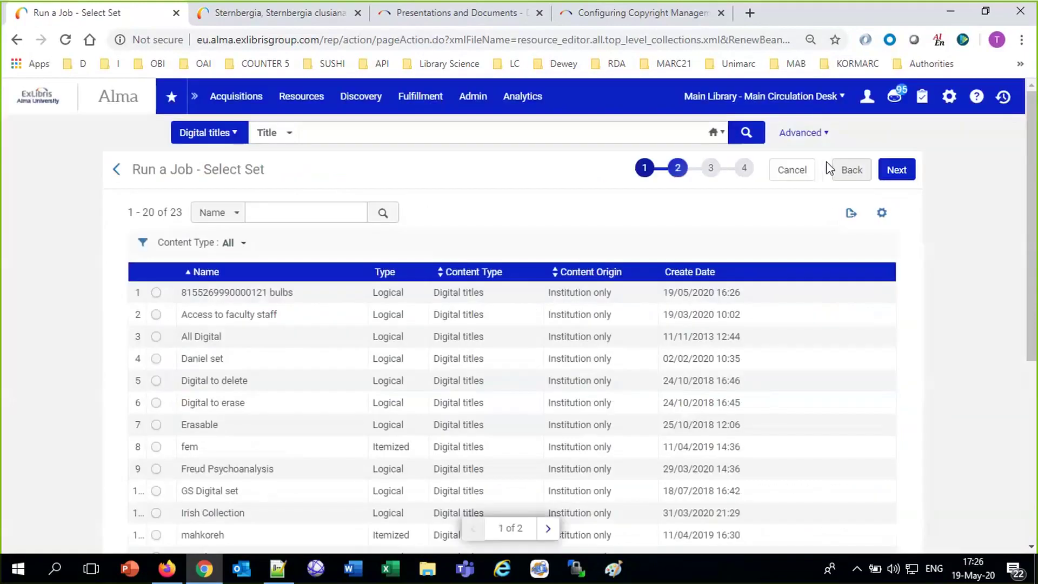
left_click(297, 205)
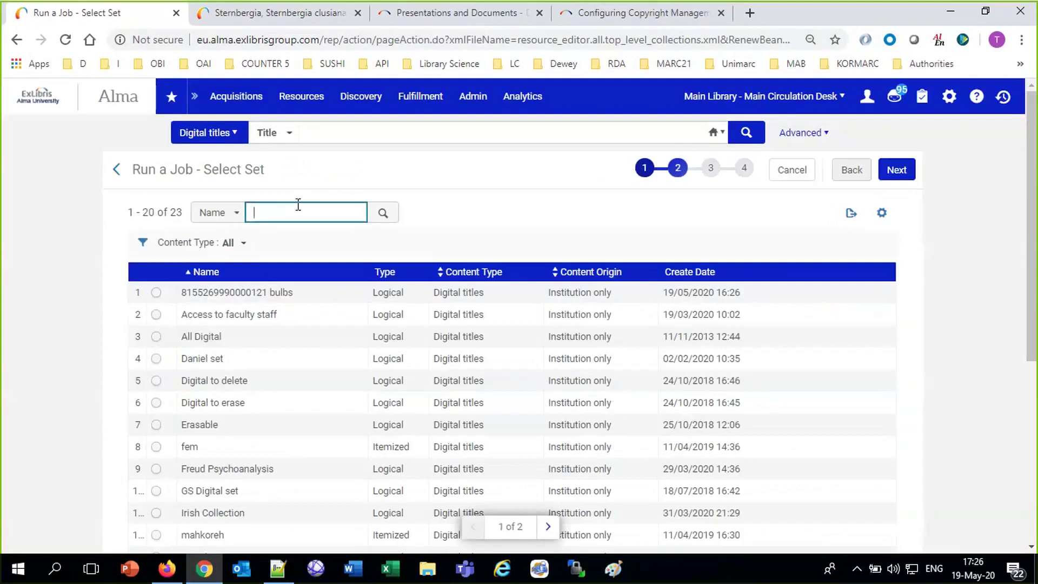
type("bulbs")
key("Return")
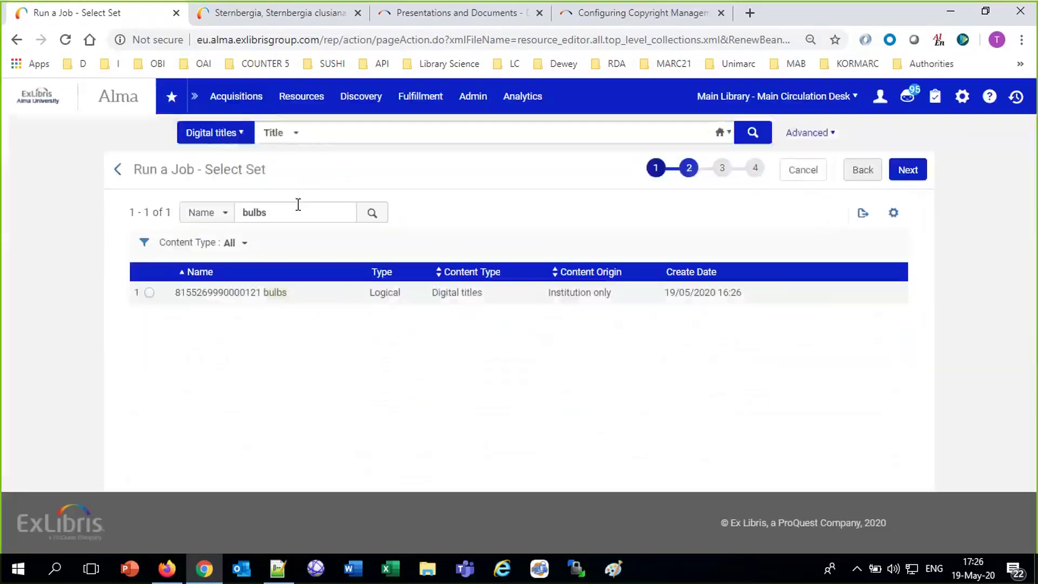
left_click(148, 293)
left_click(907, 169)
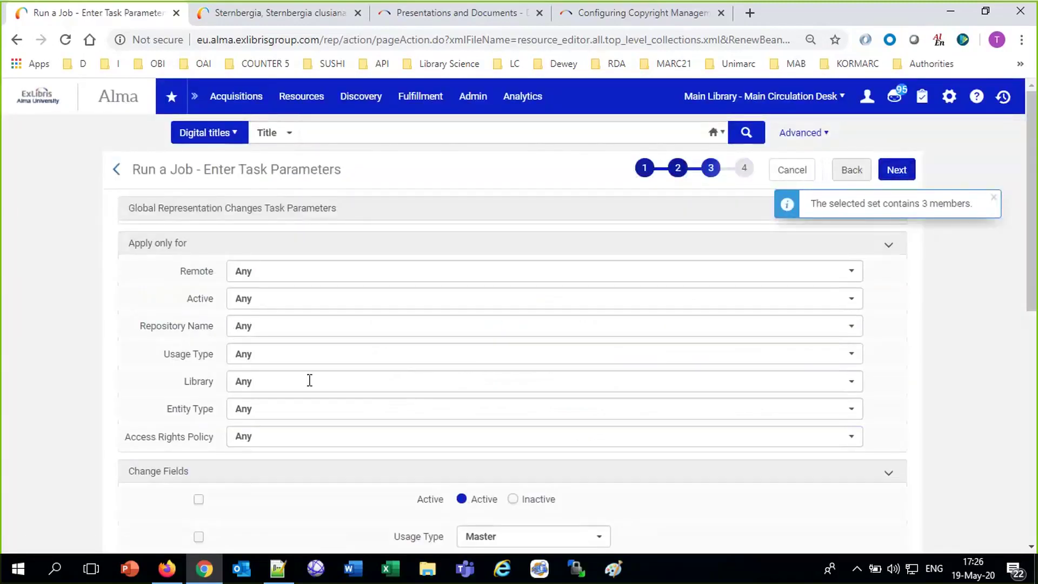
Set the Access Rights Policy to Afternoon session faculty and submit the job.
scroll(309, 381, "down", 7)
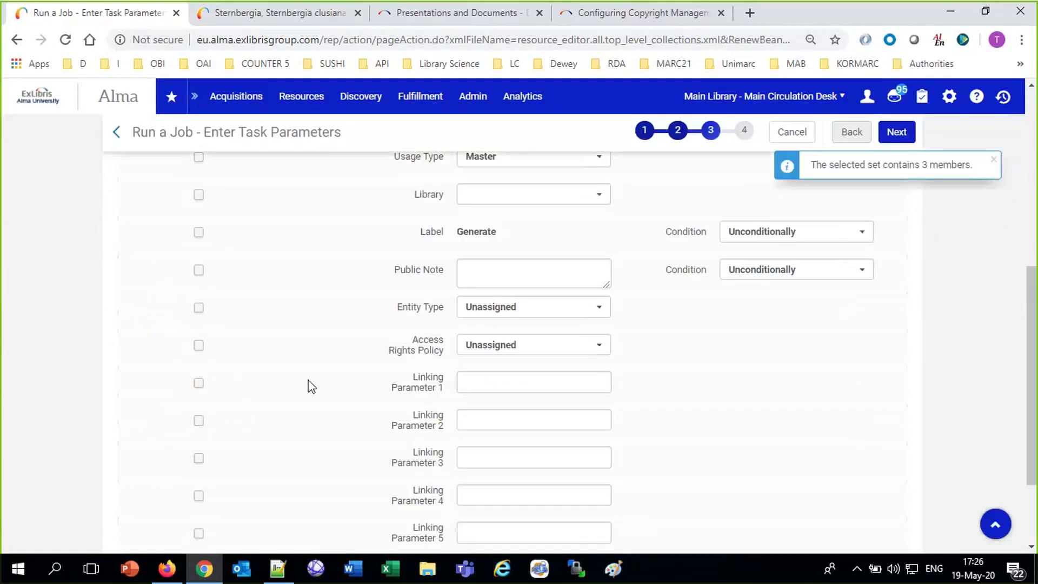
scroll(311, 385, "down", 3)
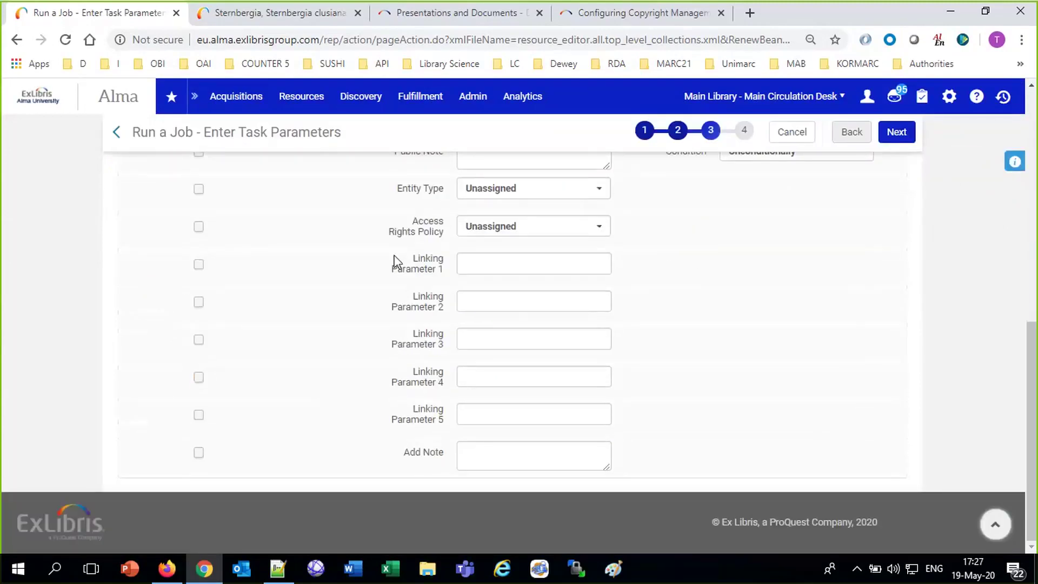
left_click(198, 227)
left_click(513, 227)
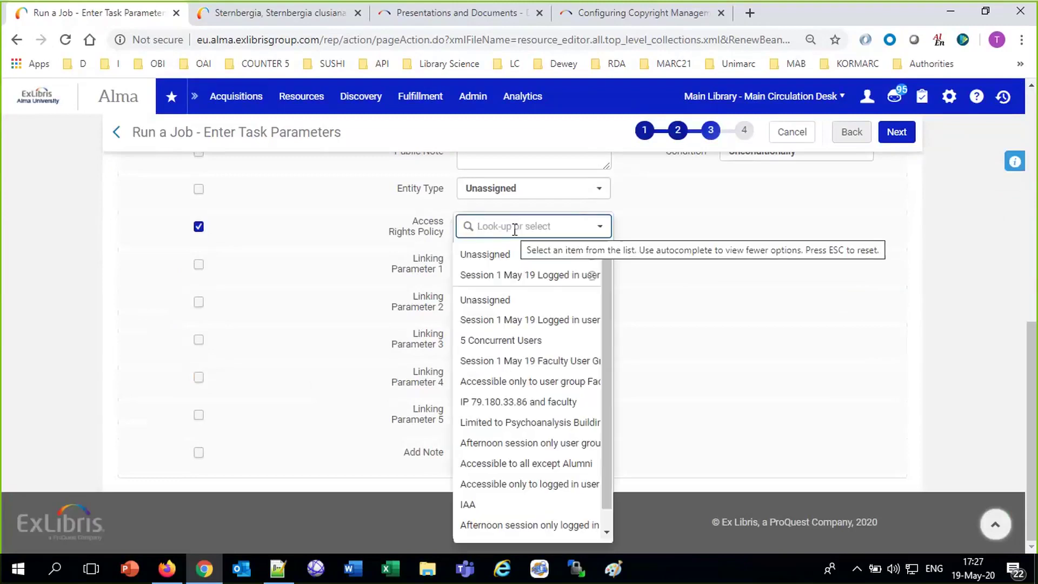
type("after")
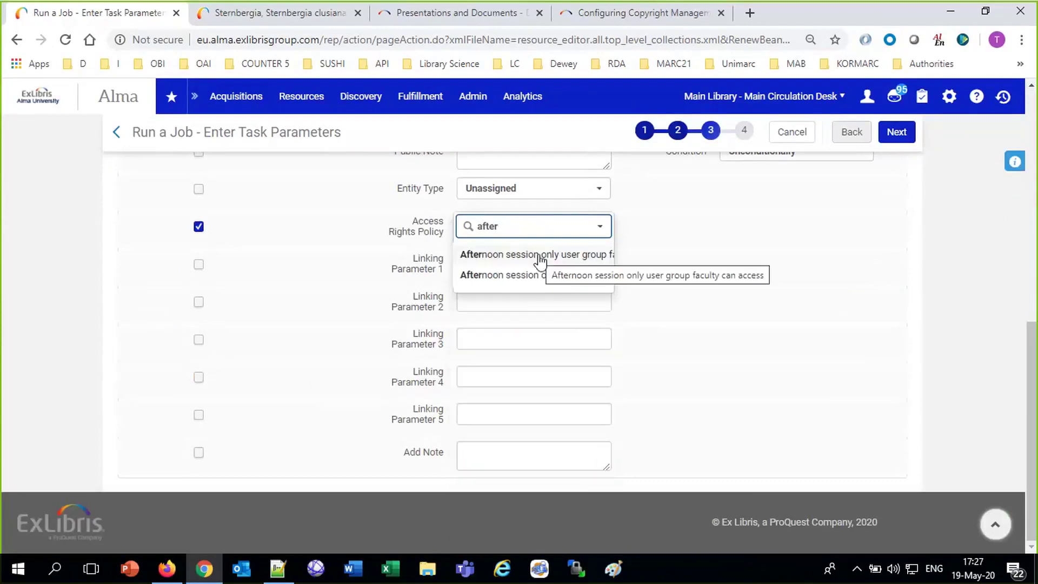
left_click(540, 257)
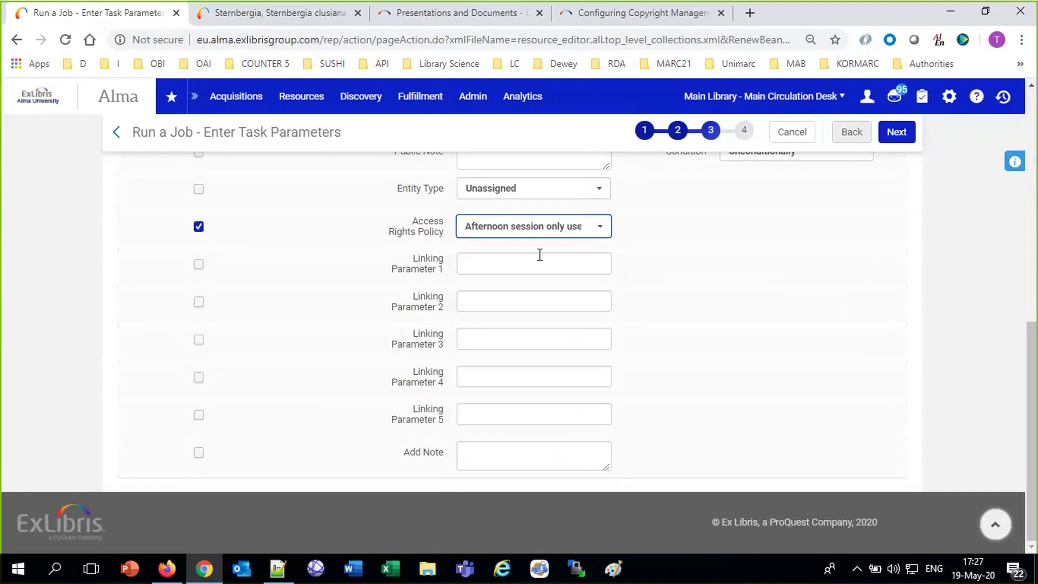
left_click(906, 133)
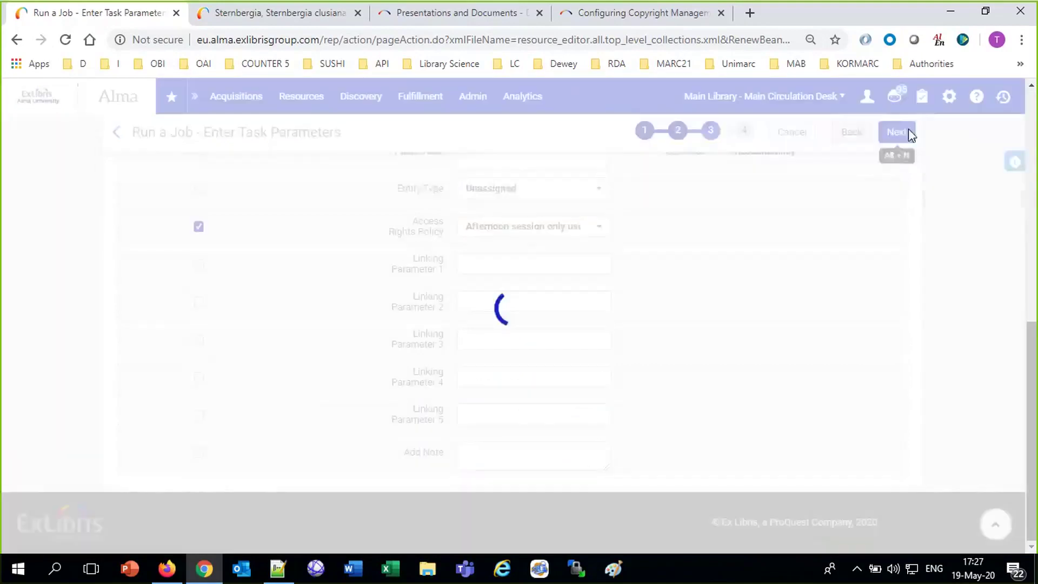
left_click(897, 169)
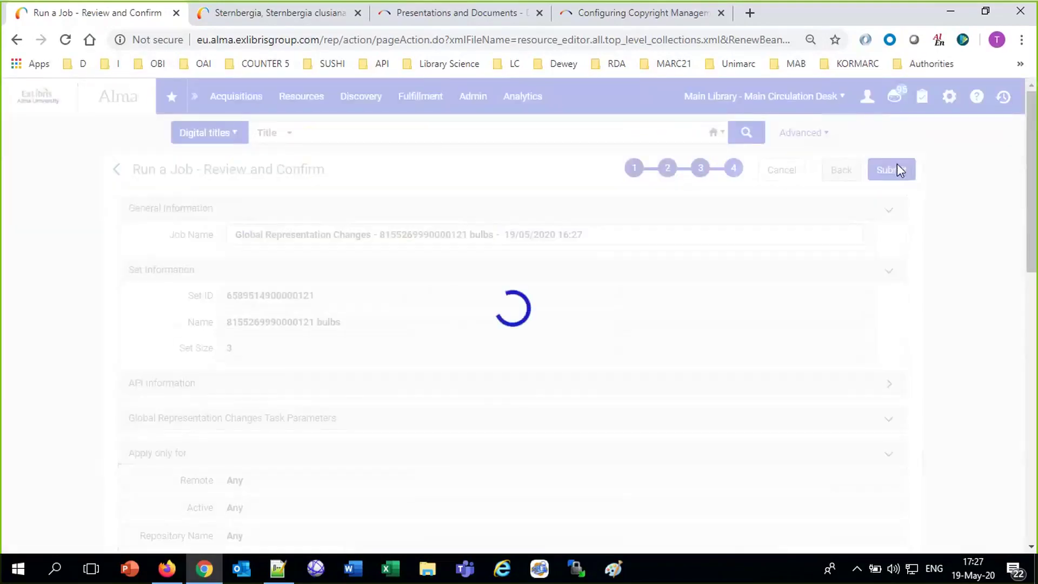
Confirm the job, then open its report from the Monitor Jobs History tab.
left_click(788, 238)
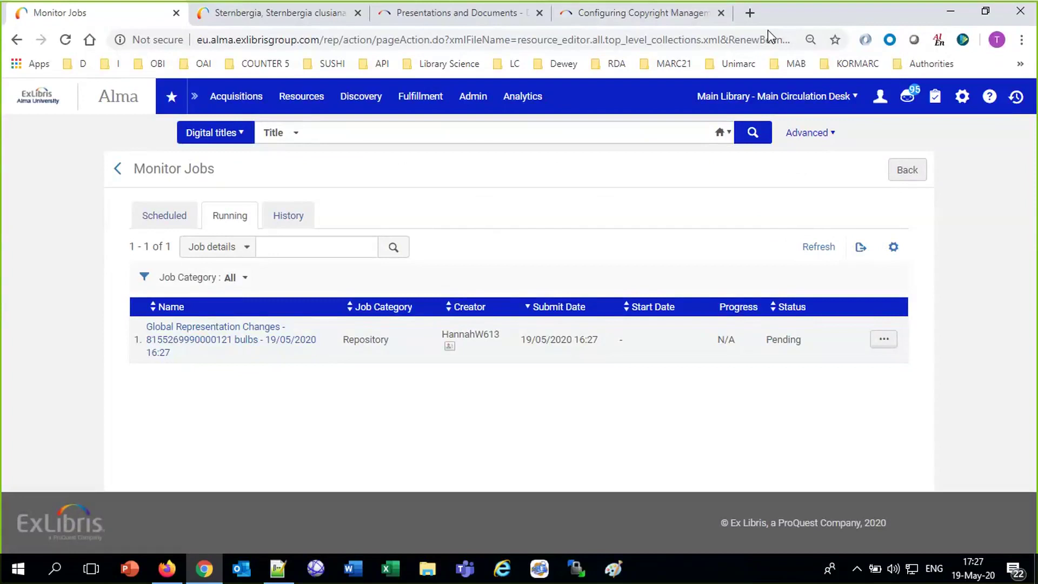
left_click(651, 28)
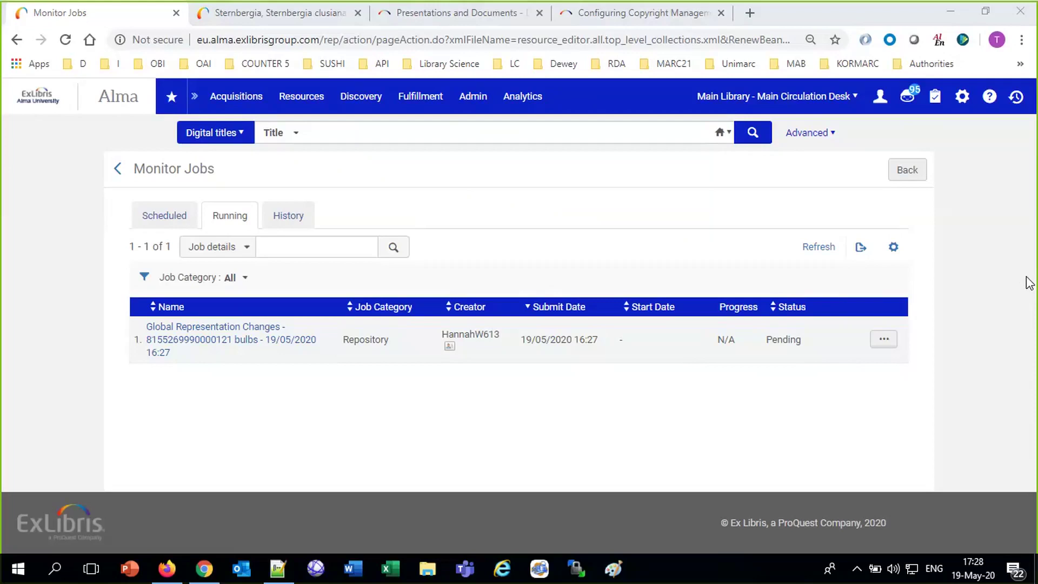
left_click(37, 349)
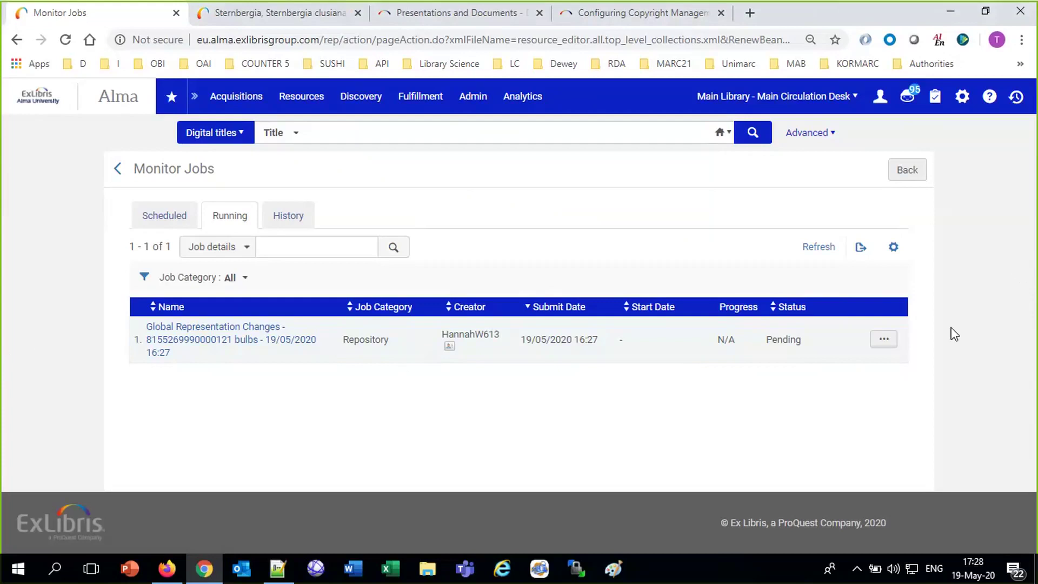
left_click(817, 249)
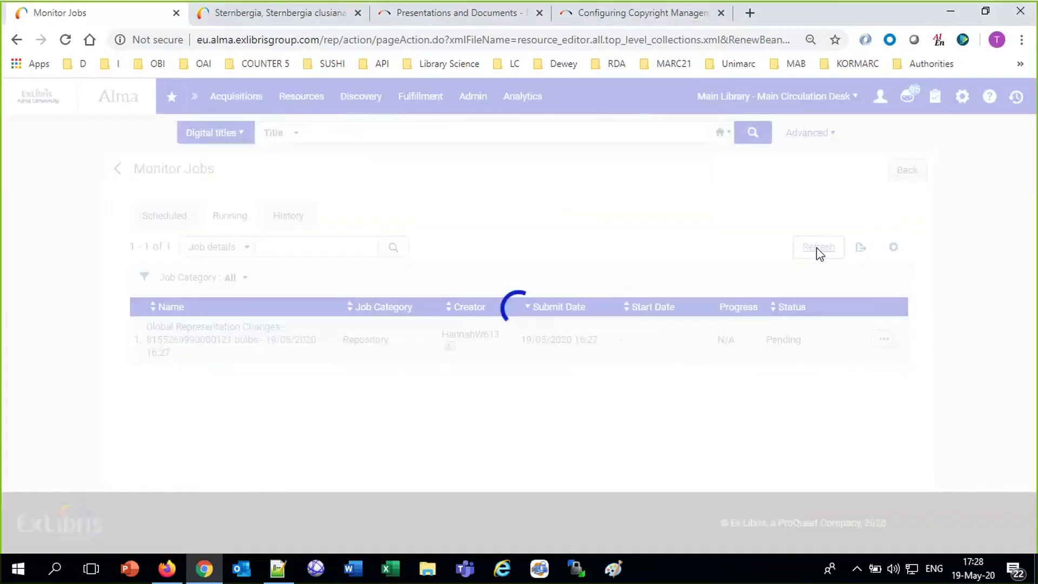
left_click(288, 217)
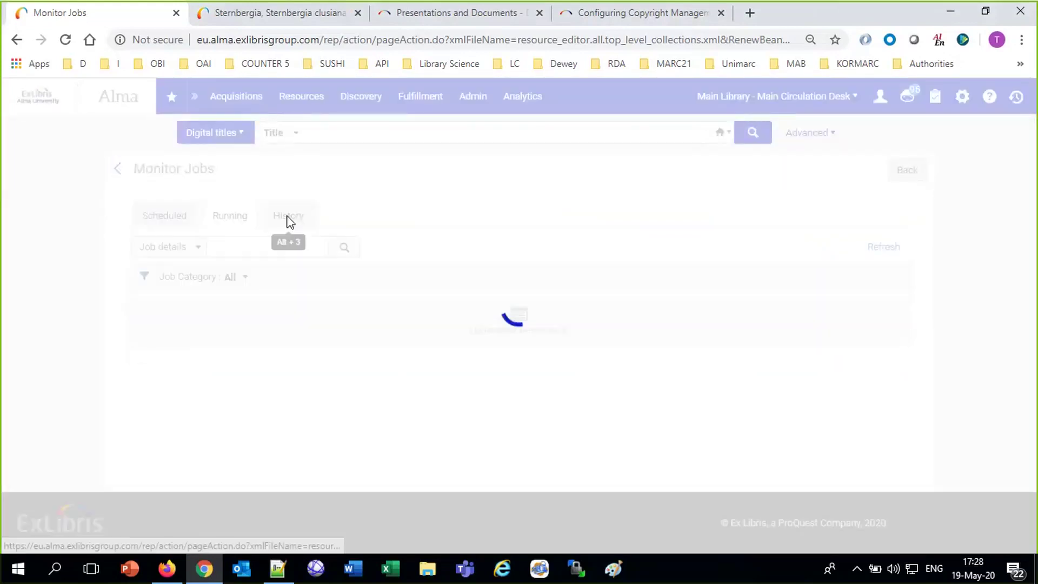
left_click(876, 333)
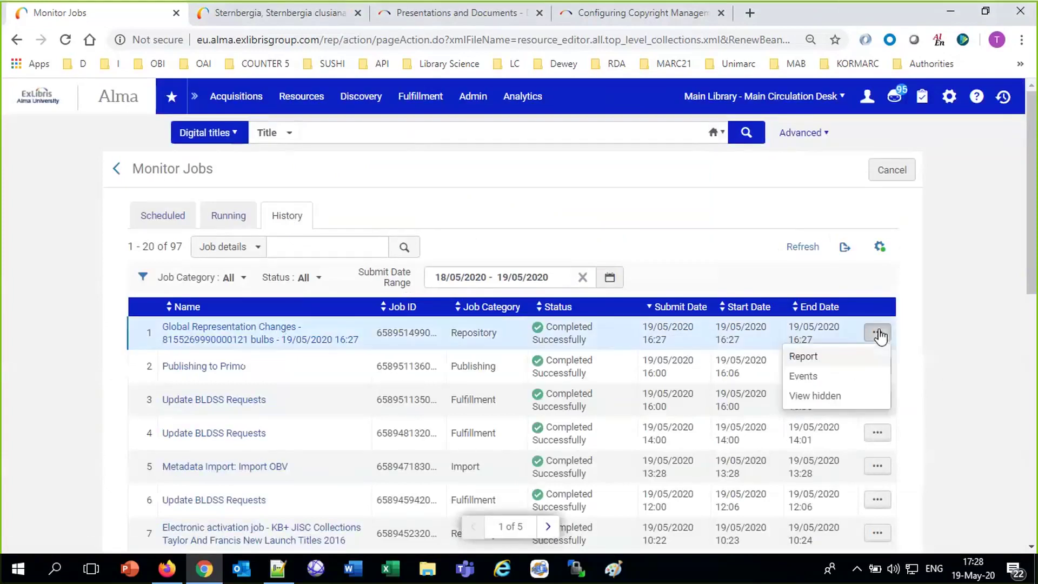
left_click(800, 357)
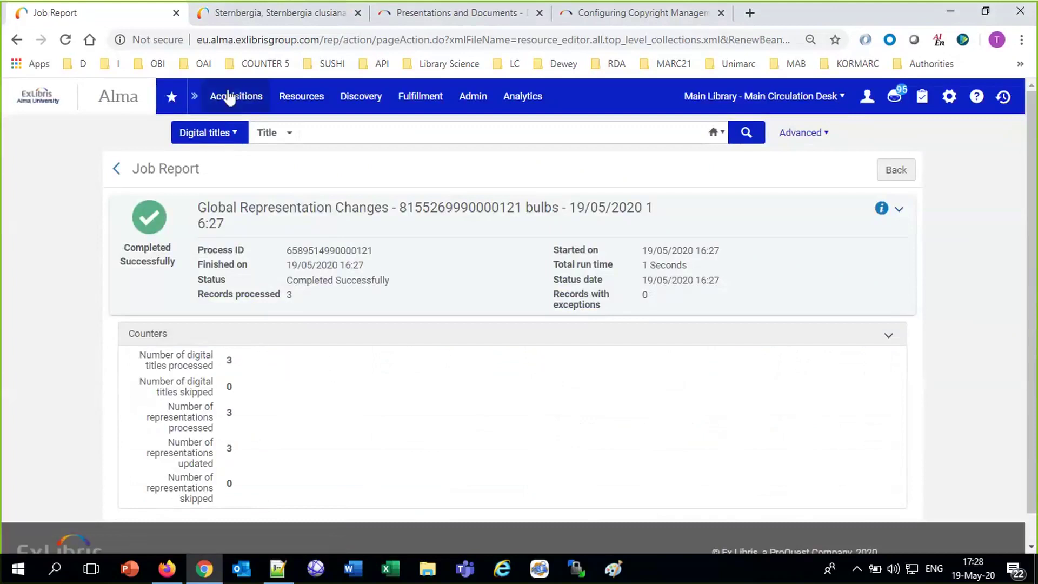
Browse the Discovery and Resources menus to reach recent digital title searches.
left_click(359, 95)
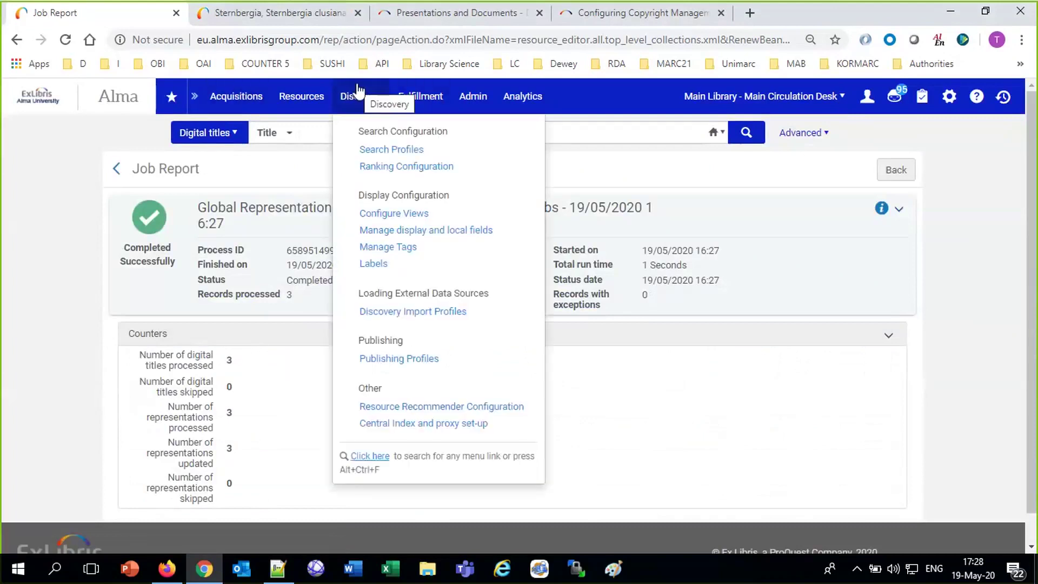
left_click(303, 106)
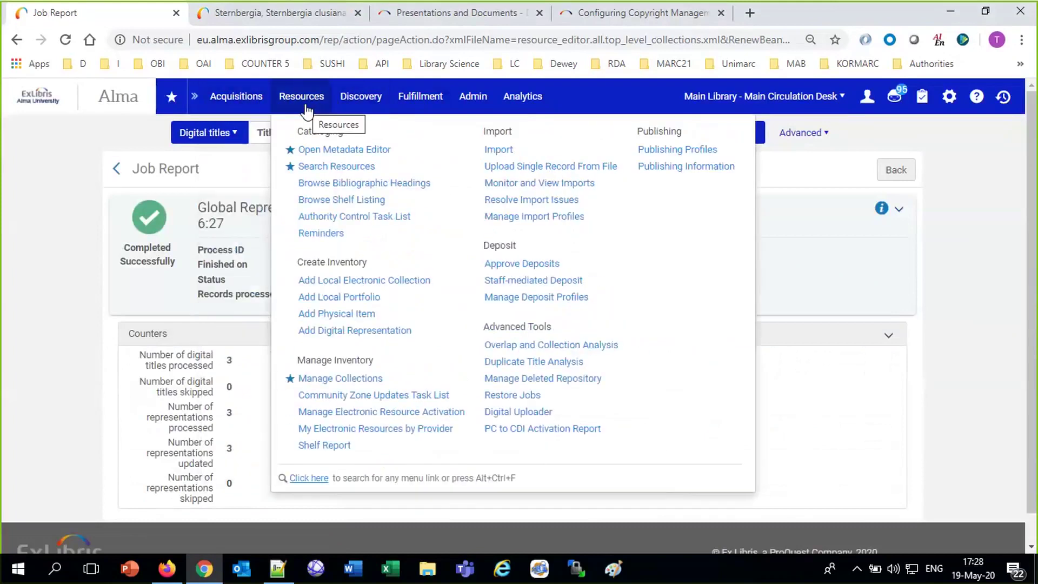
left_click(308, 133)
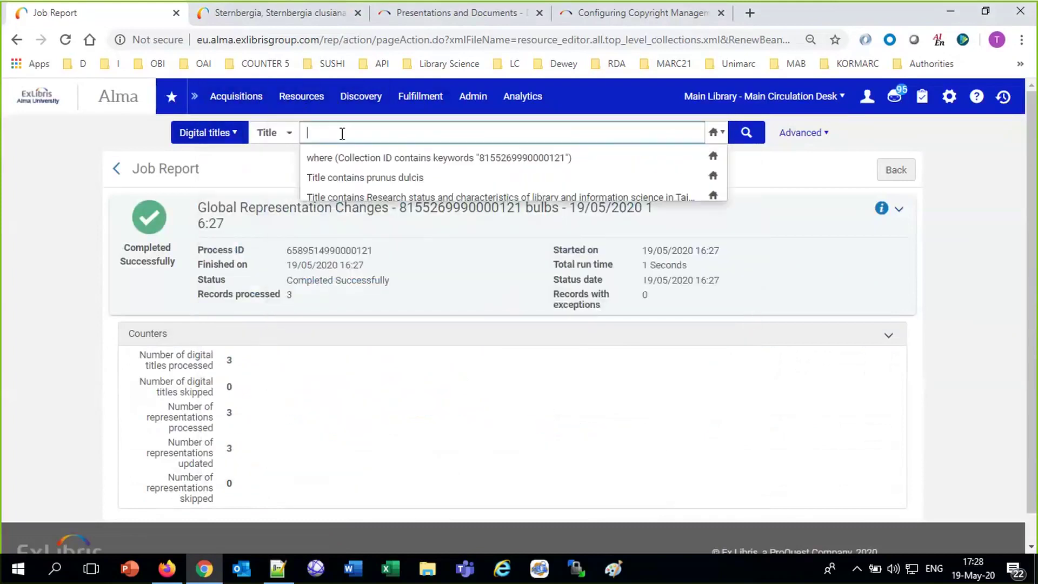
Rerun the Collection ID search and view the Jerusalem Autumn Crocus representation's change history.
left_click(376, 160)
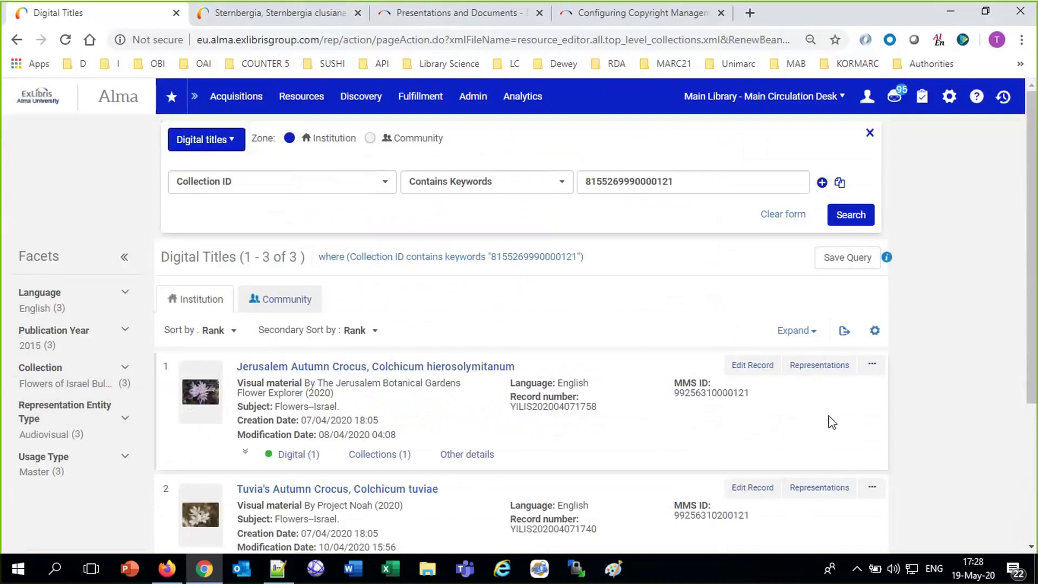
left_click(839, 365)
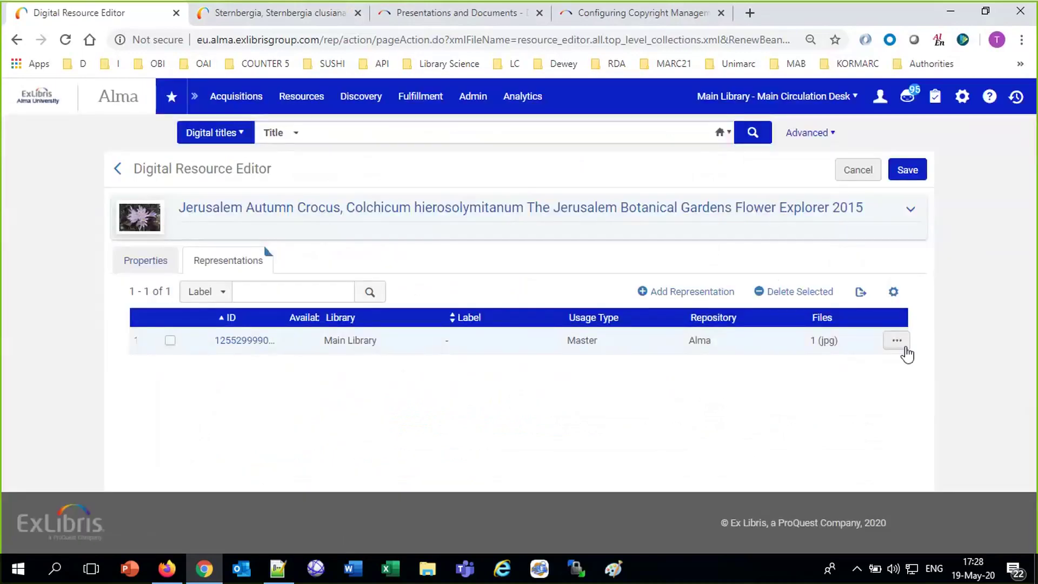
left_click(898, 344)
left_click(817, 384)
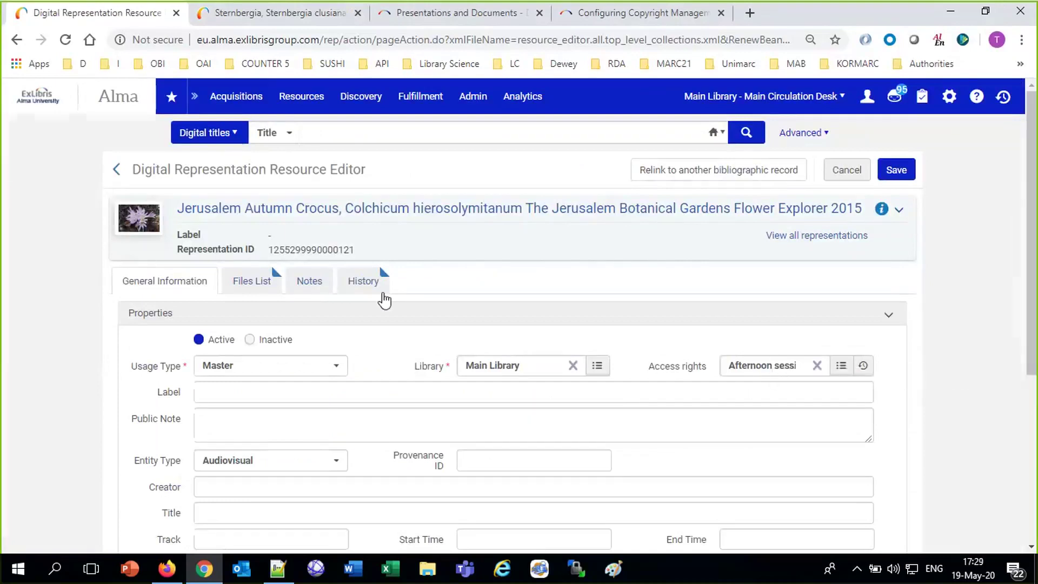
left_click(359, 281)
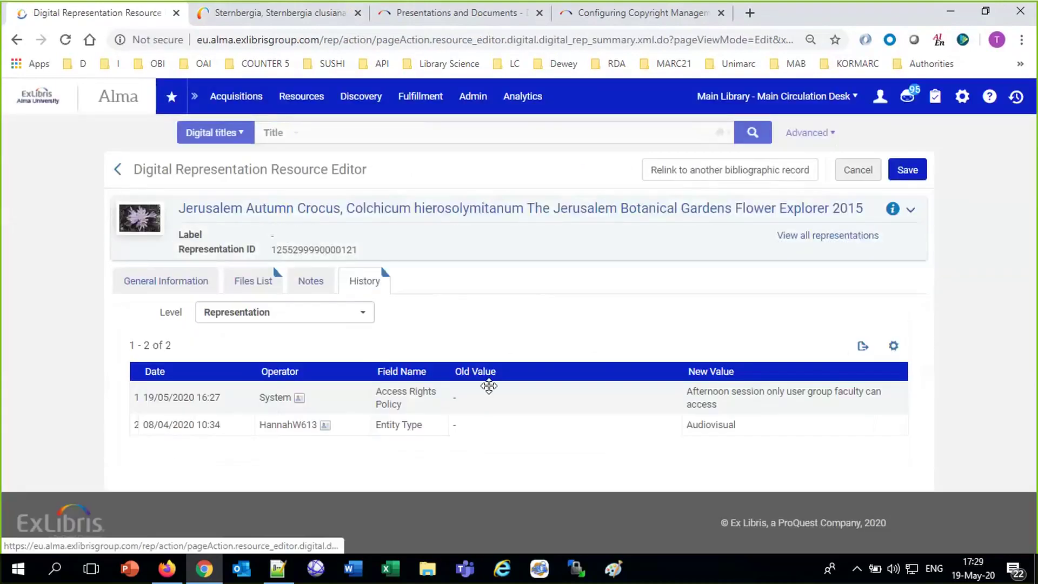
double_click(274, 398)
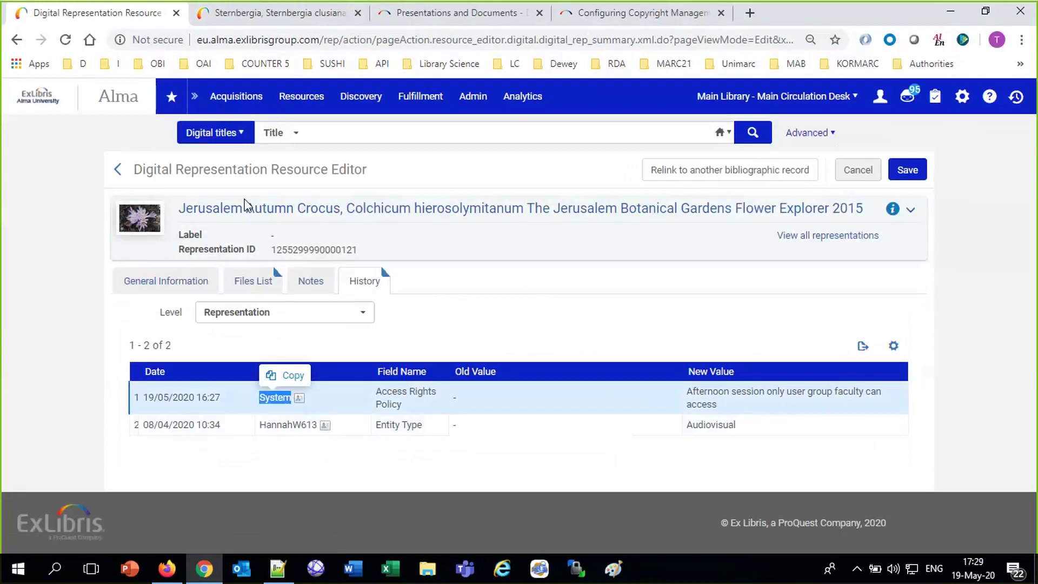
left_click(245, 16)
Search Primo's Library Catalog for 'autumn crocus'.
left_click(61, 324)
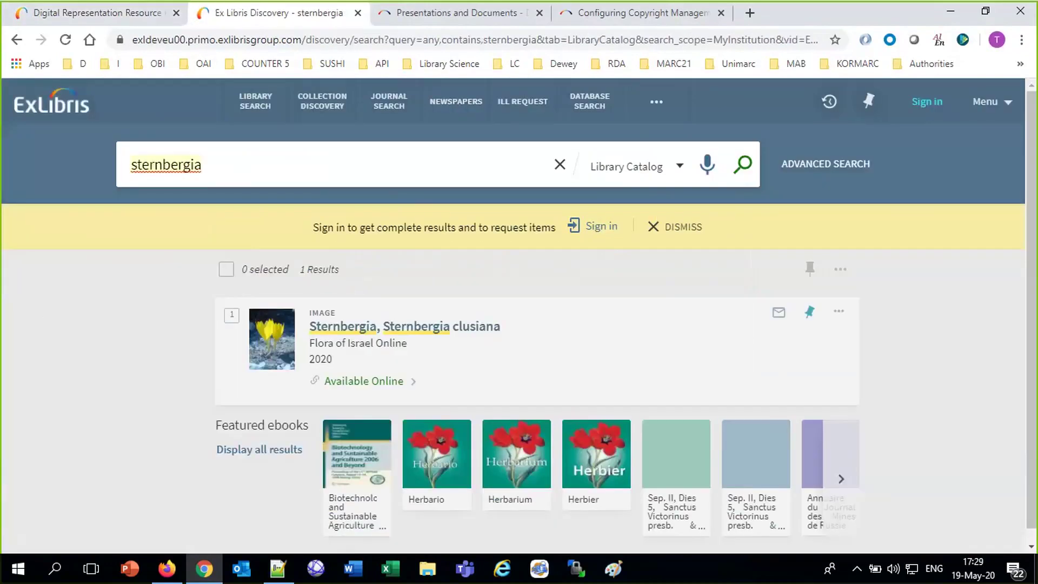
key("ctrl+a")
type("autumn")
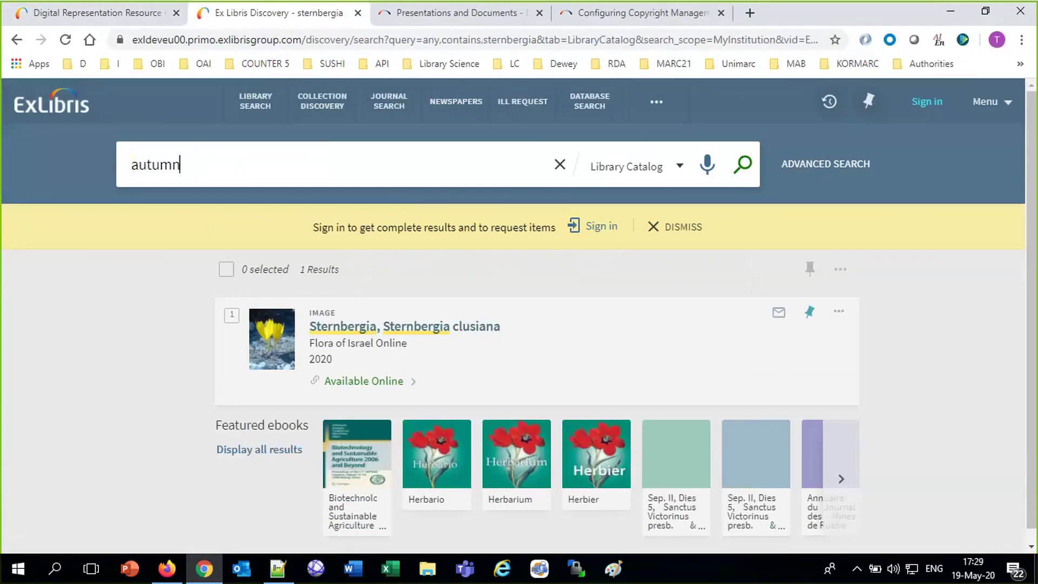
type(" crocus")
key("Return")
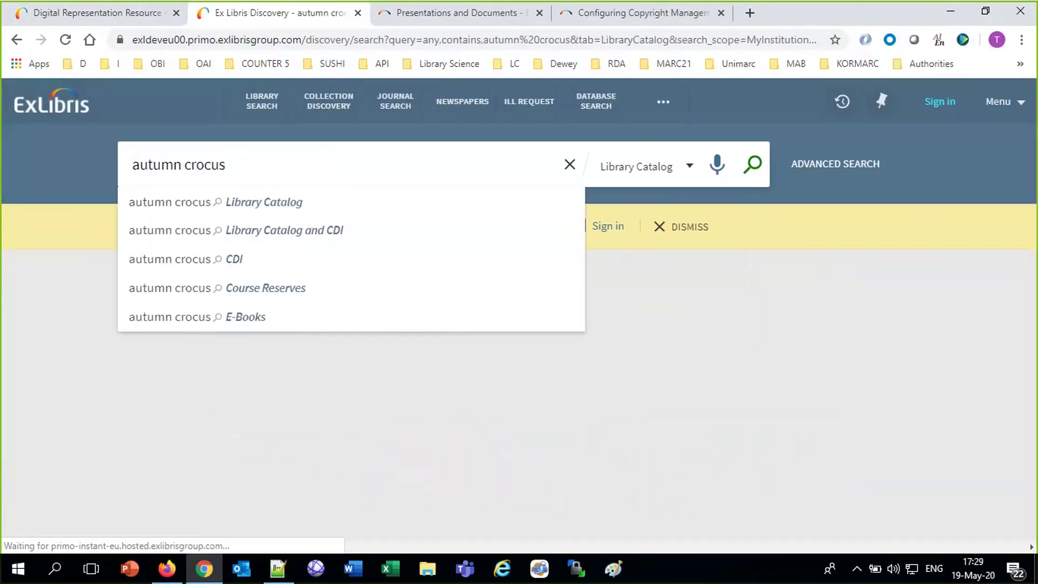
left_click(170, 202)
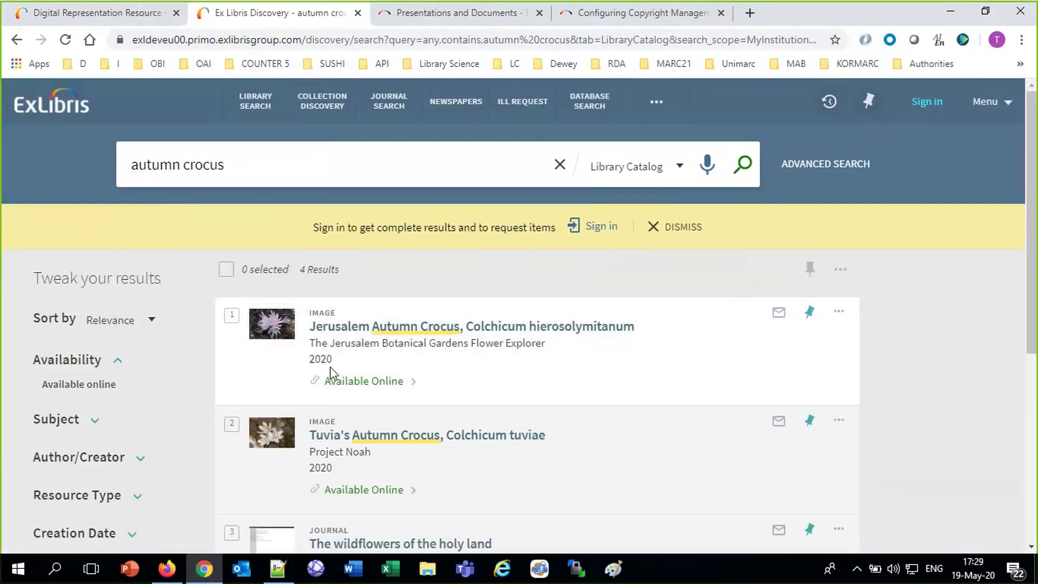
View Jerusalem Autumn Crocus's online record, then close it and return to Alma.
left_click(347, 382)
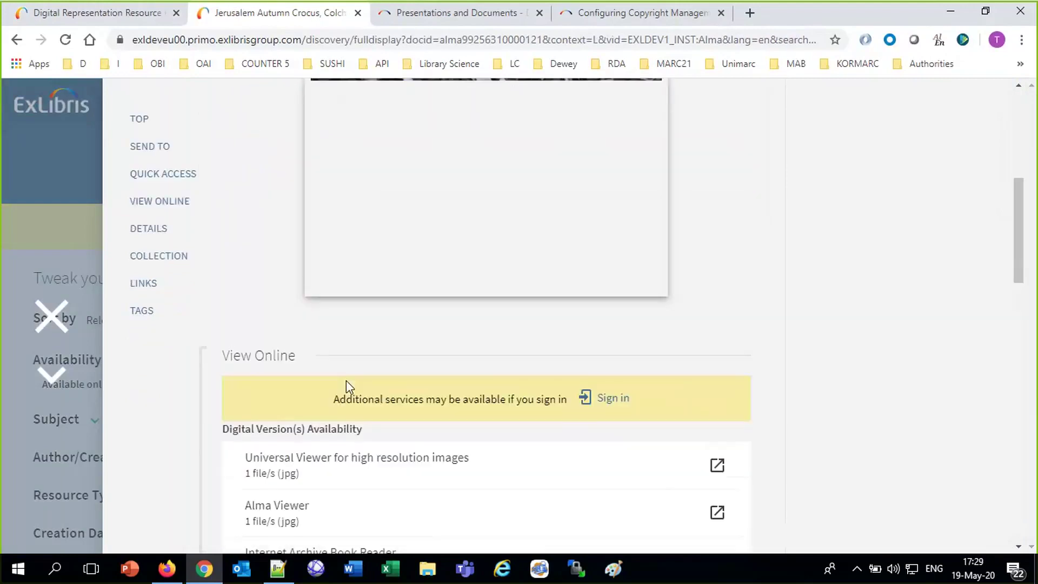
scroll(355, 486, "down", 15)
scroll(357, 478, "up", 5)
scroll(359, 478, "up", 15)
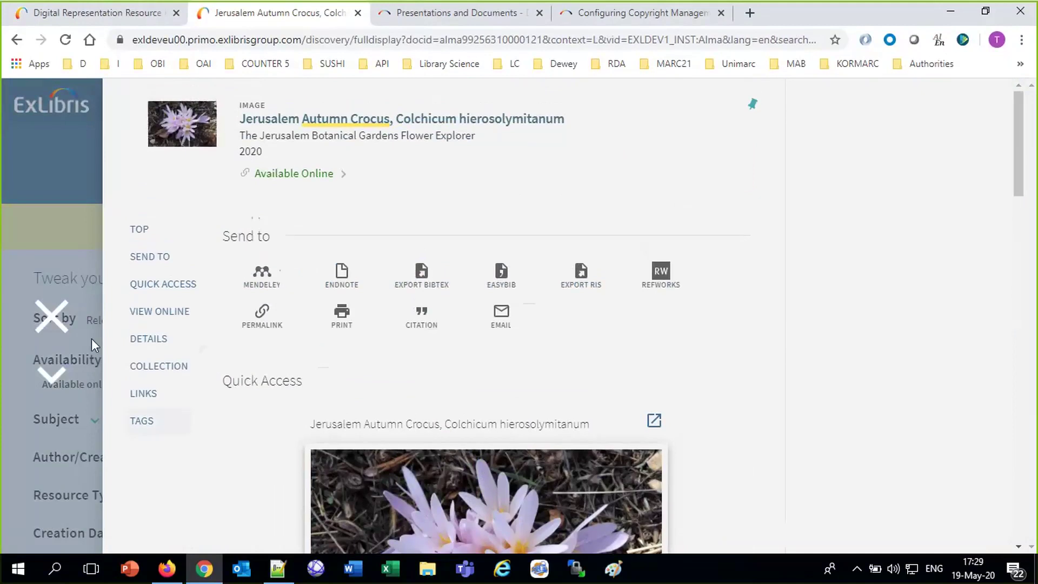
left_click(51, 316)
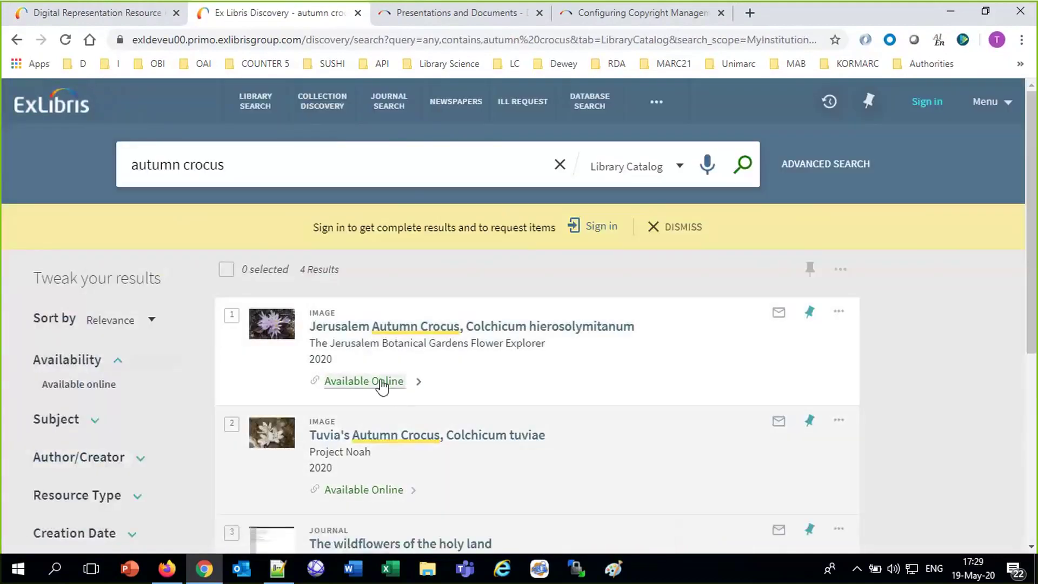
left_click(150, 14)
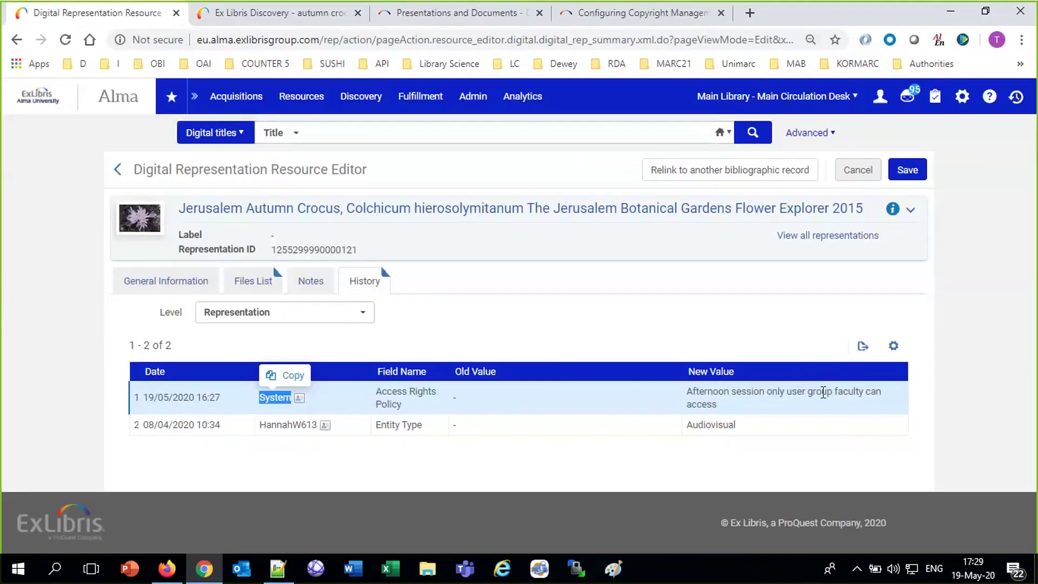
left_click(167, 286)
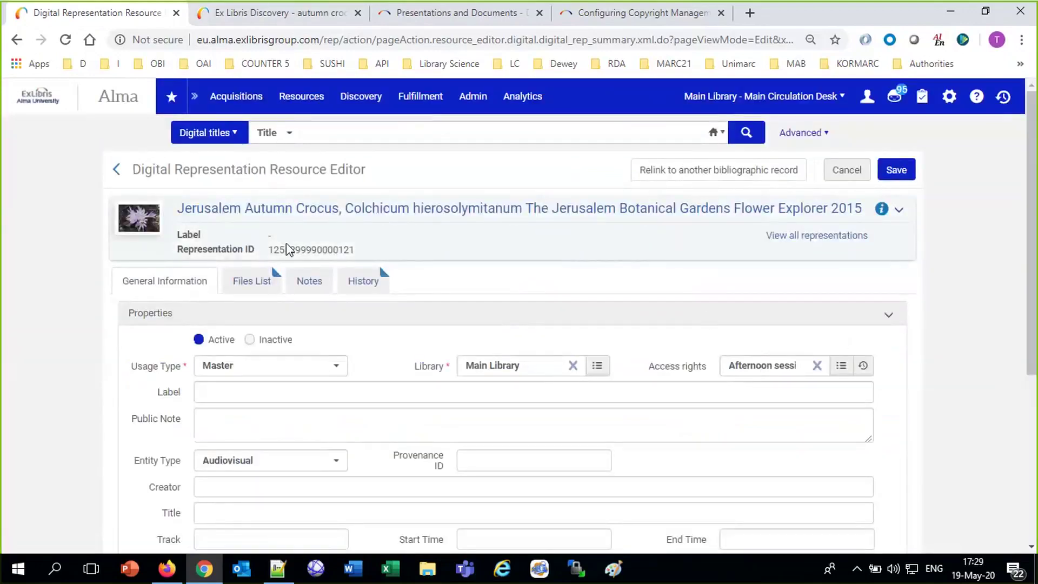
left_click(280, 226)
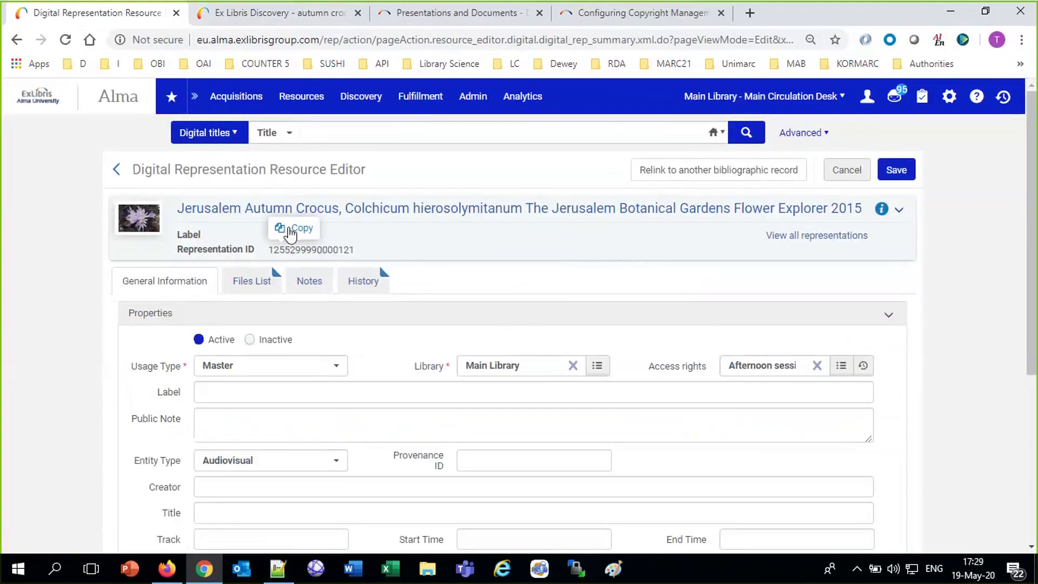
key("ctrl+Tab")
key("ctrl+a")
key("ctrl+v")
key("Return")
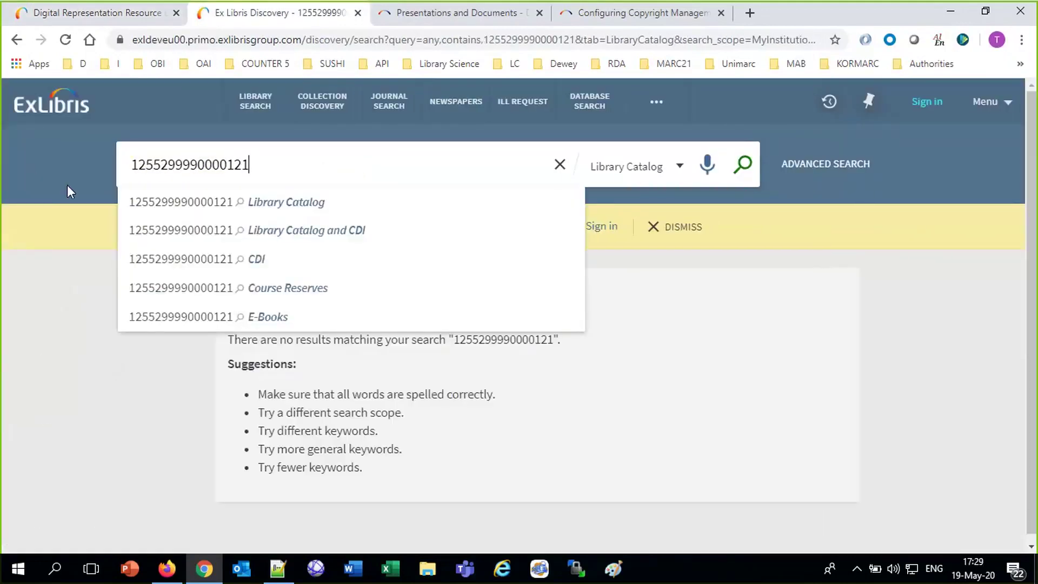
left_click(164, 204)
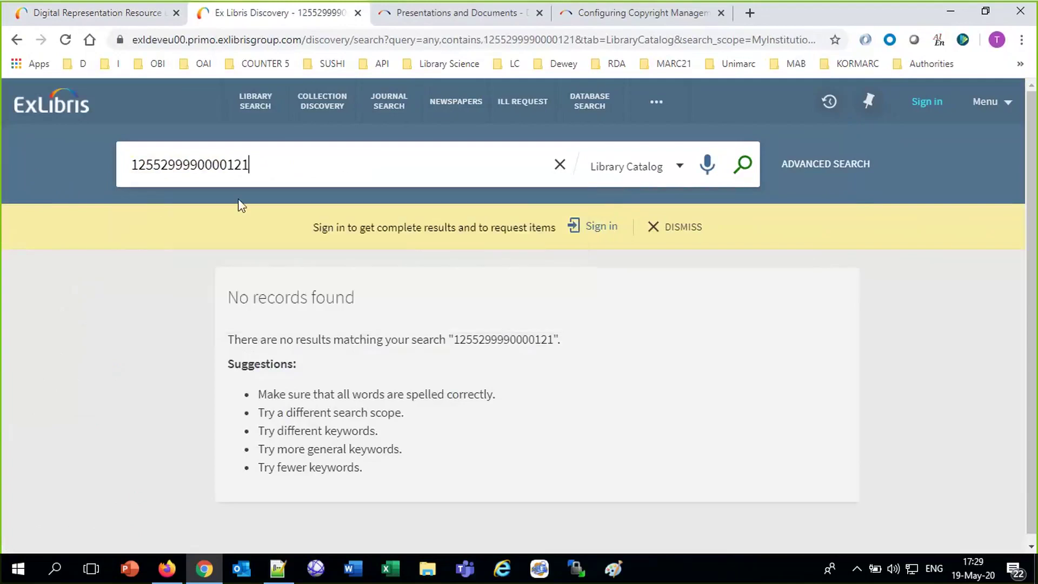
Copy the record's title from the Alma representation editor.
left_click(82, 19)
left_click_drag(175, 212, 528, 218)
left_click(159, 188)
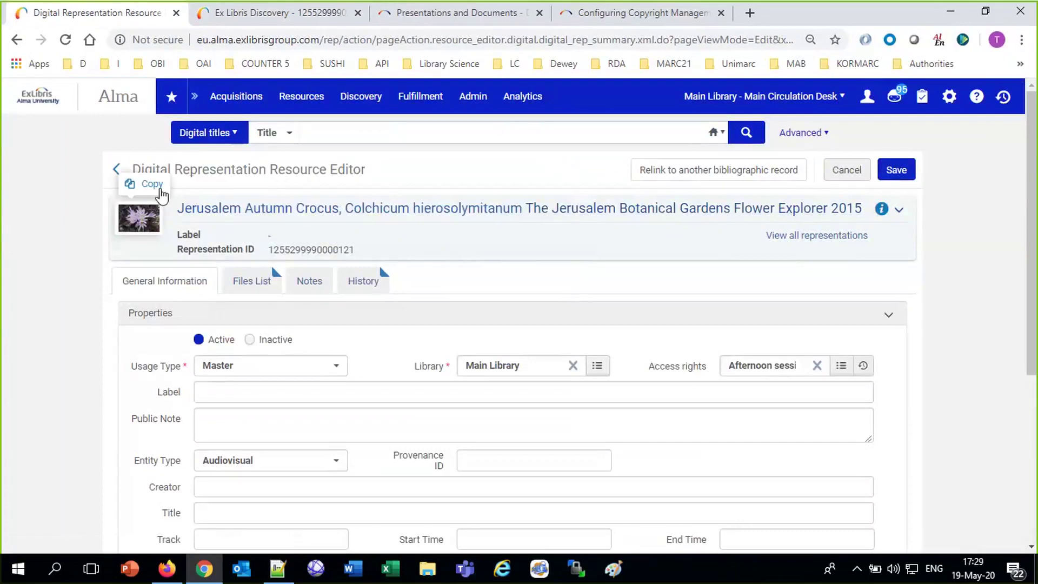
left_click(232, 17)
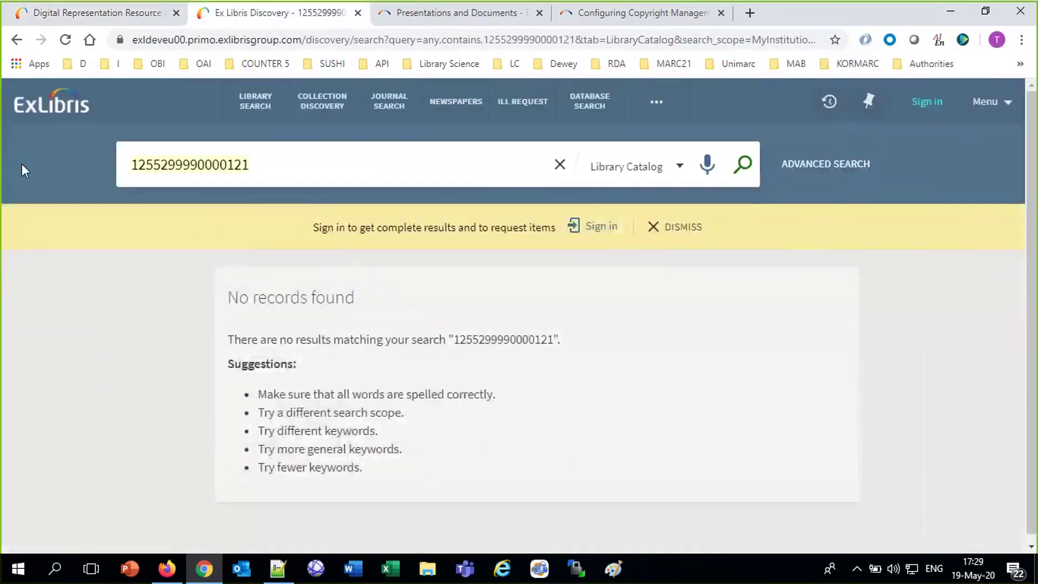
Search Primo by the copied title and review the record's faculty-only access note.
key("ctrl+a")
key("ctrl+v")
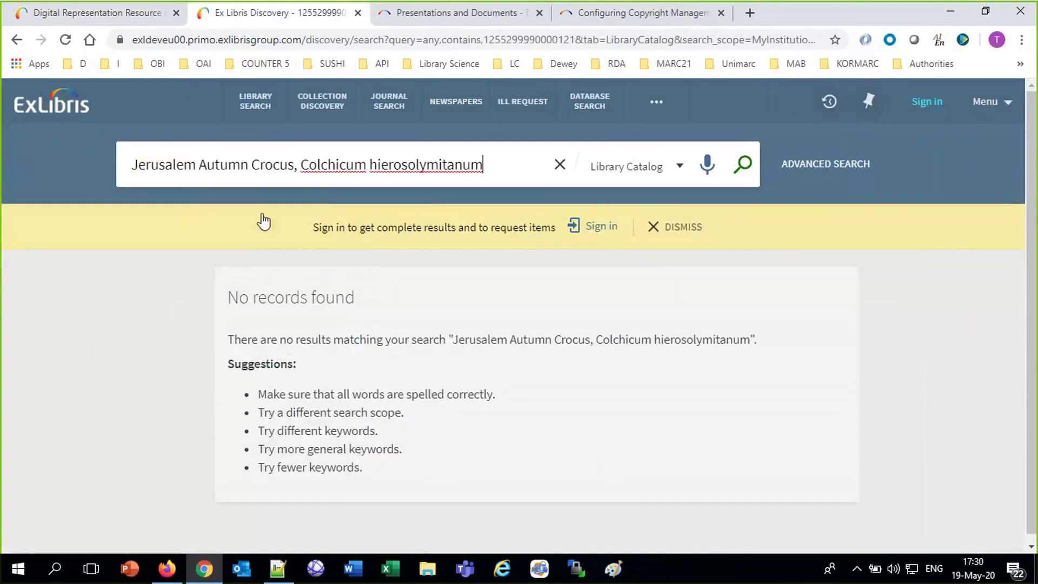
key("Return")
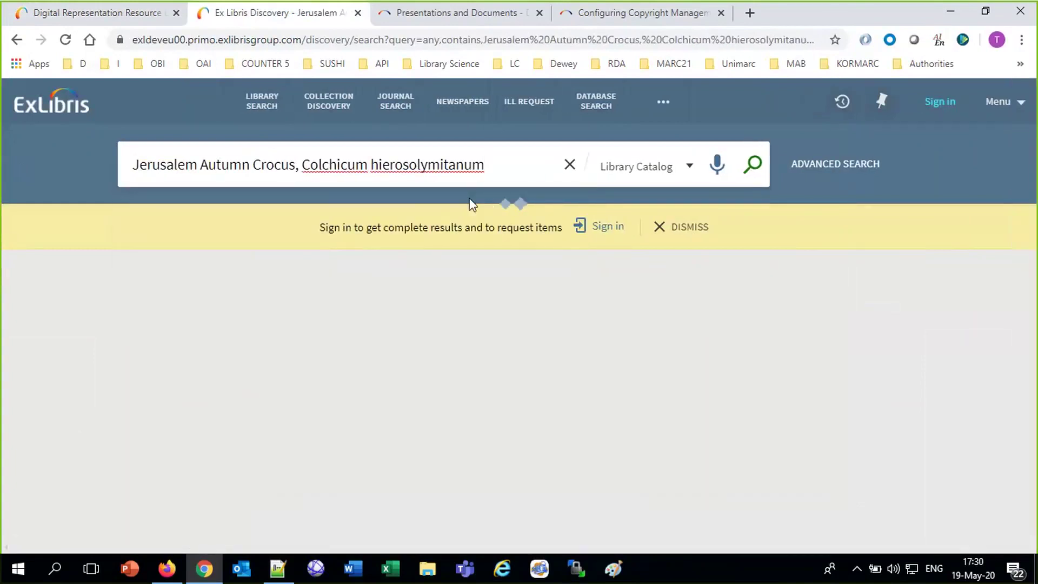
left_click(375, 381)
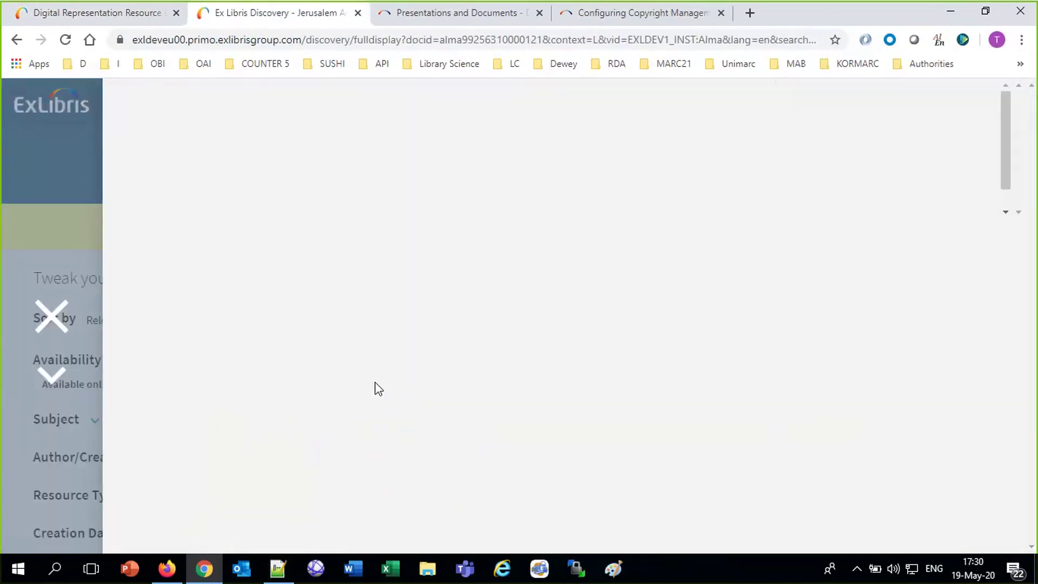
scroll(376, 387, "down", 3)
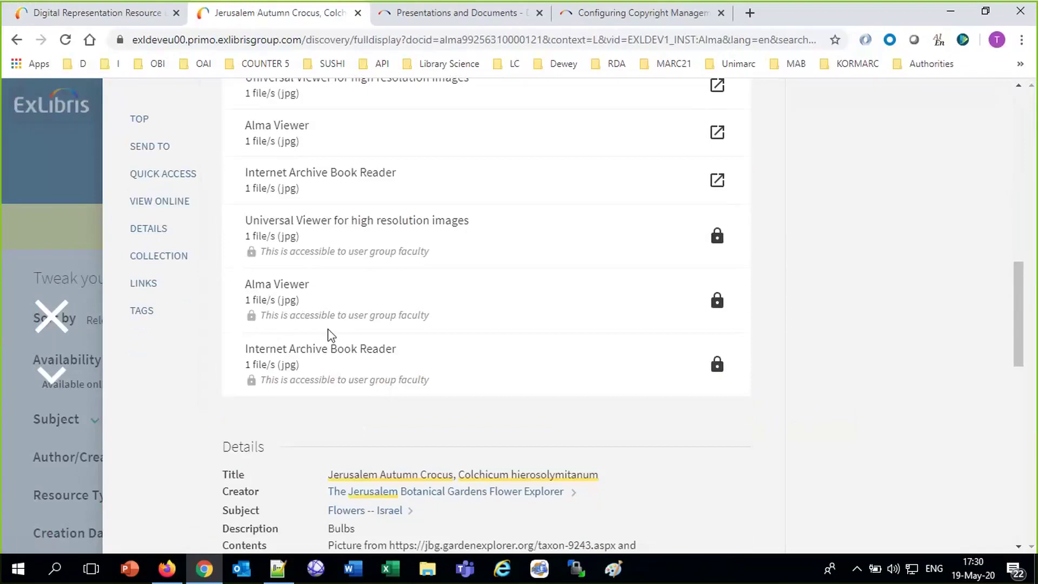
left_click_drag(1019, 343, 1036, 378)
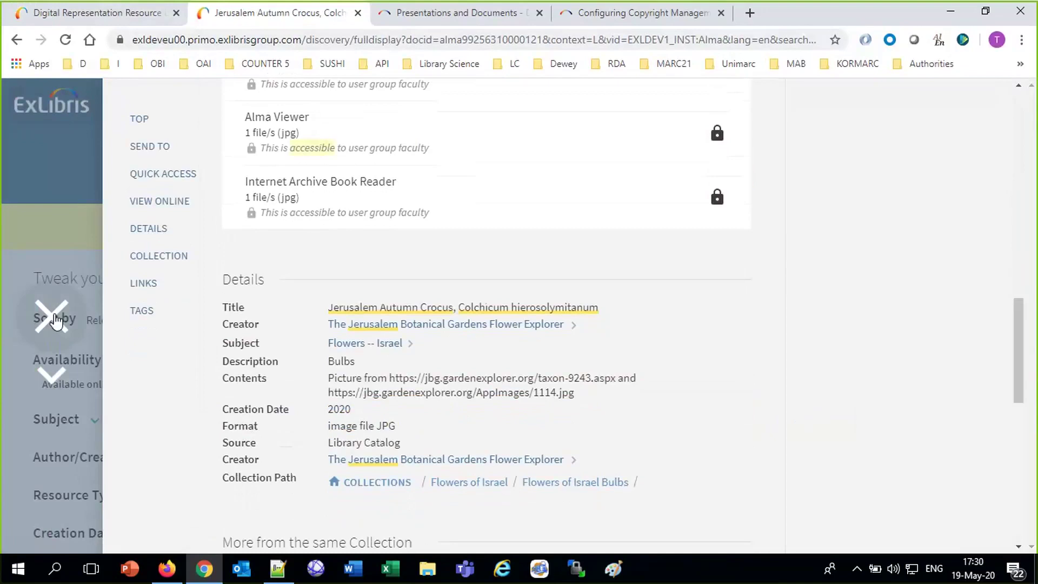
left_click(50, 13)
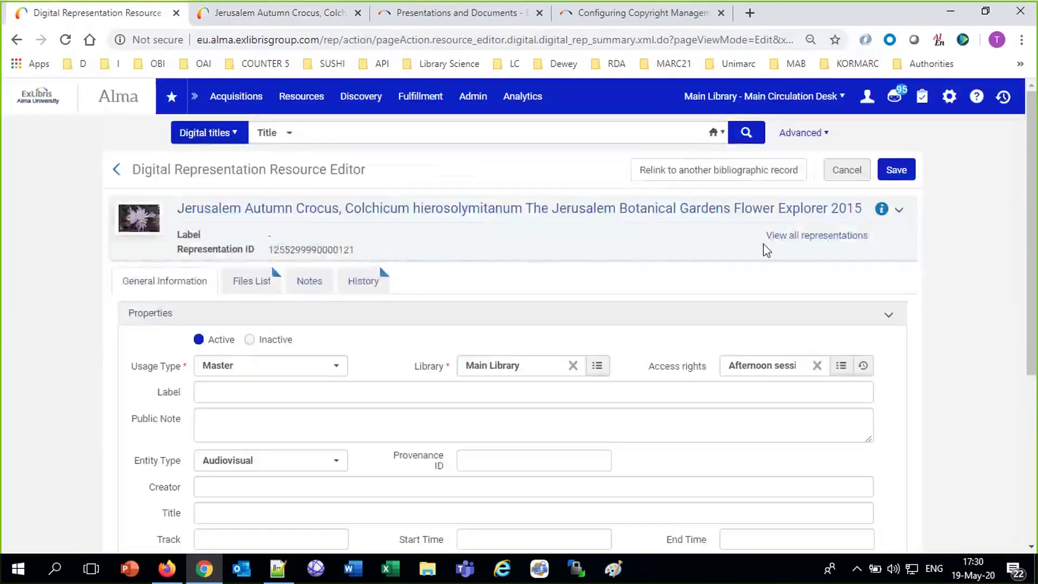
left_click(462, 105)
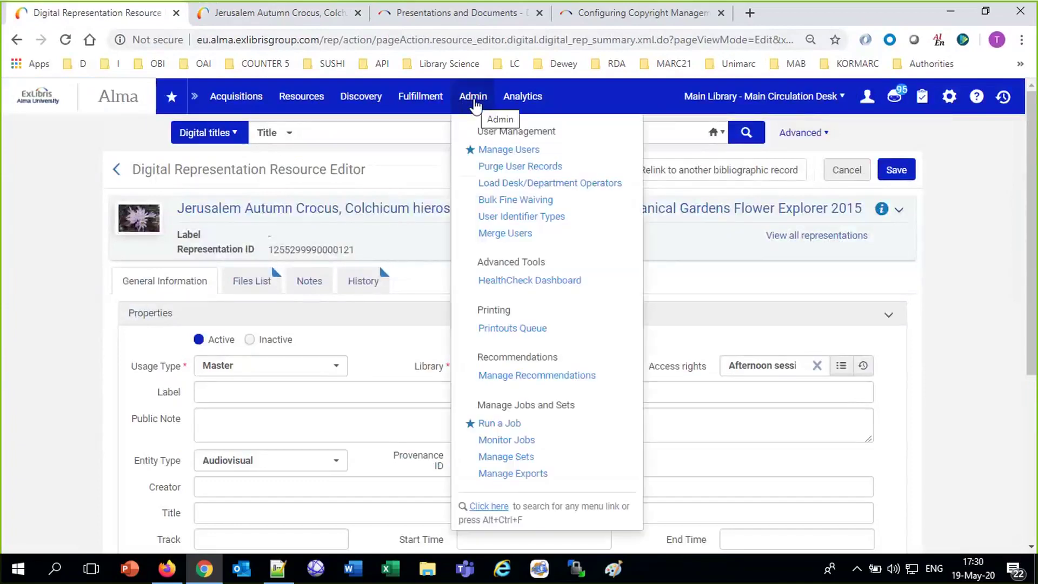
left_click(493, 426)
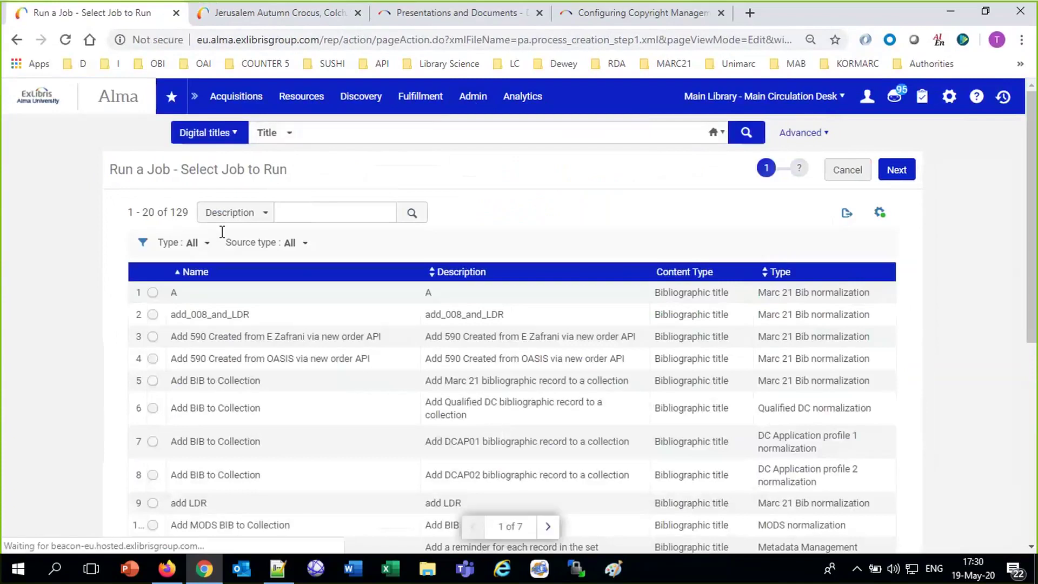
left_click(292, 211)
type("repre")
key("Return")
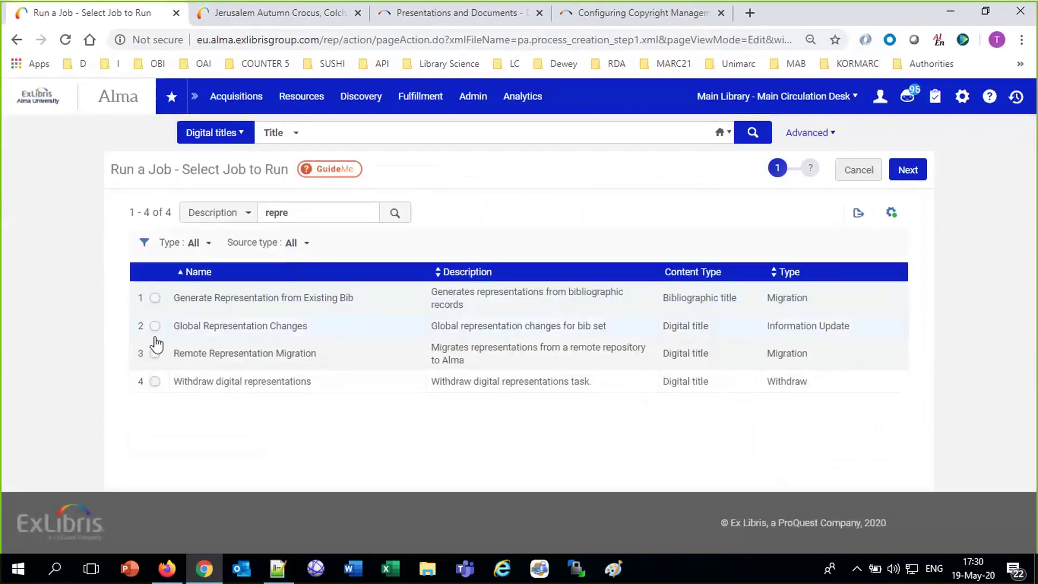
left_click(155, 327)
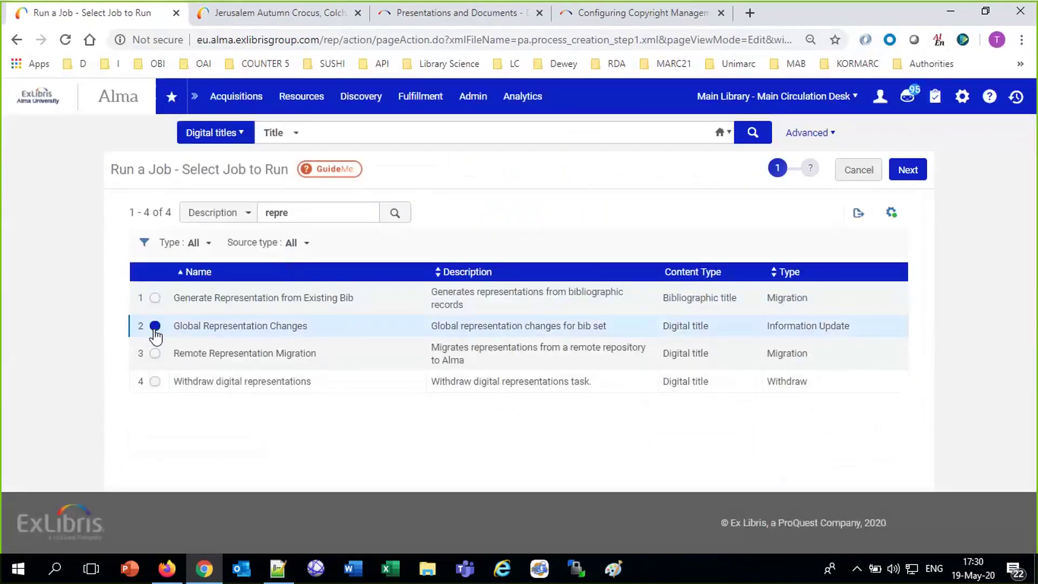
left_click(906, 170)
left_click(269, 211)
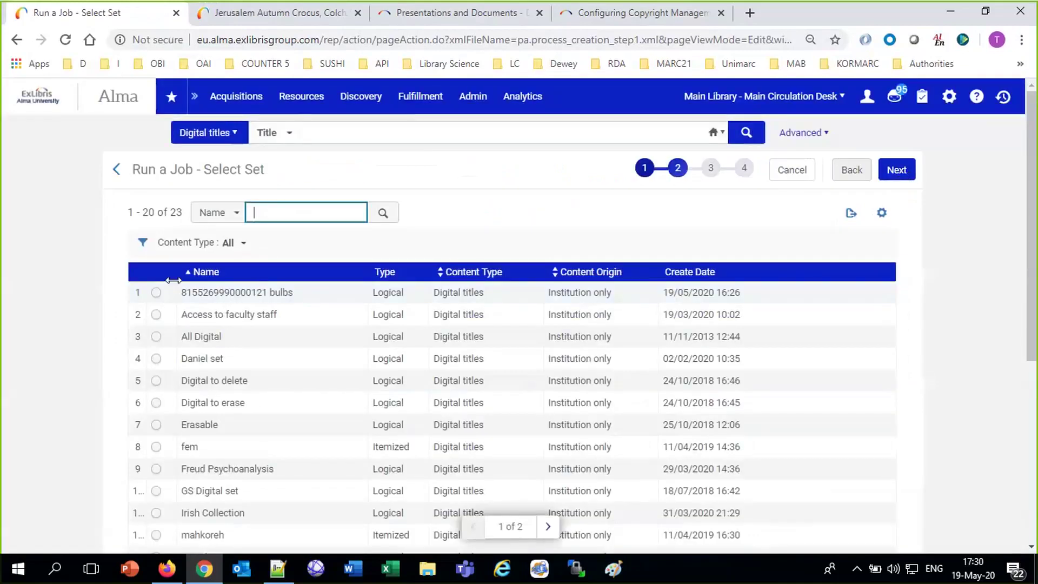
left_click(156, 295)
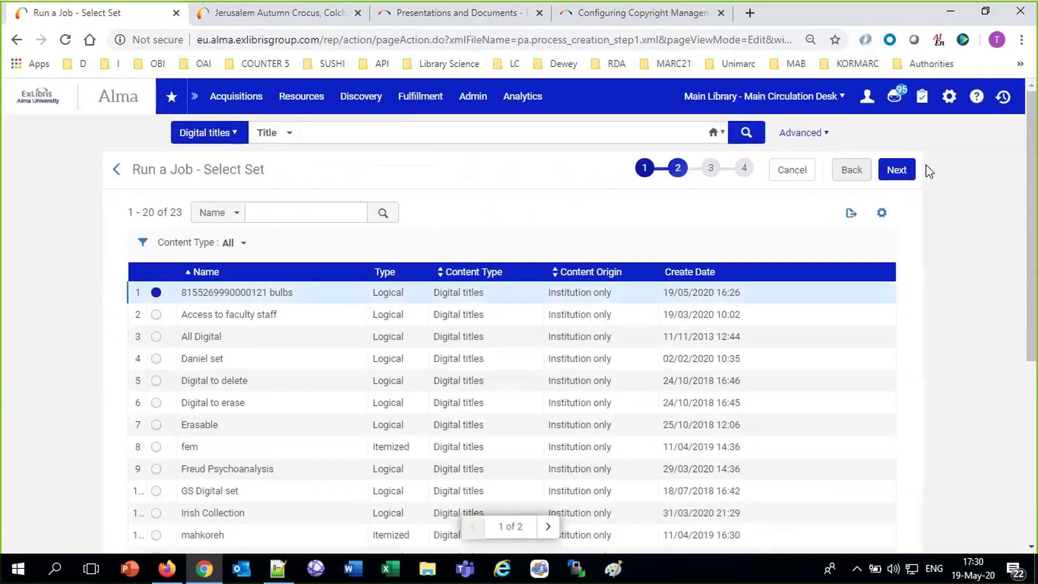
left_click(900, 171)
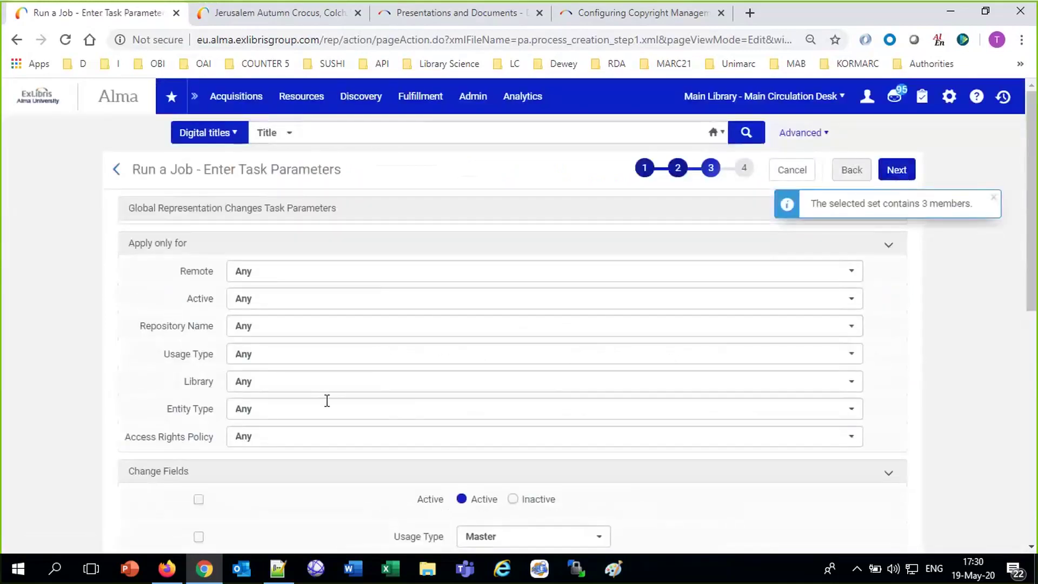
Set the Access Rights Policy to Unassigned, then submit and confirm the job on 3 records.
scroll(340, 420, "down", 7)
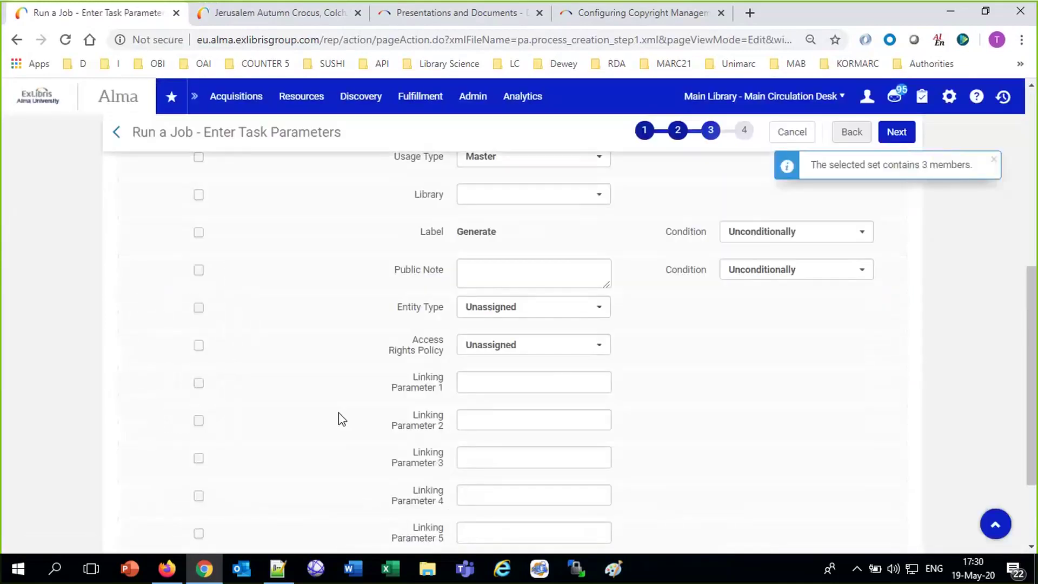
left_click(551, 344)
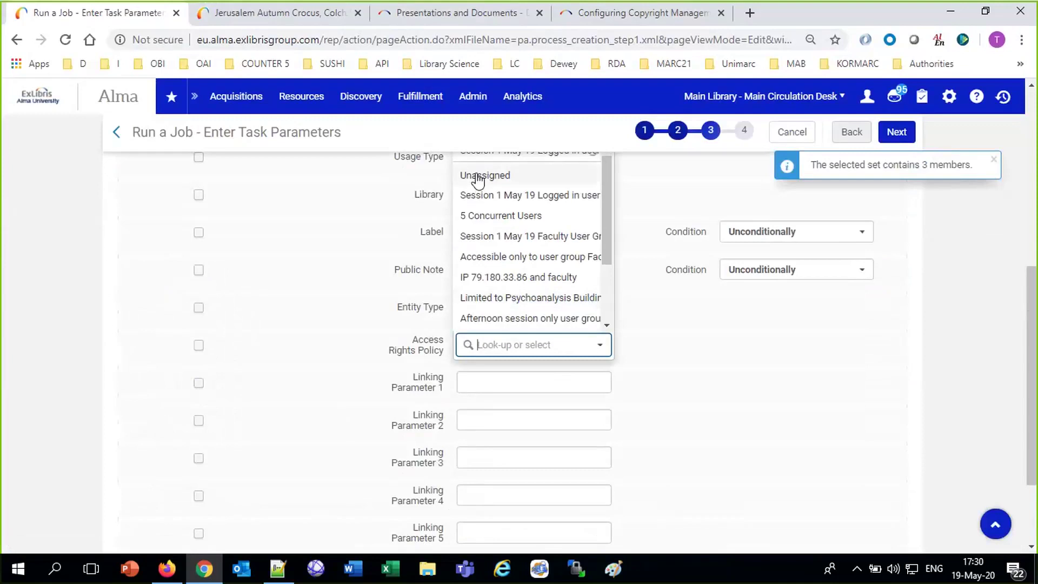
left_click(478, 177)
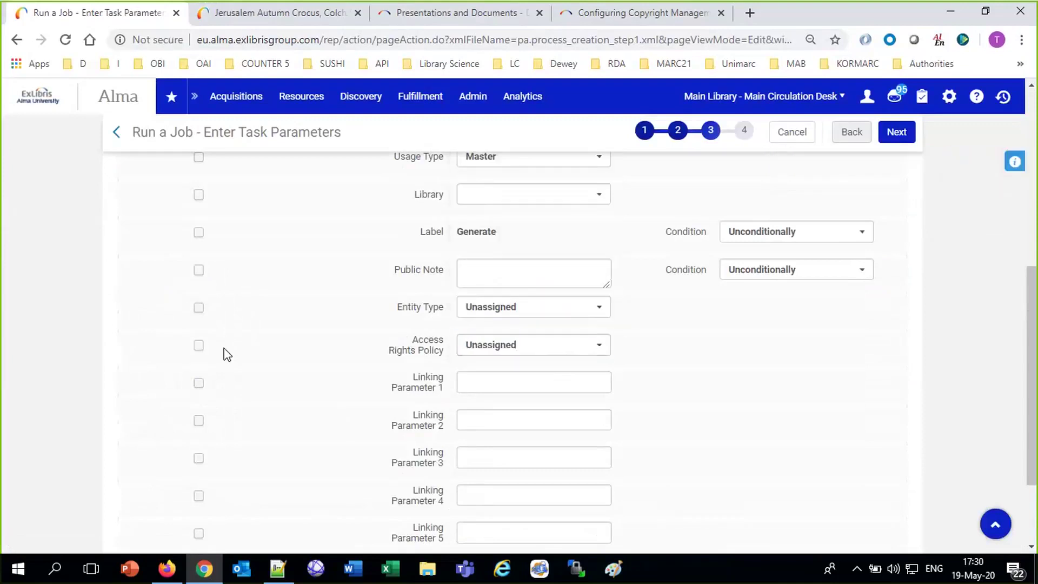
left_click(198, 346)
left_click(893, 139)
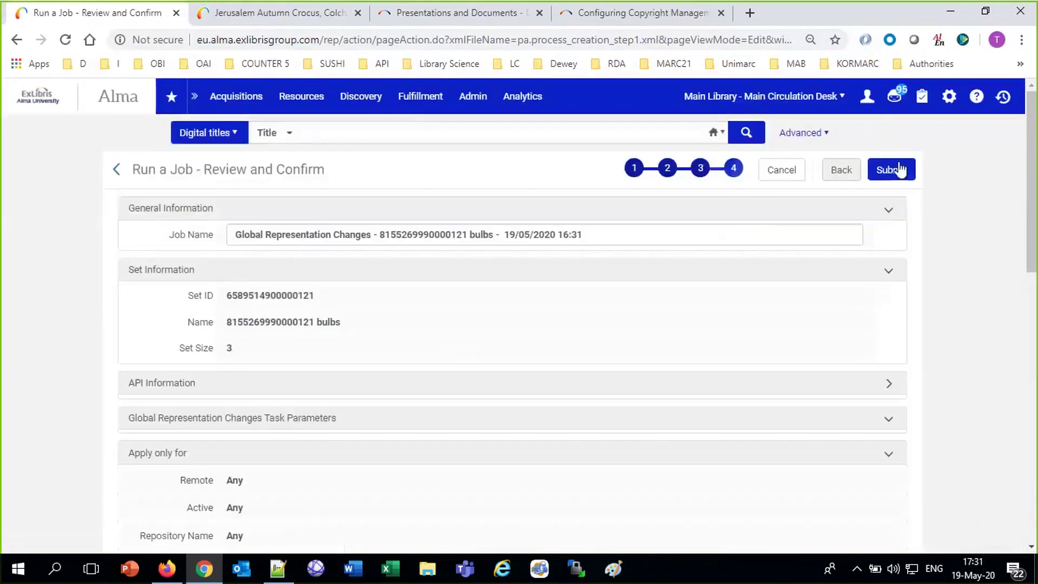
left_click(898, 173)
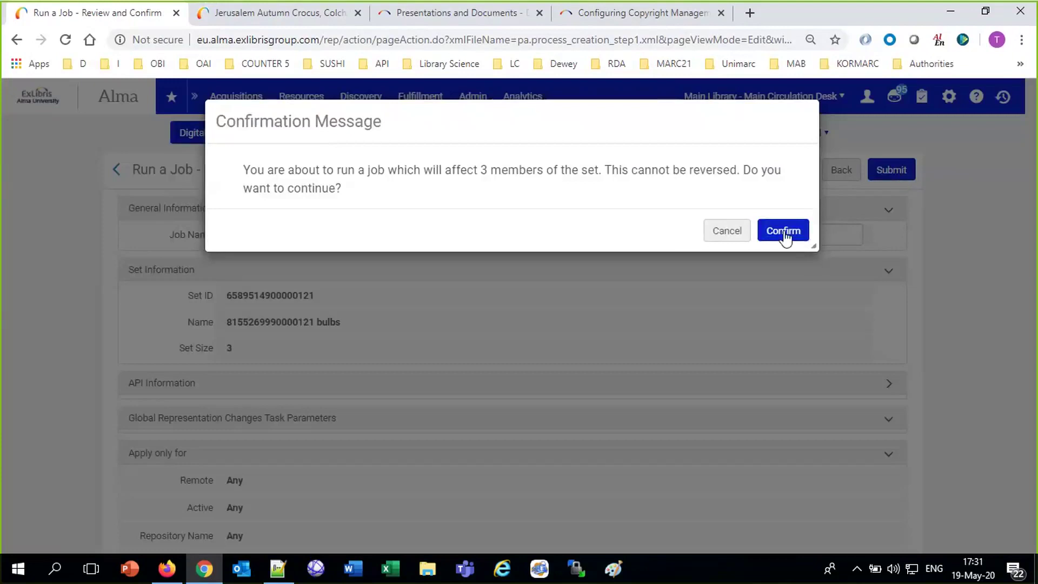
left_click(784, 235)
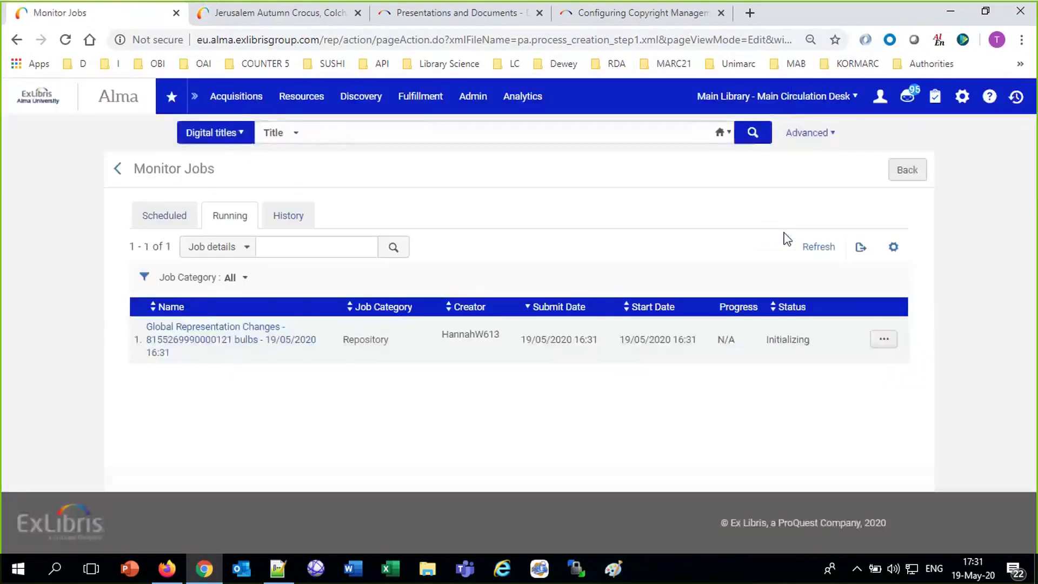
left_click(817, 247)
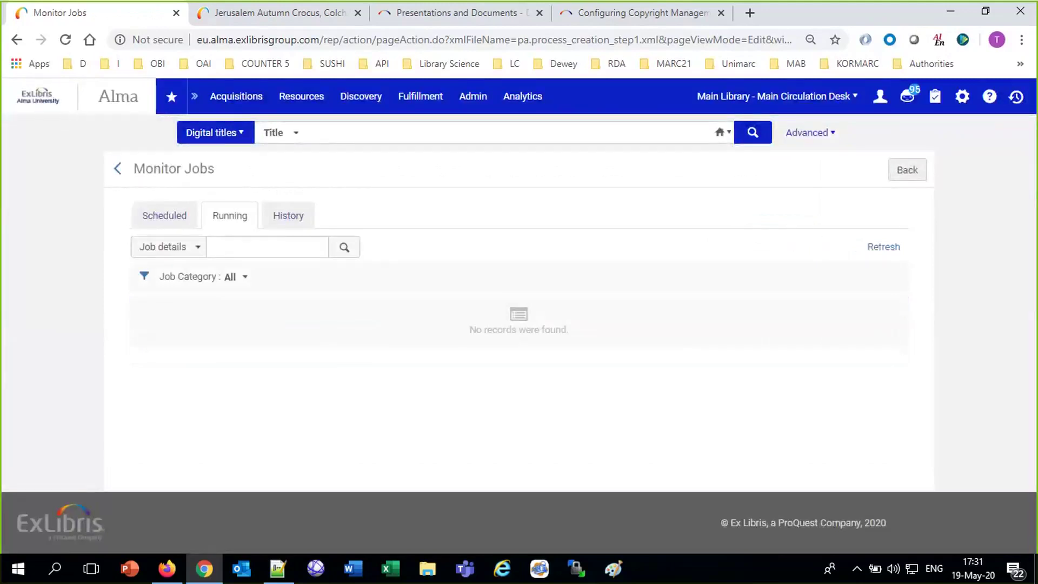
Search for Jerusalem Autumn Crocus, edit its representation, and check its access rights and history.
left_click(351, 141)
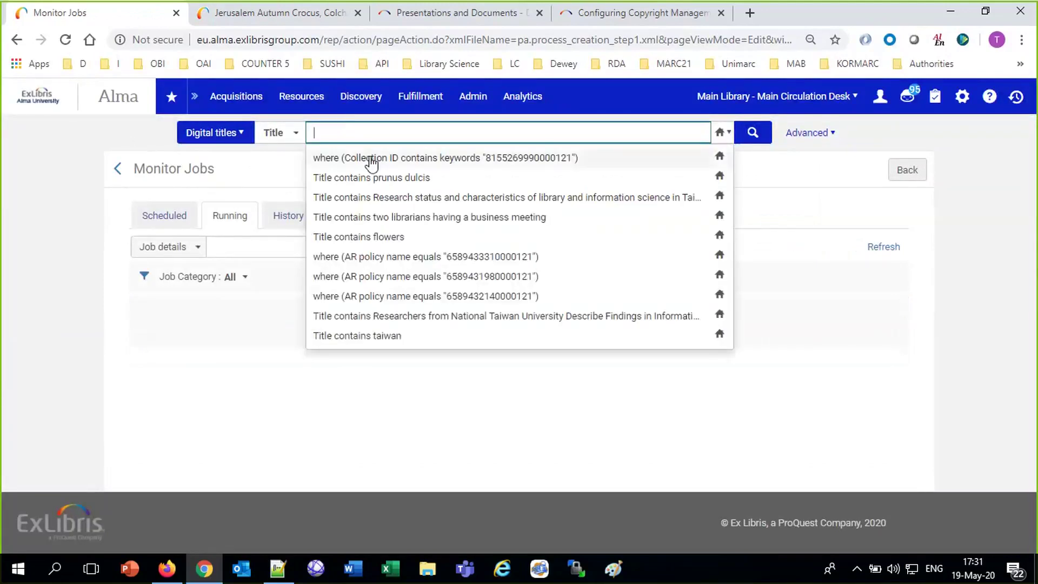
left_click(333, 128)
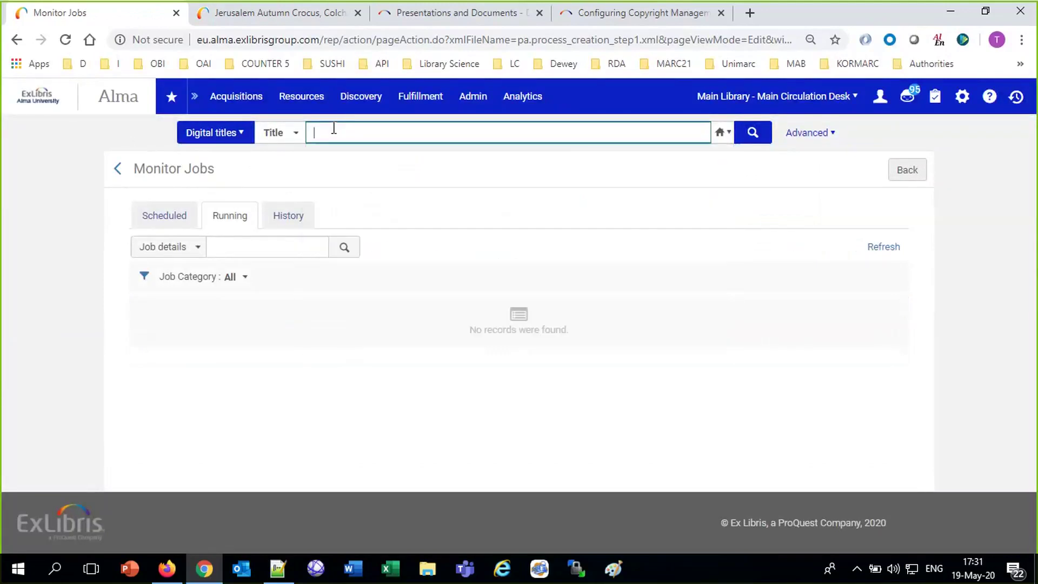
type("Jerusalem Autumn Crocus, Colchicum hierosolymitanum")
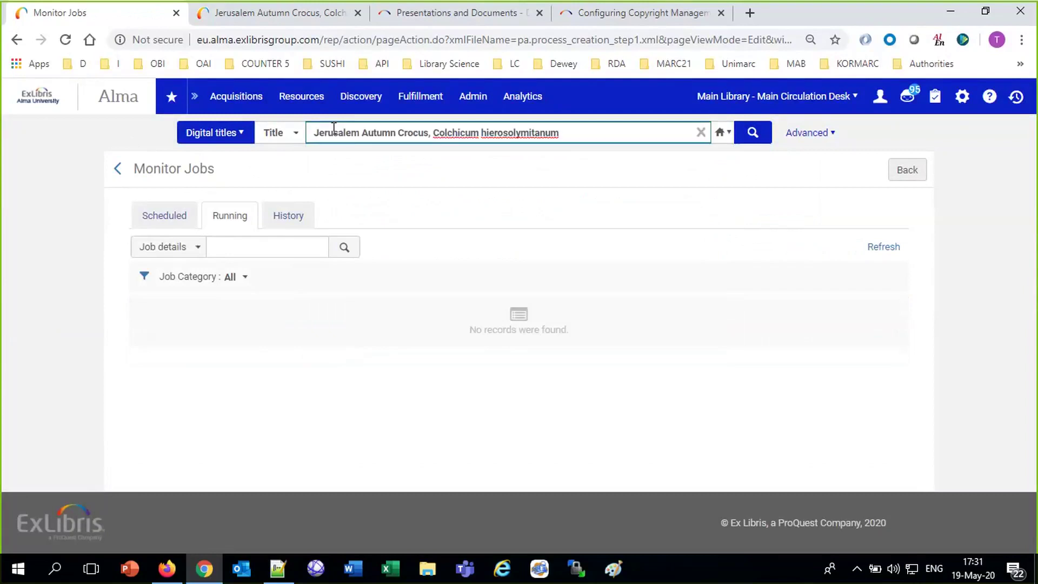
key("Return")
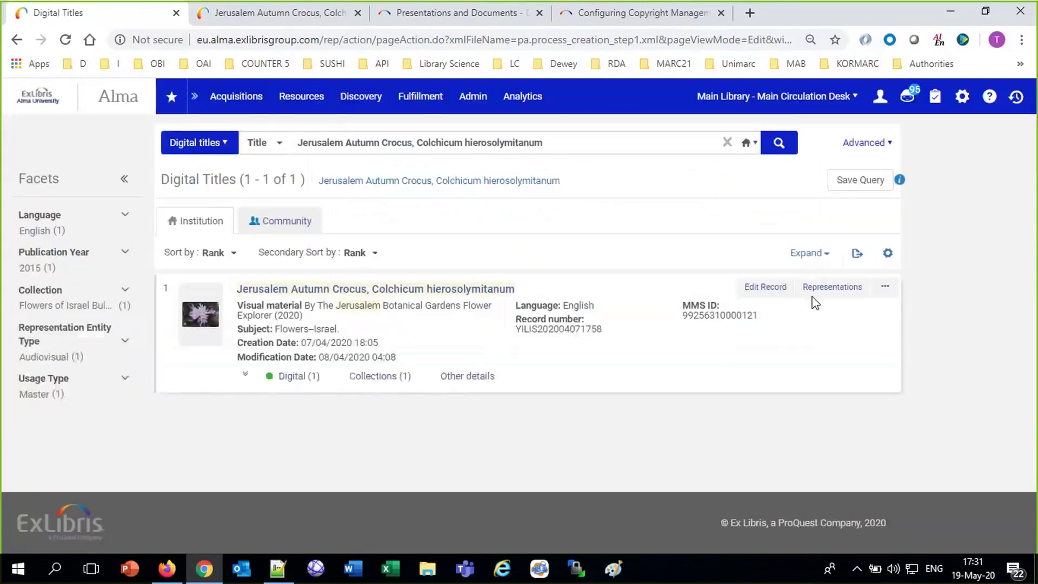
left_click(814, 288)
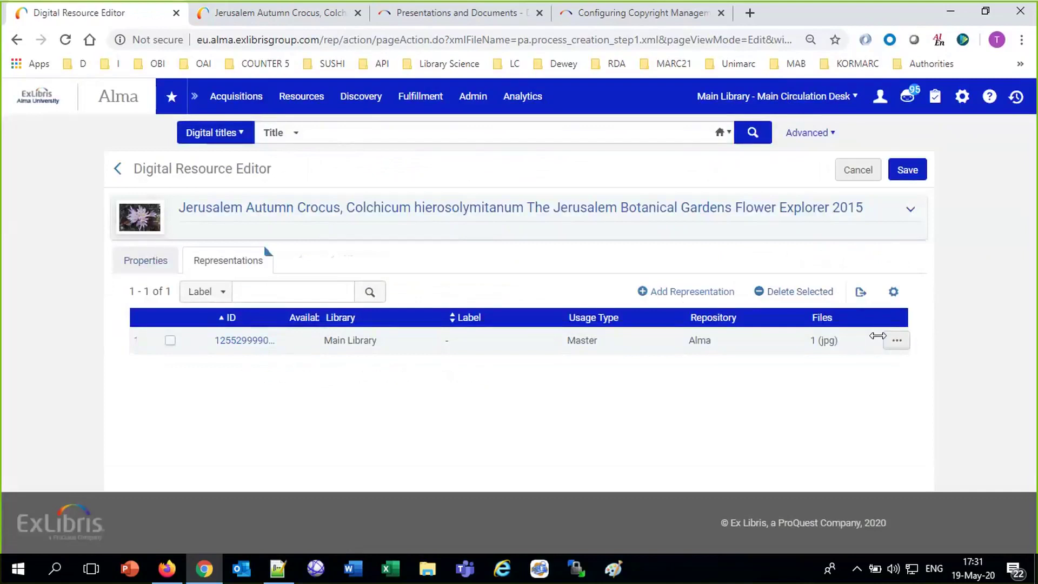
left_click(889, 340)
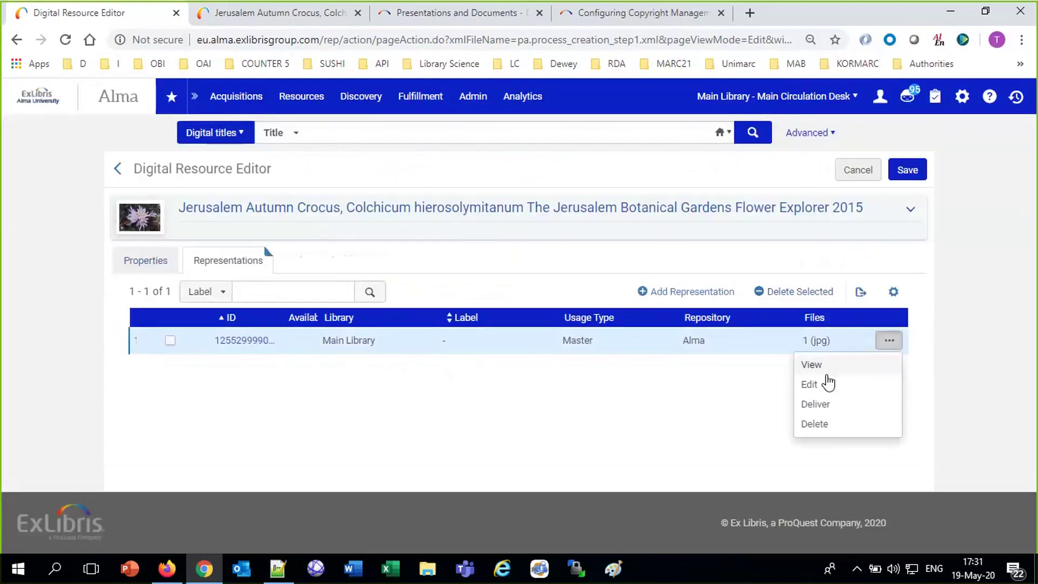
left_click(828, 383)
left_click(757, 363)
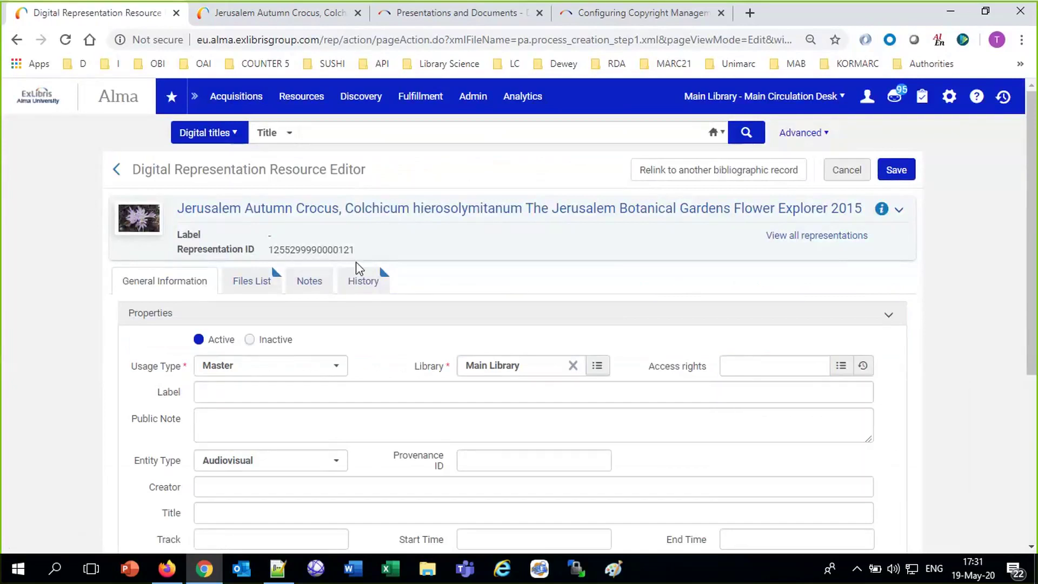
left_click(359, 286)
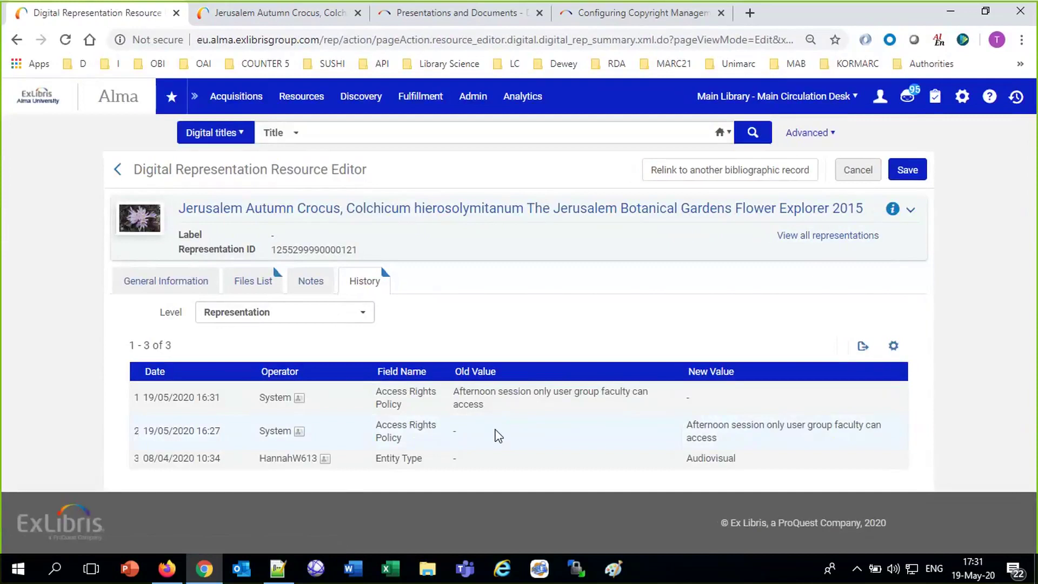
Review the representation history's access rights policy removal, then pass through Configuration back to Alma home.
left_click_drag(718, 439, 540, 408)
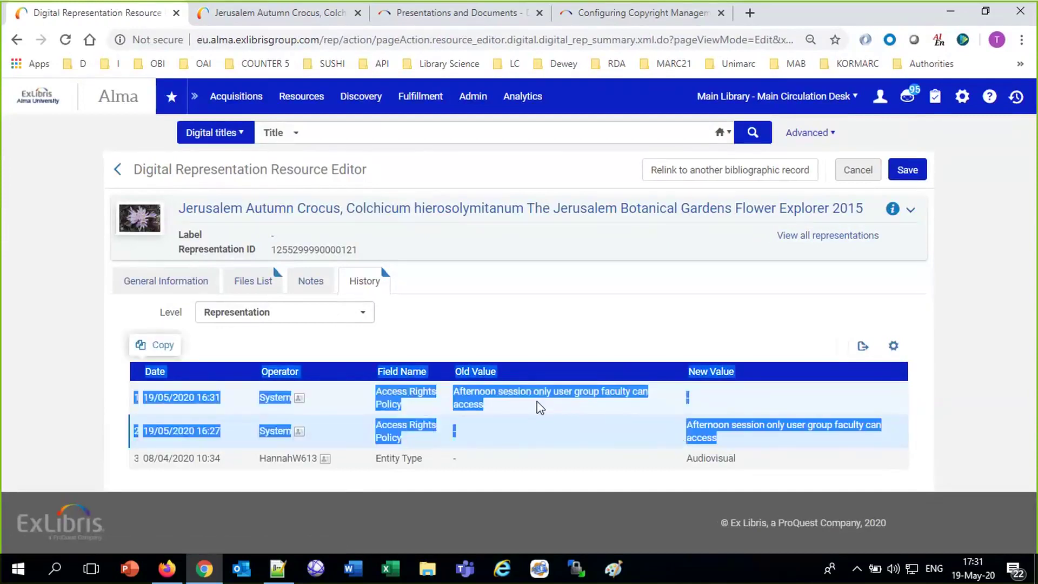
left_click(694, 397)
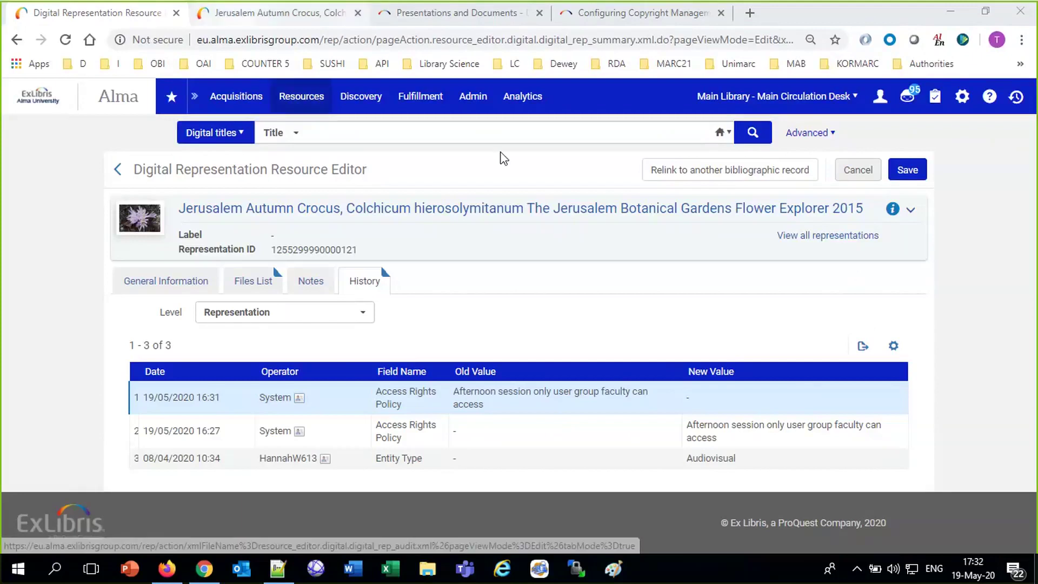
left_click(962, 97)
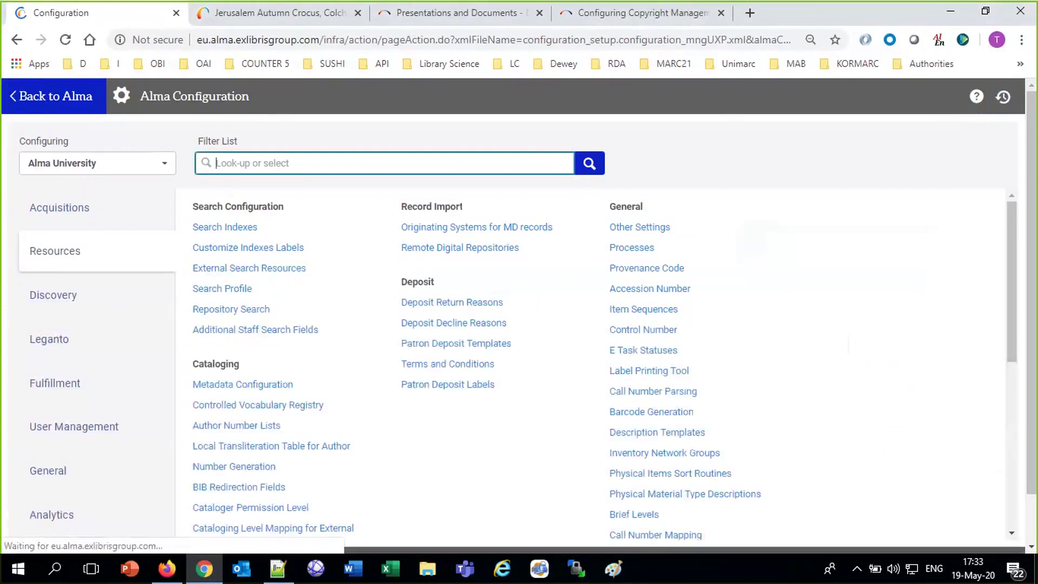
left_click(26, 100)
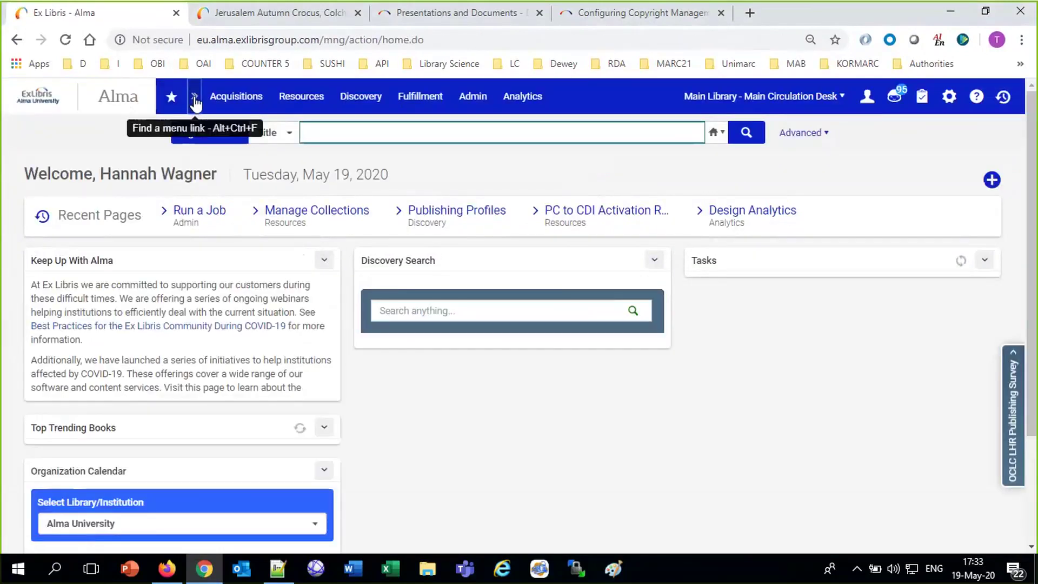
Find Deposit Profiles via the menu search 'profi' and show the Faculty profile's row actions.
left_click(195, 102)
type("profi")
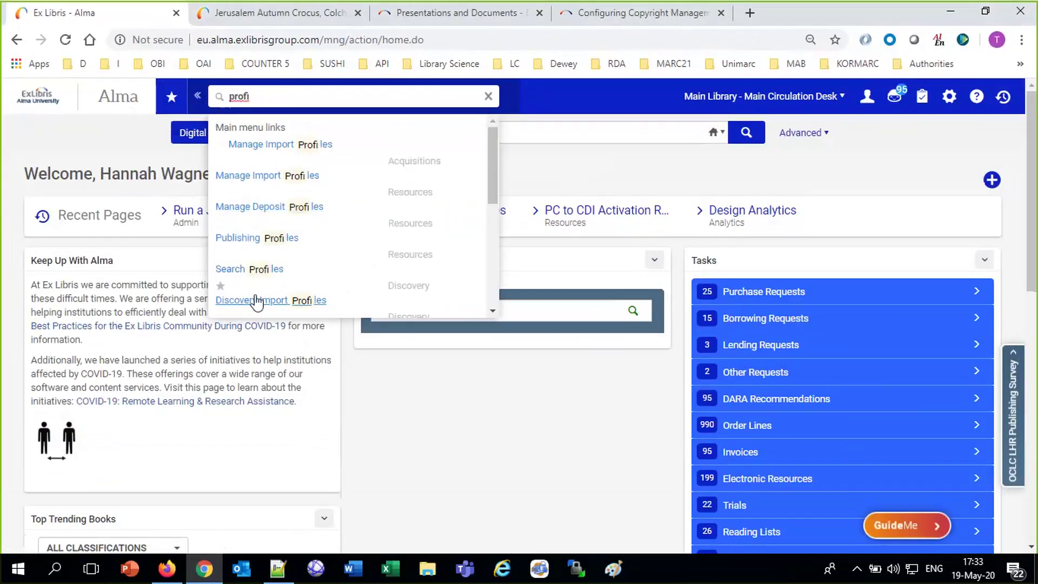
left_click(273, 214)
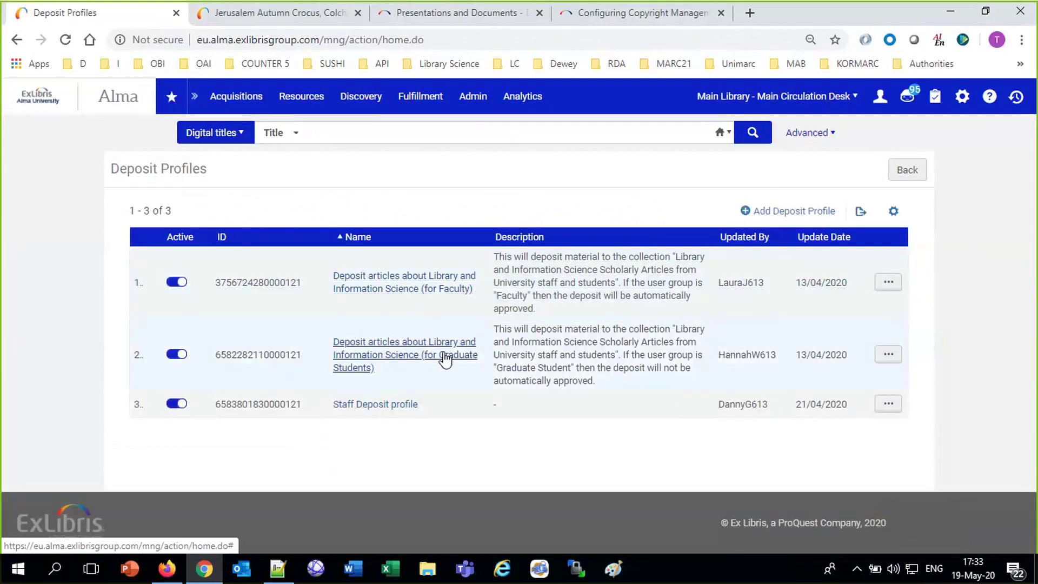
left_click(887, 283)
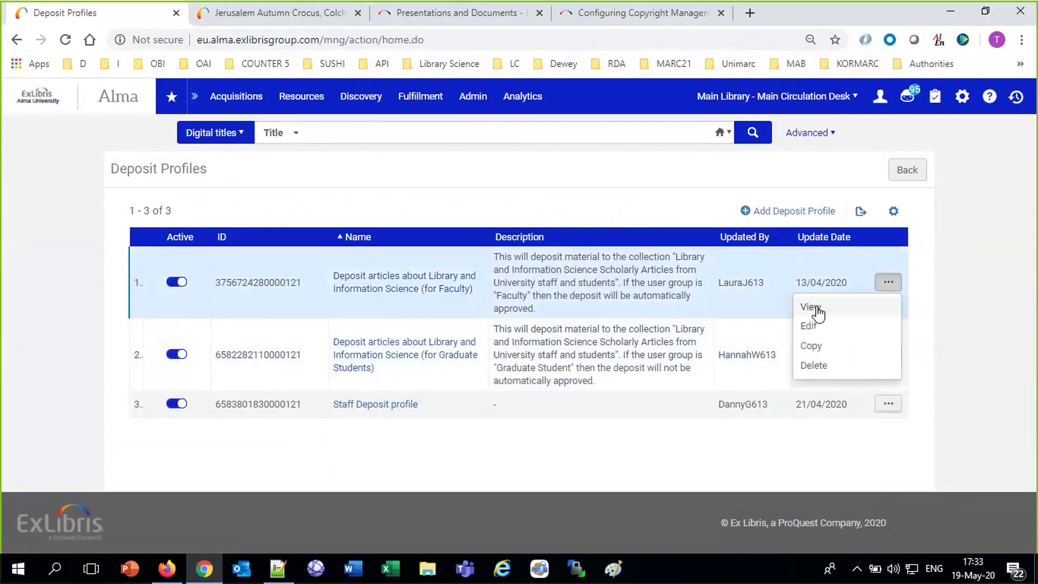
Set the Faculty deposit profile's access rights policy to 'Accessible to all except Alumni' and open a new browser tab.
left_click(806, 327)
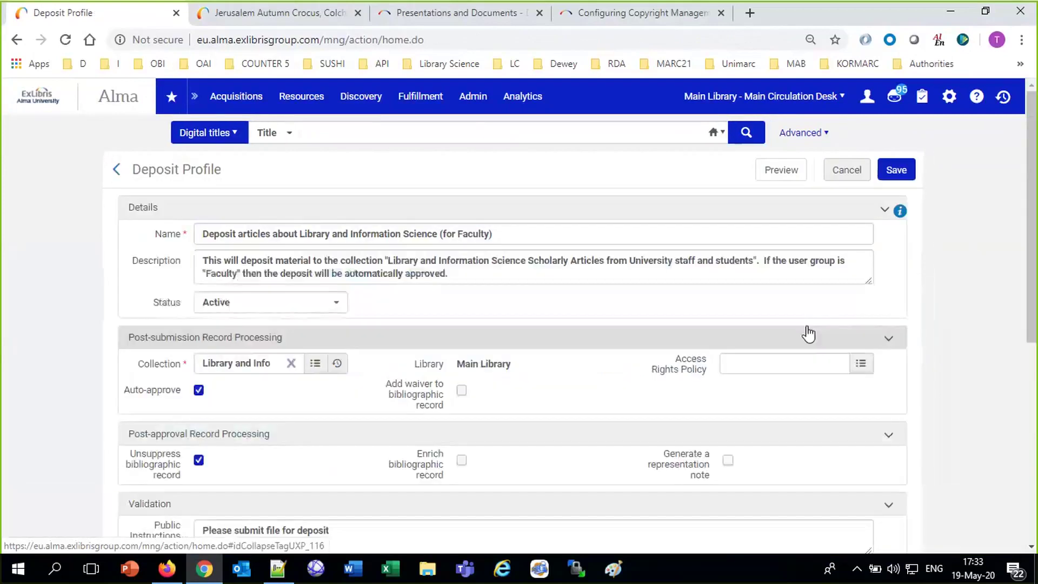
left_click(784, 362)
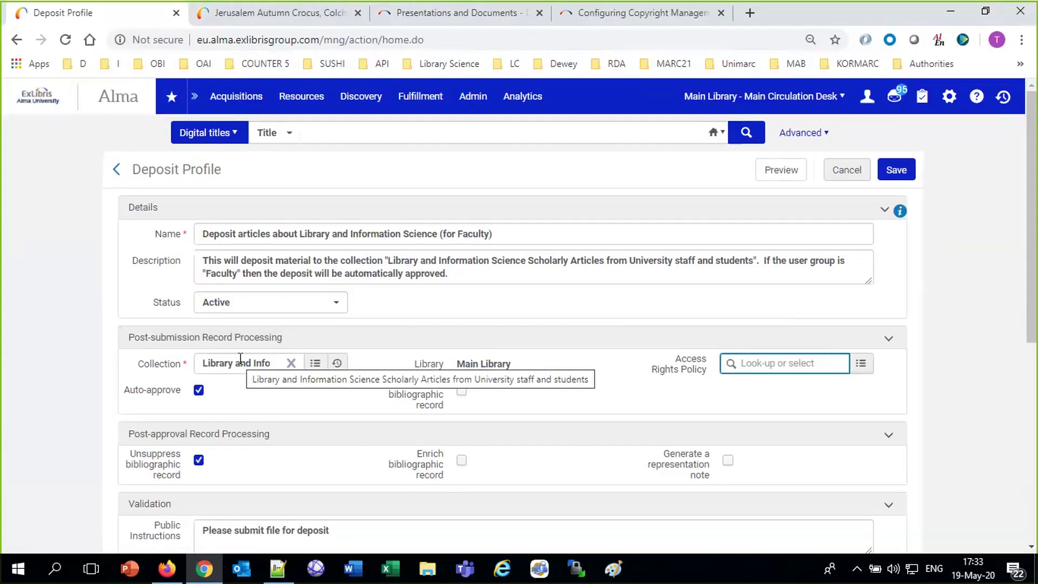
left_click(854, 371)
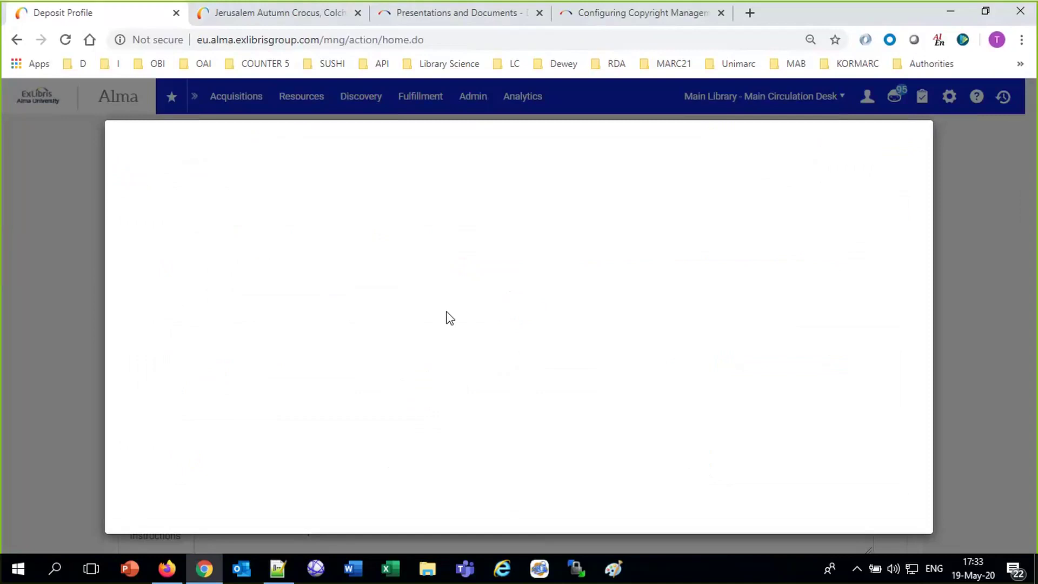
left_click(352, 291)
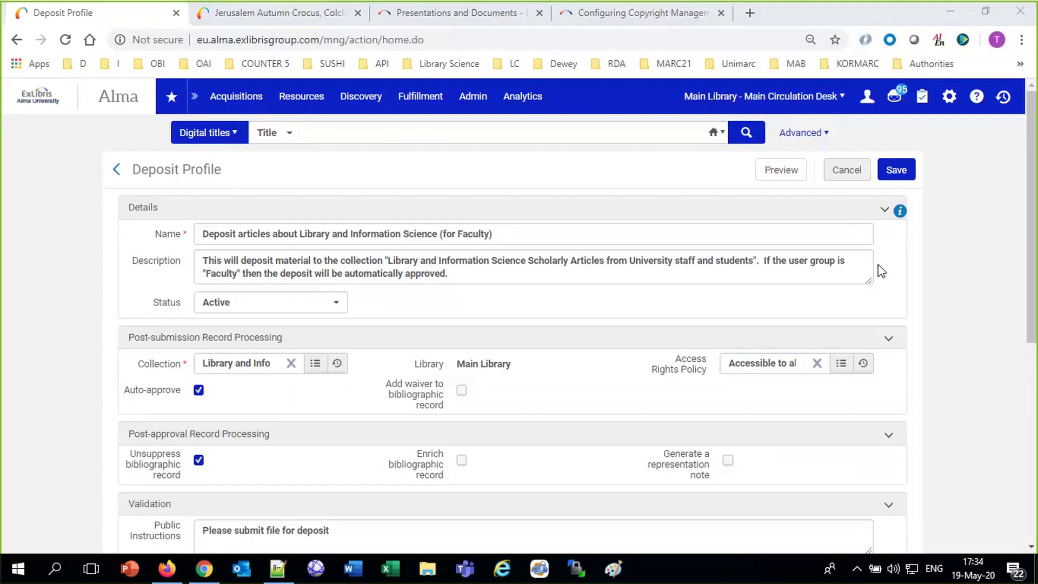
left_click(750, 15)
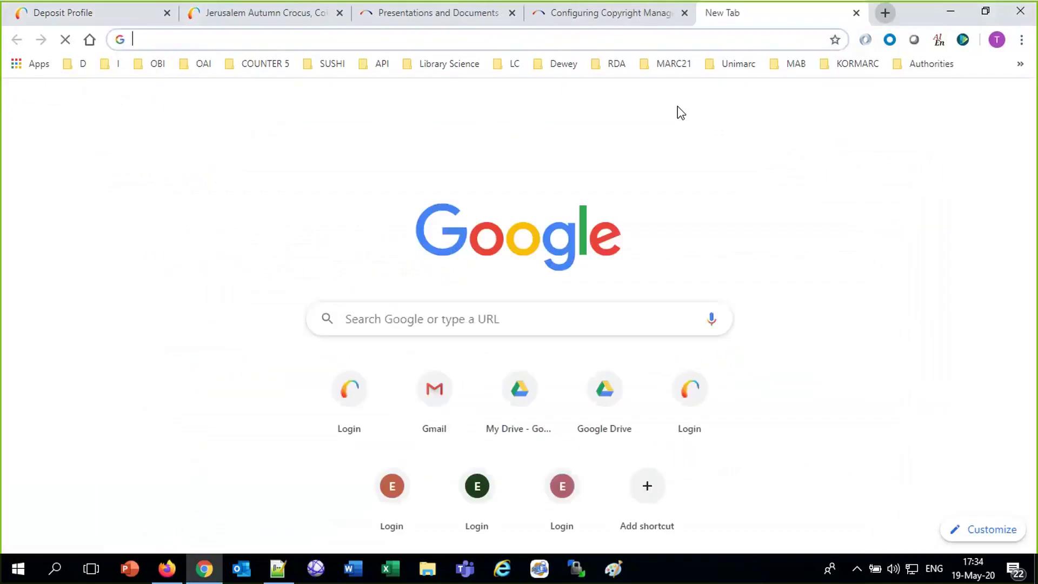
Search Google for 'obtrusive' to see its dictionary definition.
left_click(526, 320)
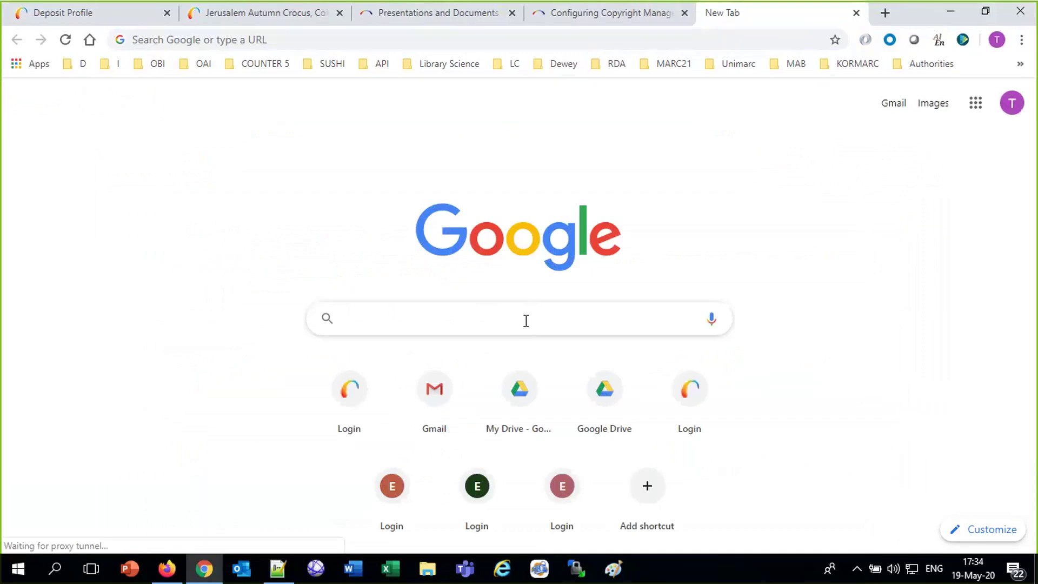
type("o")
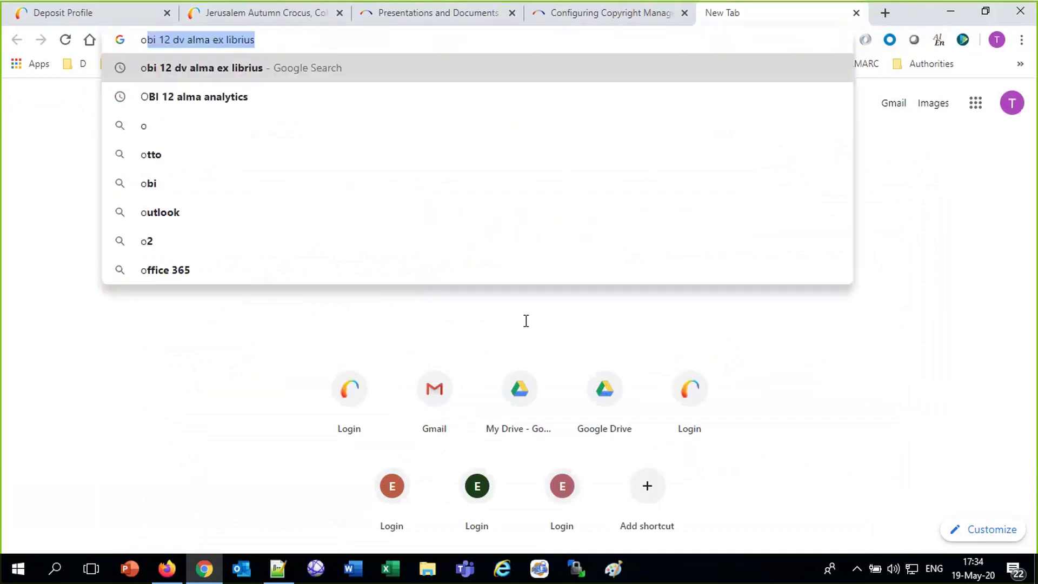
type("btrusive")
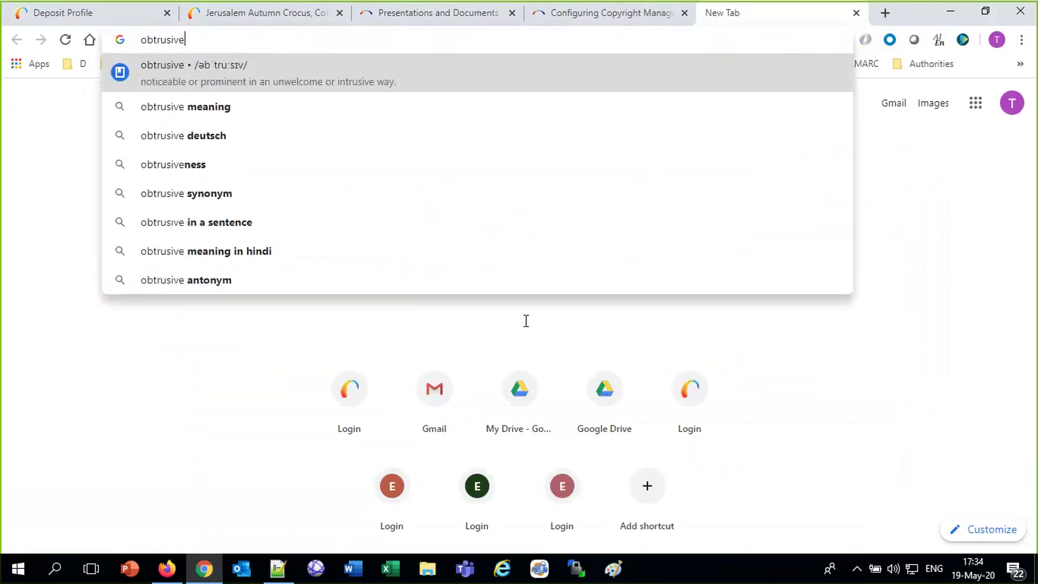
key("Return")
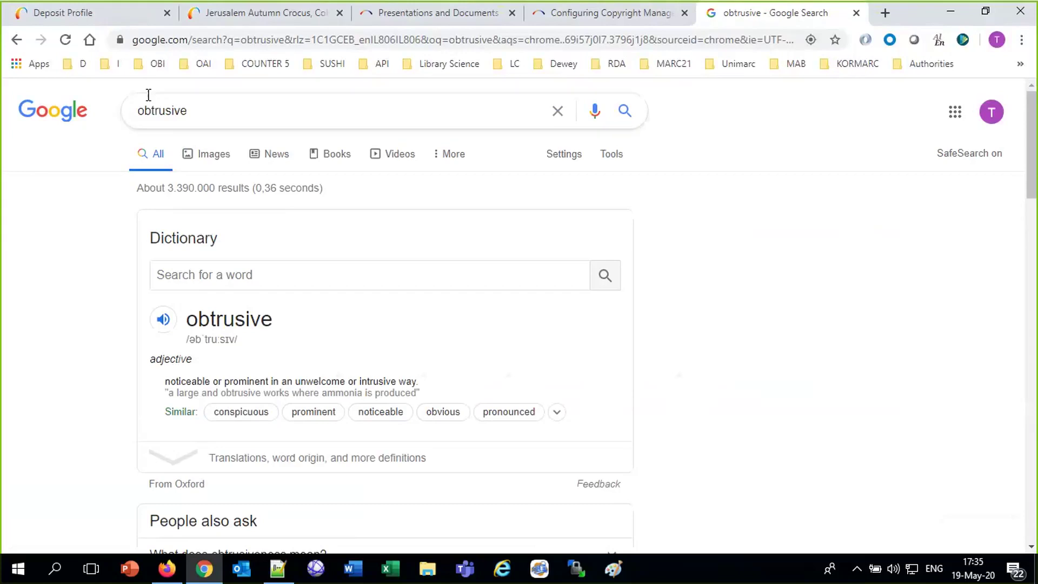
Return to the Alma deposit profile tab and start a Digital titles search for 'two libraians'.
left_click(81, 21)
left_click(388, 125)
type("two libra")
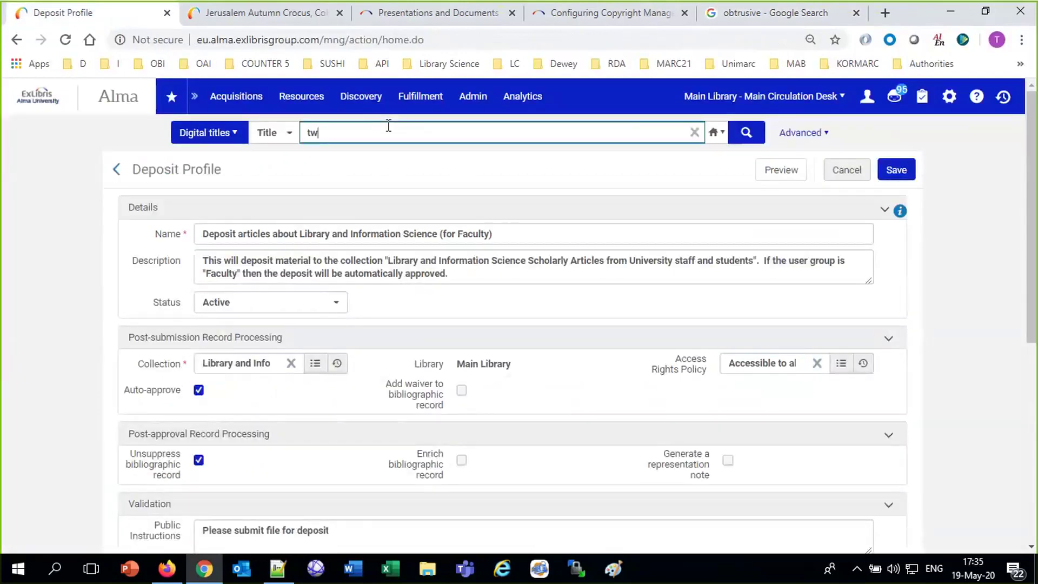
type("ians")
Search Digital titles for 'two librarians having a business meeting' and edit its representation.
key("BackSpace")
key("BackSpace")
key("BackSpace")
key("BackSpace")
key("BackSpace")
type("rians having a business meeting")
key("Return")
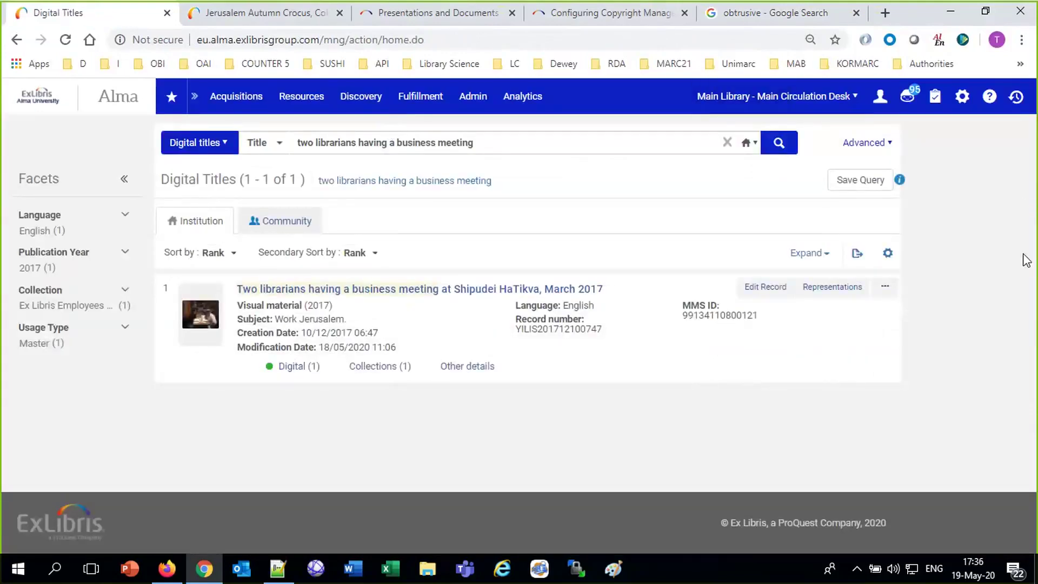
left_click(845, 297)
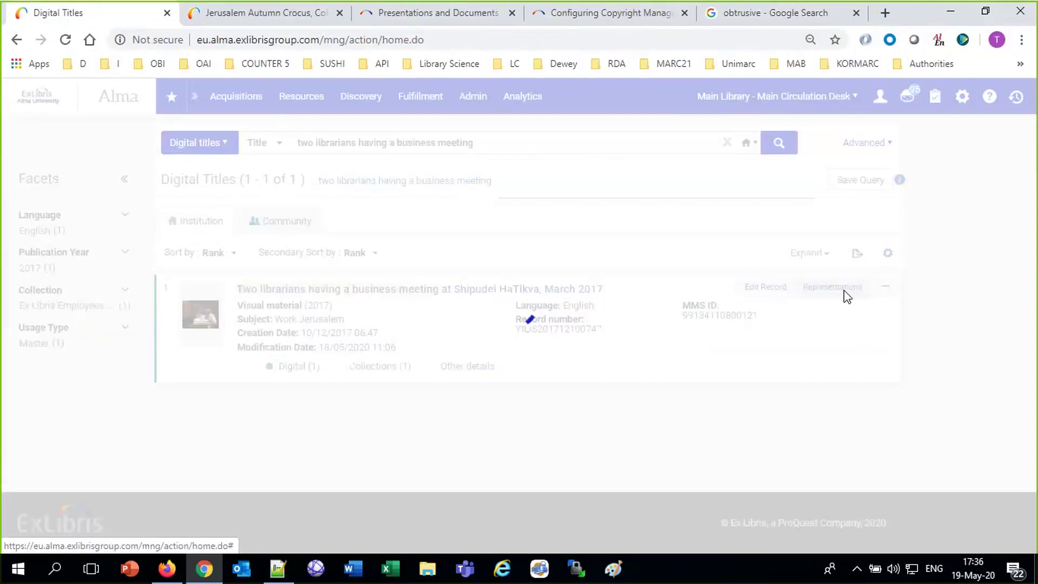
left_click(886, 350)
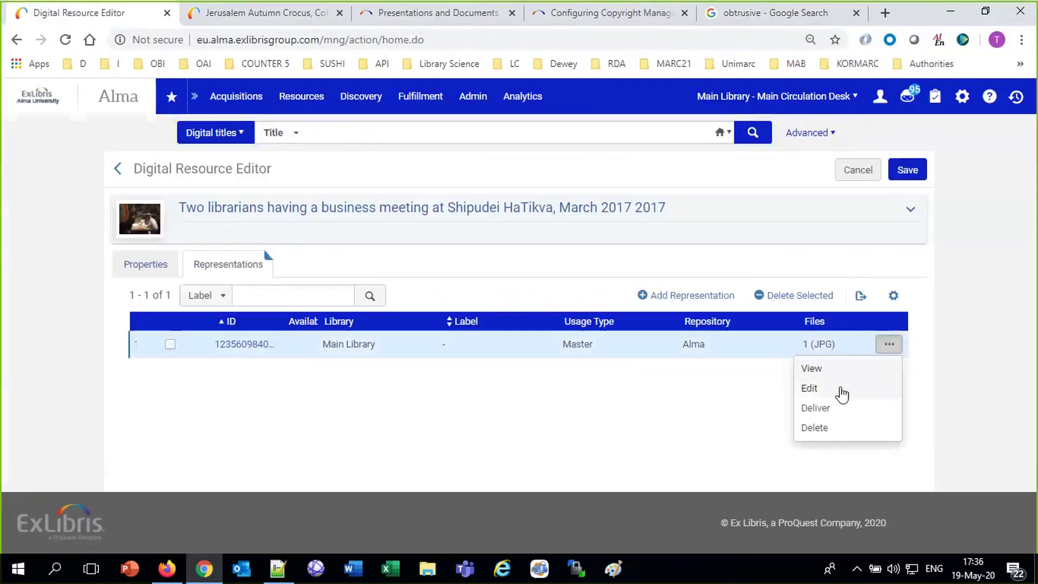
left_click(839, 385)
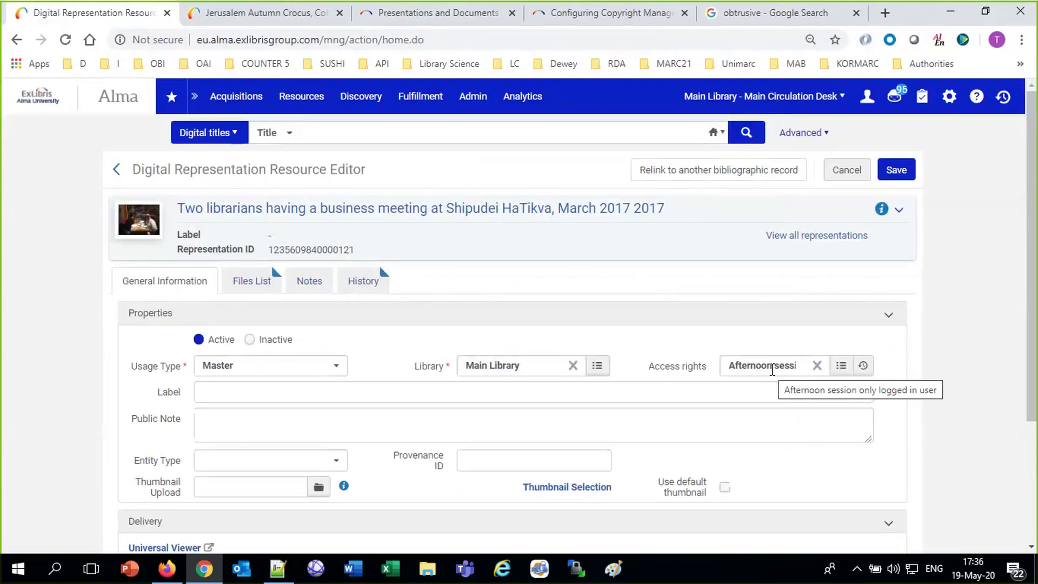
Open the Fulfillment configuration's Access Rights policy list.
left_click(949, 98)
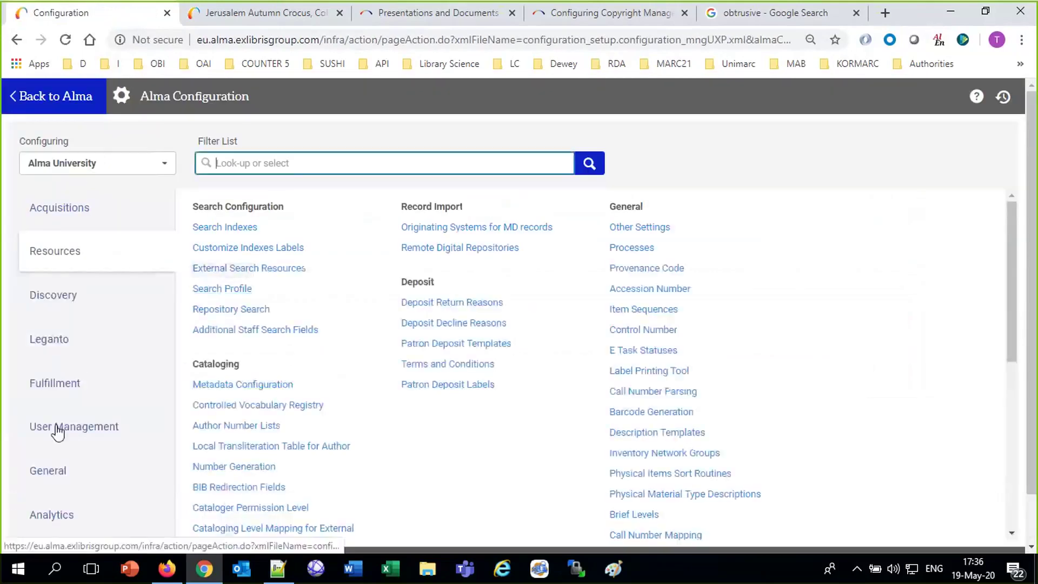
left_click(57, 387)
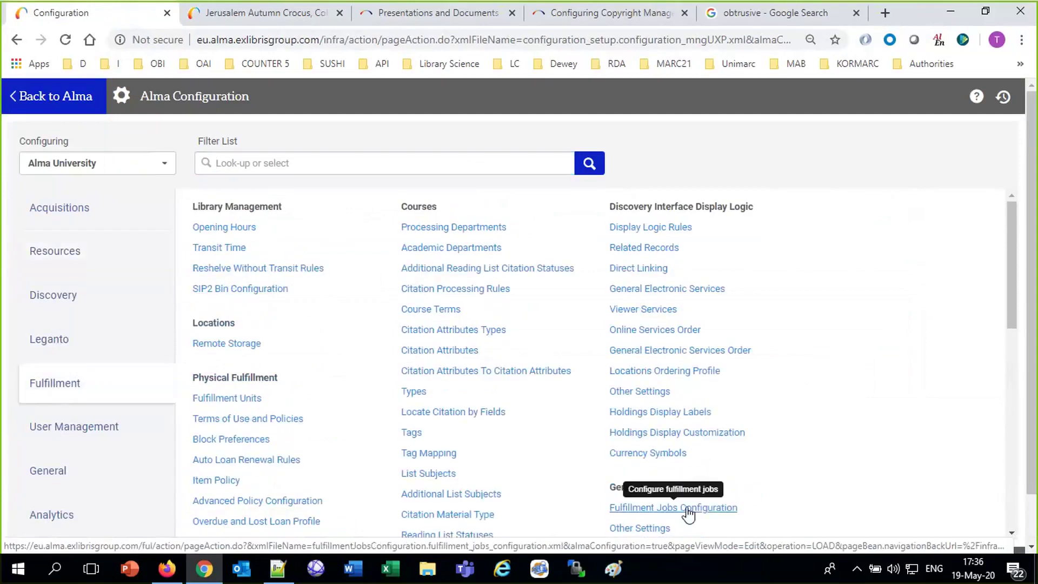
scroll(654, 286, "down", 7)
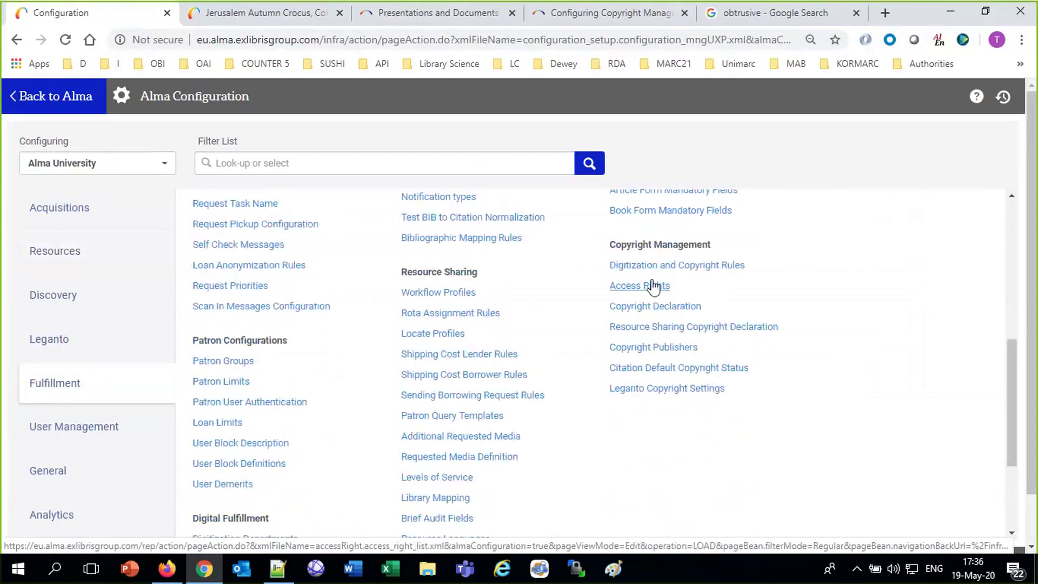
left_click(654, 287)
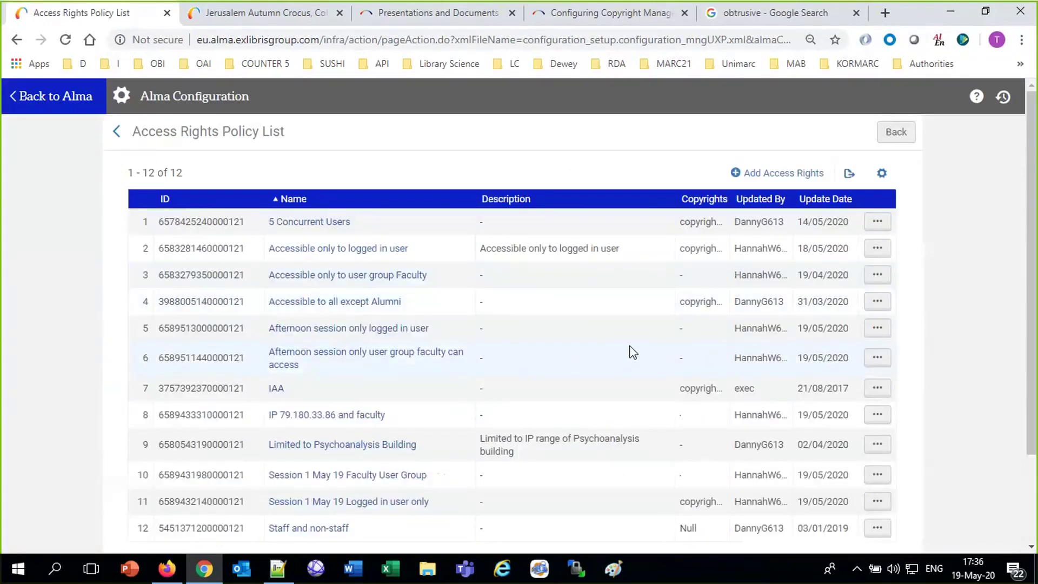
Inspect the afternoon faculty policy's Copyrights options without changing them, then return to the configuration menu.
left_click(874, 361)
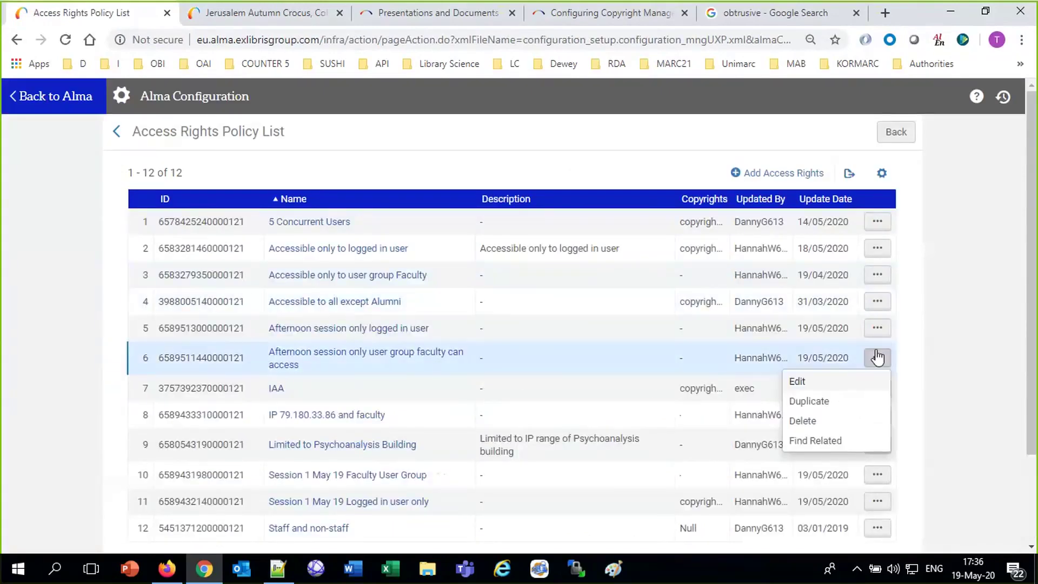
left_click(800, 384)
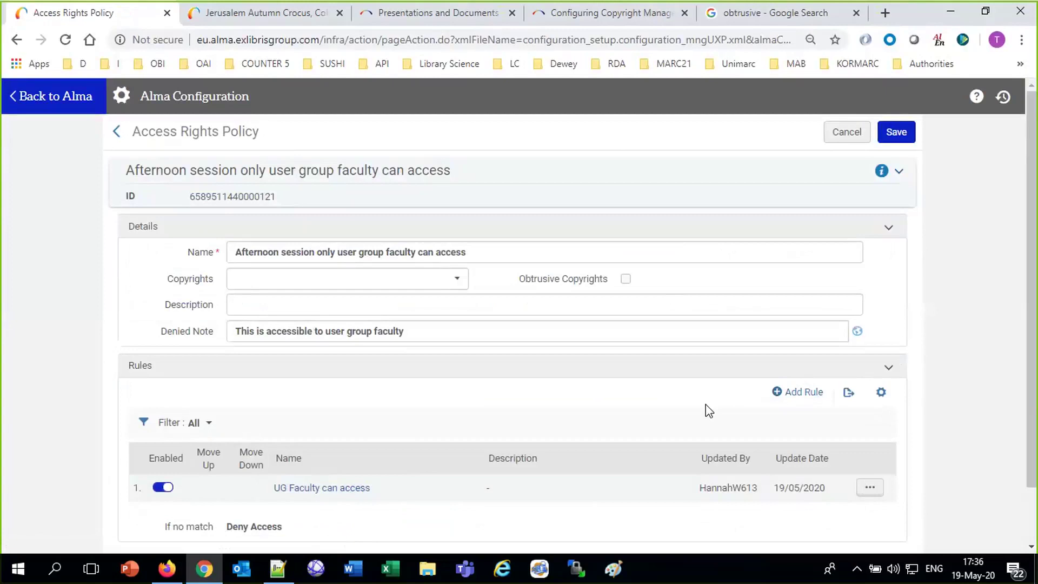
left_click(327, 277)
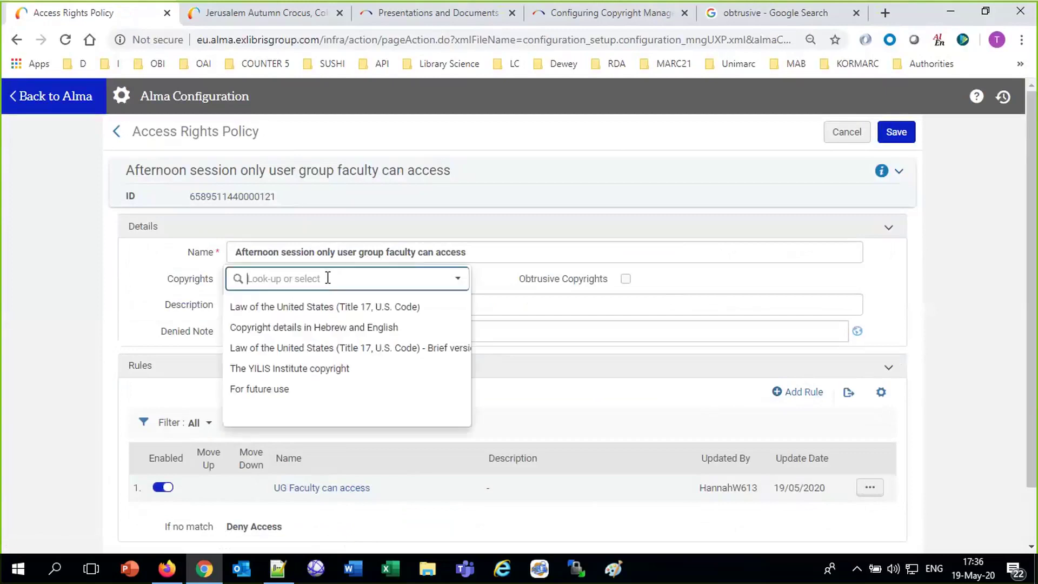
left_click(552, 282)
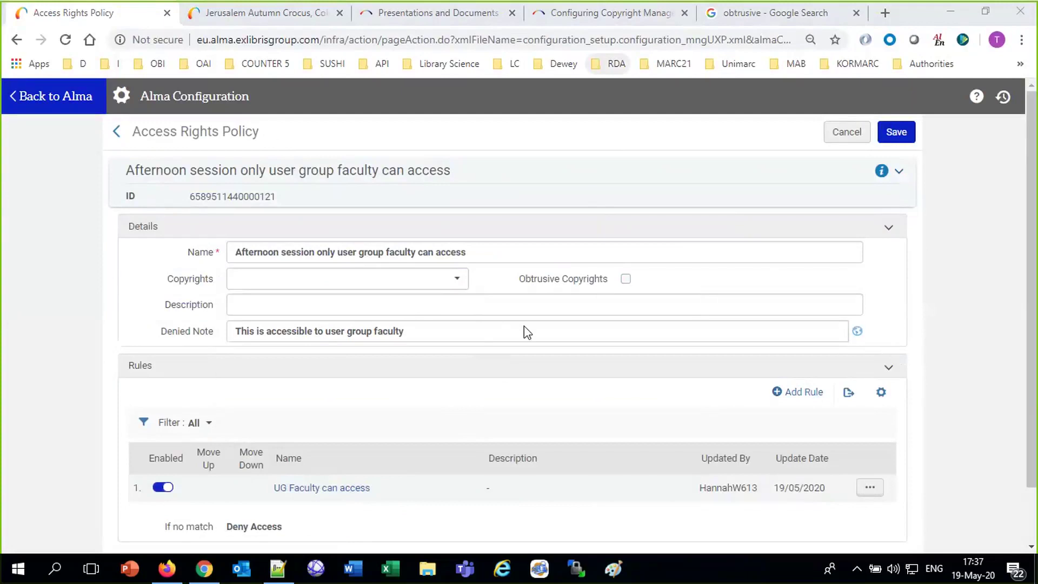
left_click(61, 300)
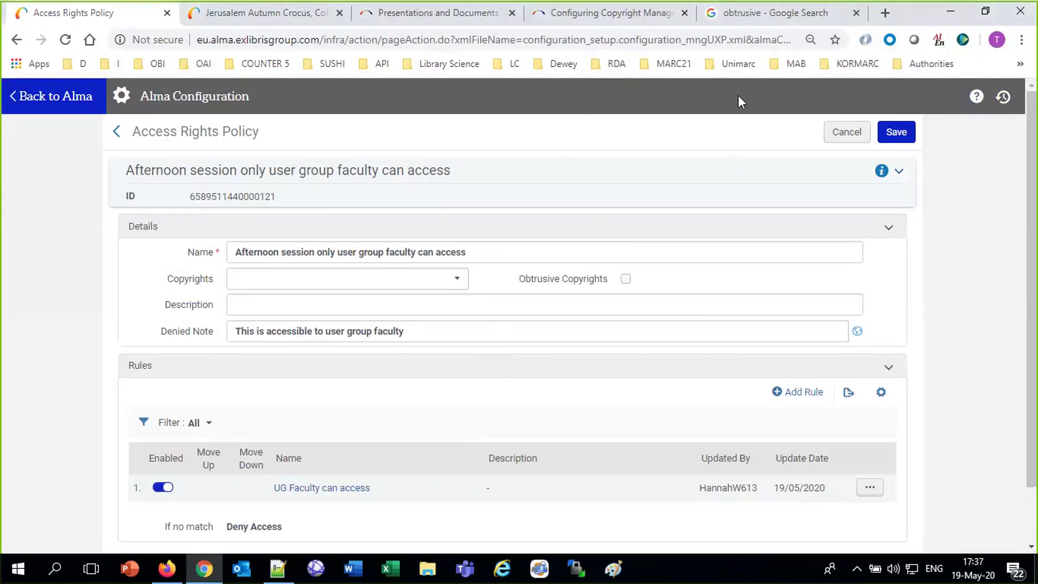
left_click(957, 41)
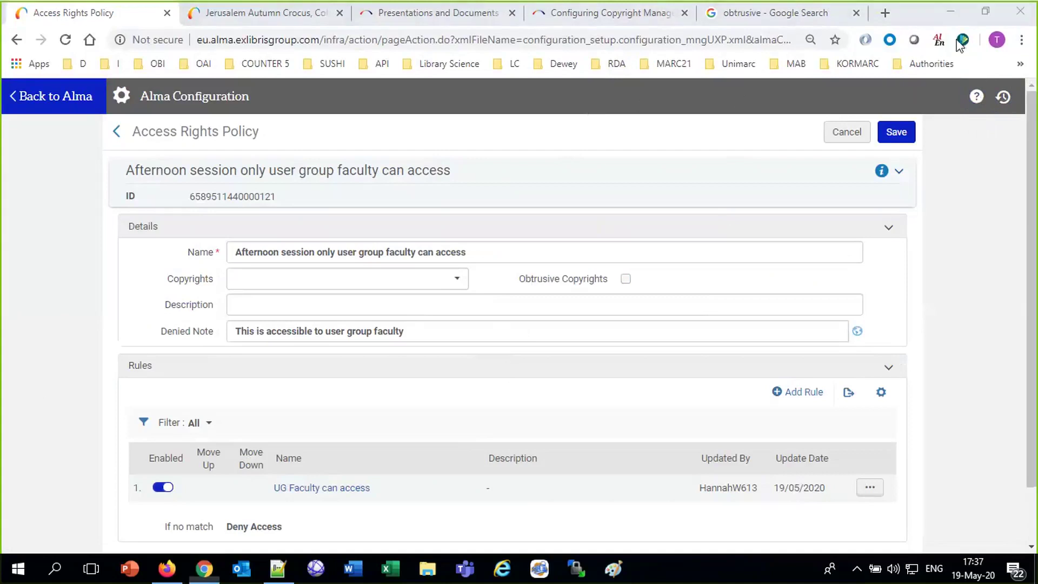
left_click(121, 96)
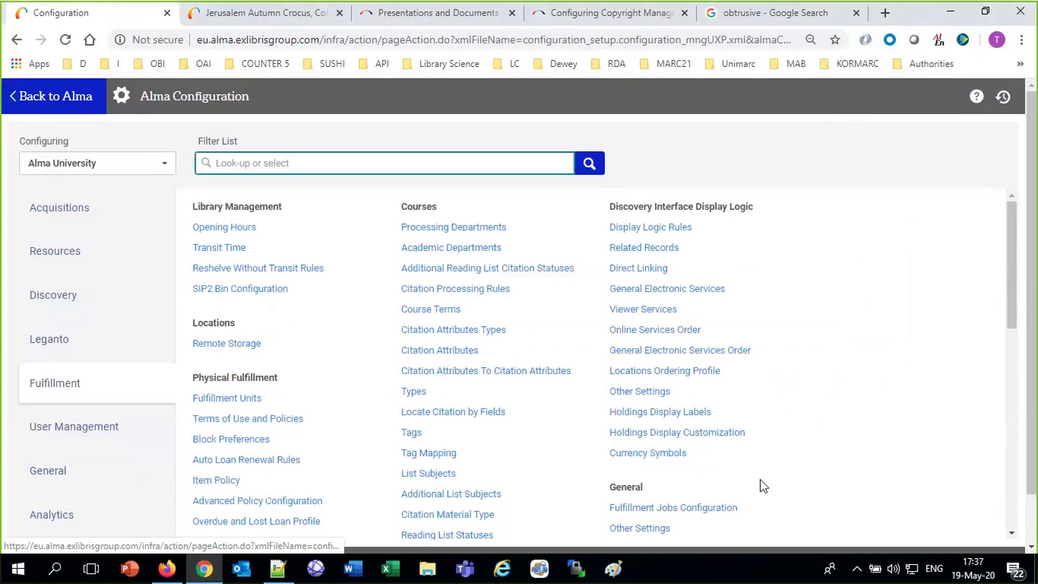
Open copyrights/copyrights5.html from the copyright statement configuration files for editing.
scroll(763, 485, "down", 7)
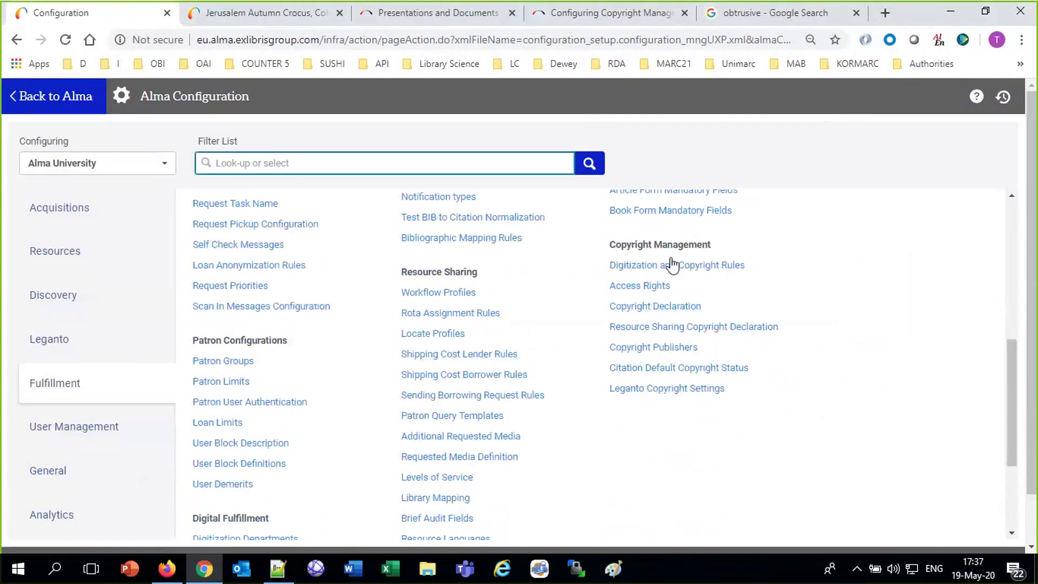
left_click(670, 312)
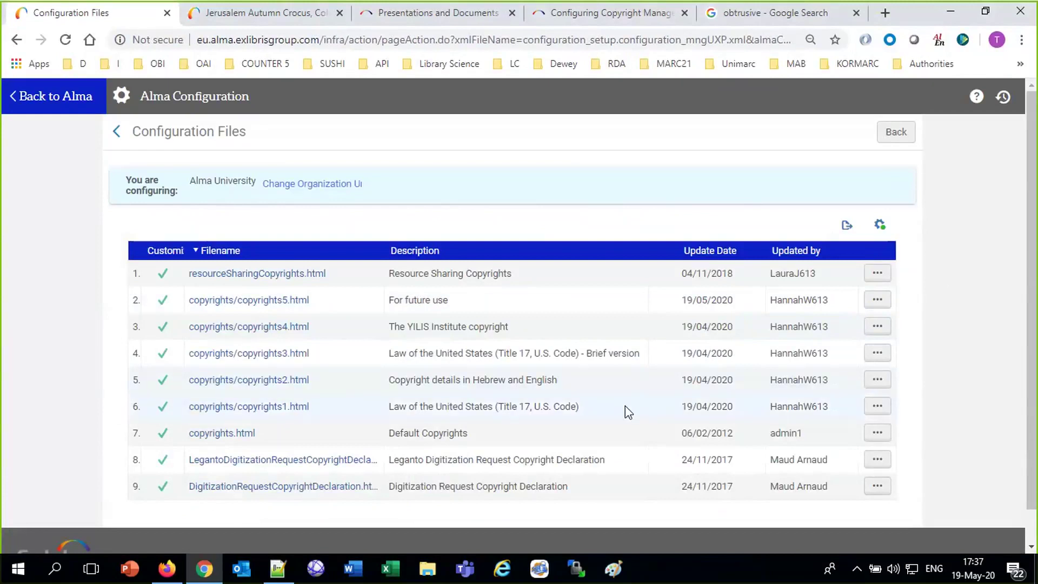
left_click_drag(914, 414, 370, 386)
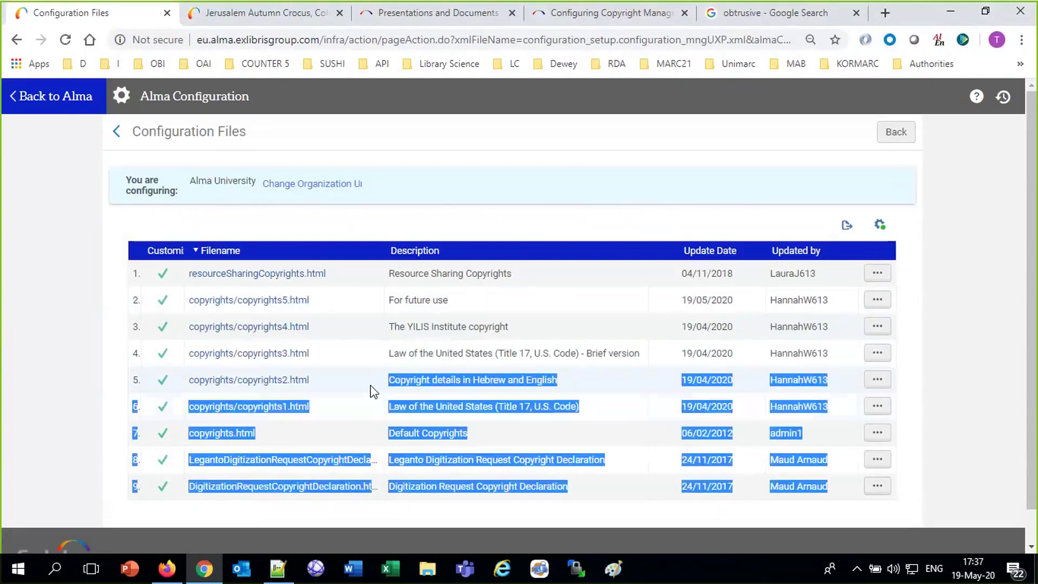
left_click(91, 310)
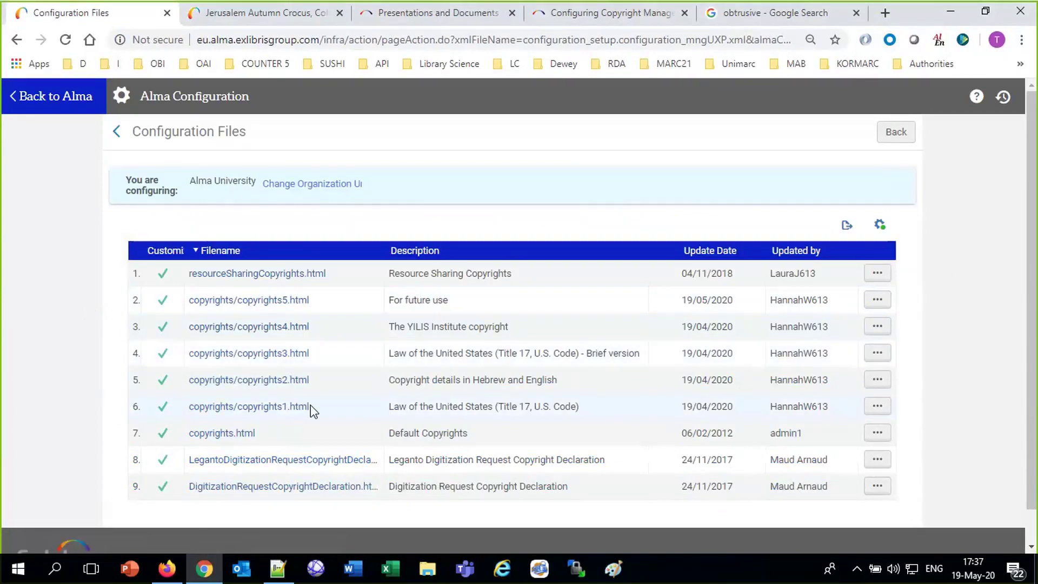
left_click(877, 298)
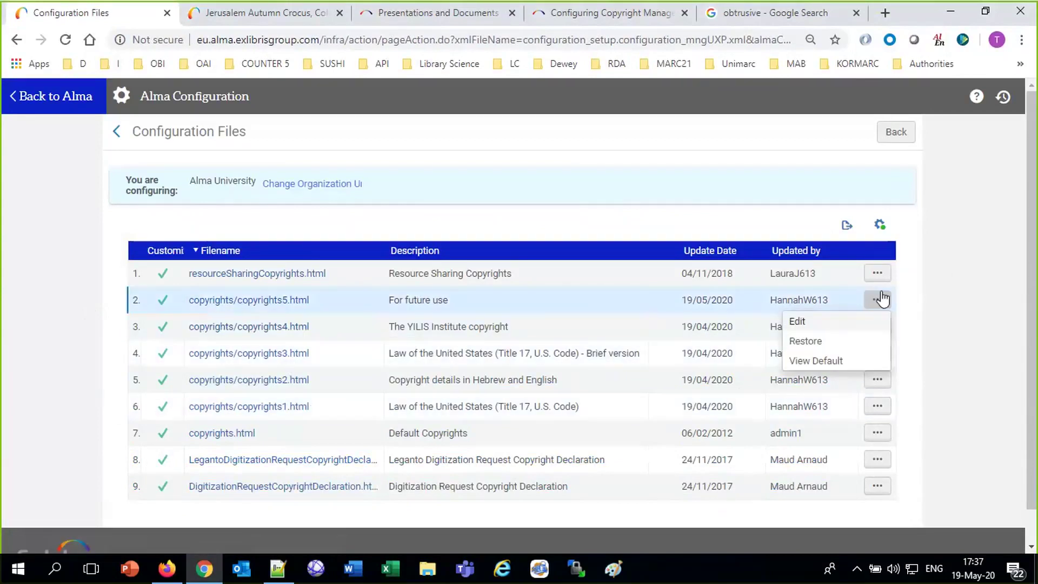
left_click(819, 323)
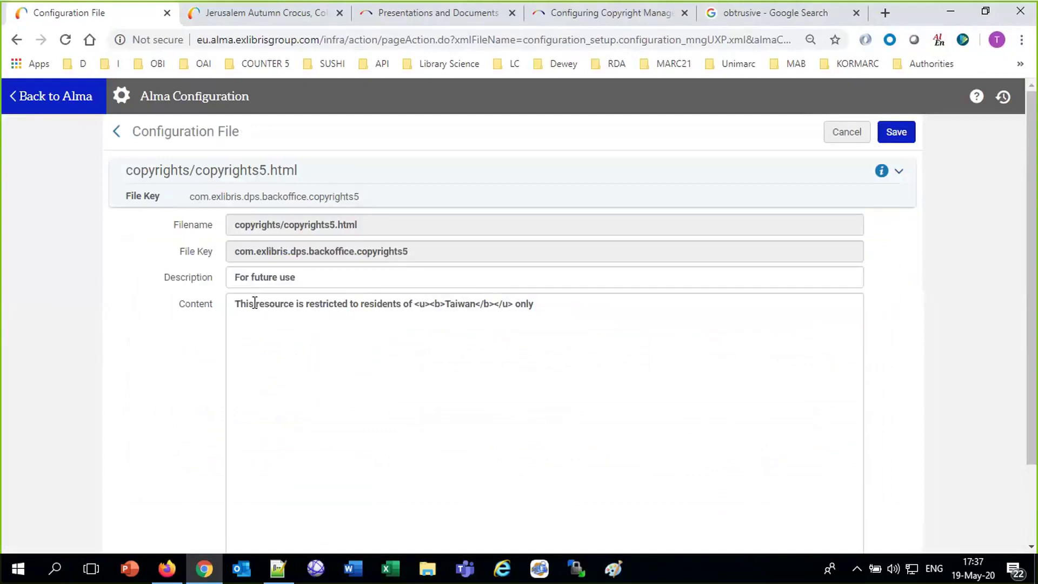
Insert 'the state of' and replace Taiwan with Kentucky in the content.
left_click(412, 305)
type("the state of")
double_click(508, 304)
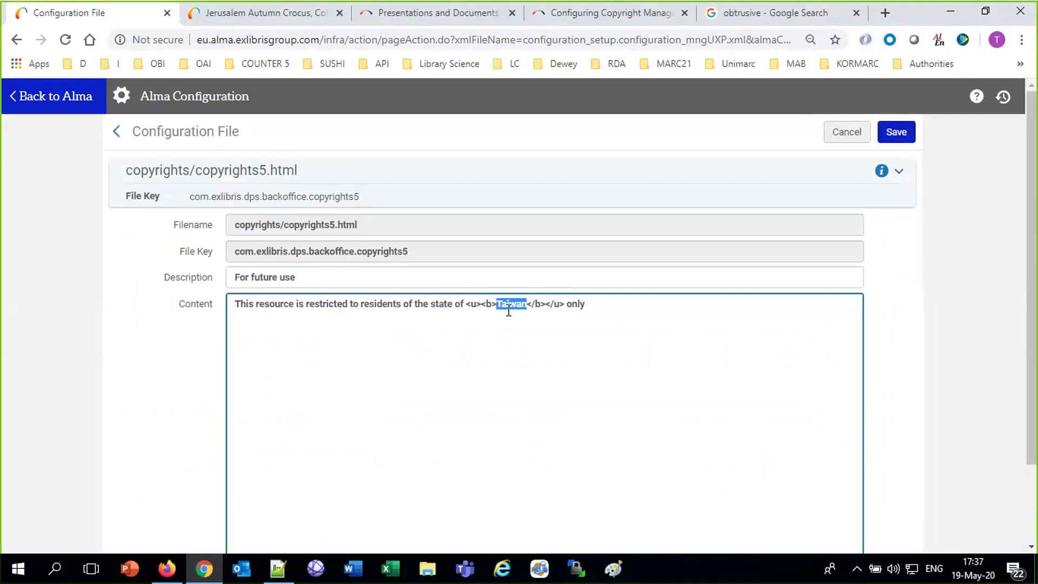
type("Kentucy")
Wrap Kentucky in italic and red font tags, correcting 'coplor' to 'color'.
left_click(469, 307)
type("<i>")
left_click(583, 307)
type("</i>")
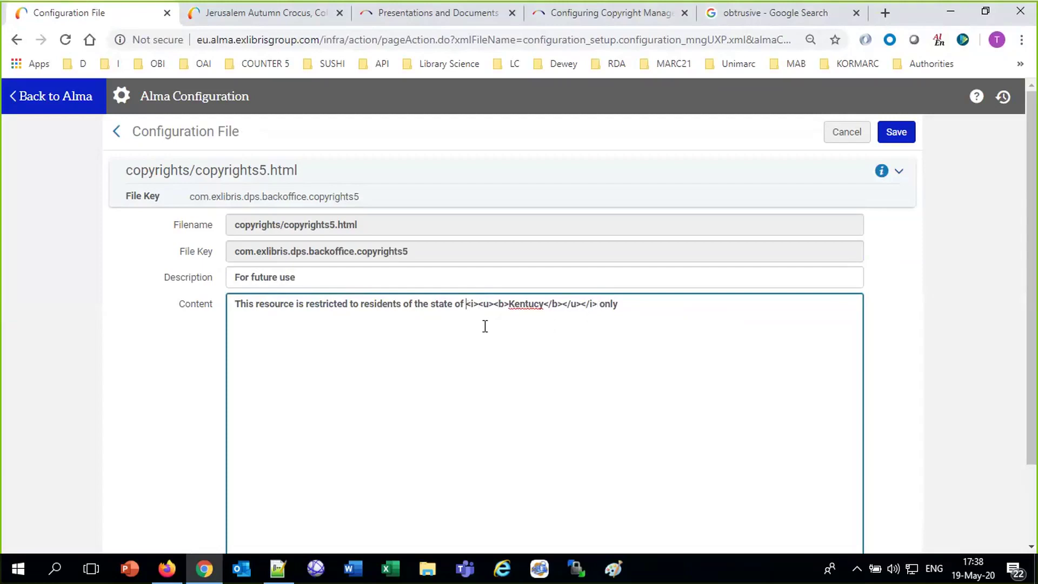
type("<")
type("font coplor ")
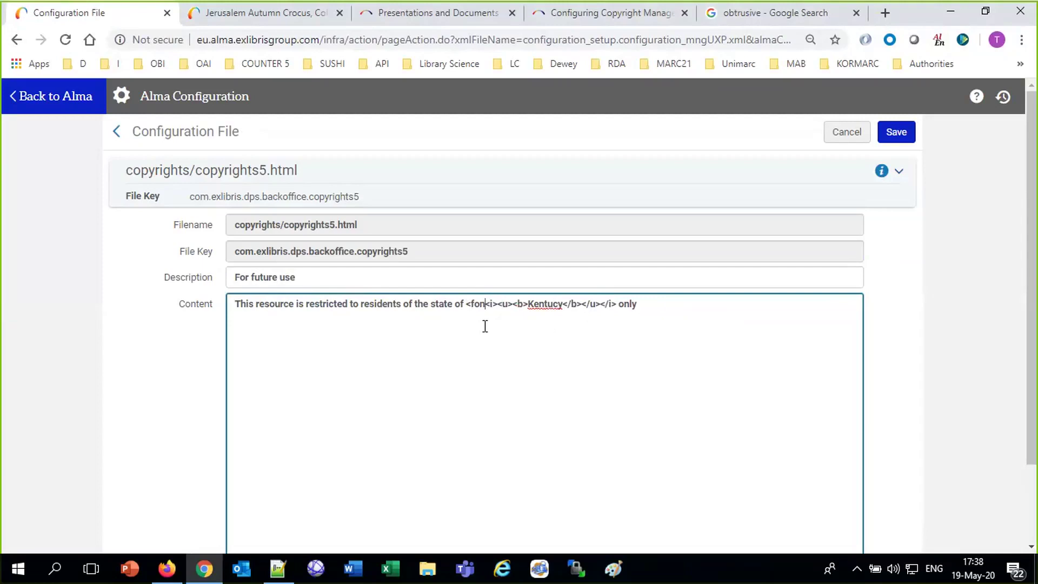
type("= \"red")
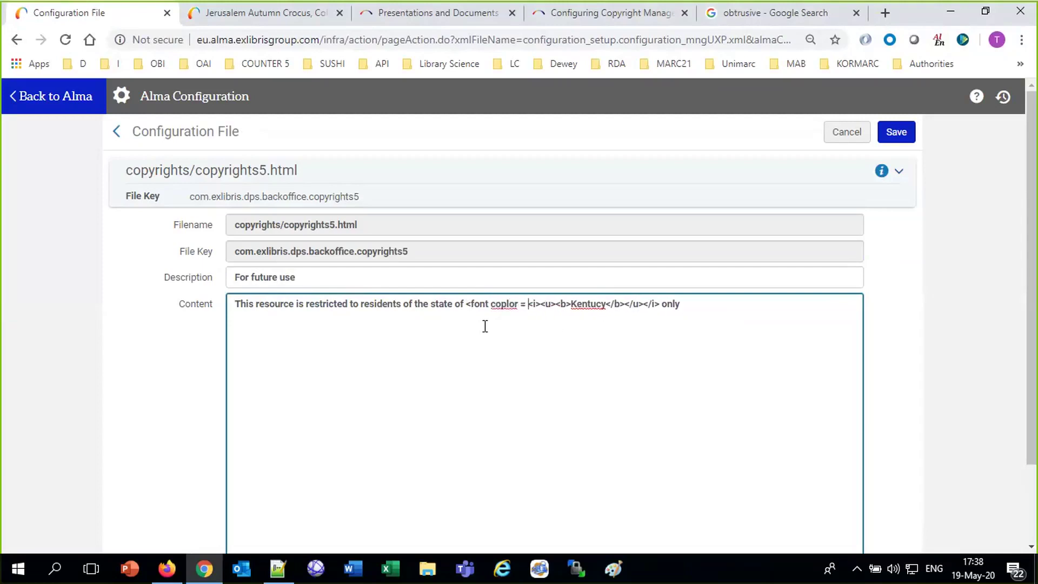
type("\">")
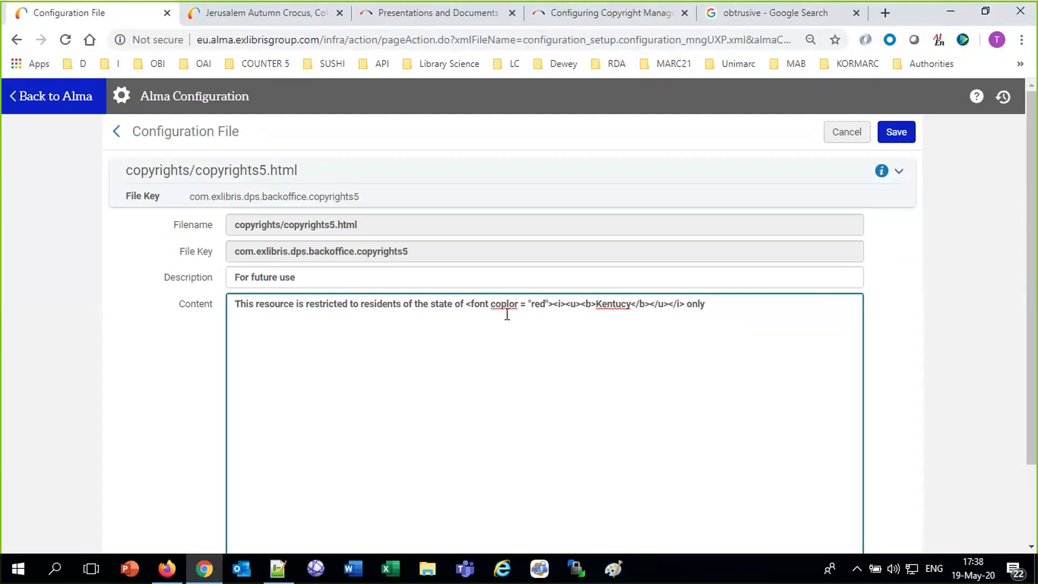
right_click(498, 303)
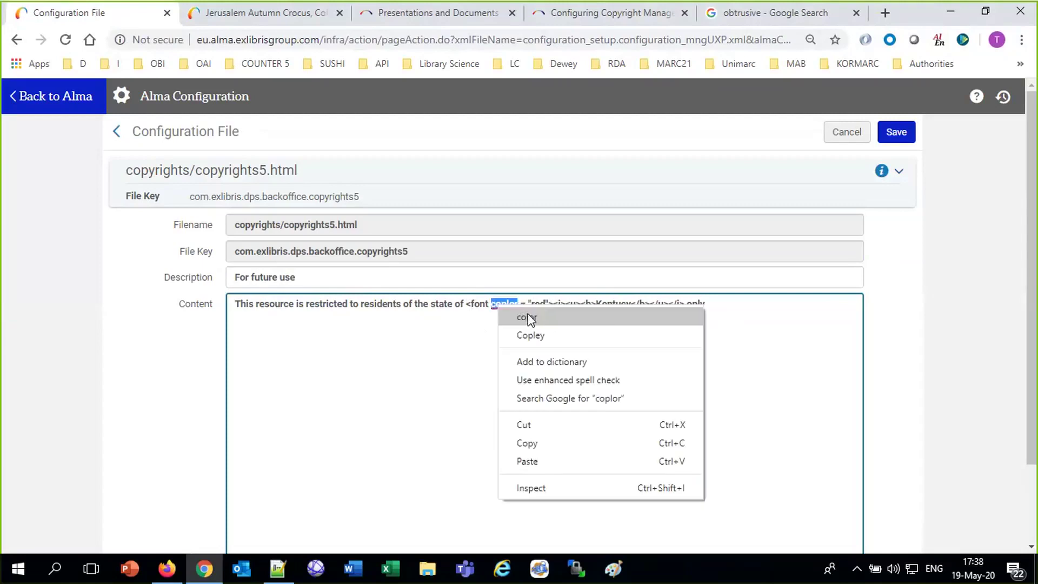
left_click(527, 317)
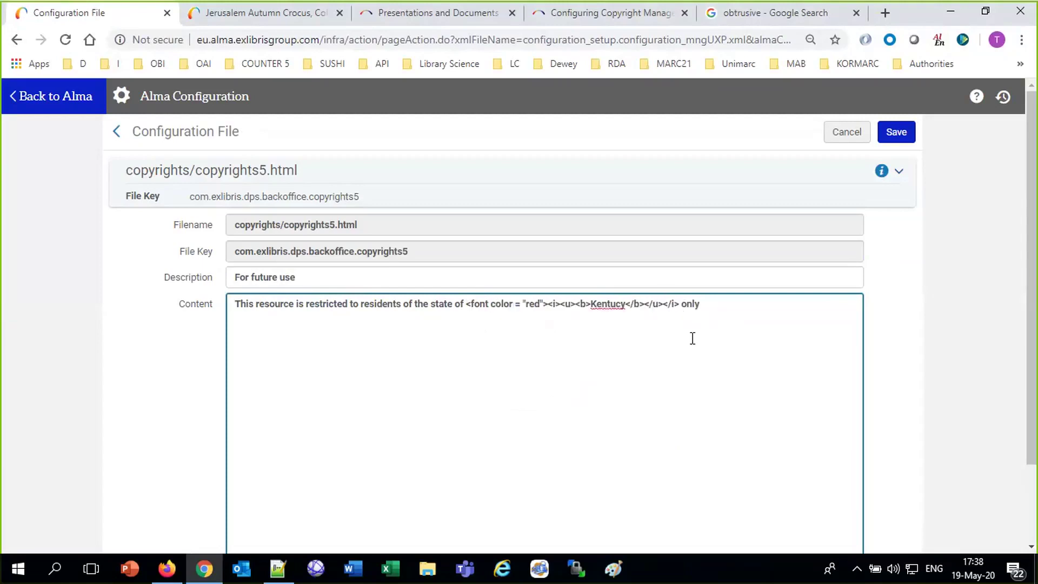
type("<font>")
End the line with a <p> tag, start a new line, and correct the spelling of Kentucky.
left_click(793, 310)
type("<p>")
key("Return")
right_click(606, 307)
left_click(642, 322)
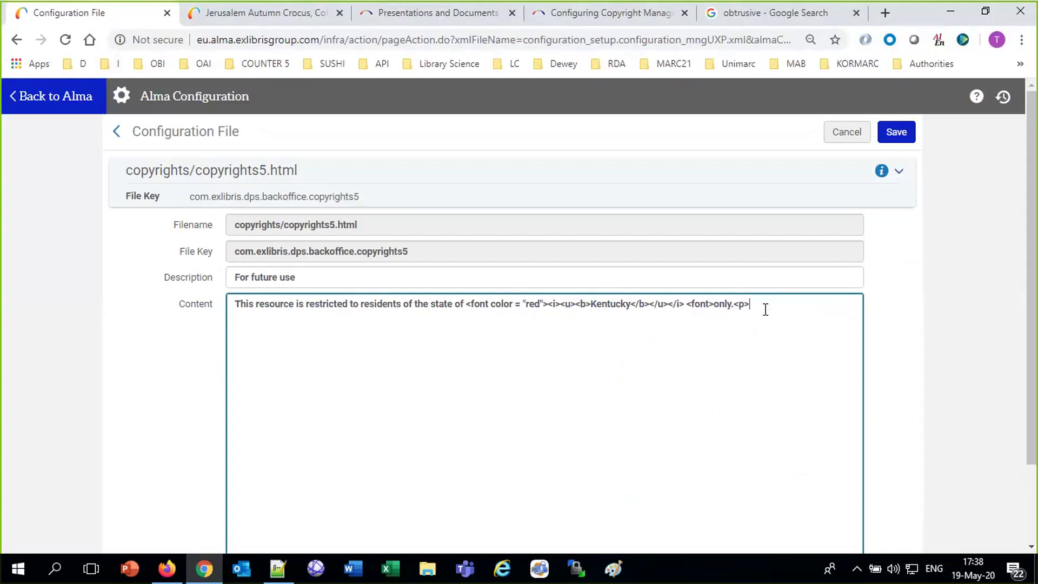
Add the line 'Residents of Tennessee can see other digital resources', fix its typos, and save.
type("Resident sof tennessee")
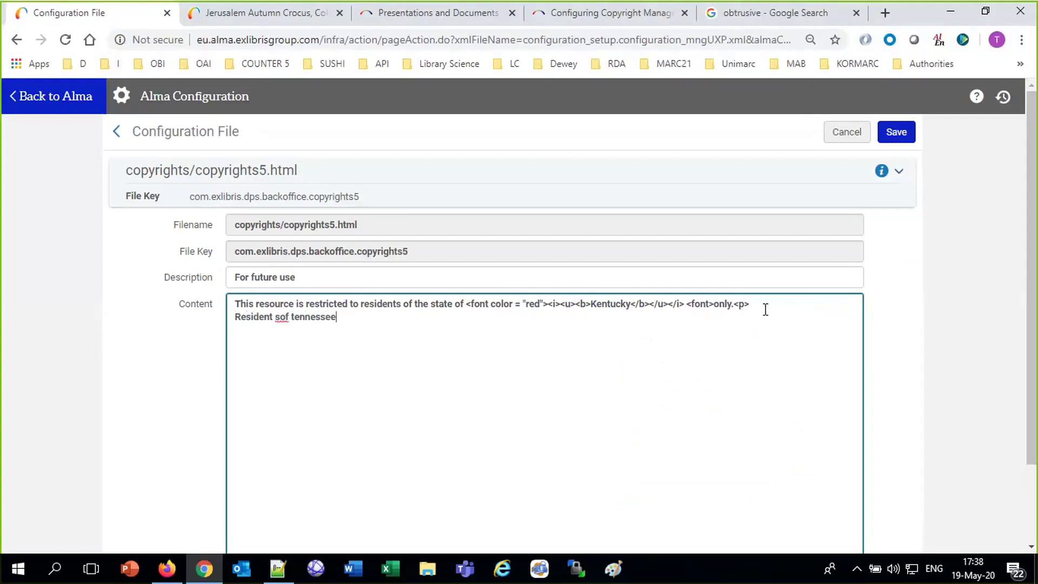
type(" can se other di")
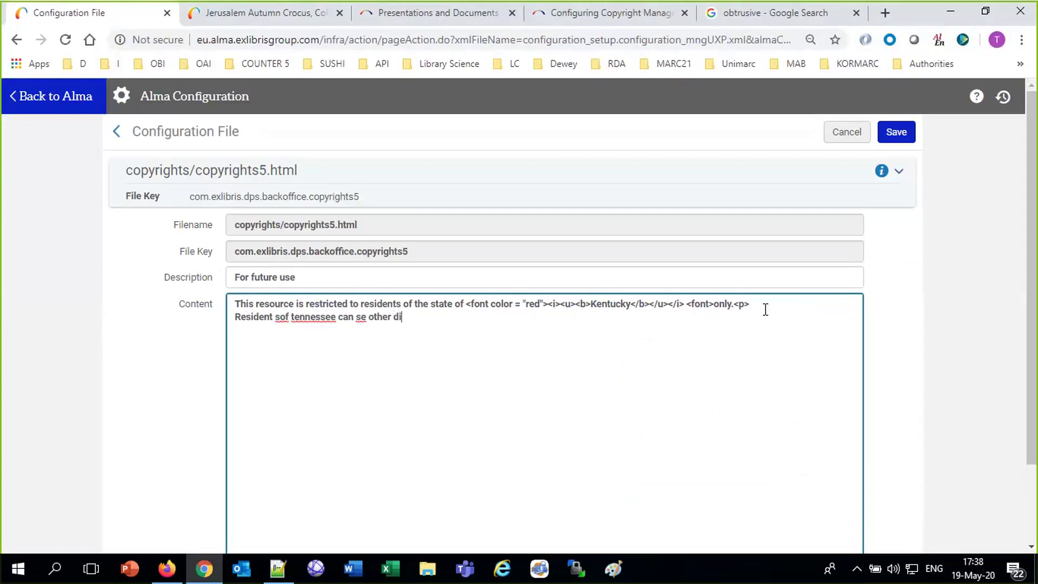
type("gital respurces")
right_click(283, 318)
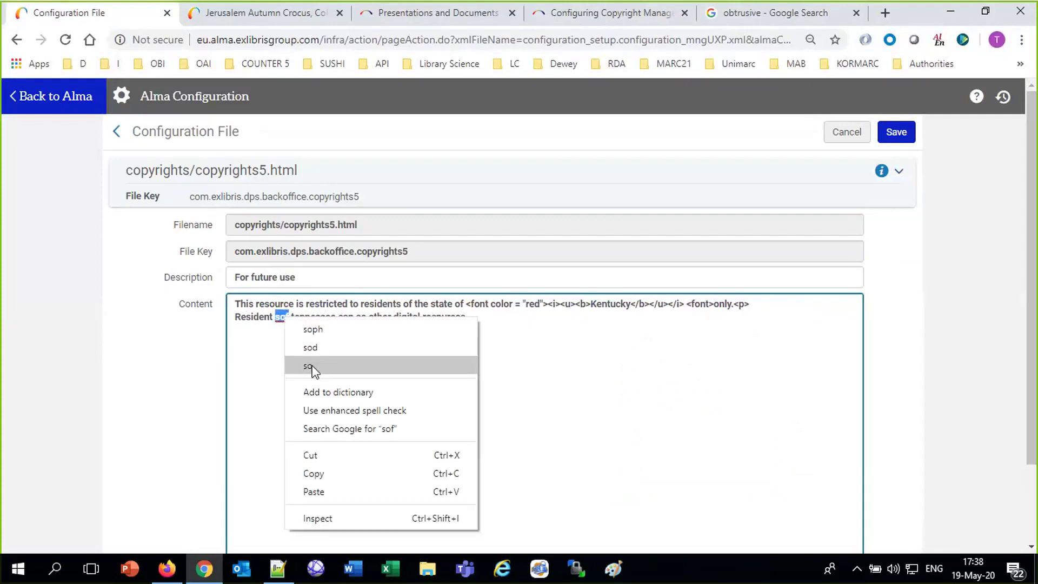
left_click(306, 365)
double_click(278, 318)
type("of T")
key("Delete")
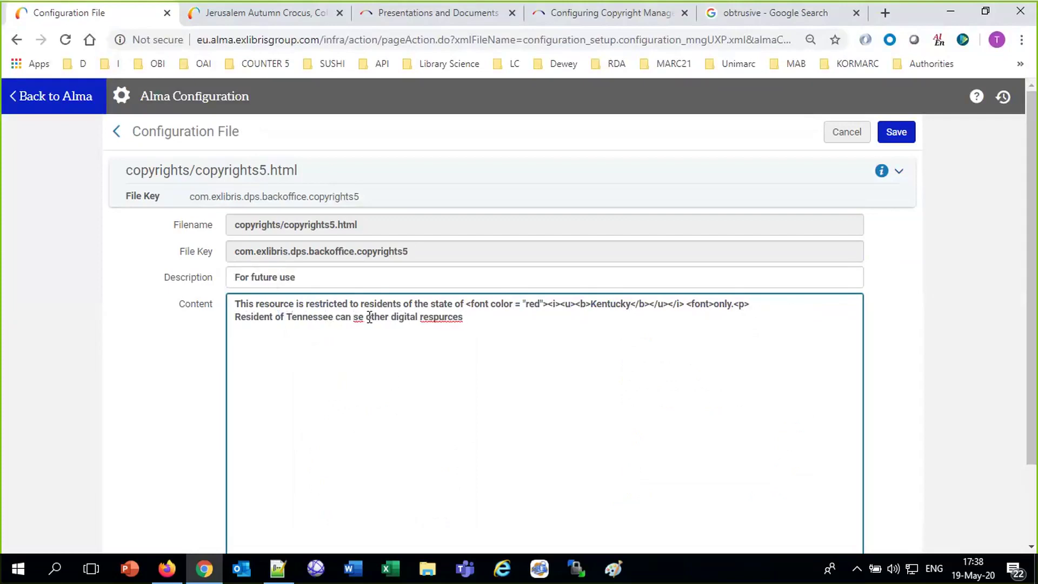
type("e")
right_click(452, 321)
left_click(477, 332)
left_click(896, 132)
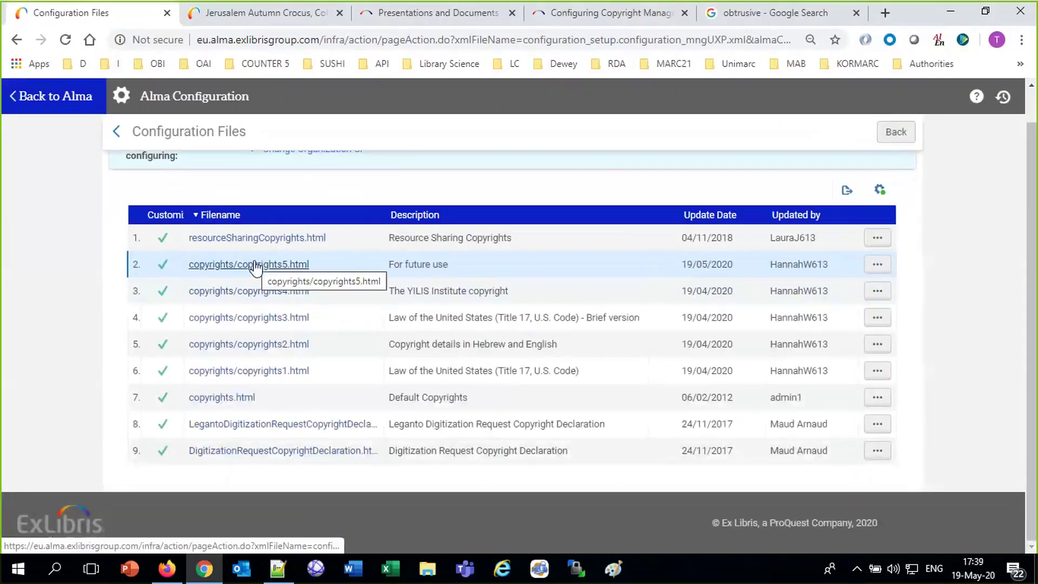
Change copyrights5.html's description from 'For future use' to 'Kentucky and Tennessee' and save.
left_click(876, 265)
left_click(797, 289)
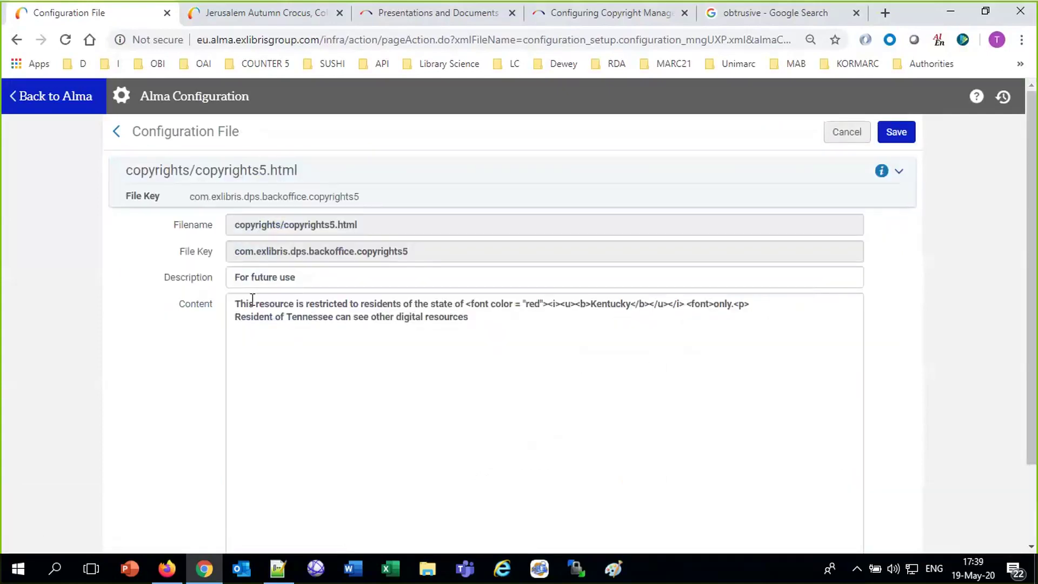
left_click_drag(346, 274, 114, 272)
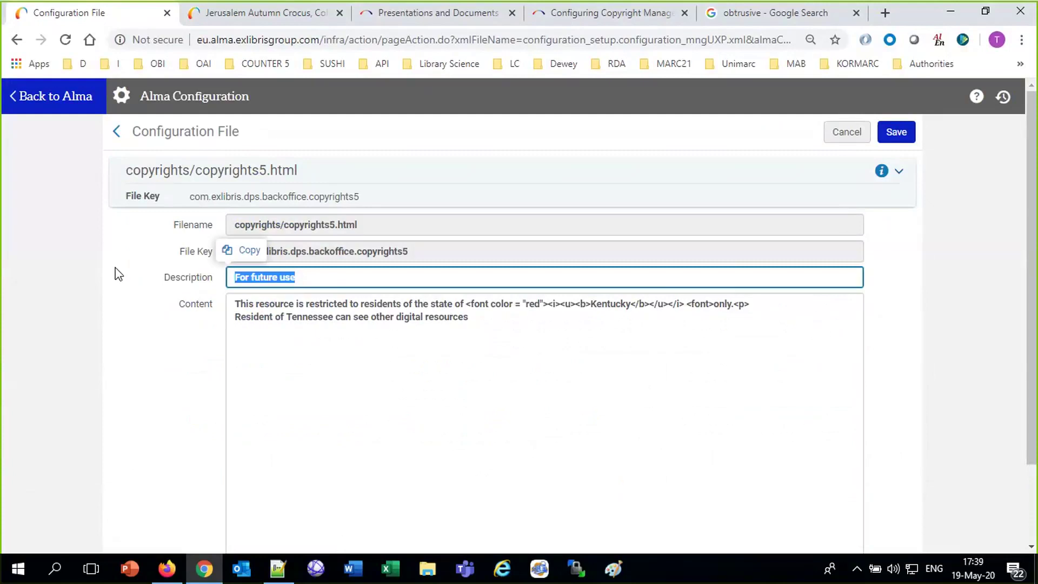
type("Kentuck")
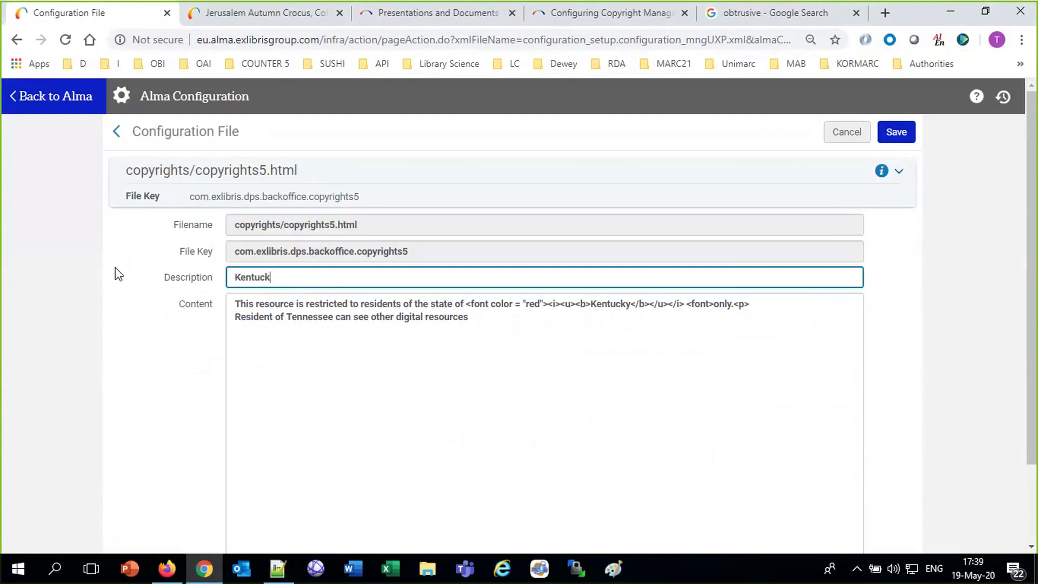
type("y and tennessee")
right_click(317, 277)
left_click(355, 284)
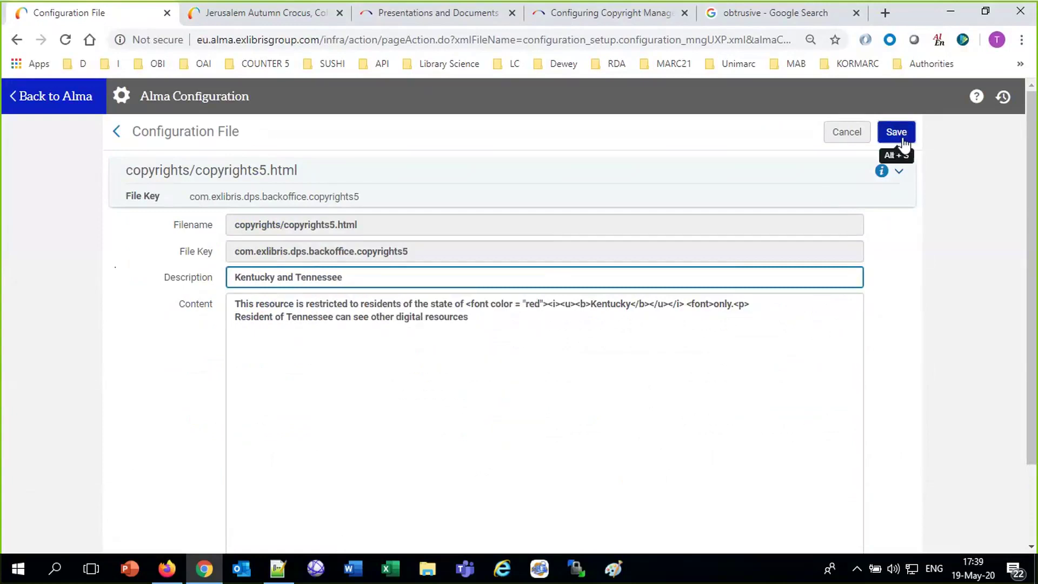
left_click(900, 136)
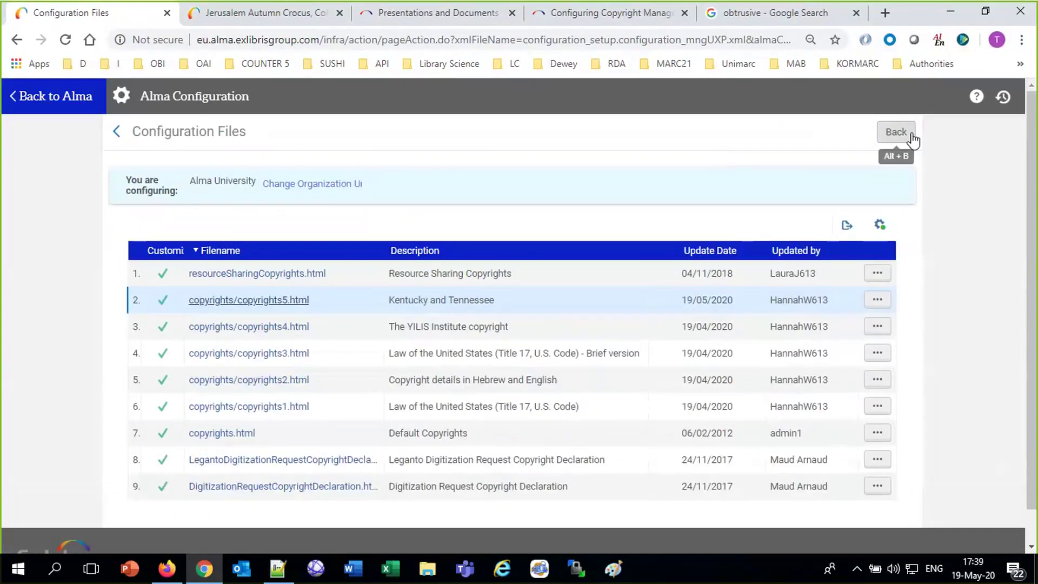
Go back to the configuration menu and open the Access Rights policy list.
left_click(895, 133)
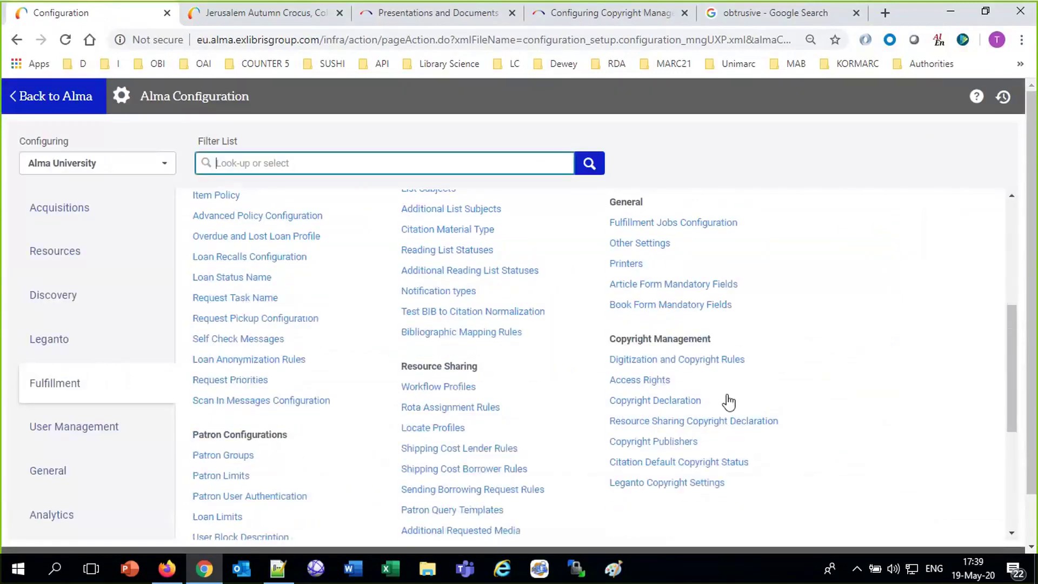
scroll(728, 401, "down", 2)
left_click(655, 290)
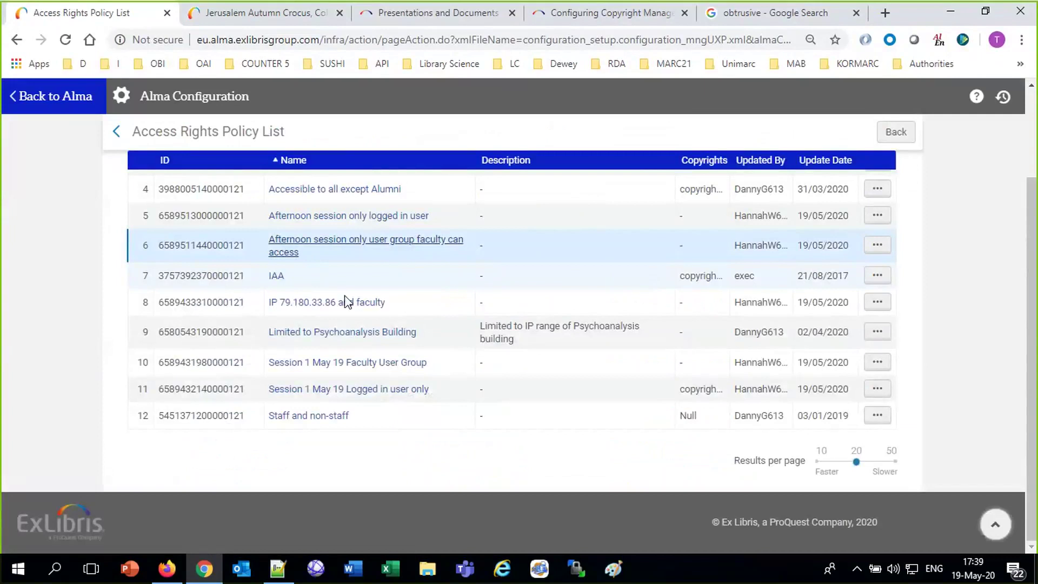
scroll(531, 364, "up", 2)
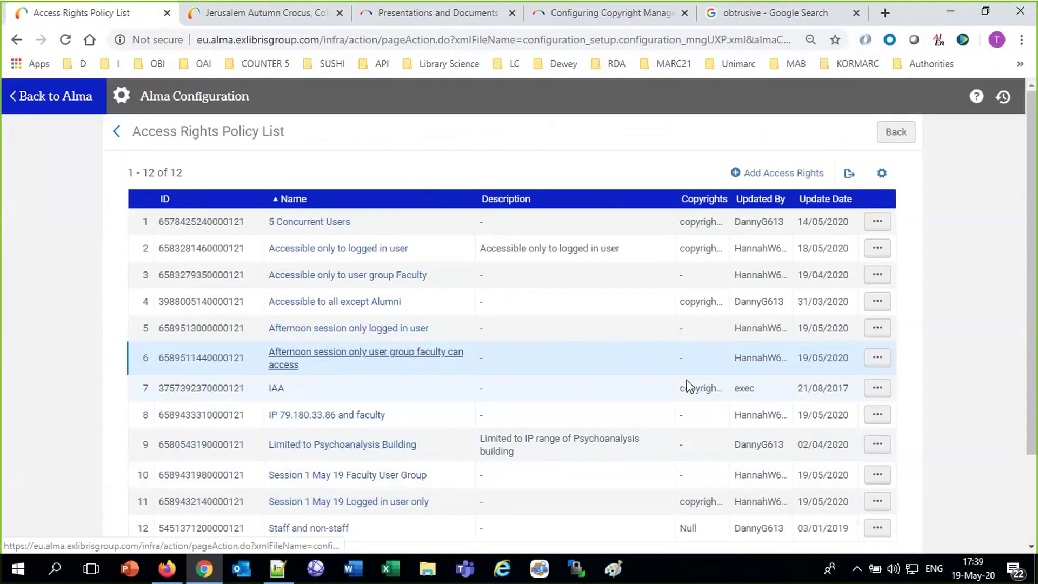
Set the afternoon faculty policy's Copyrights to 'Kentucky and Tennessee' and save it.
left_click(872, 362)
left_click(823, 392)
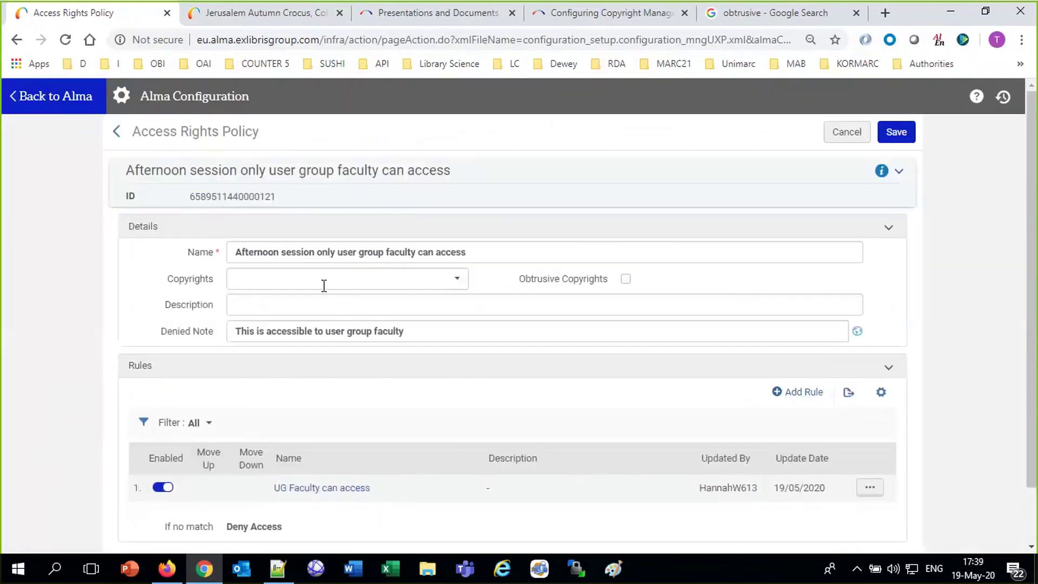
left_click(323, 285)
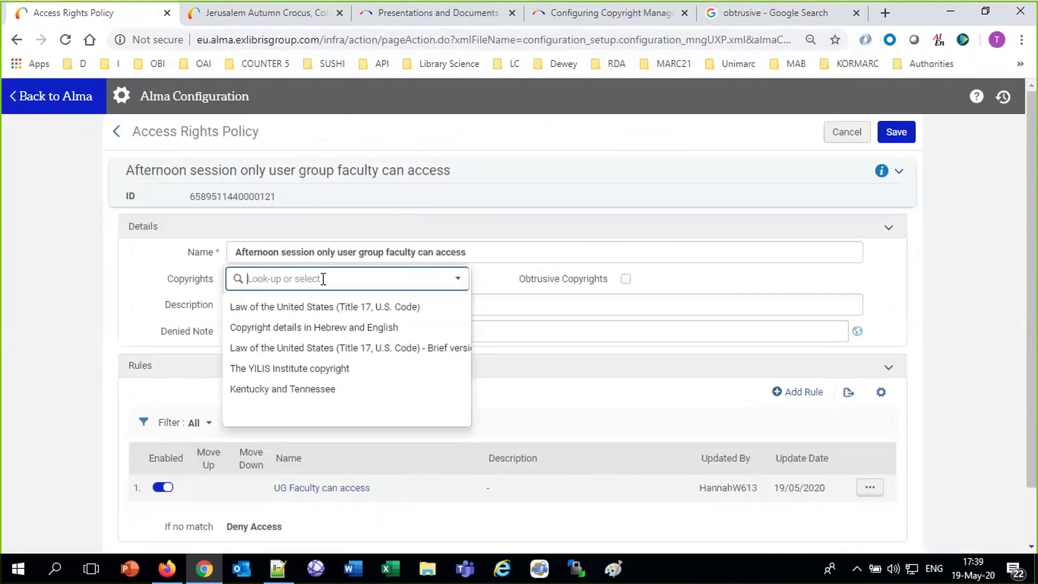
left_click(342, 390)
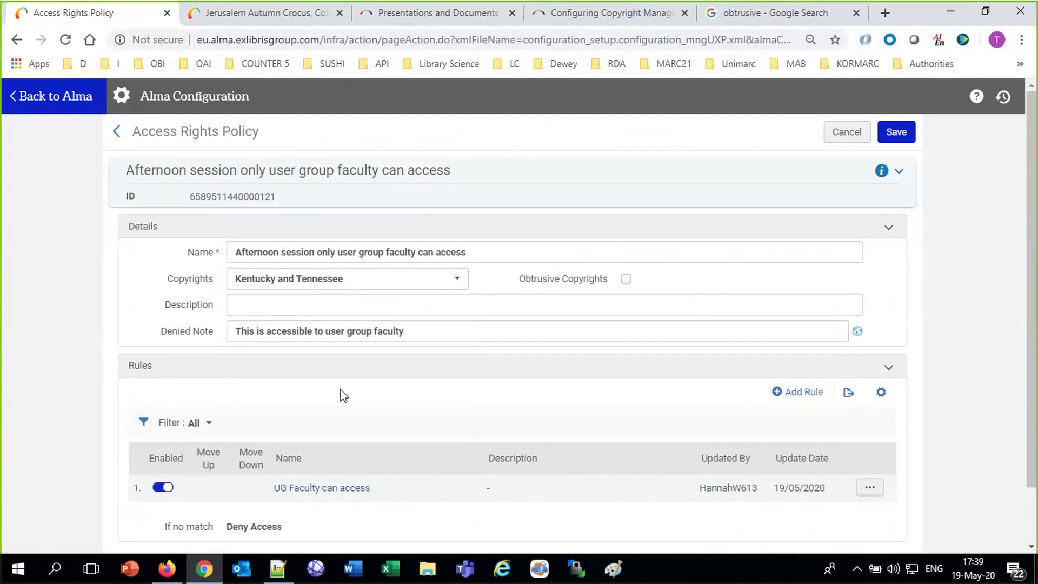
left_click(897, 132)
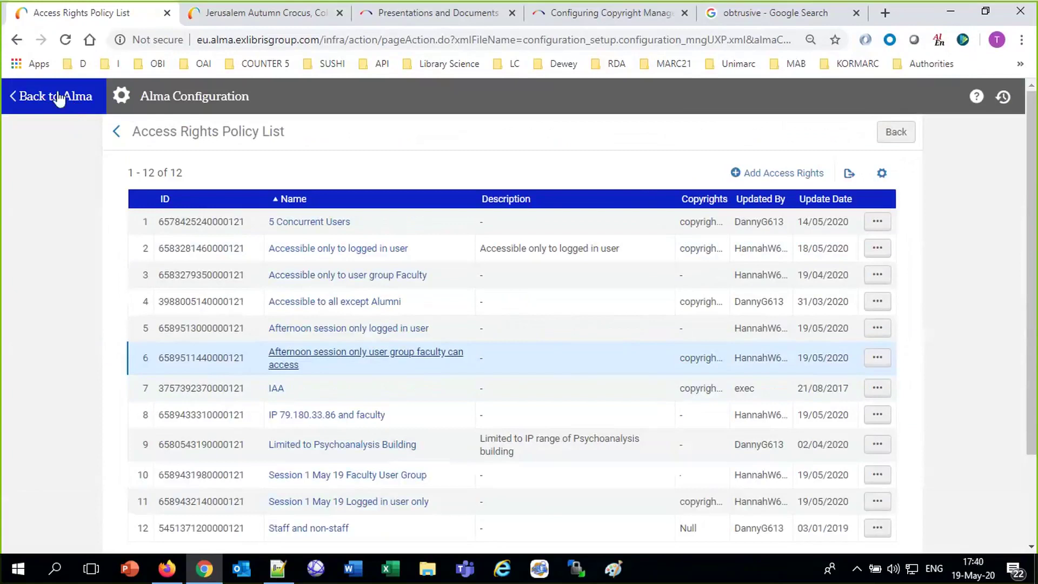
Rerun the recent title search for the two librarians photo and edit its representation.
left_click(58, 97)
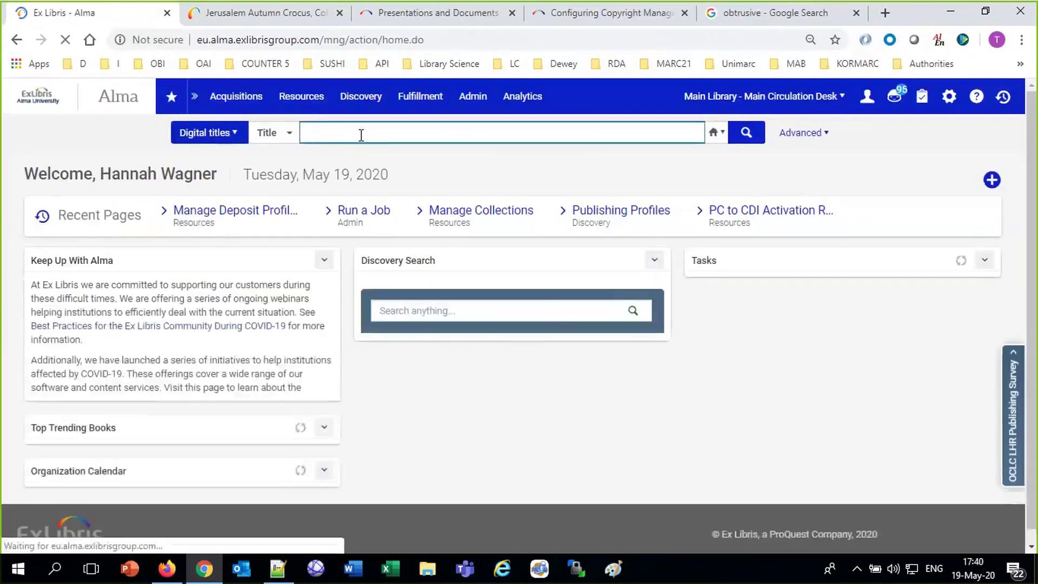
left_click(361, 135)
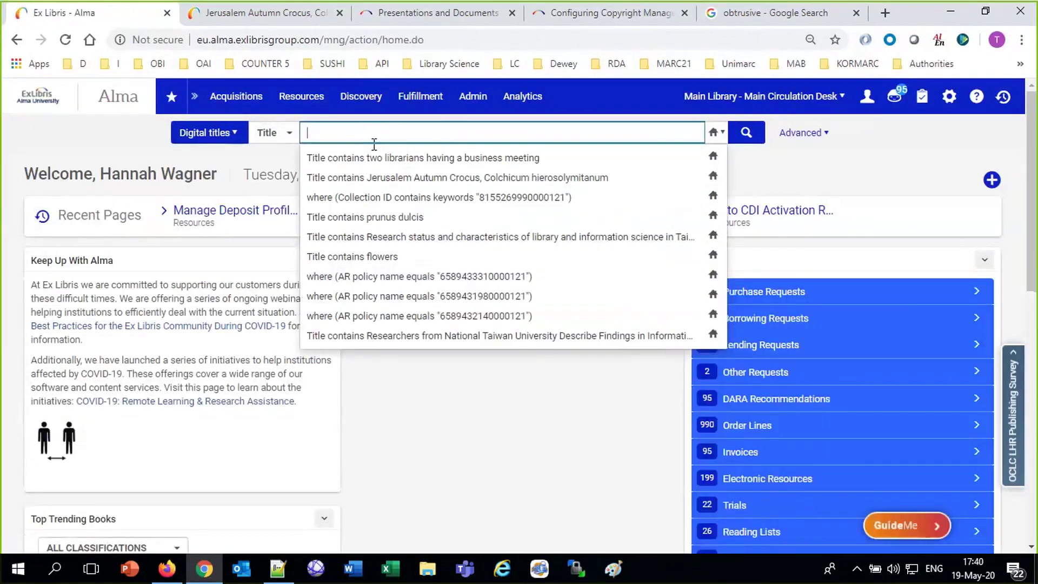
left_click(378, 157)
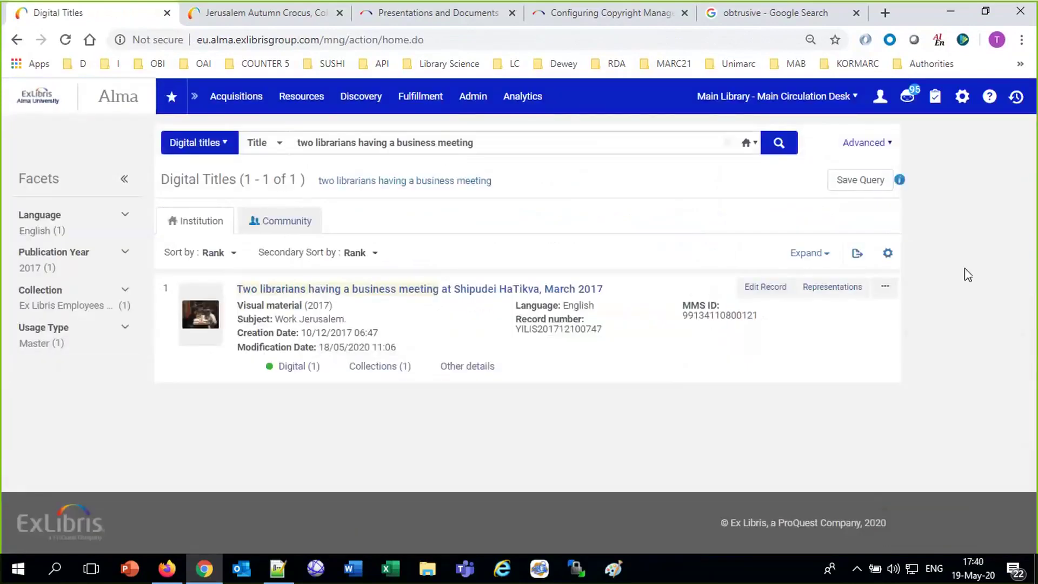
left_click(839, 292)
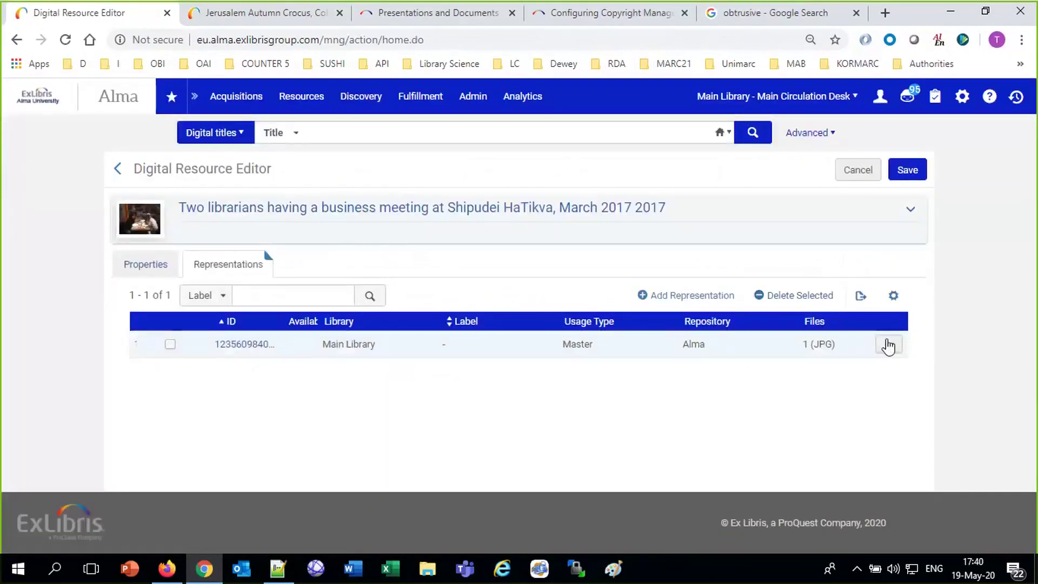
left_click(887, 344)
left_click(834, 394)
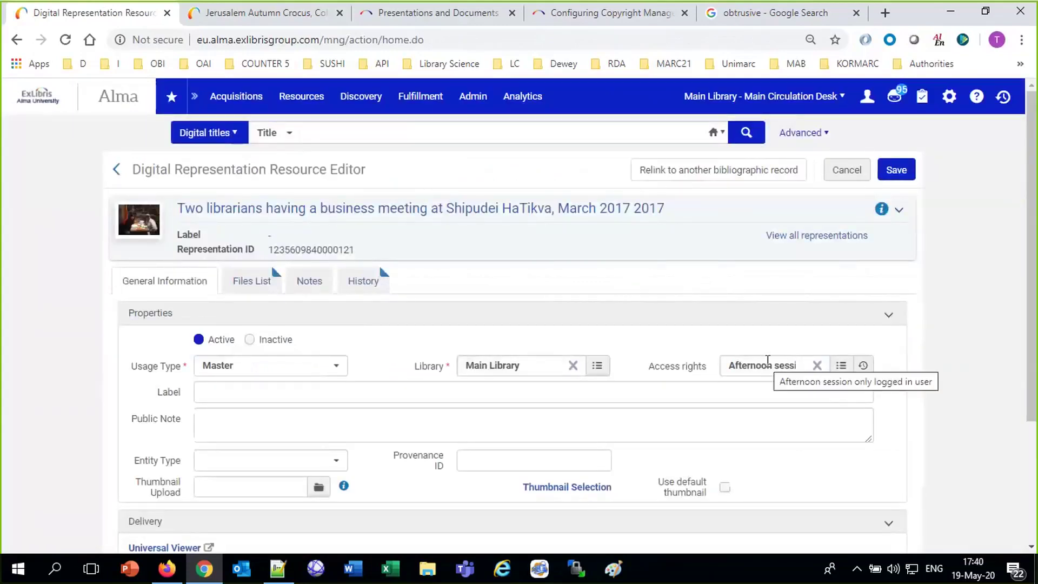
Set the representation's access rights policy to 'Afternoon session only user group faculty can access' and save.
left_click(767, 360)
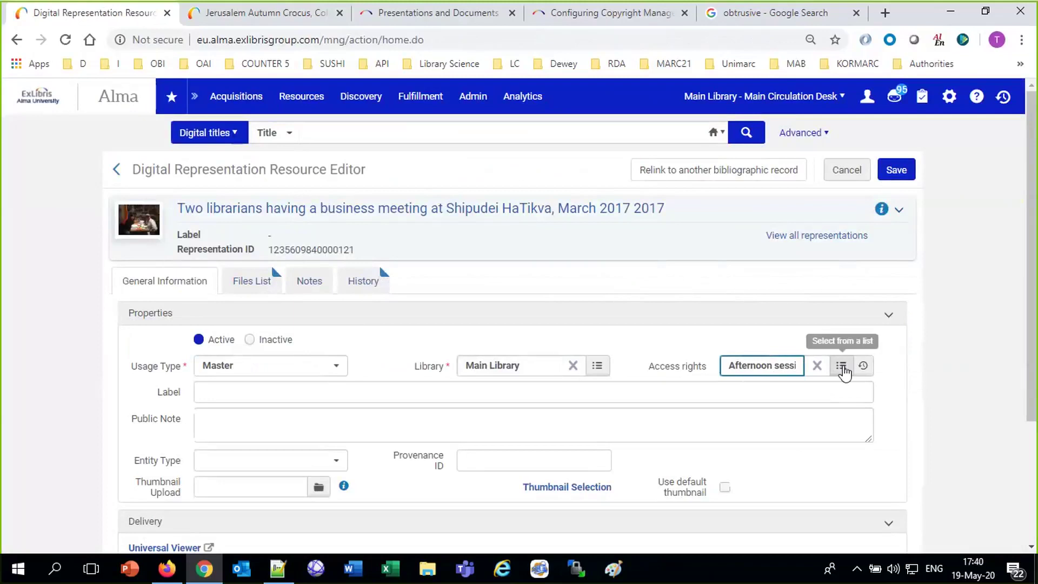
left_click(841, 366)
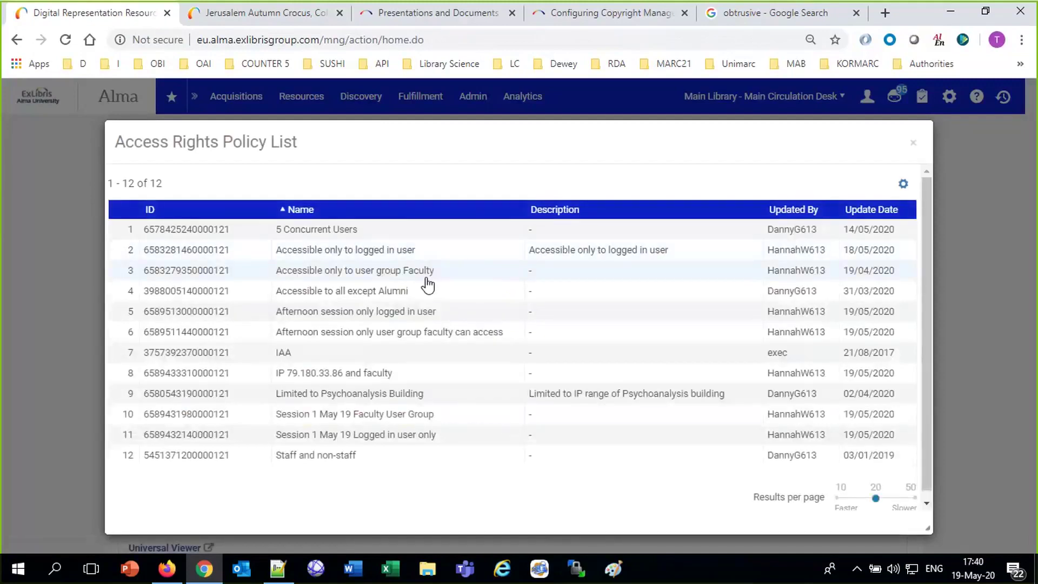
left_click(430, 339)
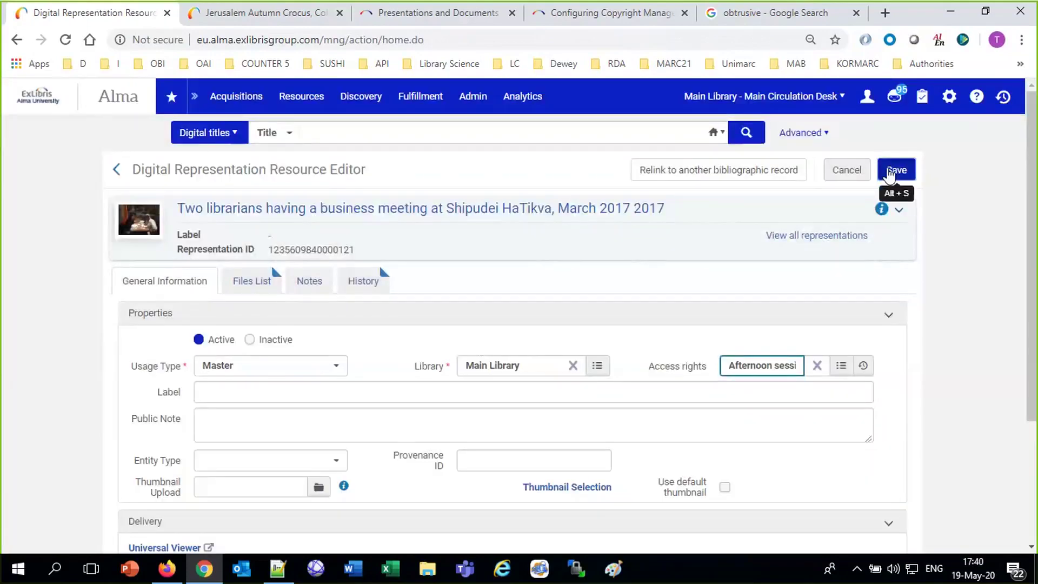
left_click(892, 171)
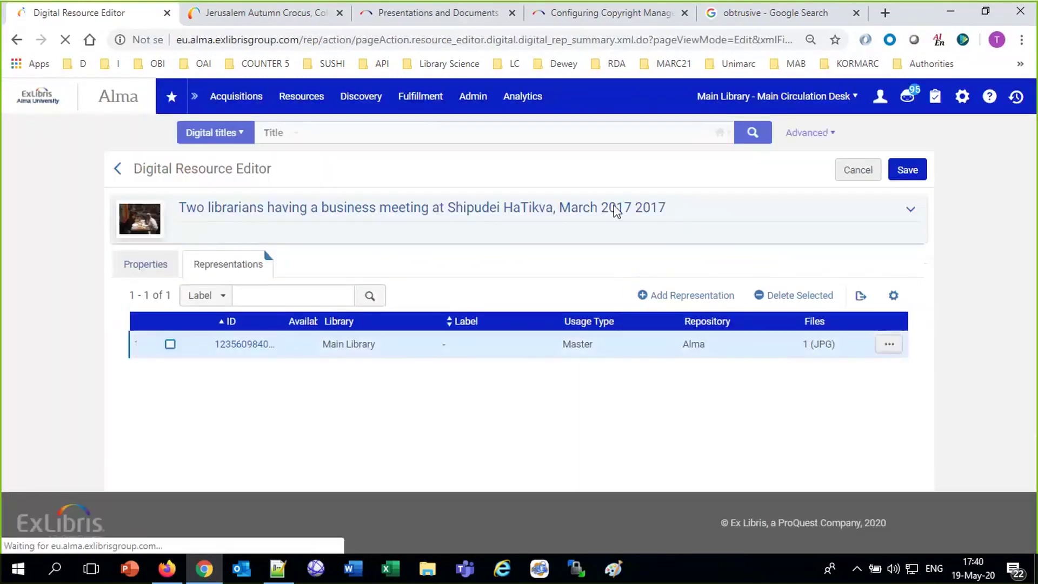
left_click(278, 12)
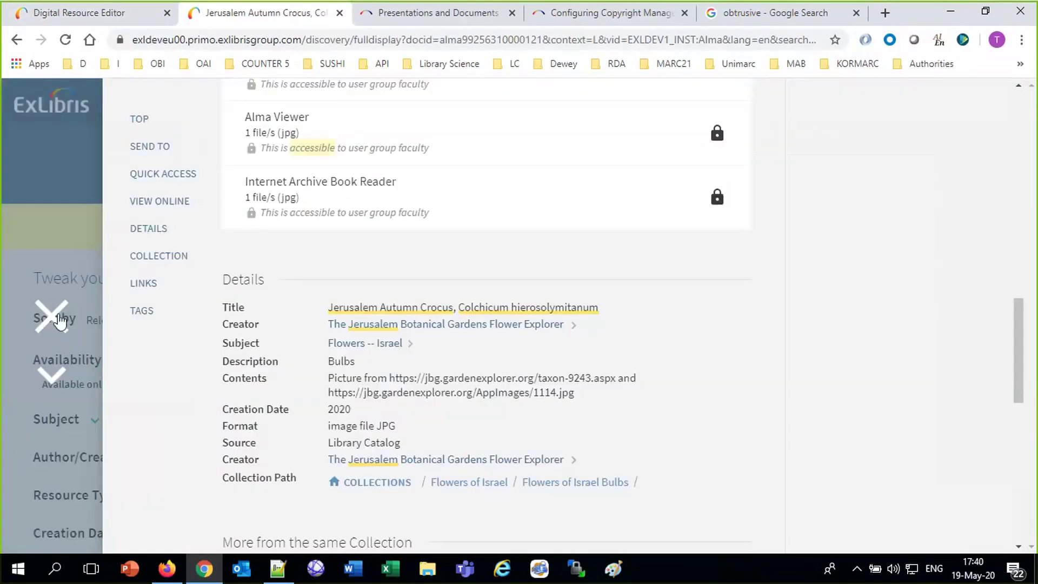
Search the Library Catalog for 'two librarians meeting'.
left_click(59, 319)
left_click(283, 168)
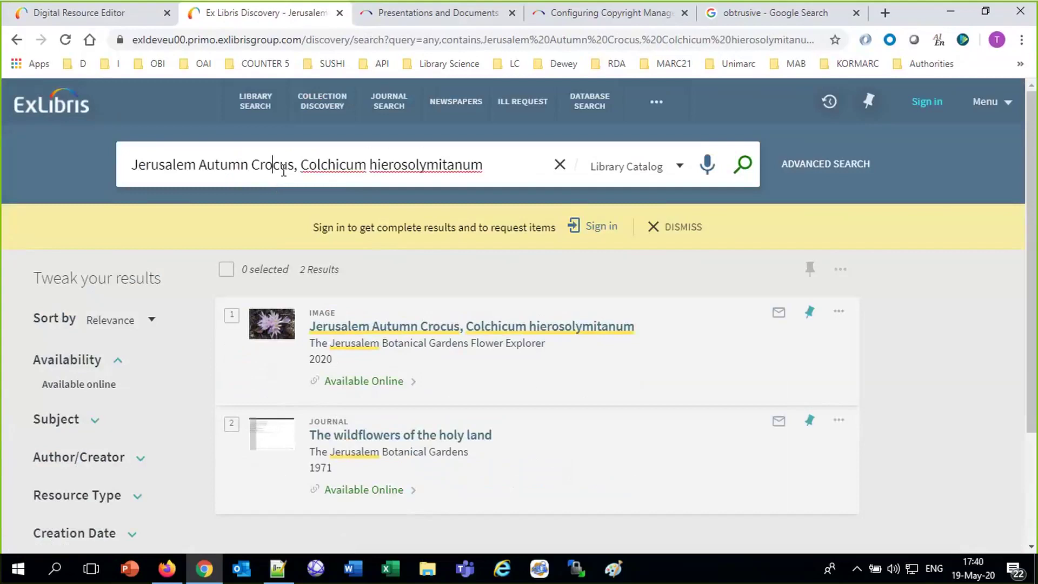
key("ctrl+a")
type("two libraerian")
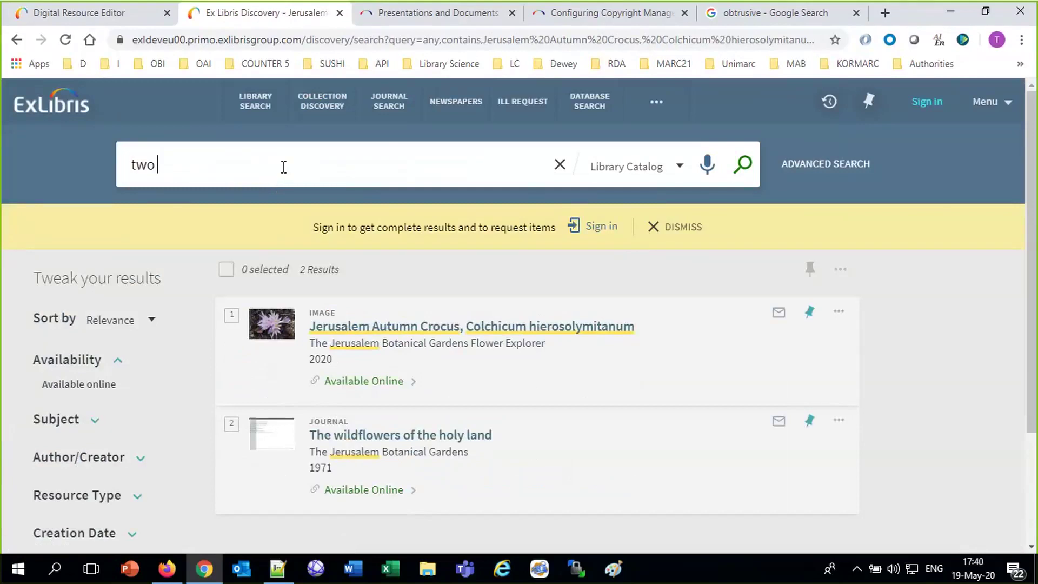
key("BackSpace")
key("BackSpace")
key("BackSpace")
key("BackSpace")
key("BackSpace")
type("rian")
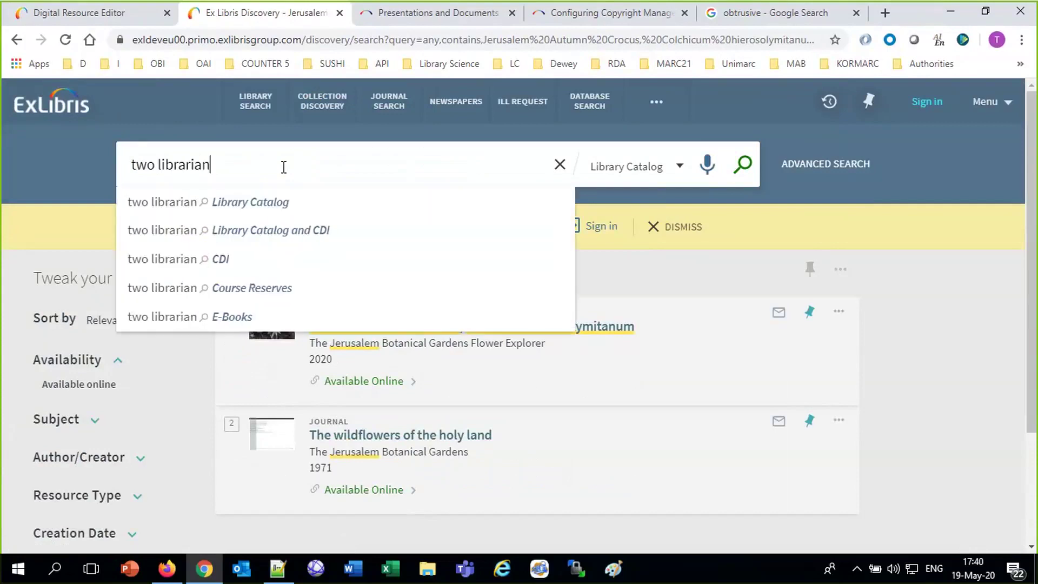
type("s meeting")
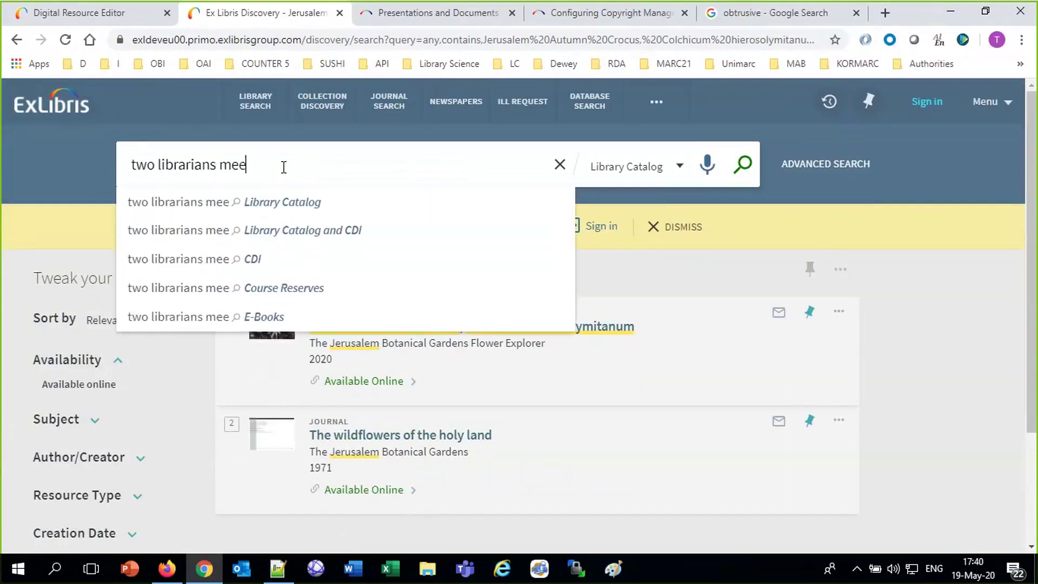
key("Return")
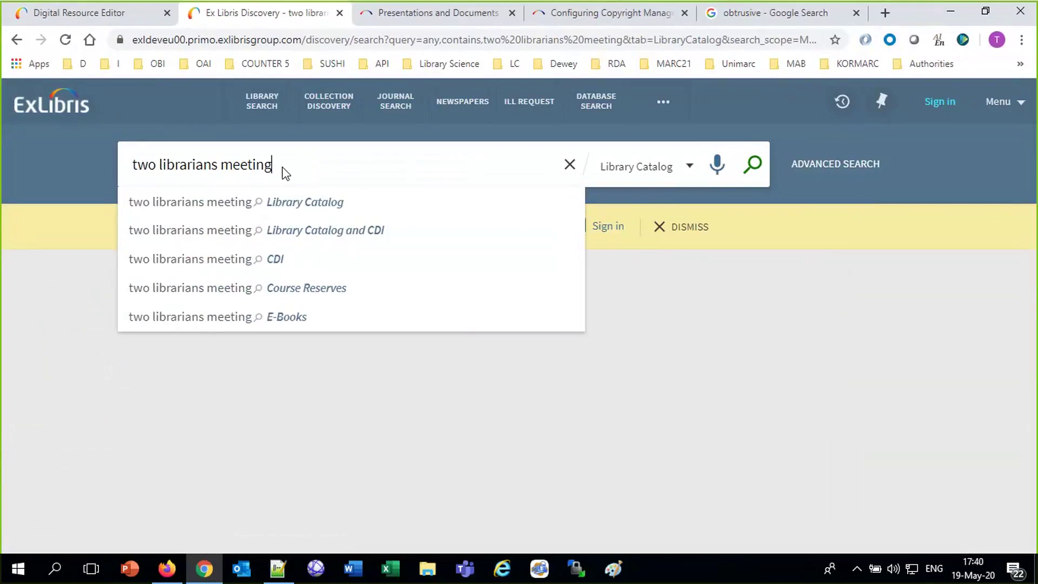
left_click(298, 207)
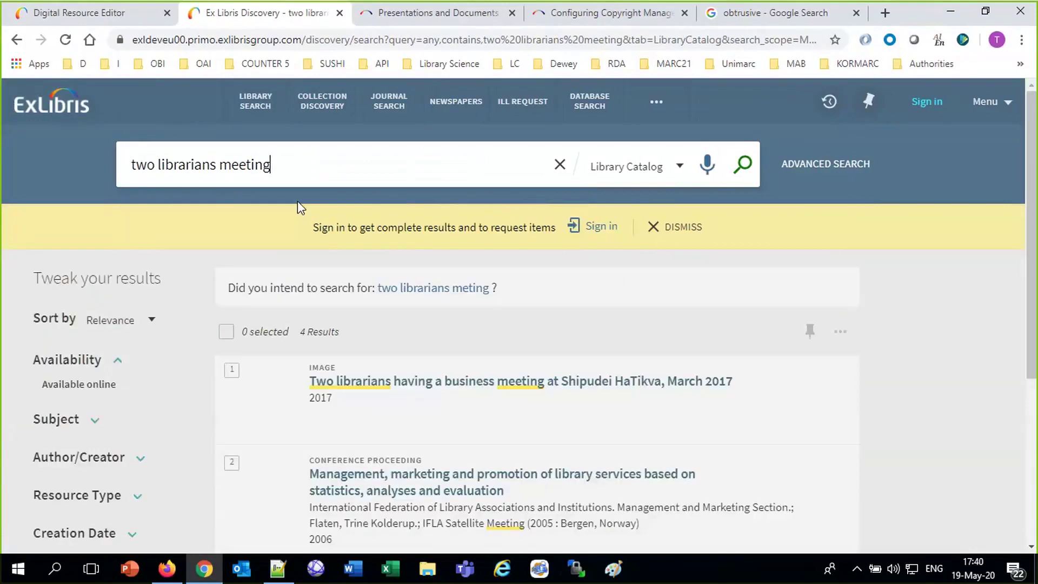
Check the Shipudei HaTikva business-meeting photo's full record, then return to the results.
left_click(358, 422)
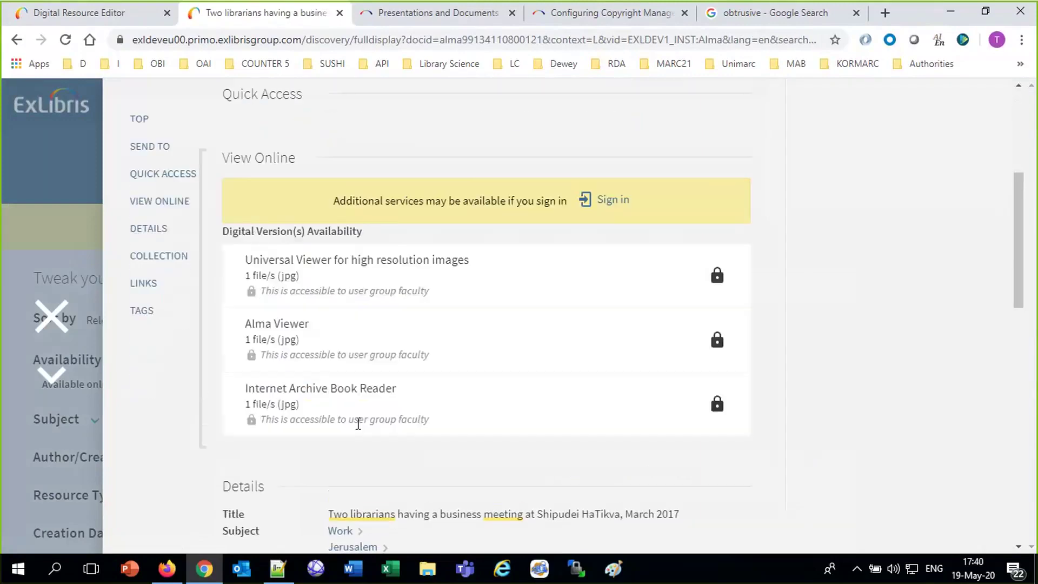
scroll(861, 384, "up", 5)
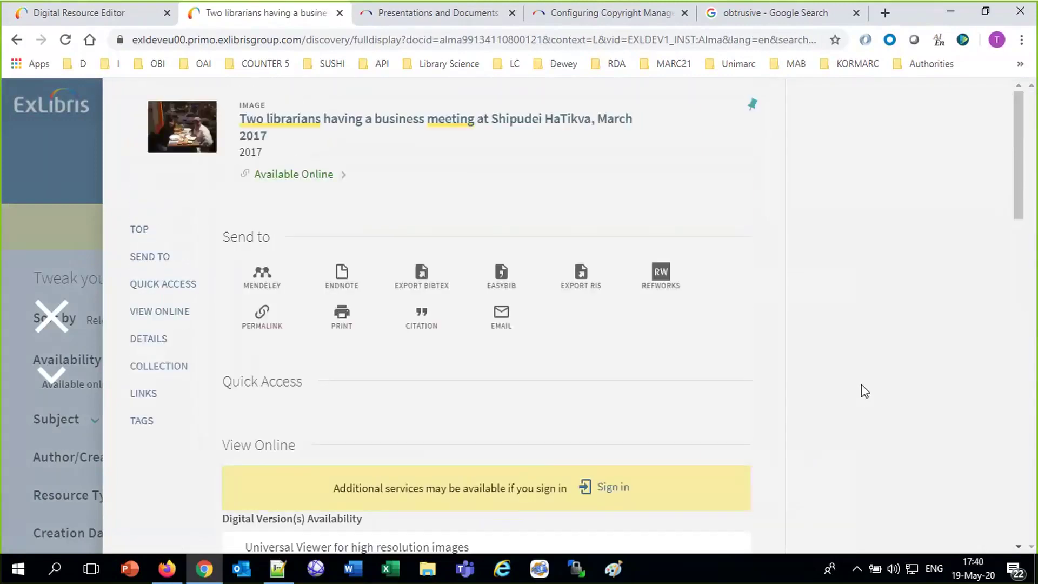
left_click(54, 326)
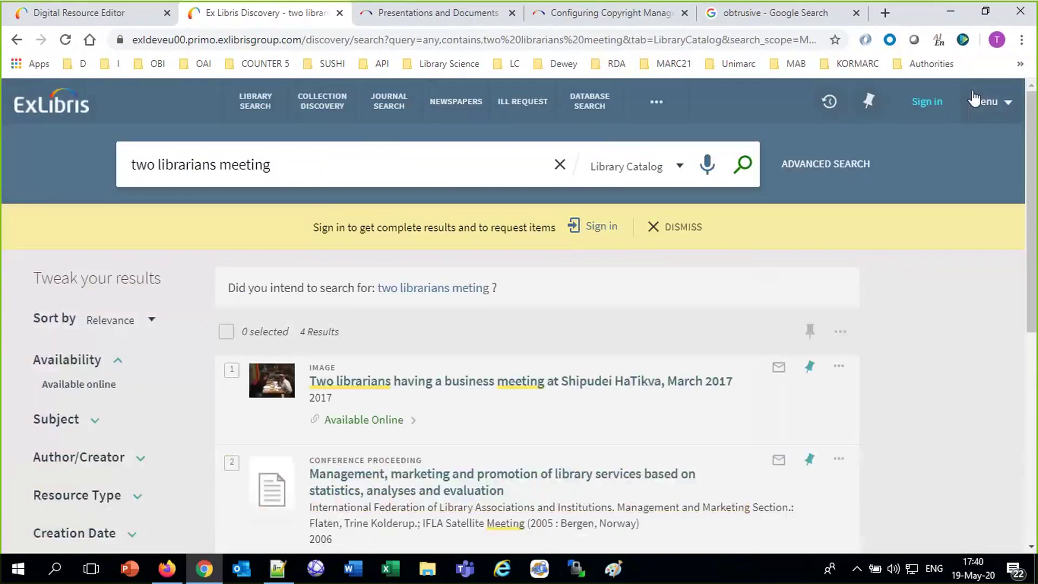
Sign in to Primo with the user ID and password.
left_click(937, 108)
left_click(530, 270)
type("A")
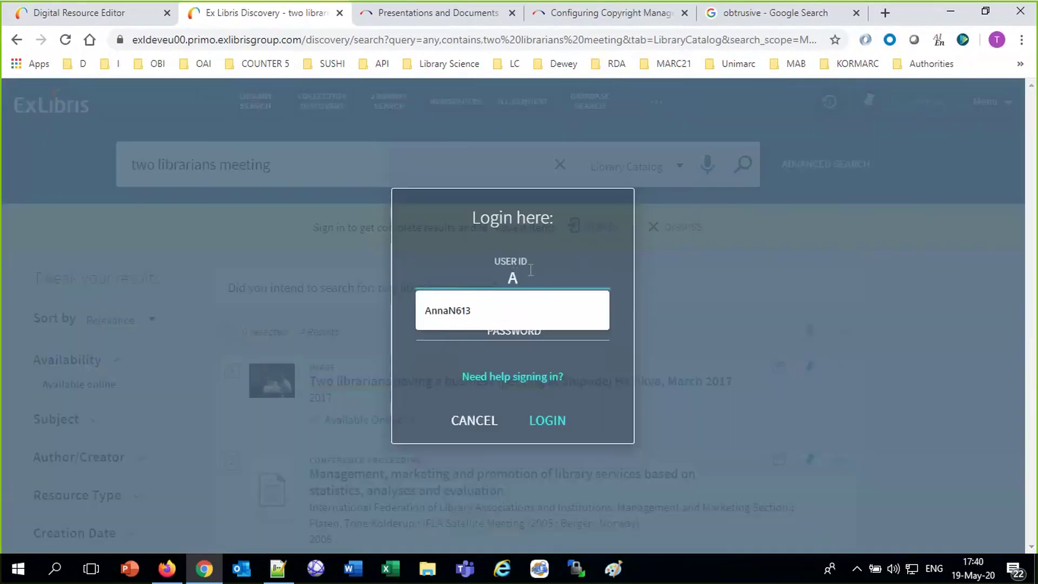
type("liciaC613")
key("Tab")
type("********")
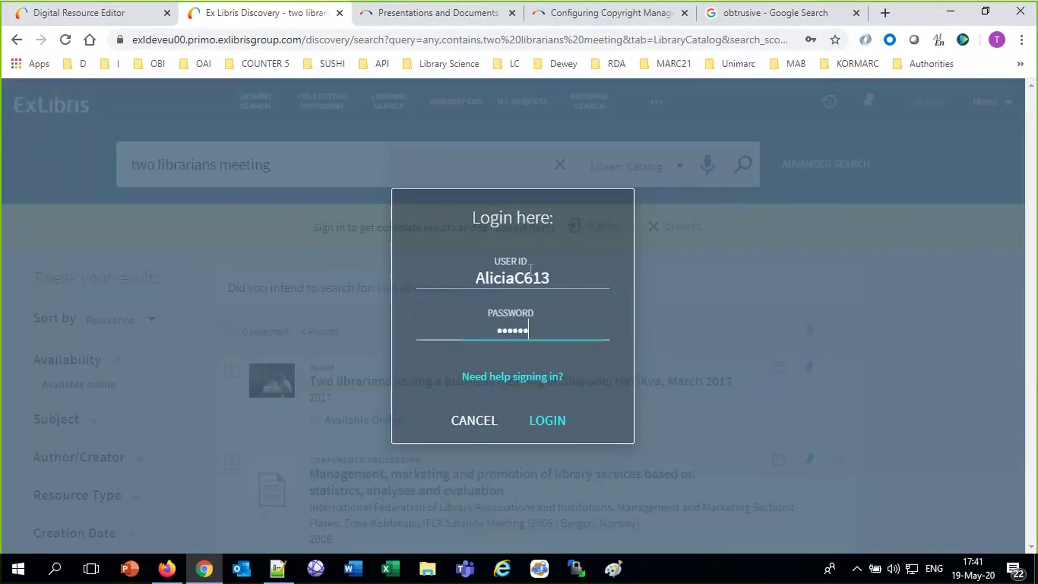
key("Return")
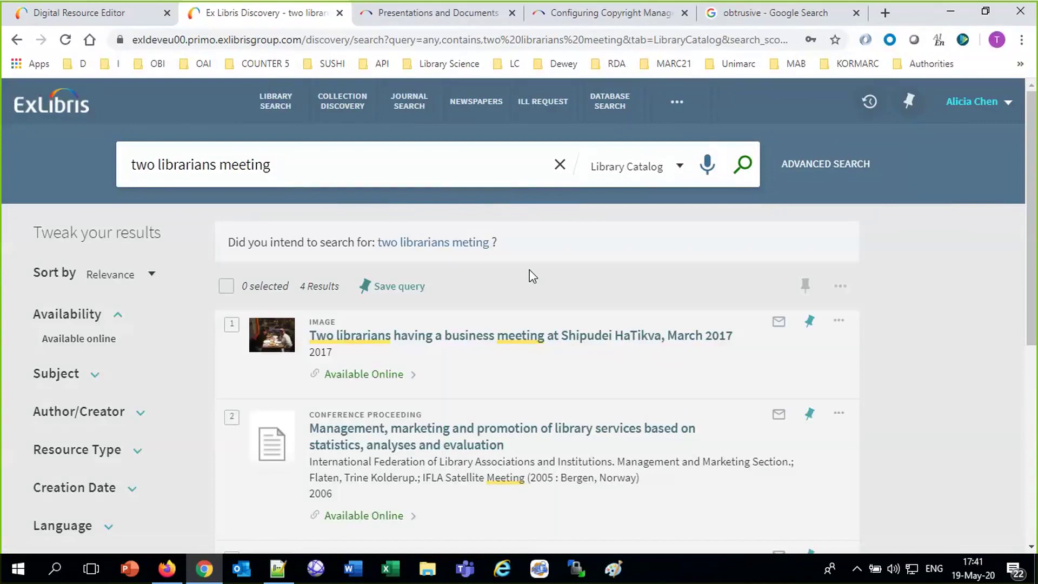
View the photo in the Alma Viewer and display its Kentucky copyright statement.
left_click(377, 373)
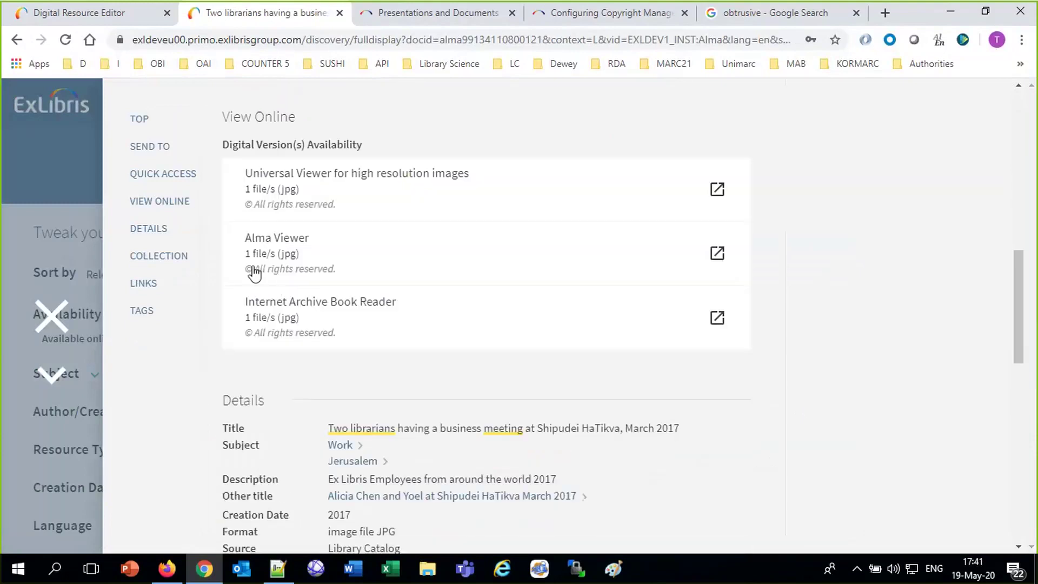
left_click(286, 250)
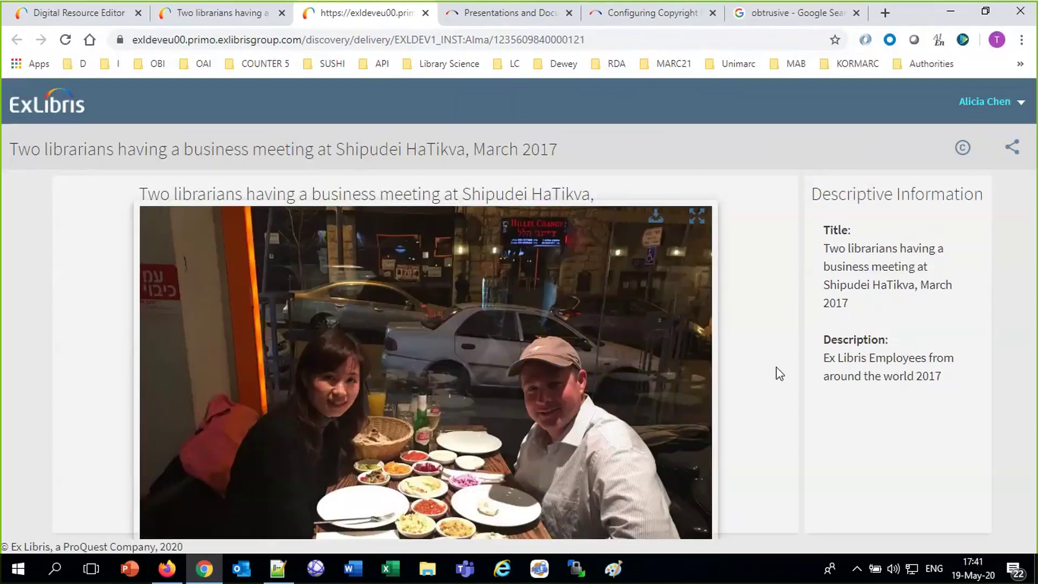
left_click(963, 151)
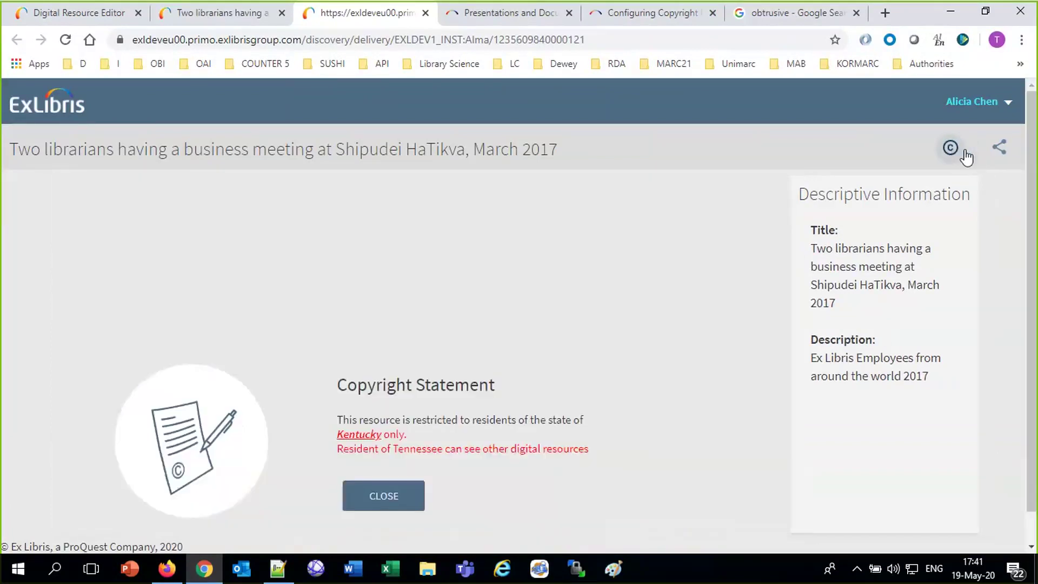
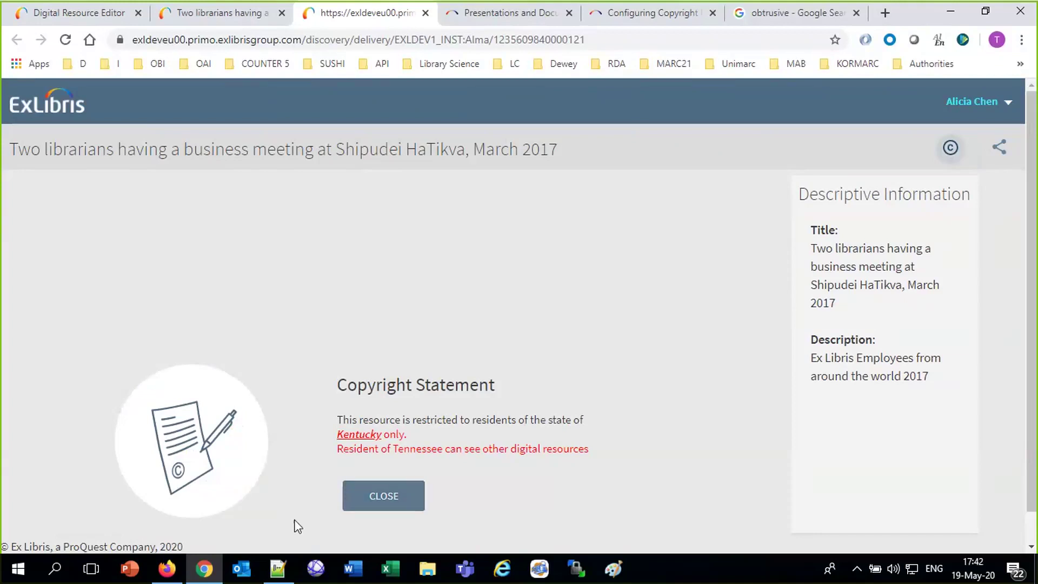
Close the copyright statement, viewer and full record, then return to Alma's Digital Resource Editor.
left_click(384, 496)
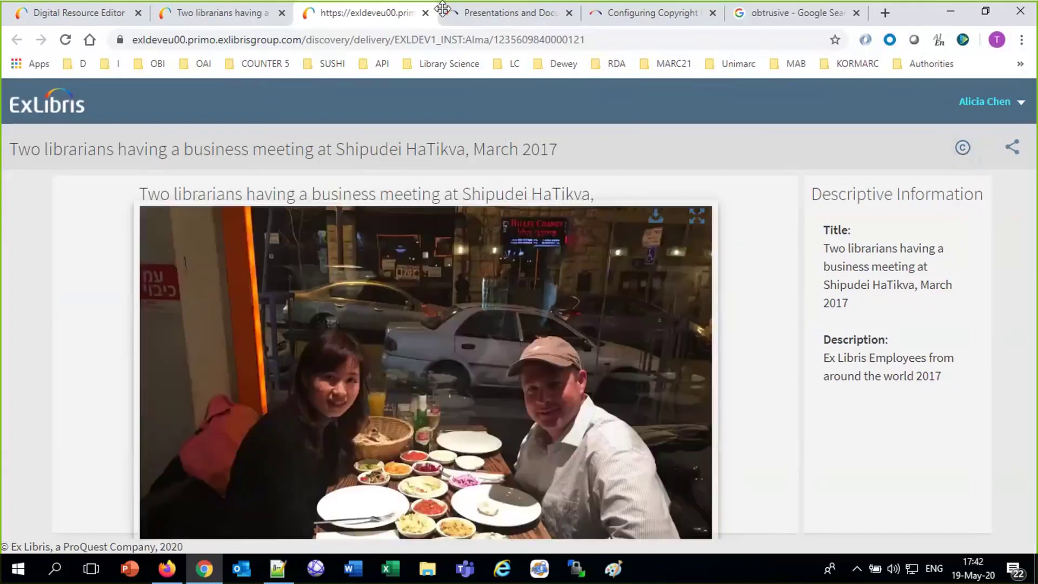
left_click(426, 12)
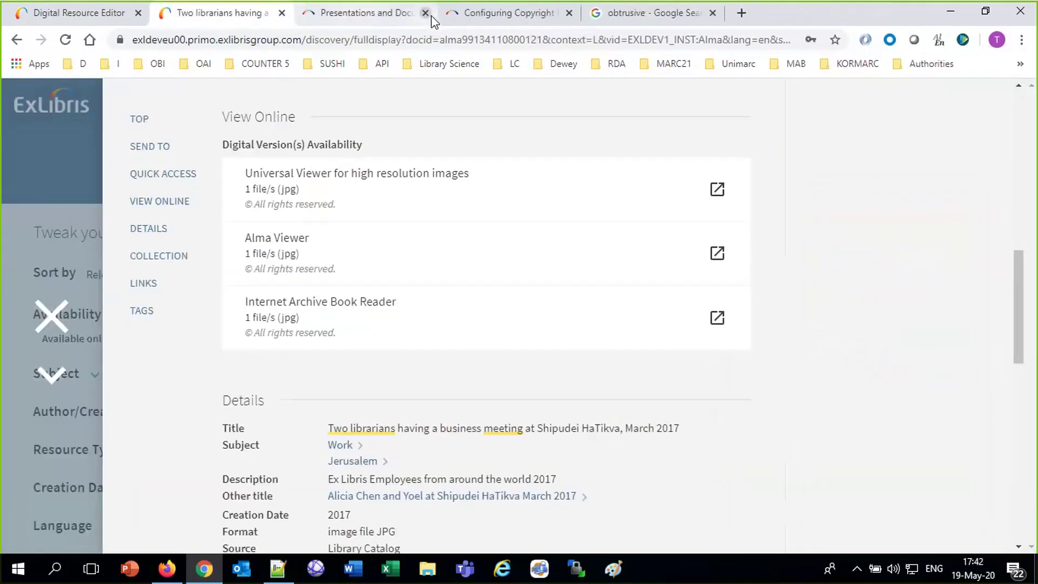
left_click(432, 21)
left_click(266, 18)
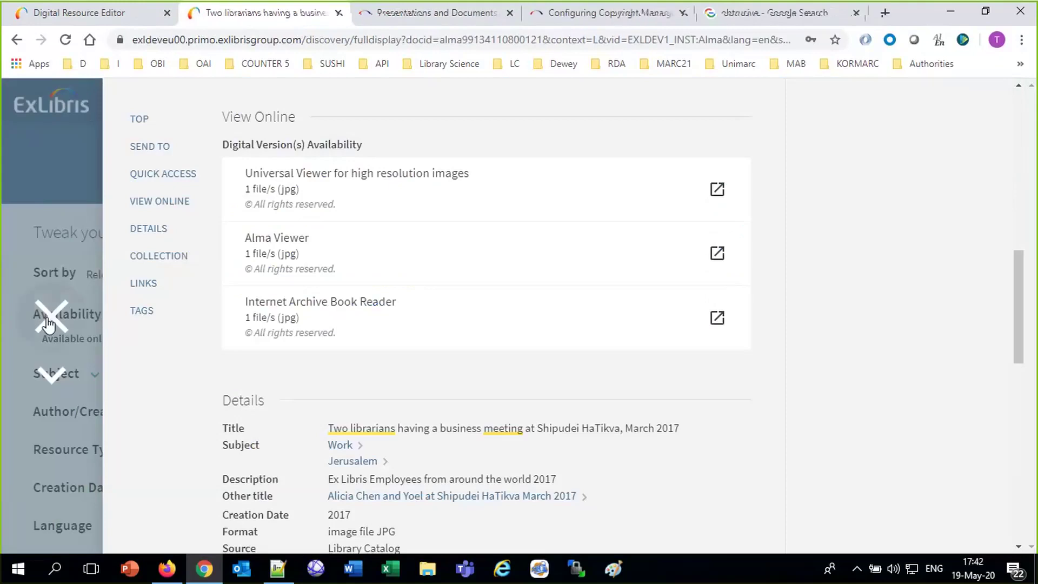
left_click(49, 319)
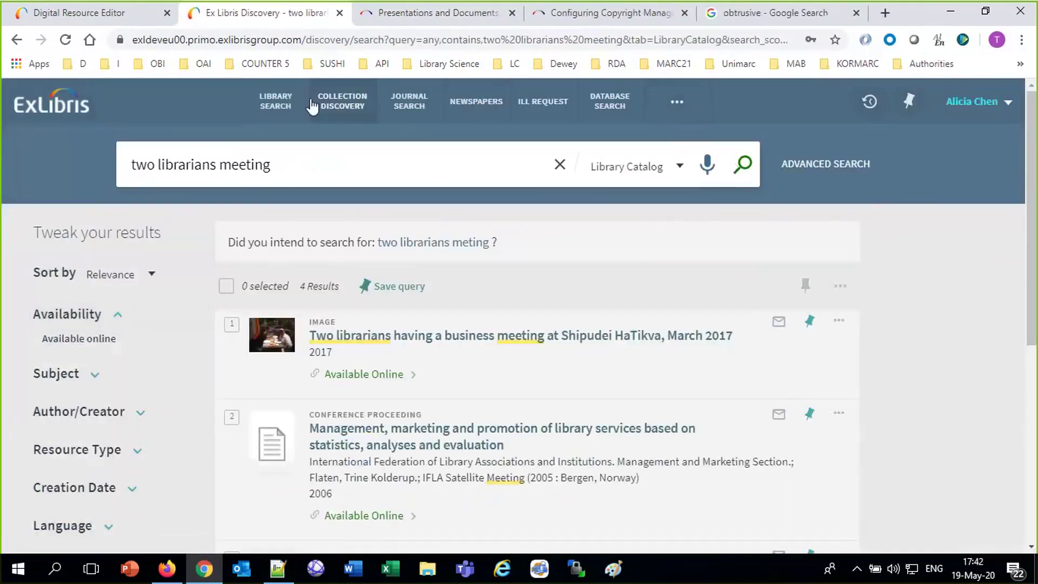
left_click(114, 22)
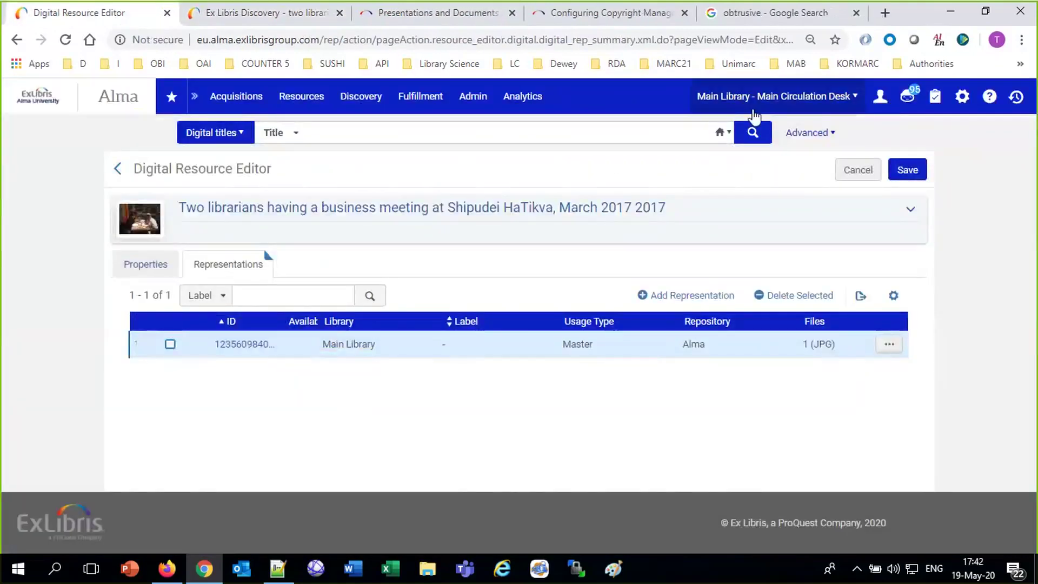
Open the Kentucky and Tennessee copyright declaration file for editing.
left_click(962, 98)
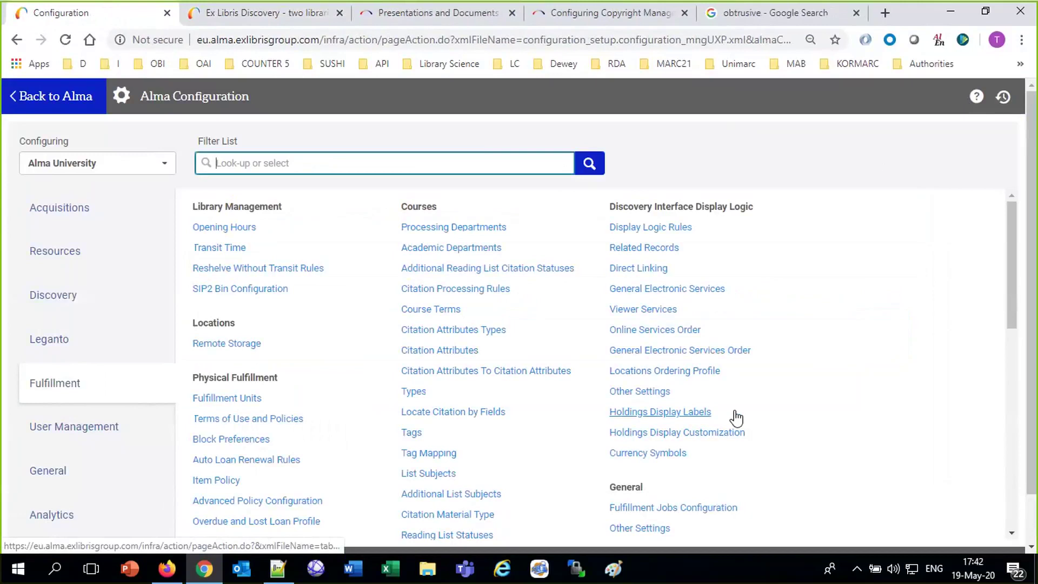
scroll(387, 456, "down", 7)
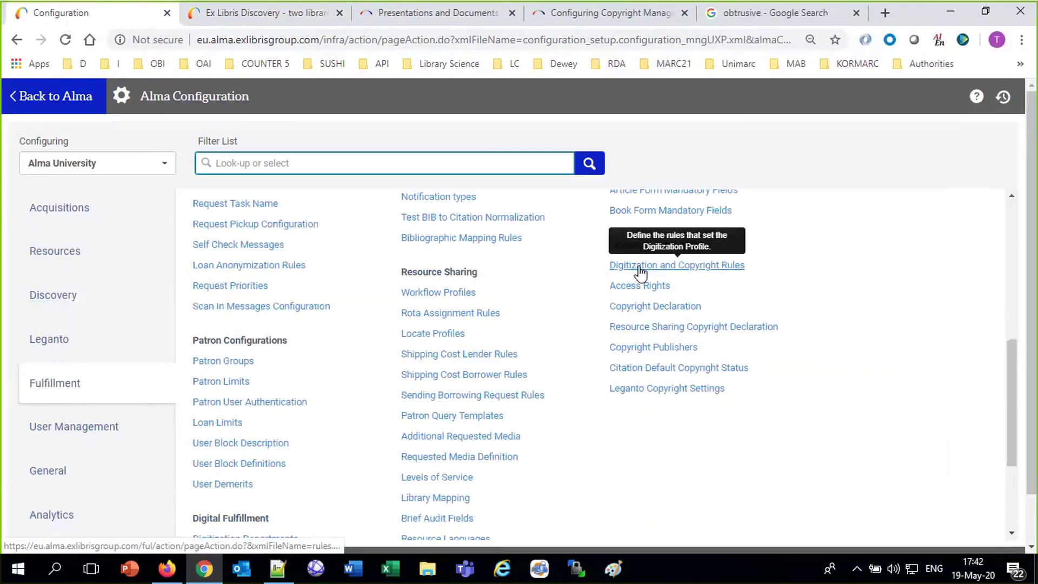
left_click(655, 308)
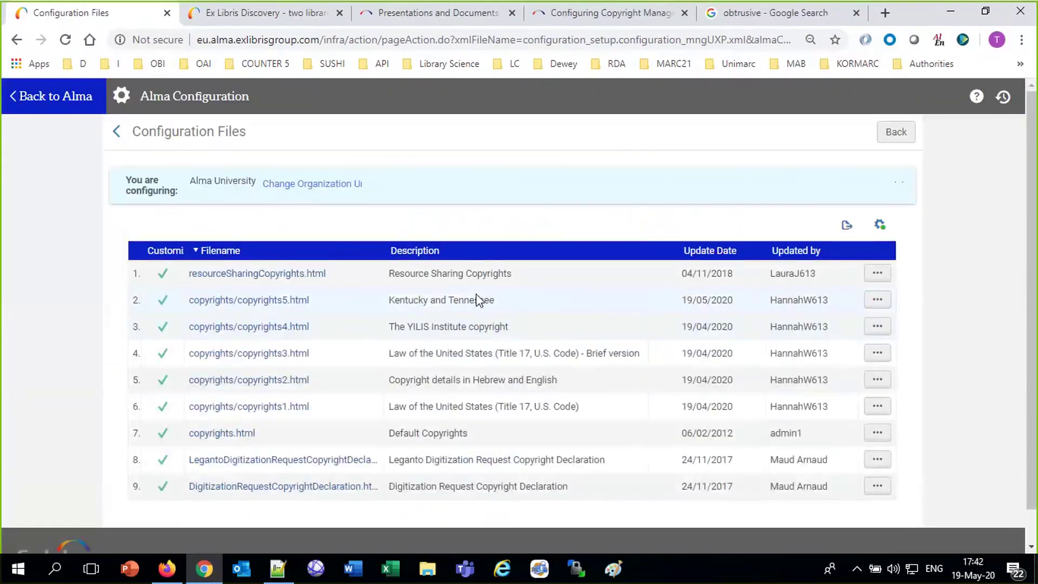
left_click(877, 300)
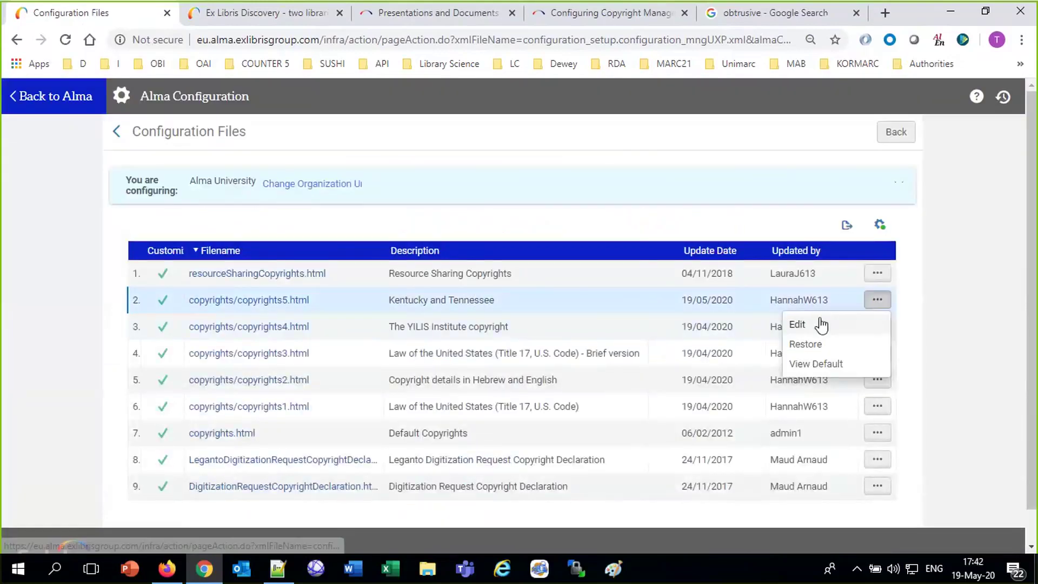
left_click(797, 324)
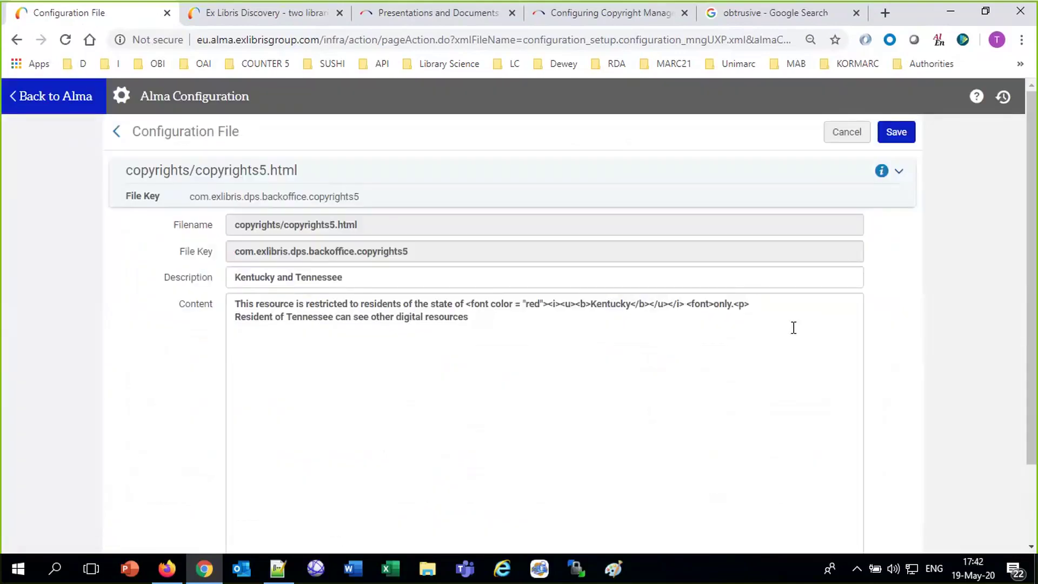
Change the unclosed <font> tag to </font>, end the statement with a period, and save.
left_click_drag(692, 303, 707, 335)
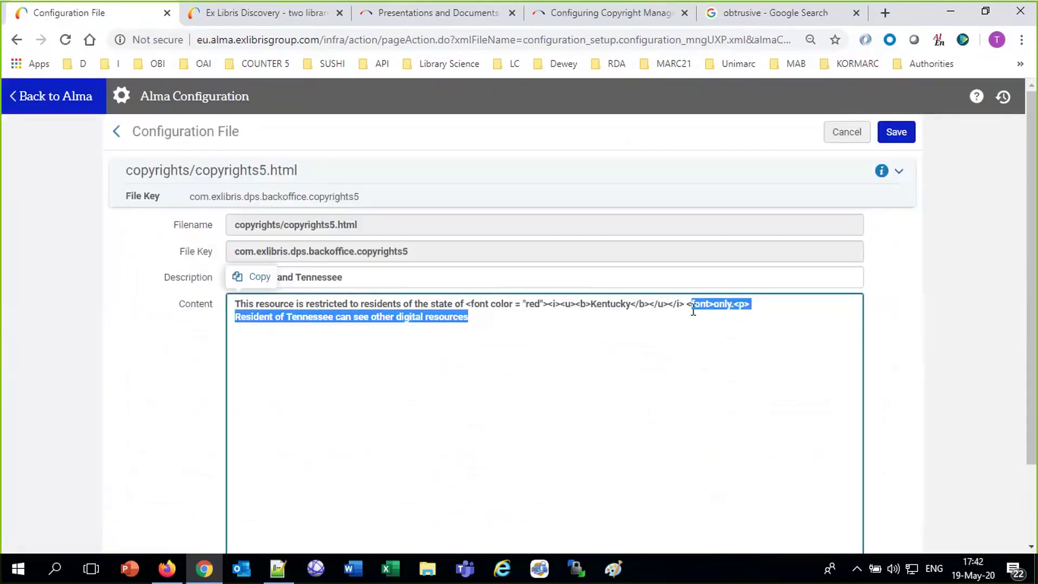
left_click(692, 306)
type("/")
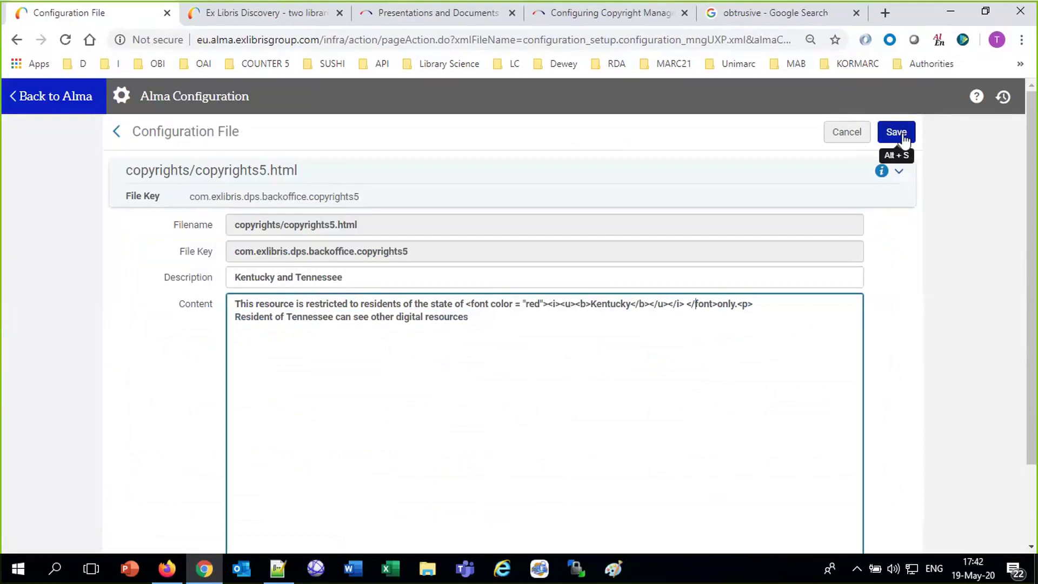
left_click(485, 318)
type(".")
left_click(897, 135)
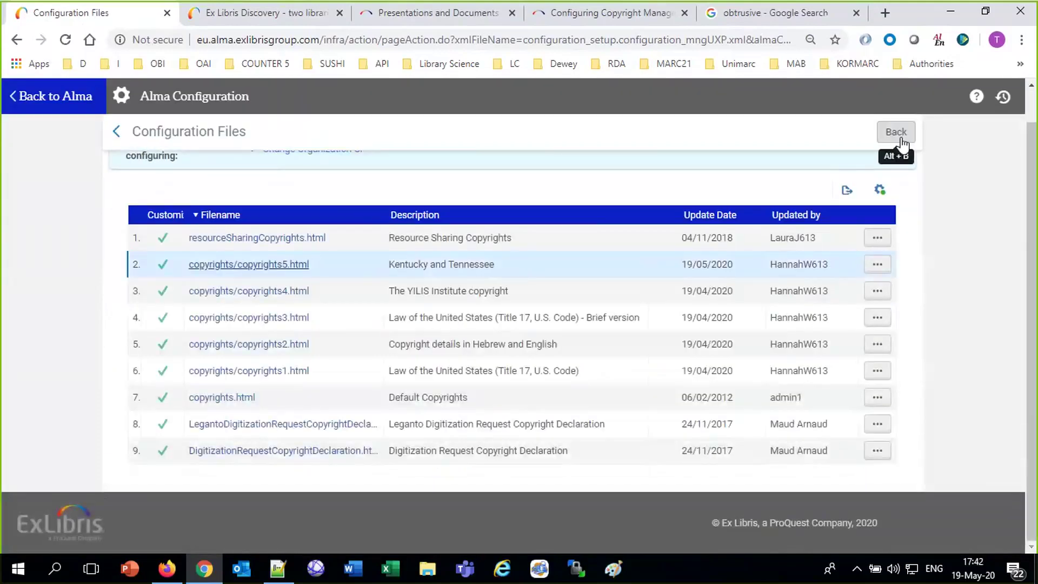
left_click(61, 99)
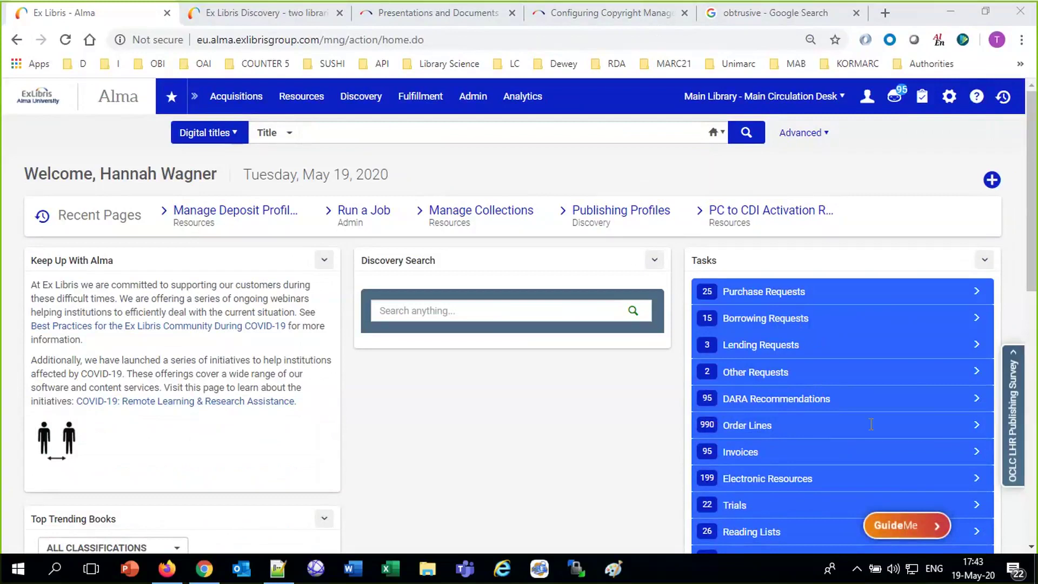
Turn on Obtrusive Copyrights in the Afternoon session faculty access rights policy and save.
left_click(950, 96)
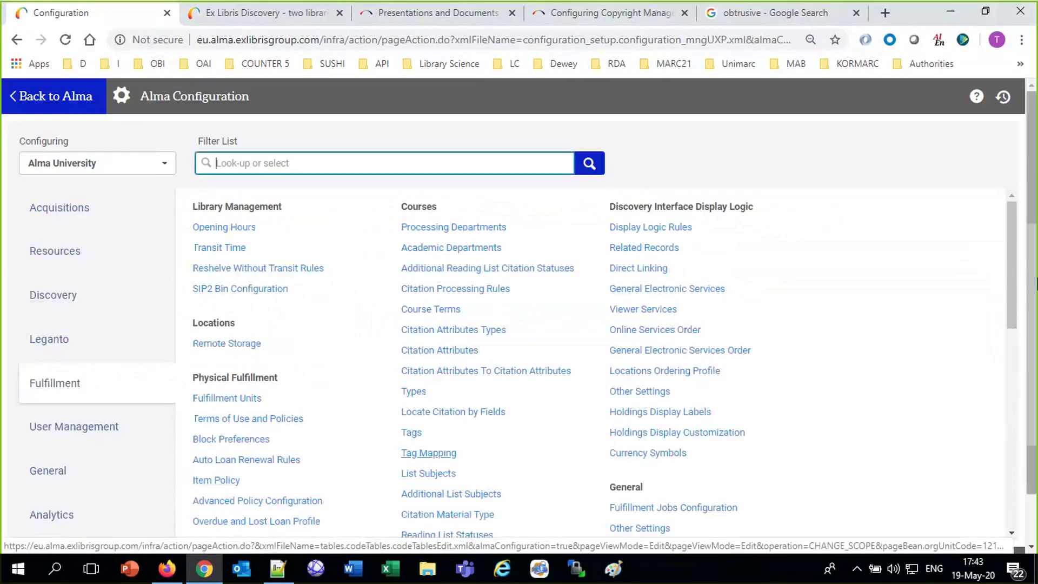
scroll(637, 478, "down", 1)
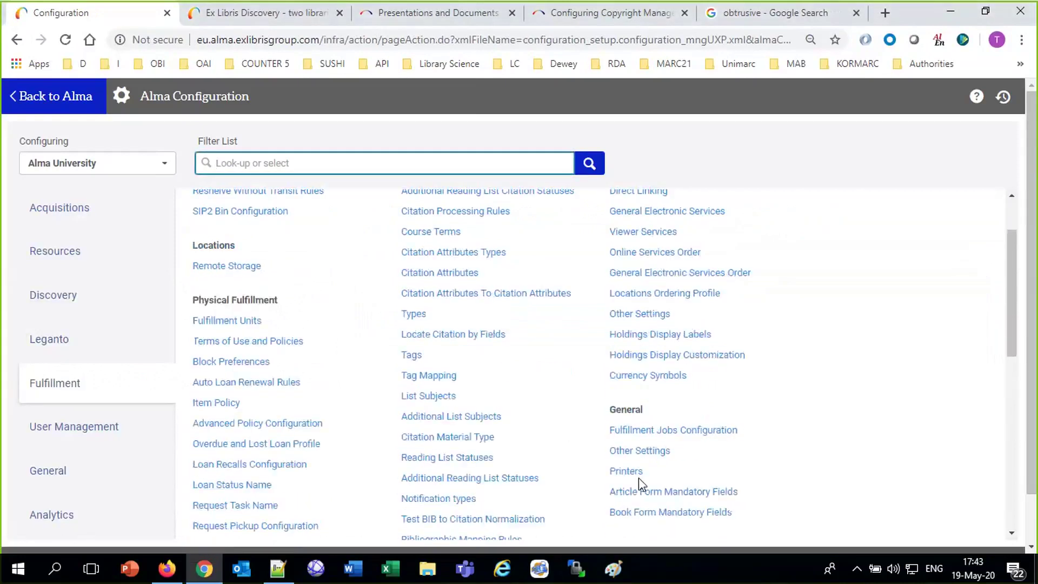
scroll(638, 477, "down", 4)
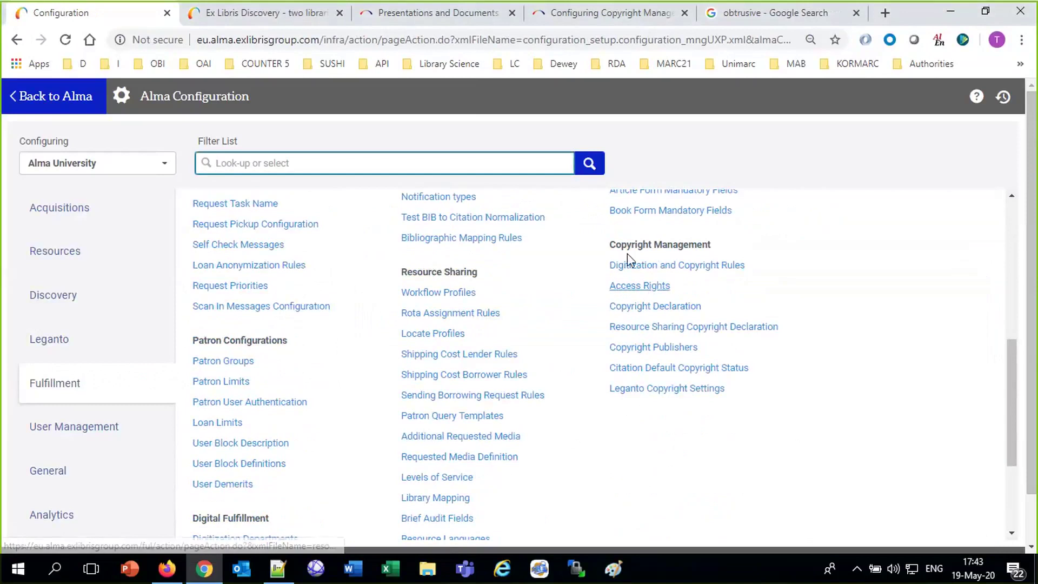
left_click(642, 285)
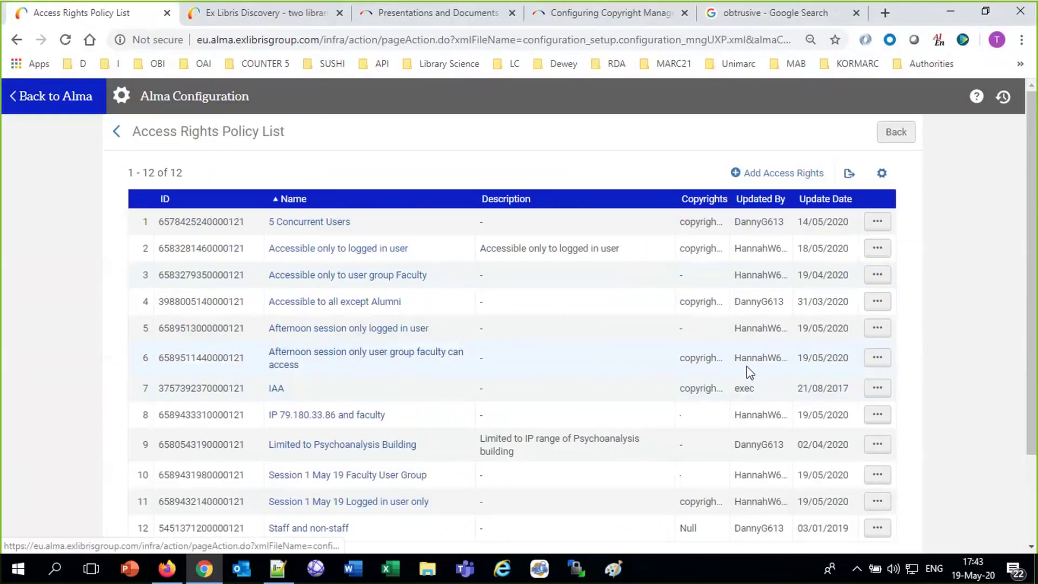
left_click(878, 358)
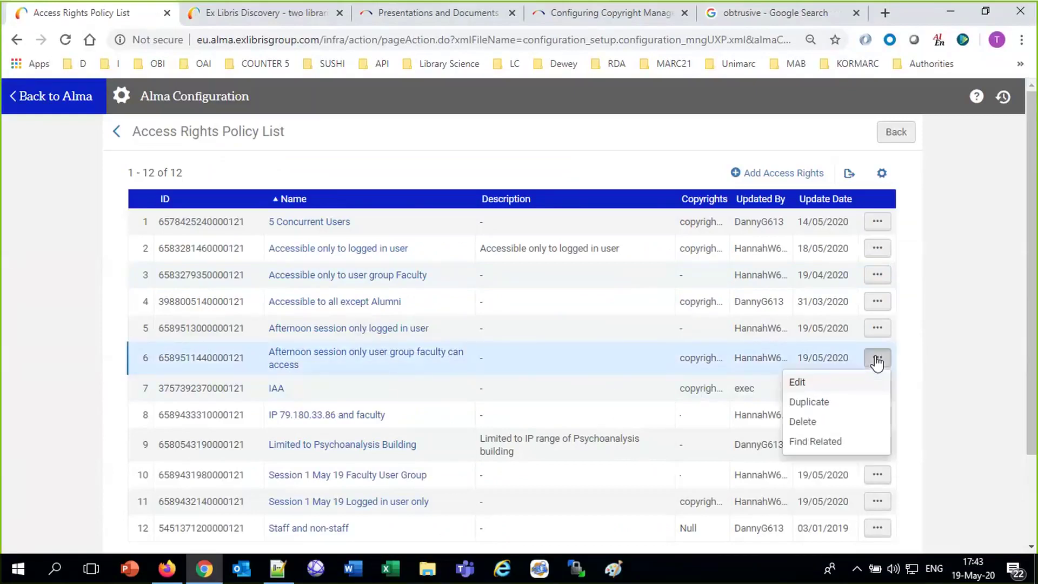
left_click(798, 384)
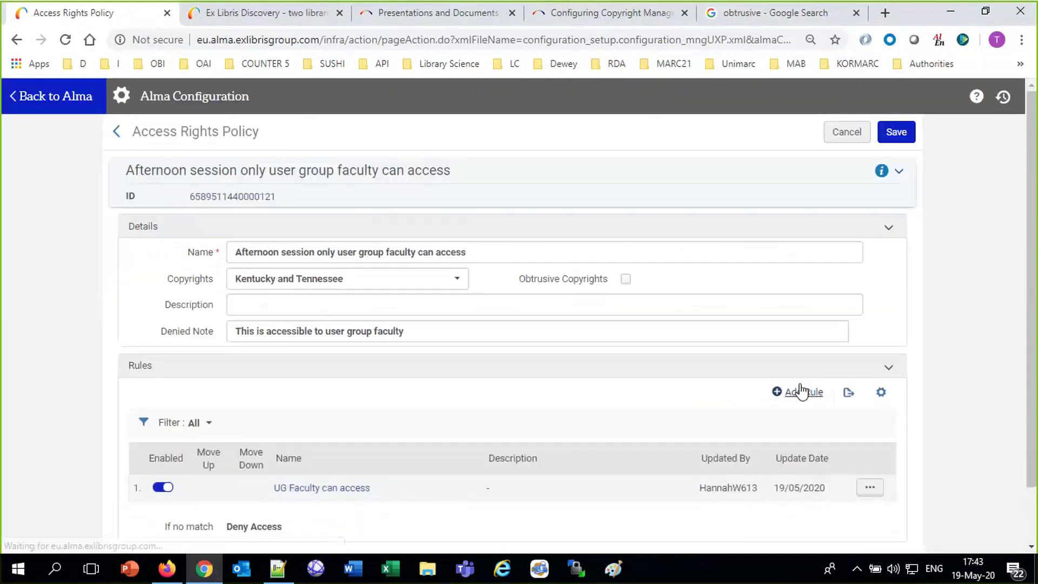
left_click(625, 279)
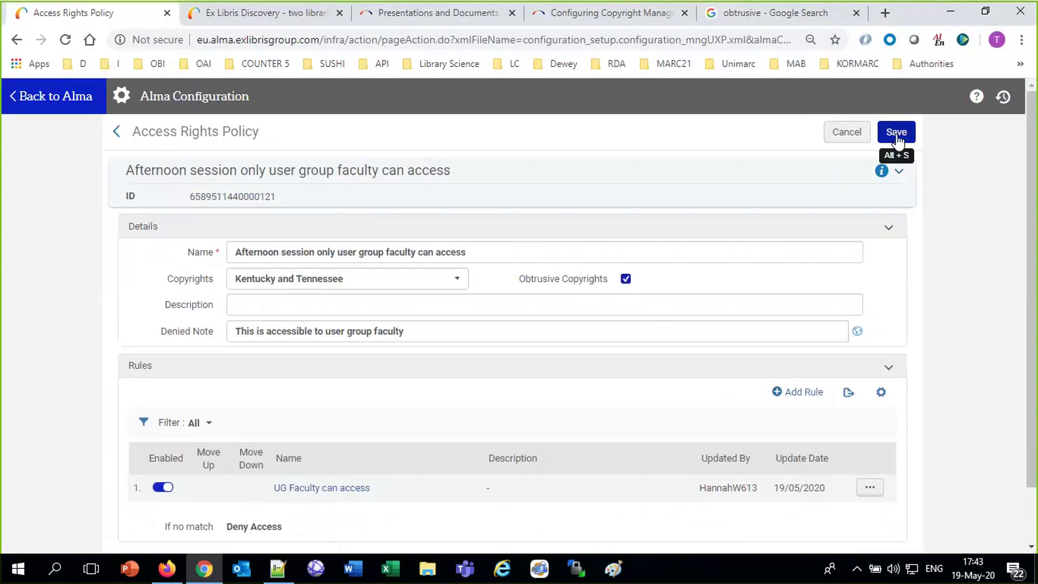
left_click(897, 135)
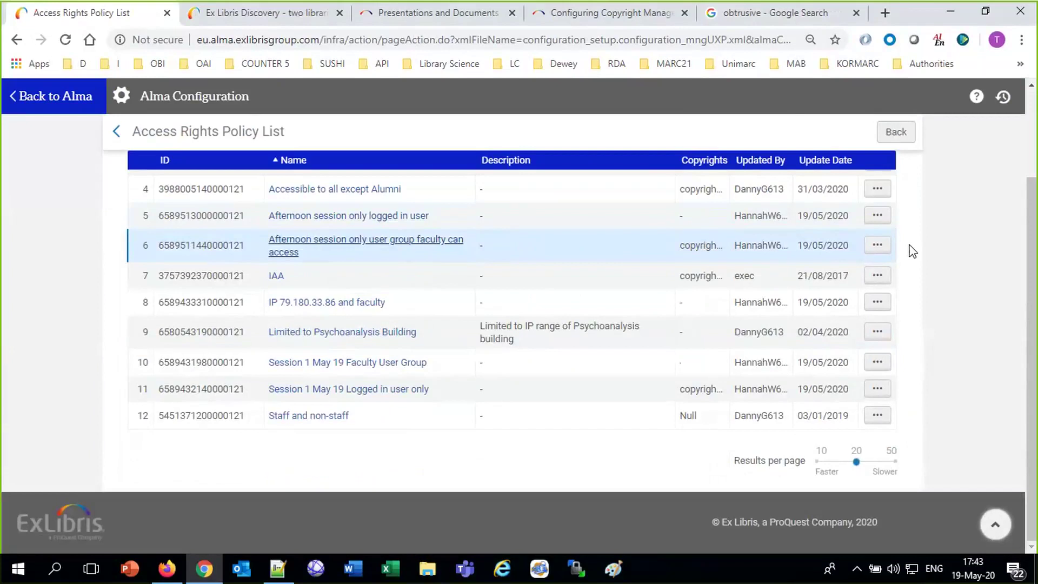
Reopen the policy to confirm the change, then go back to the Alma home page.
left_click(876, 244)
left_click(802, 271)
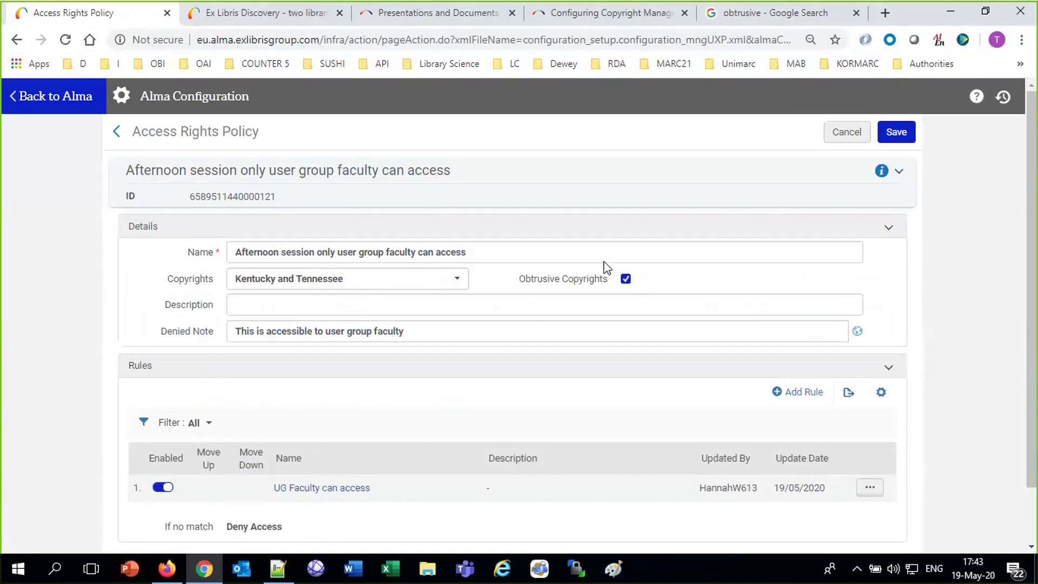
left_click(41, 96)
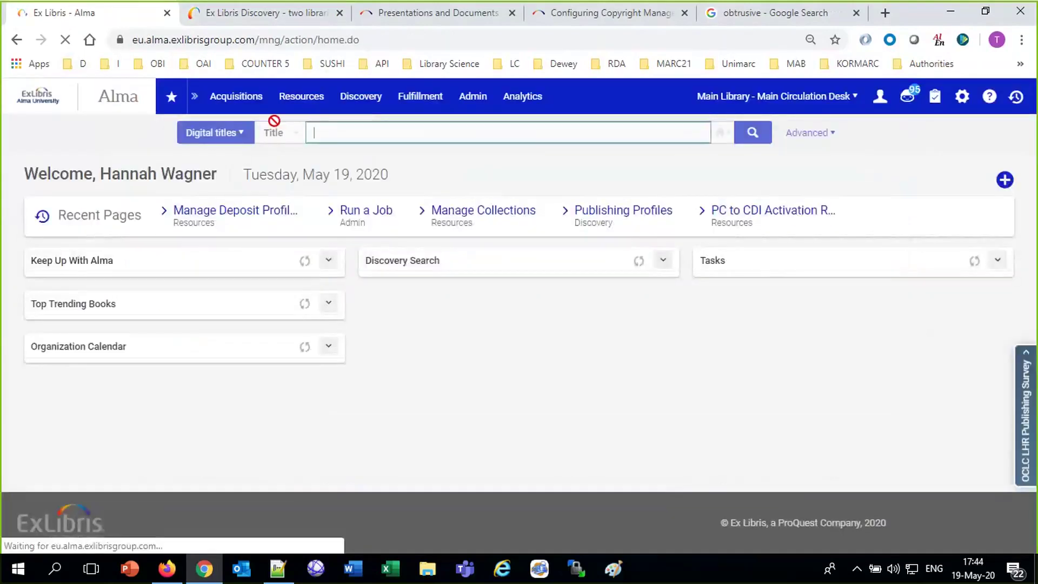
Check the JPG representation's Afternoon session access rights, then rerun the Primo meeting search.
left_click(349, 138)
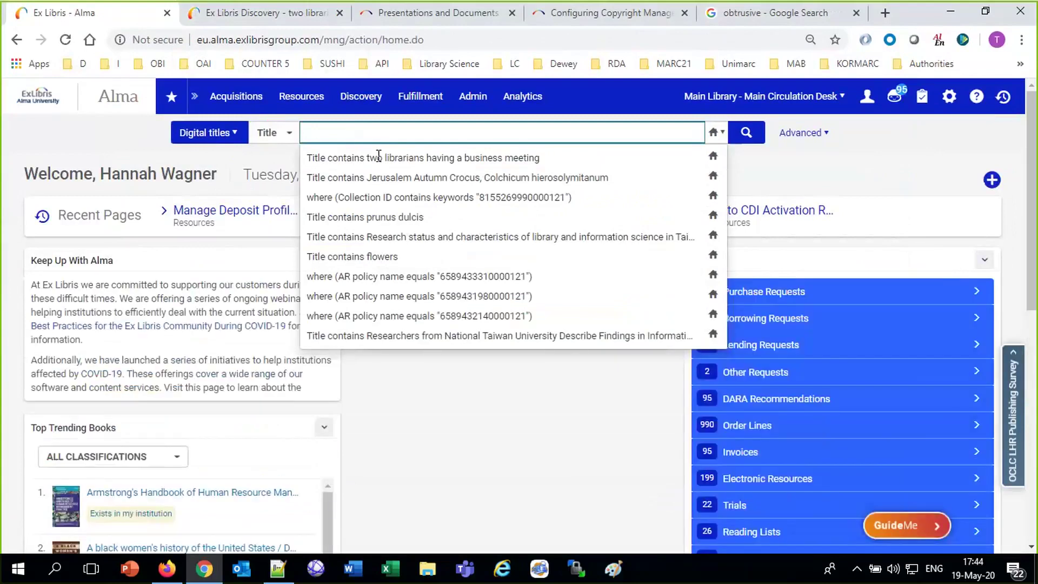
left_click(393, 159)
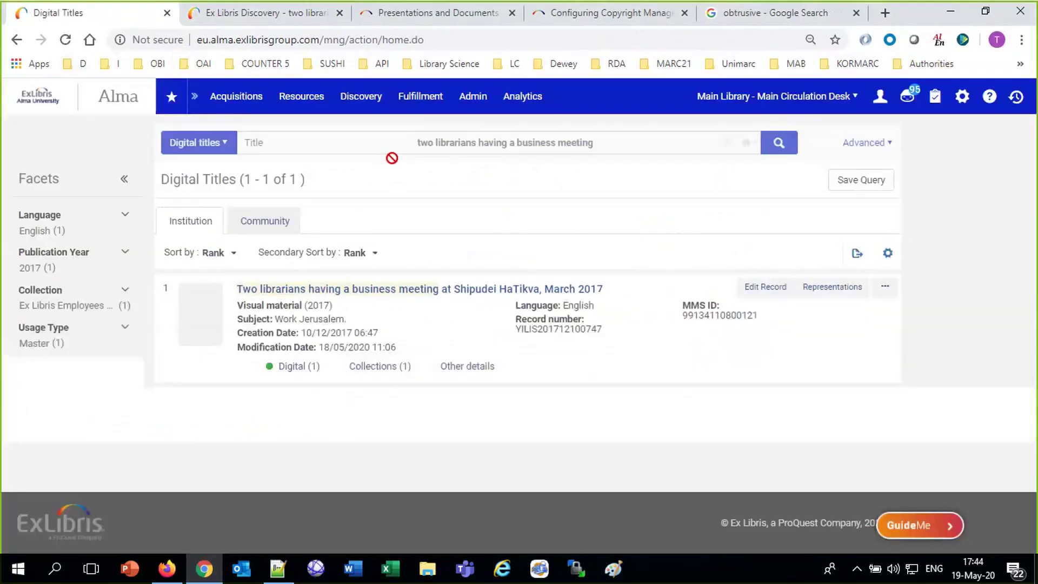
left_click(846, 290)
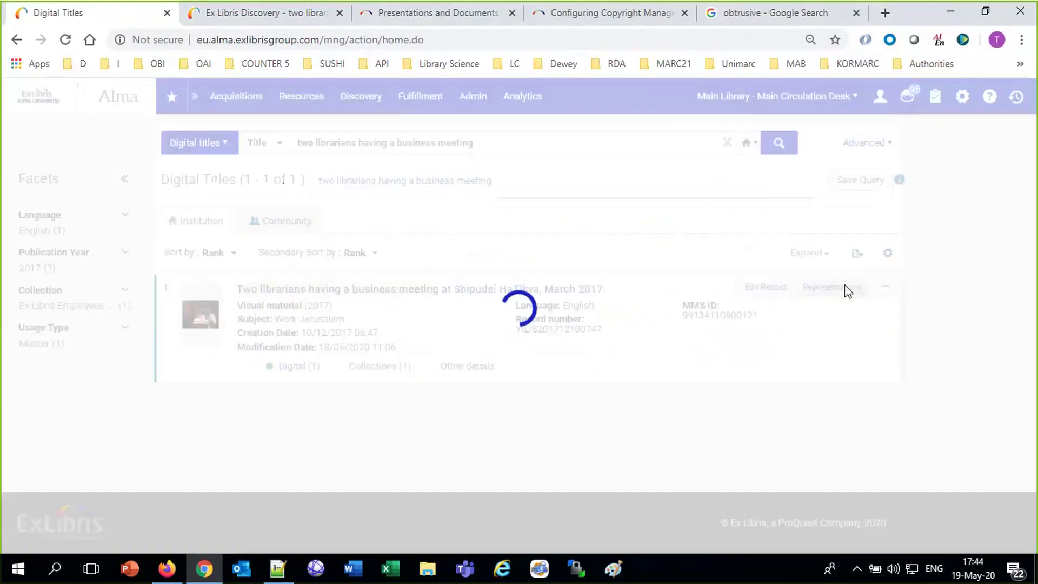
left_click(889, 345)
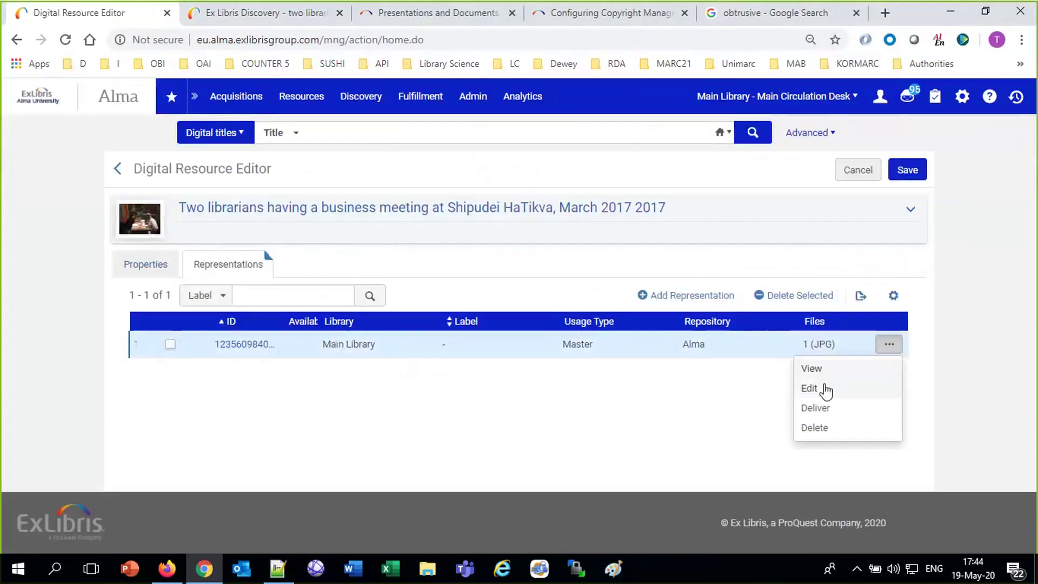
left_click(823, 388)
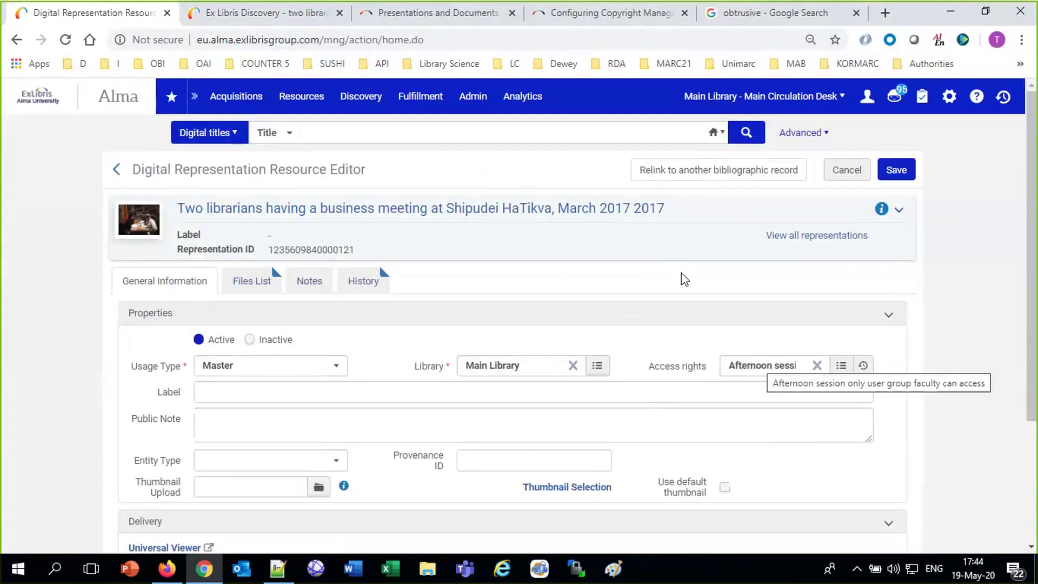
left_click(349, 22)
left_click(744, 165)
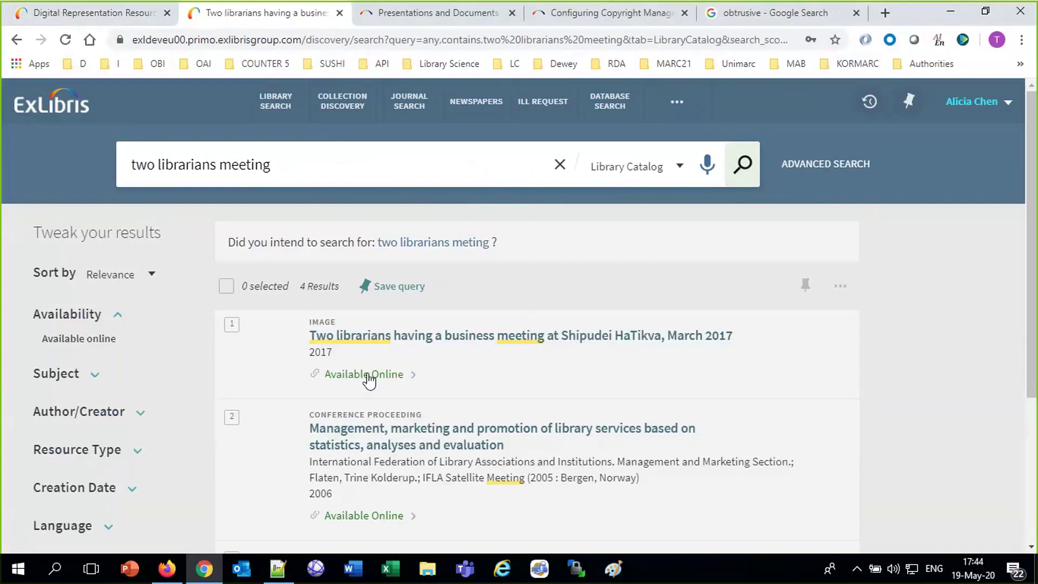
Open the first result's Available Online options and view the photo in the Alma Viewer.
left_click(367, 373)
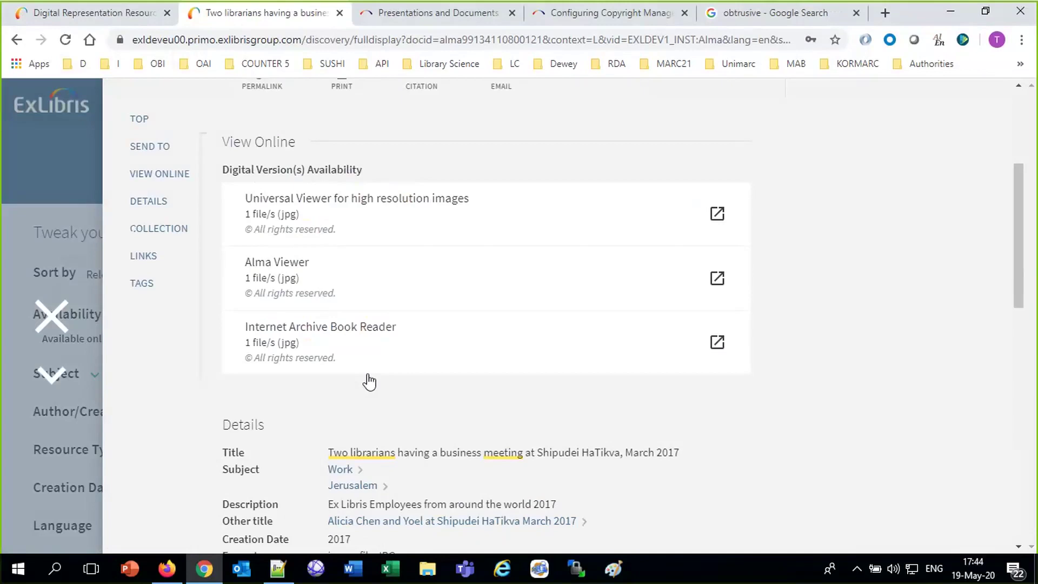
left_click(290, 278)
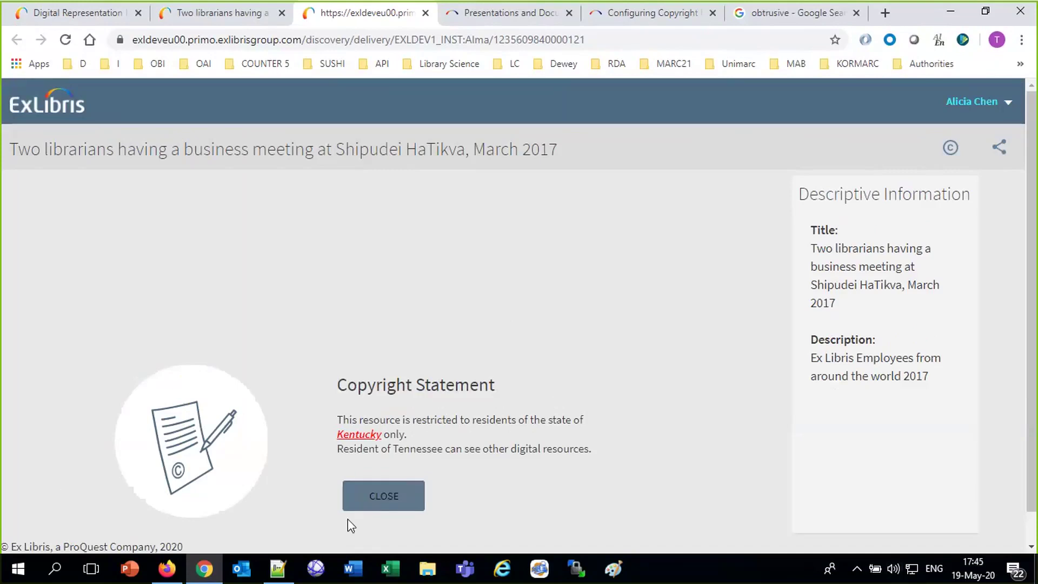
Dismiss, redisplay and dismiss the copyright statement, then return to the Alma representation editor.
left_click(383, 502)
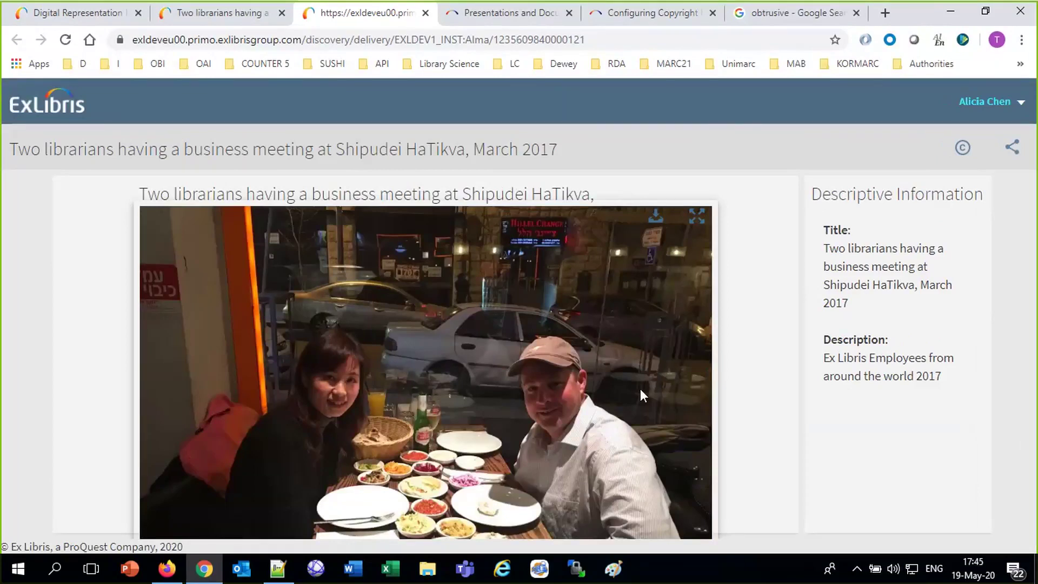
left_click(964, 153)
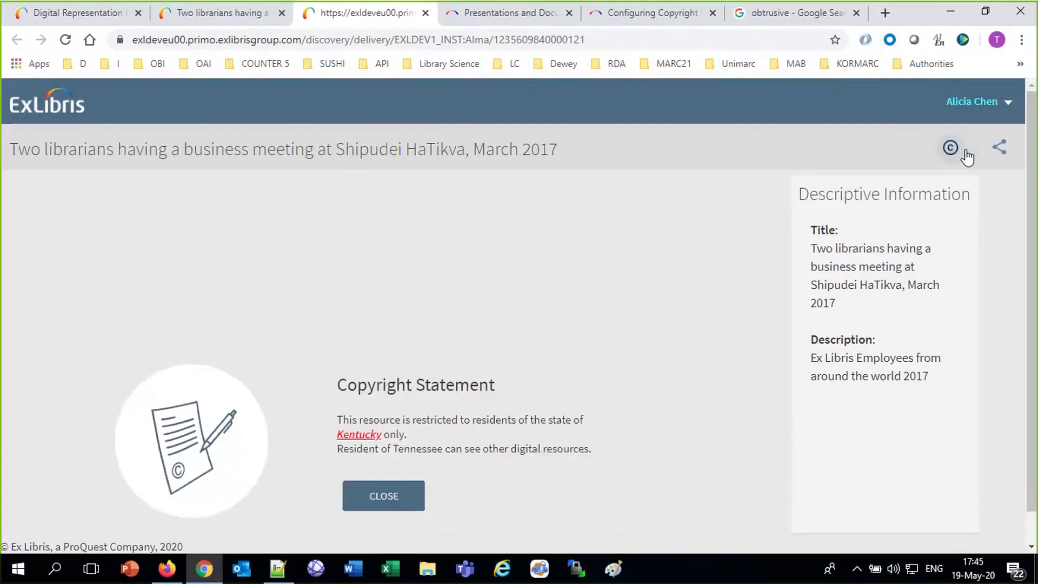
left_click(387, 496)
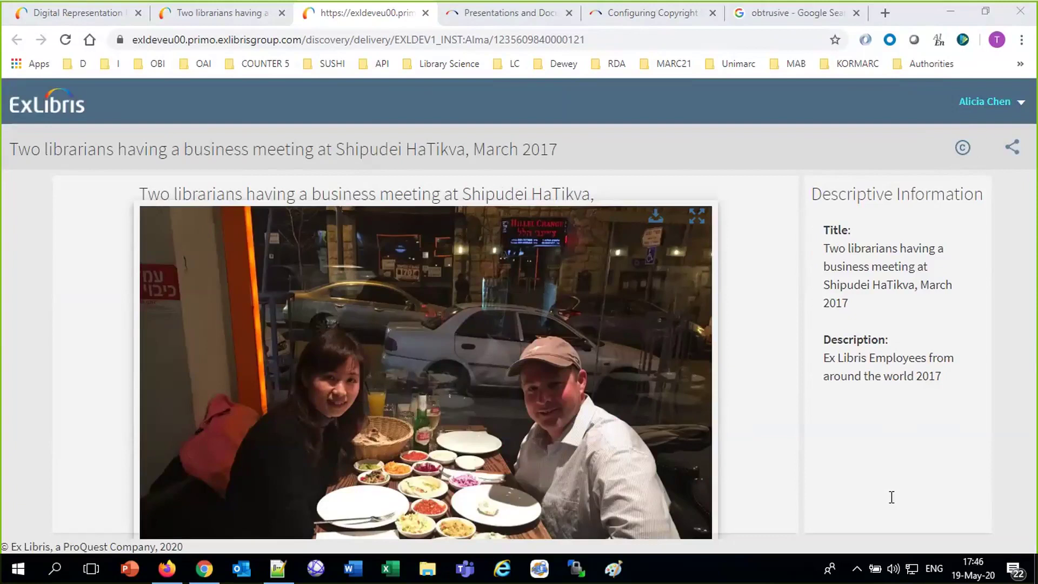
left_click(34, 19)
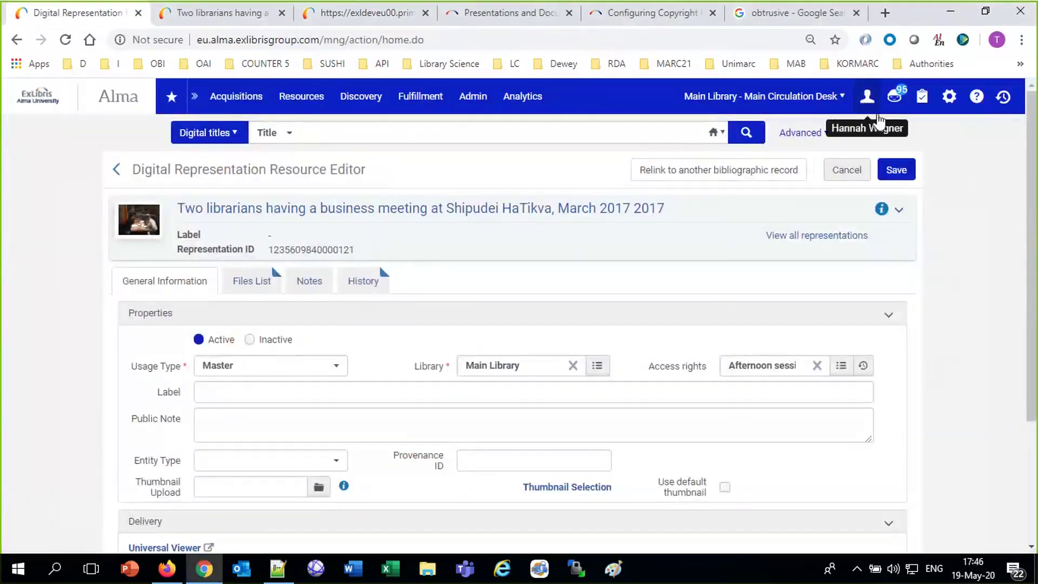
Review the staff user's assignable roles, searching the Add Role page for 'digital' and 'access'.
left_click(867, 98)
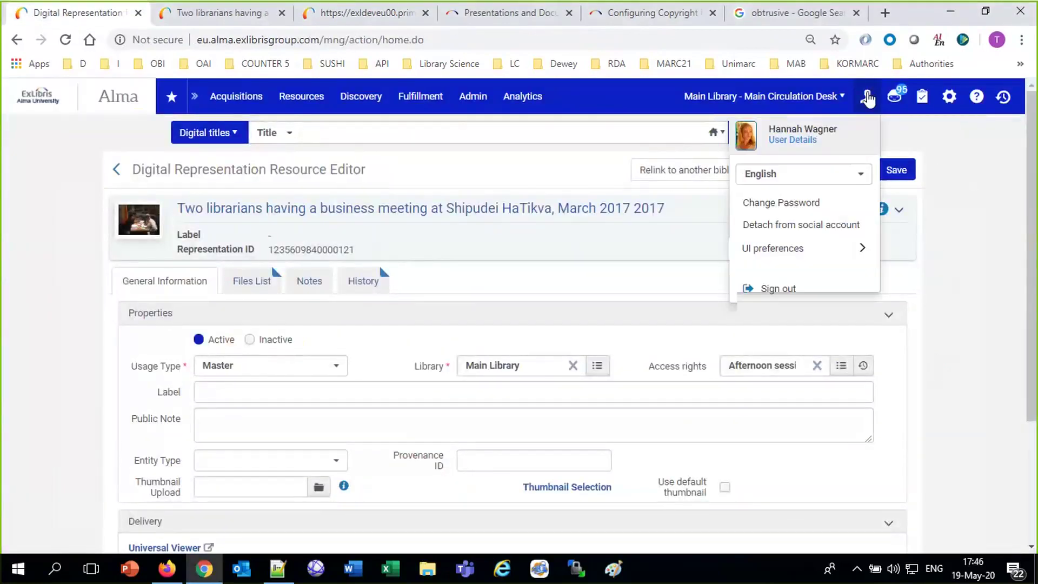
left_click(797, 139)
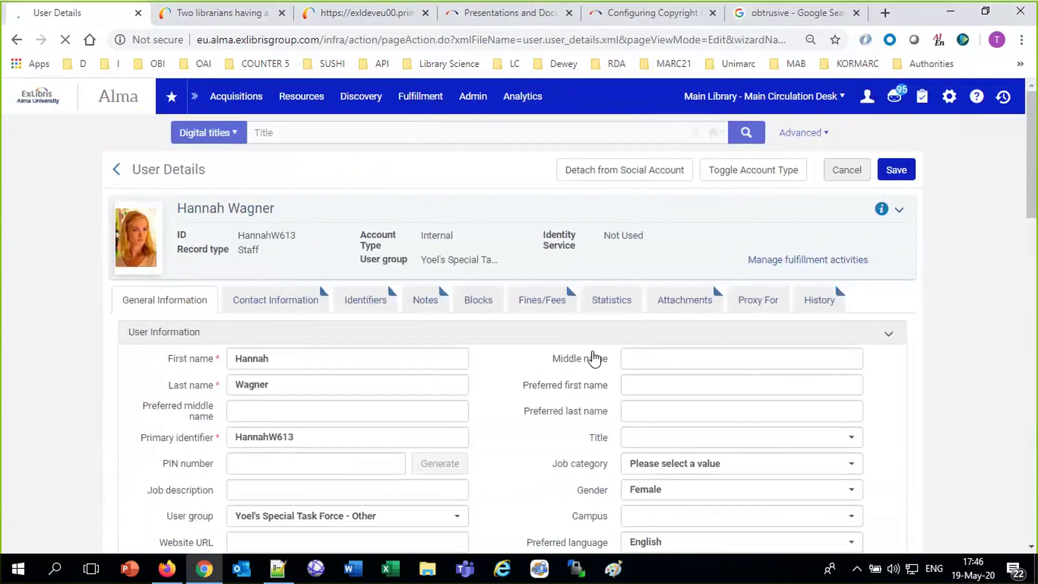
scroll(594, 359, "down", 15)
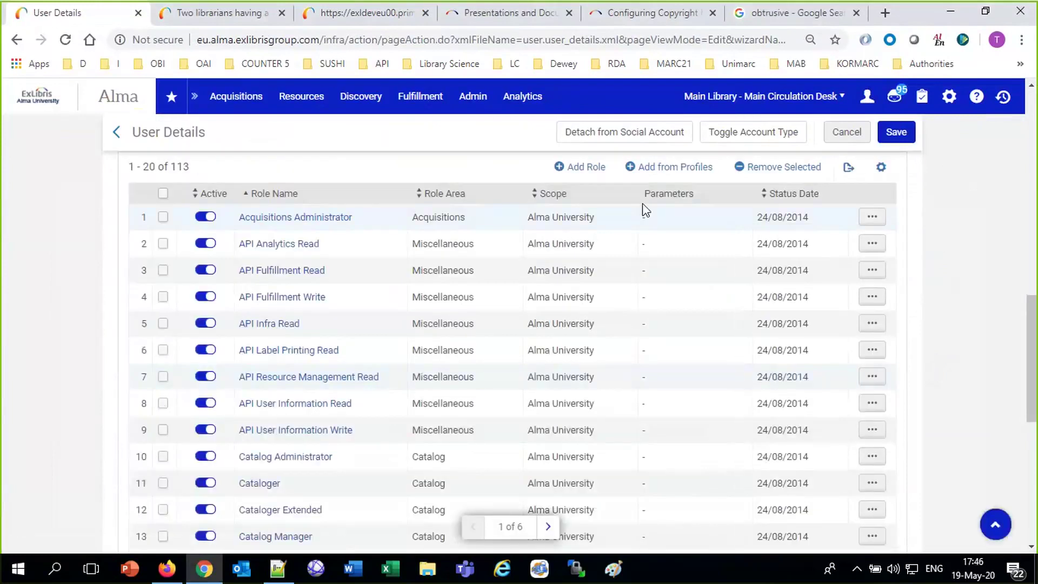
left_click(570, 168)
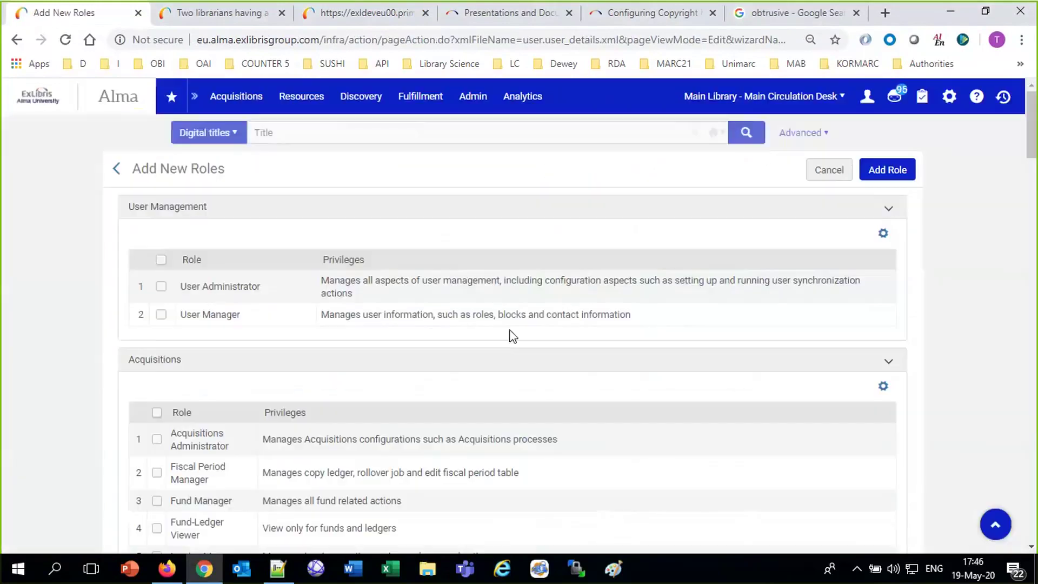
key("ctrl+f")
type("digital")
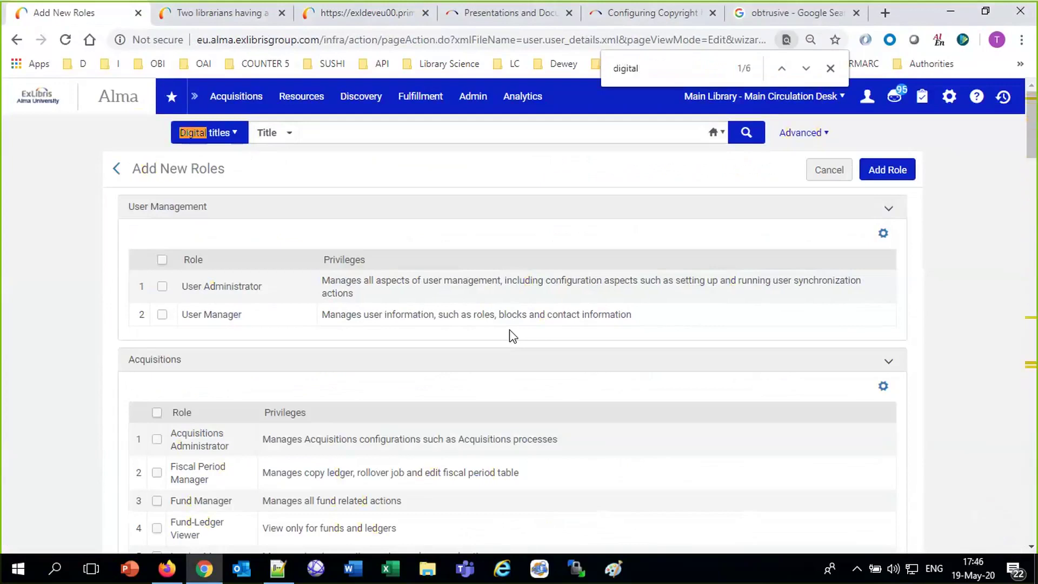
key("Return")
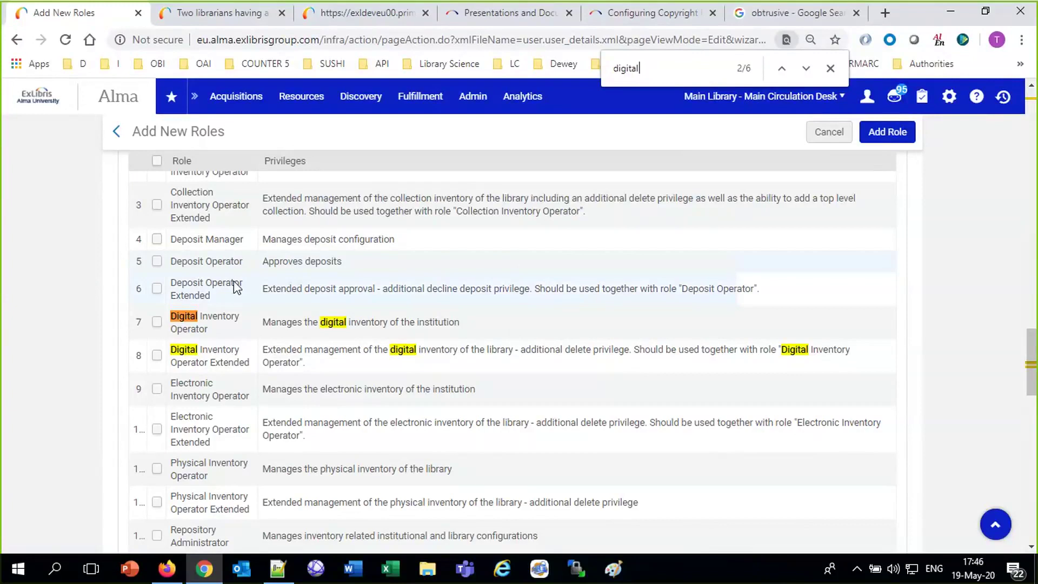
left_click_drag(211, 331, 176, 317)
key("ctrl+f")
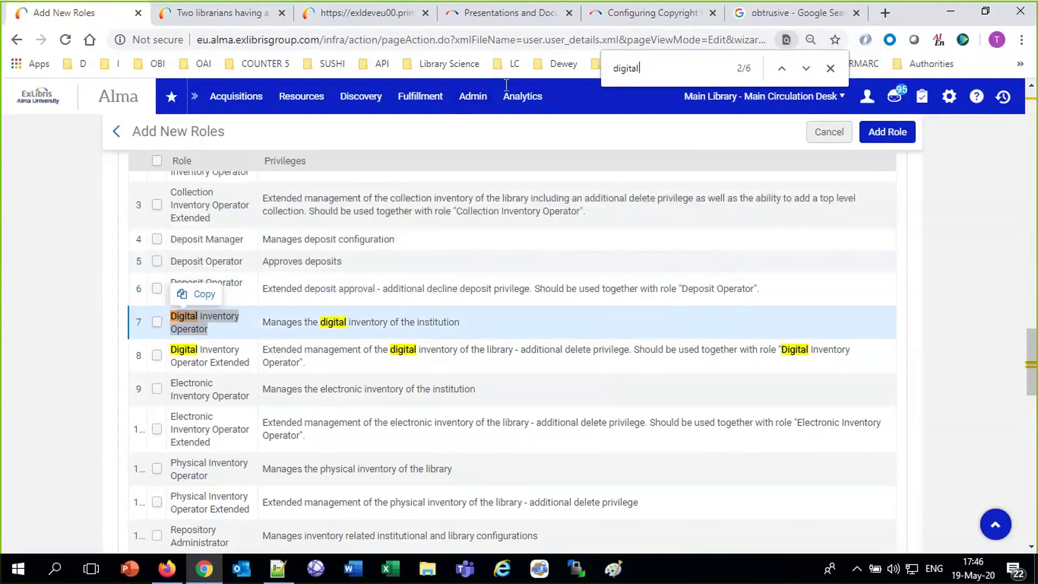
mouse_move(506, 94)
type("access")
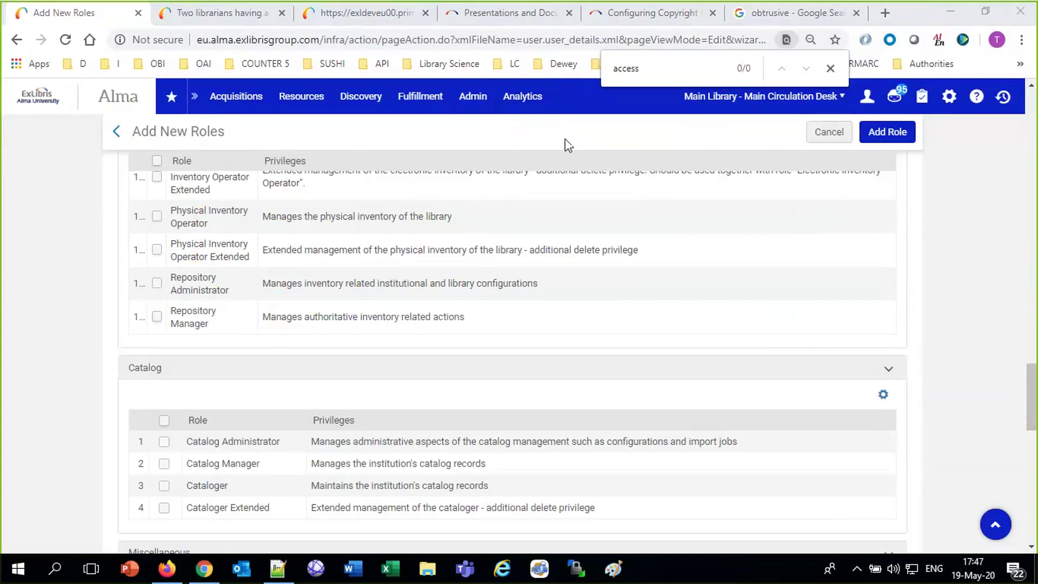
Open the Alma Configuration page on the Fulfillment settings.
left_click(950, 98)
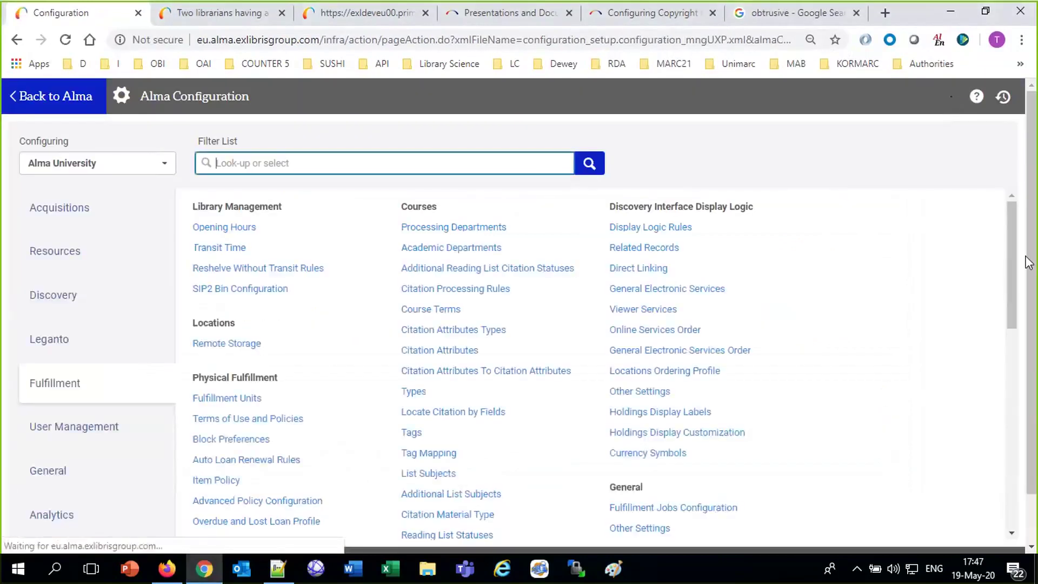
scroll(697, 413, "down", 10)
scroll(700, 413, "up", 7)
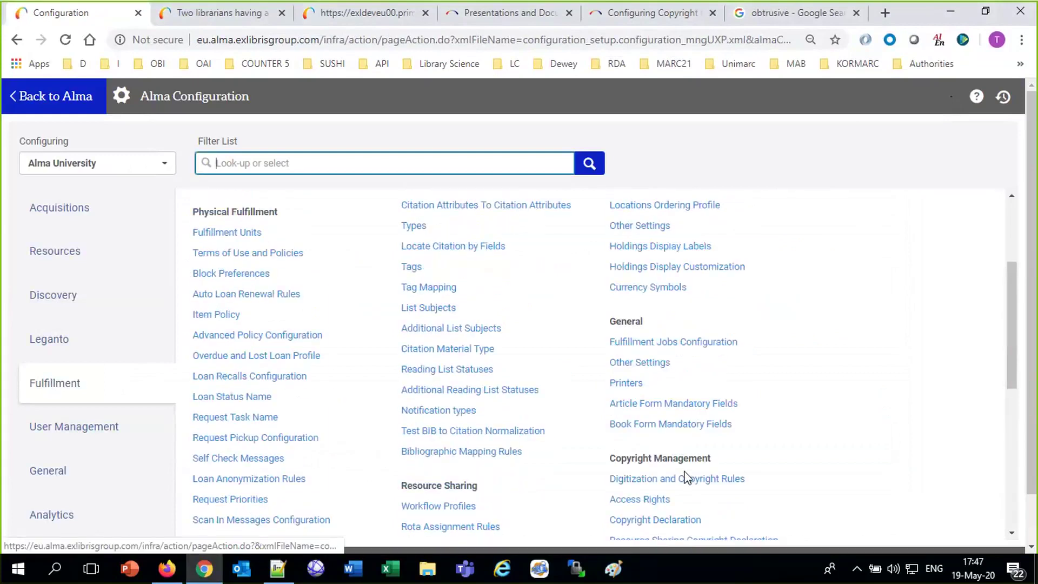
Edit the afternoon faculty-only access rights policy and add a new rule.
left_click(653, 499)
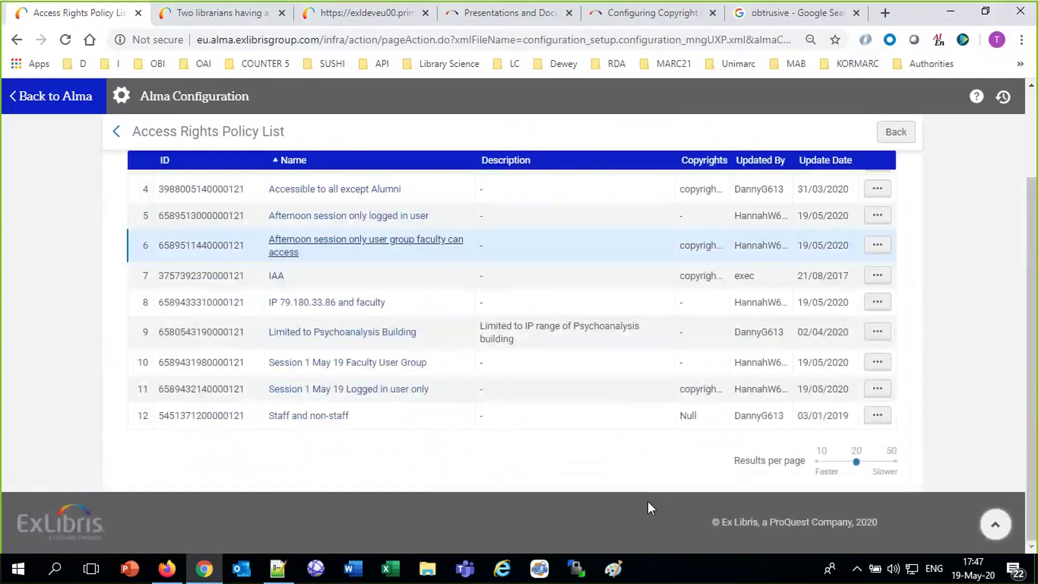
left_click(876, 245)
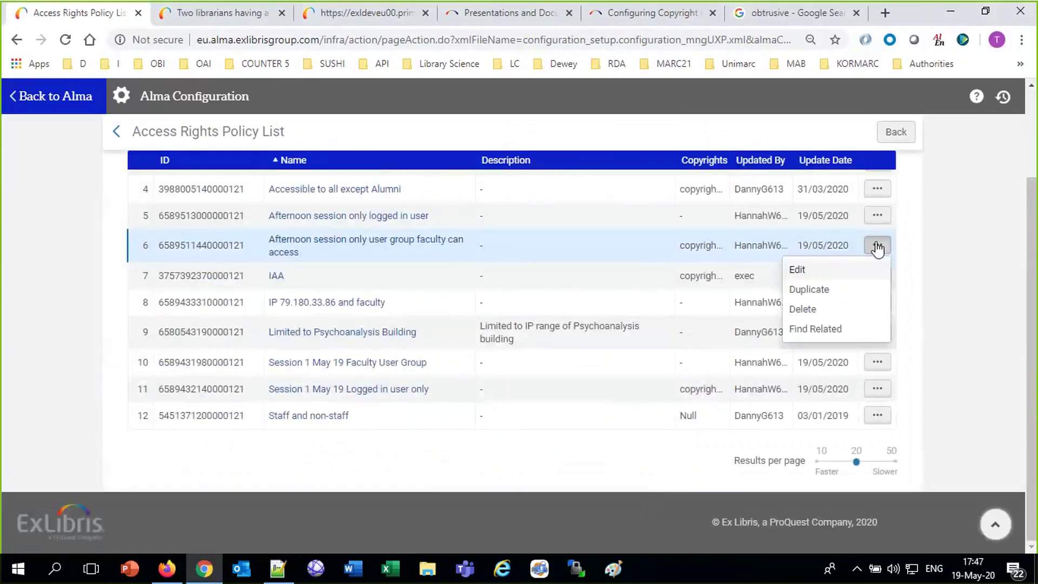
left_click(804, 274)
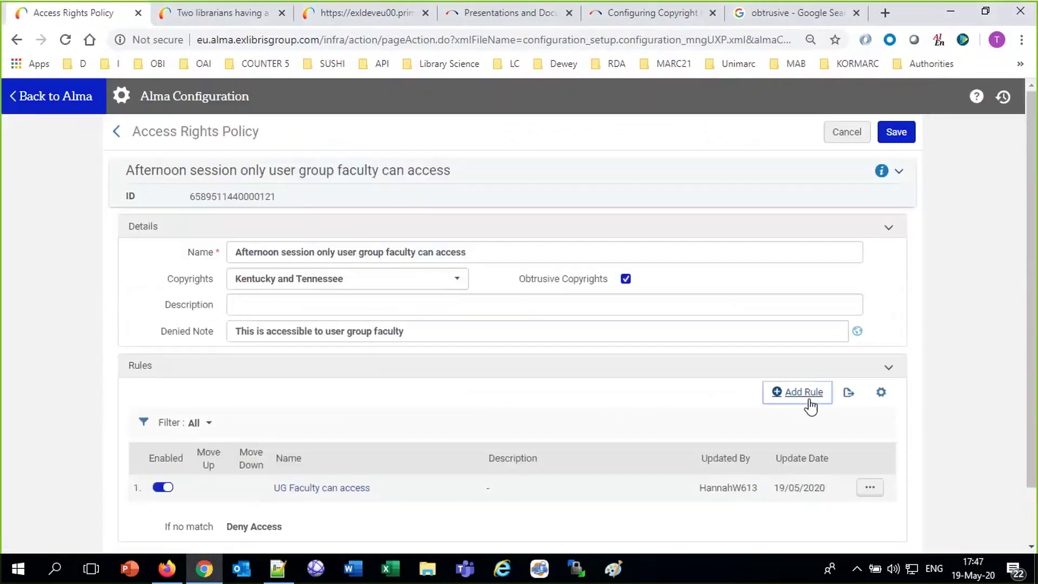
left_click(809, 404)
Add a rule parameter and browse its Name list without choosing, then switch to the Notepad++ notes.
left_click(865, 312)
left_click(877, 361)
left_click(889, 369)
scroll(785, 455, "down", 1)
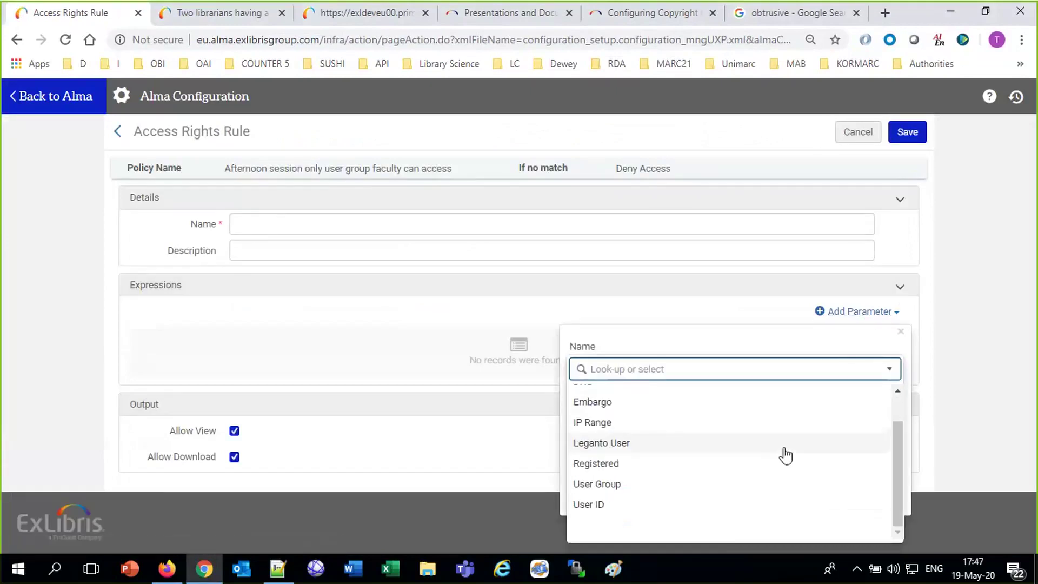
scroll(786, 455, "up", 1)
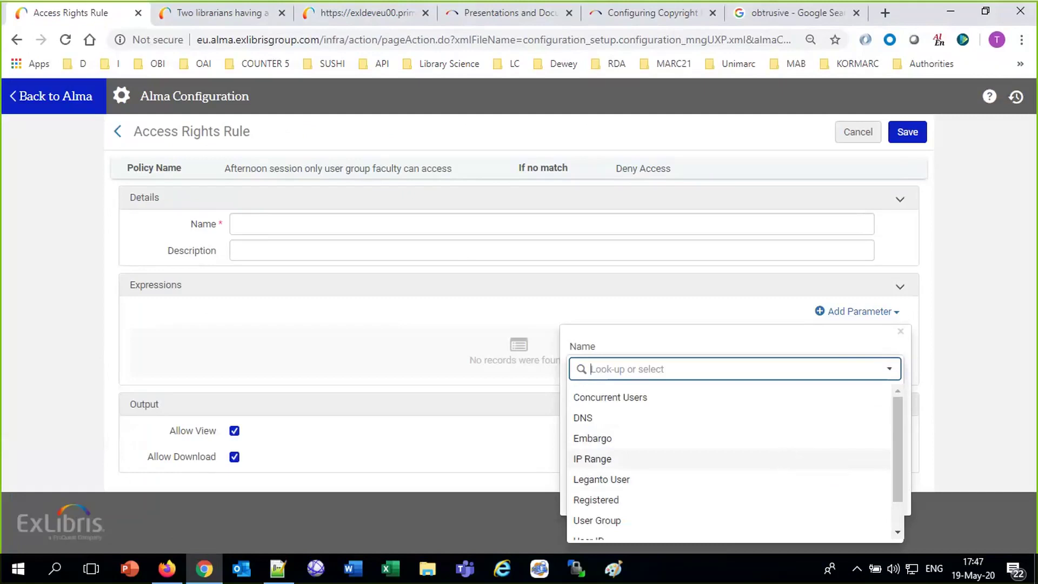
left_click(655, 23)
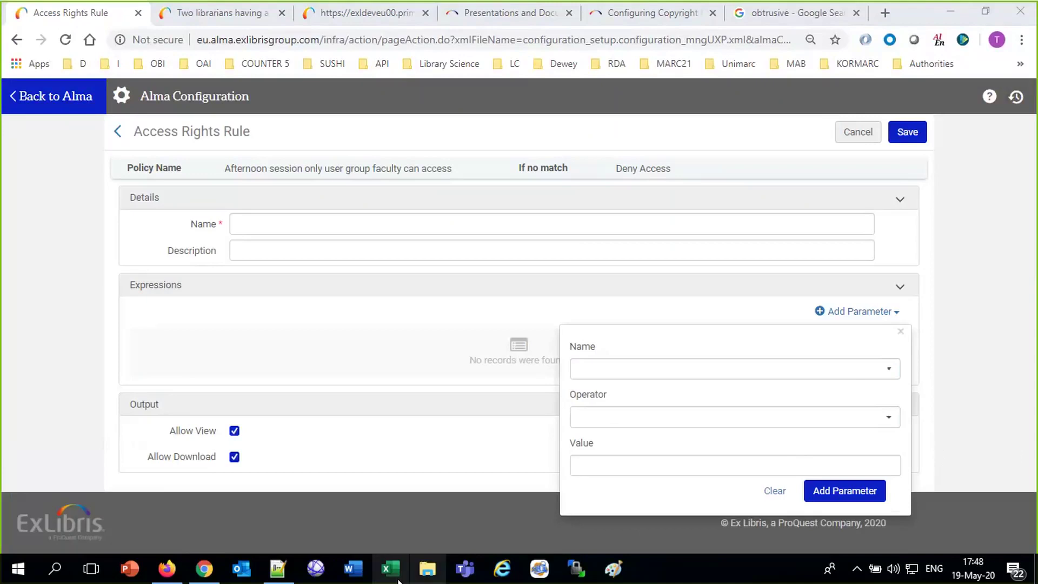
left_click(281, 568)
left_click(388, 298)
Add 'Do you have time to demo limiting concurrent users?' to the notes, then return to Alma home.
key("Return")
key("Return")
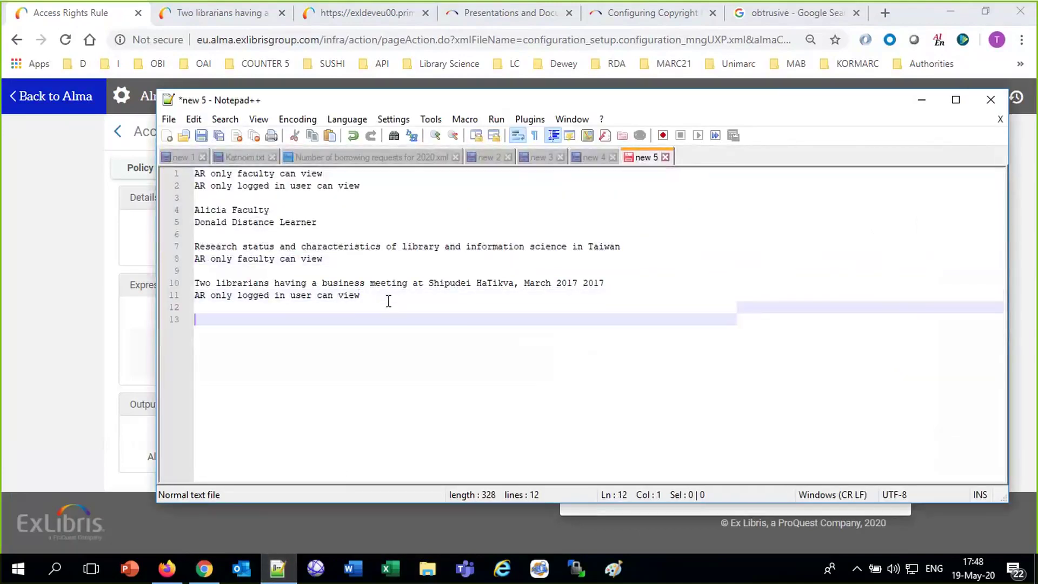
type("Do you have time to demo limiting concurrent users?")
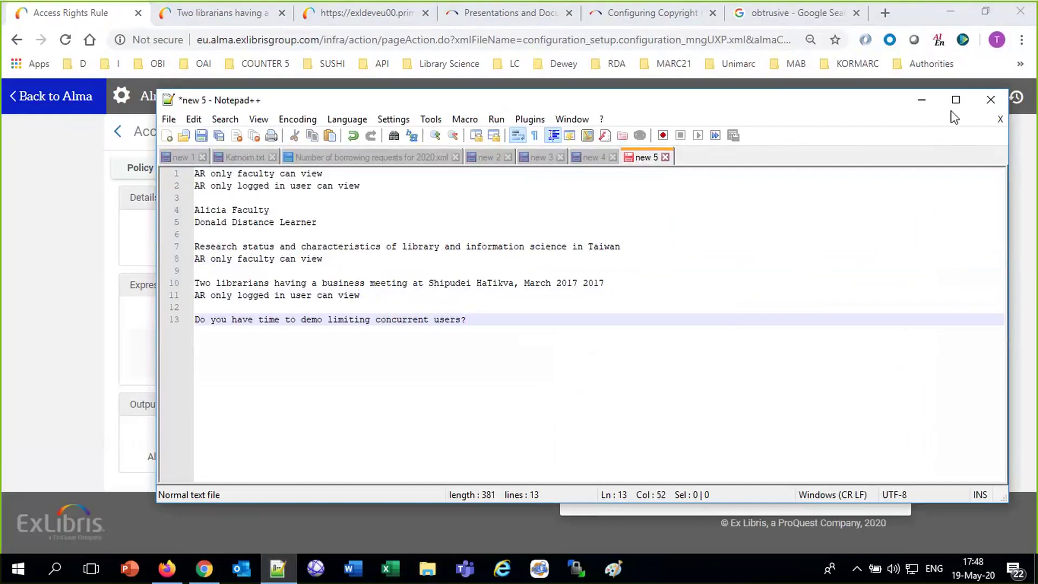
left_click(64, 324)
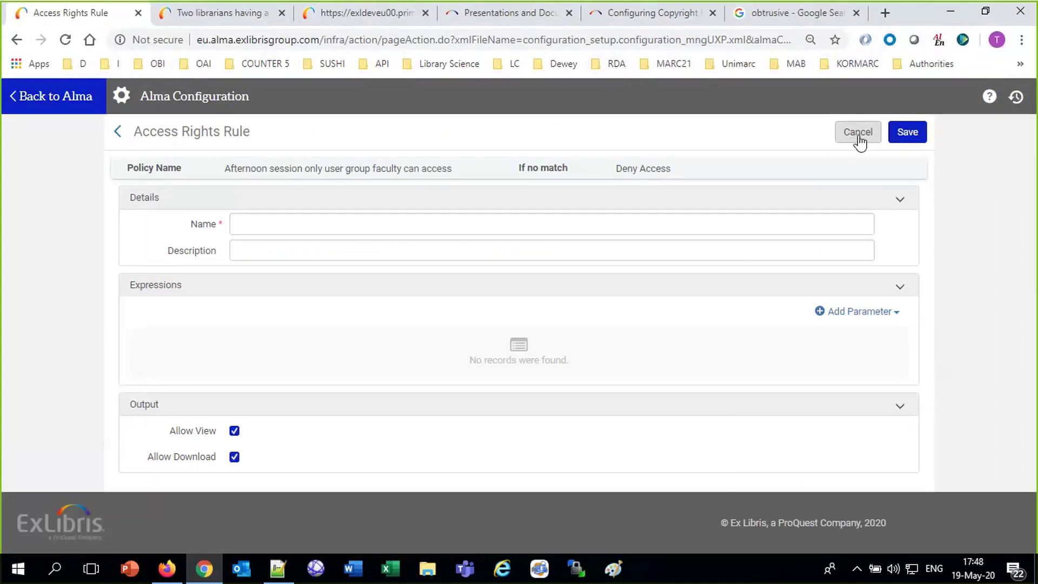
left_click(15, 97)
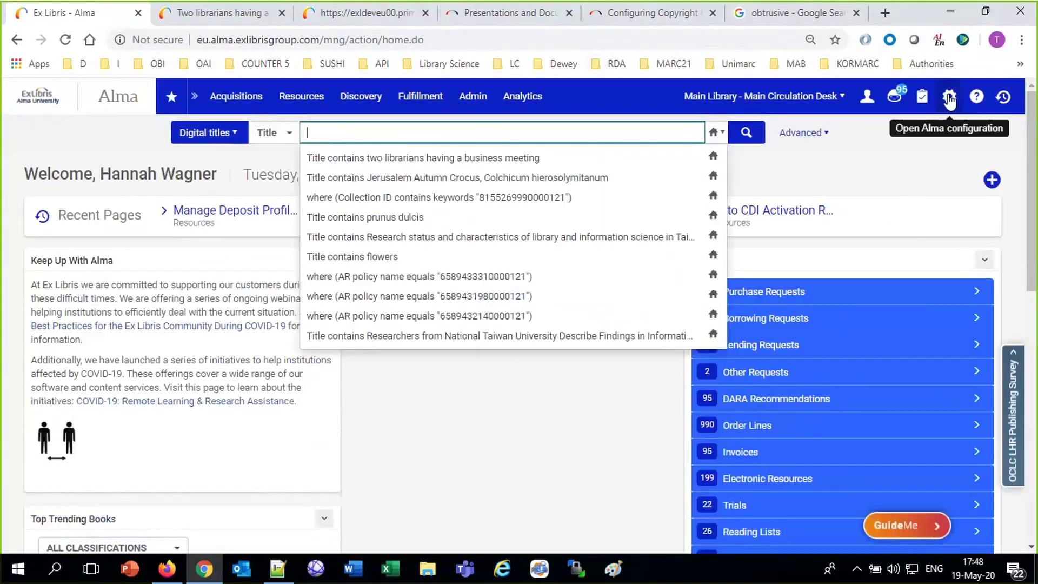
Open the 5 Concurrent Users access rights policy for editing.
left_click(949, 96)
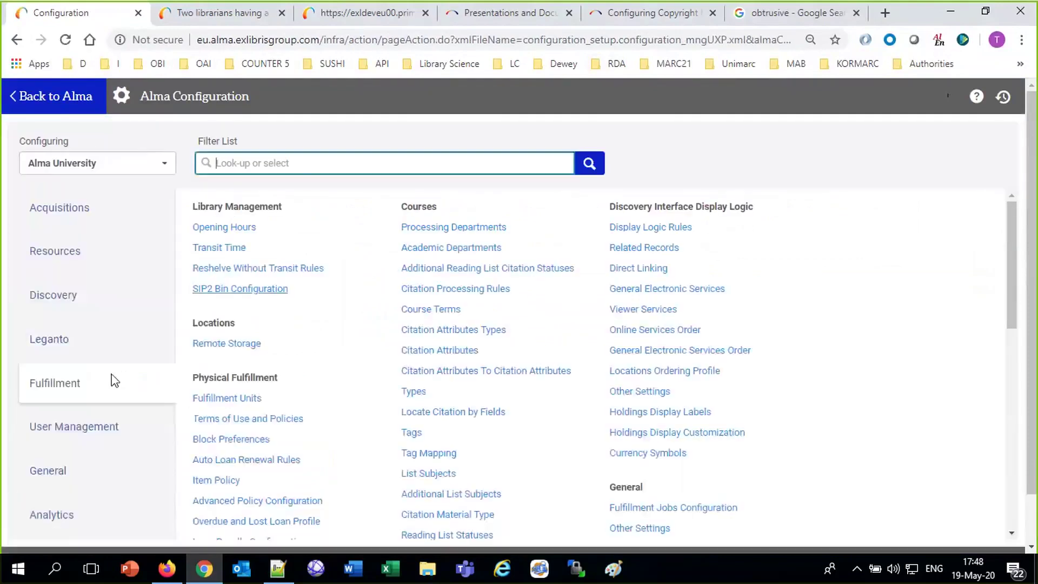
scroll(648, 485, "down", 7)
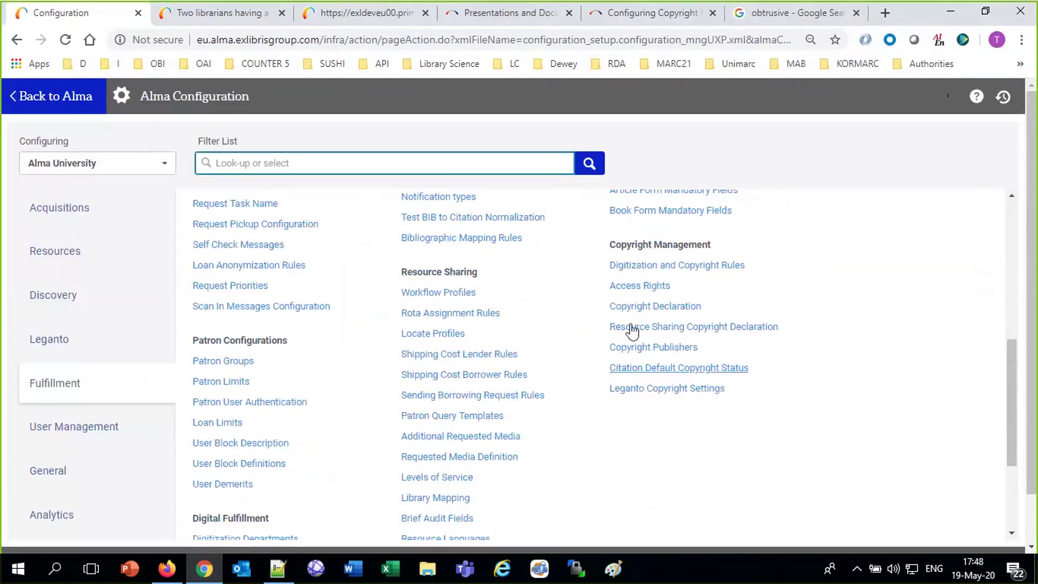
left_click(638, 286)
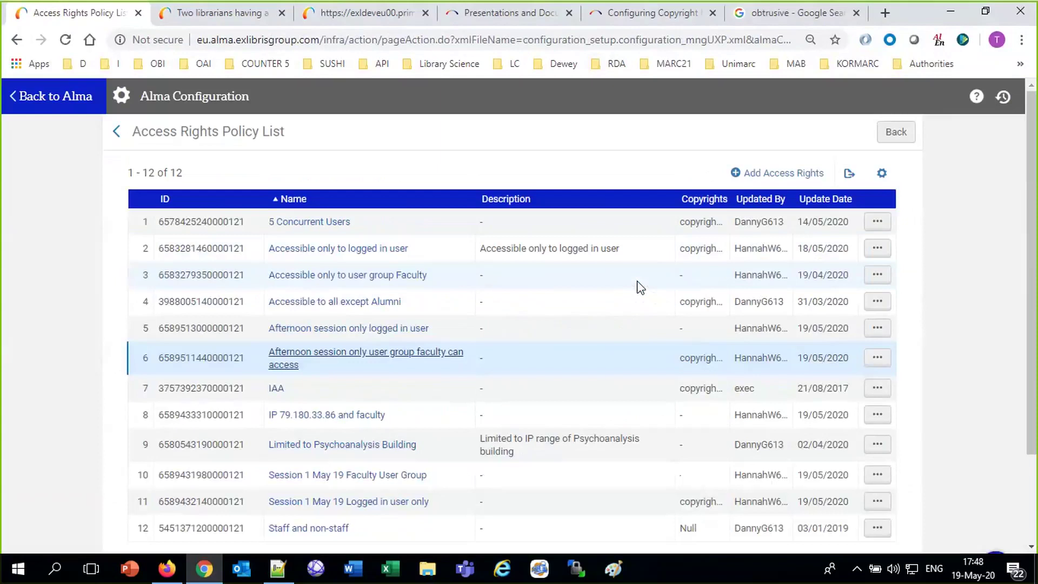
left_click(876, 222)
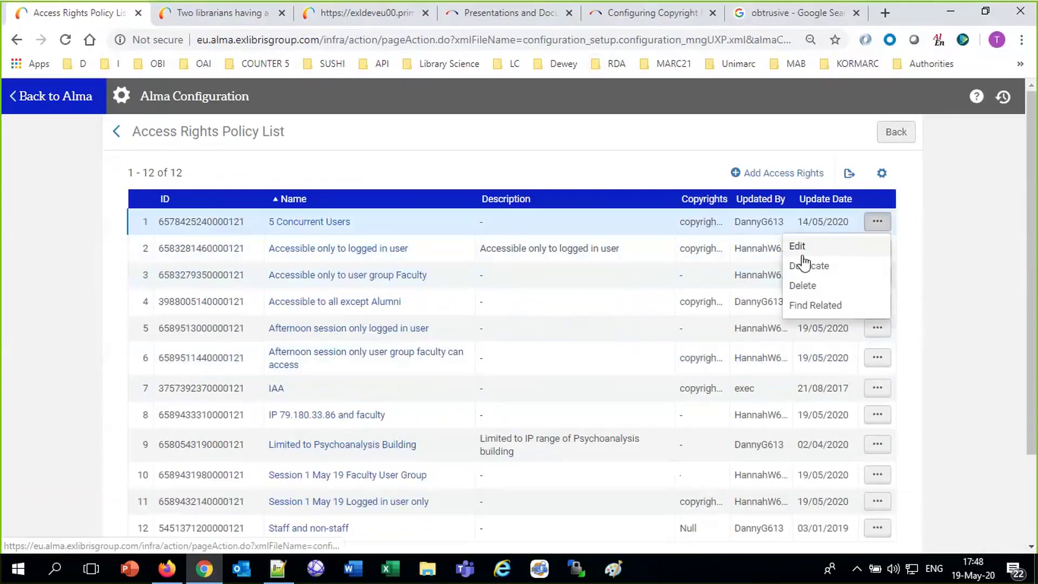
left_click(799, 250)
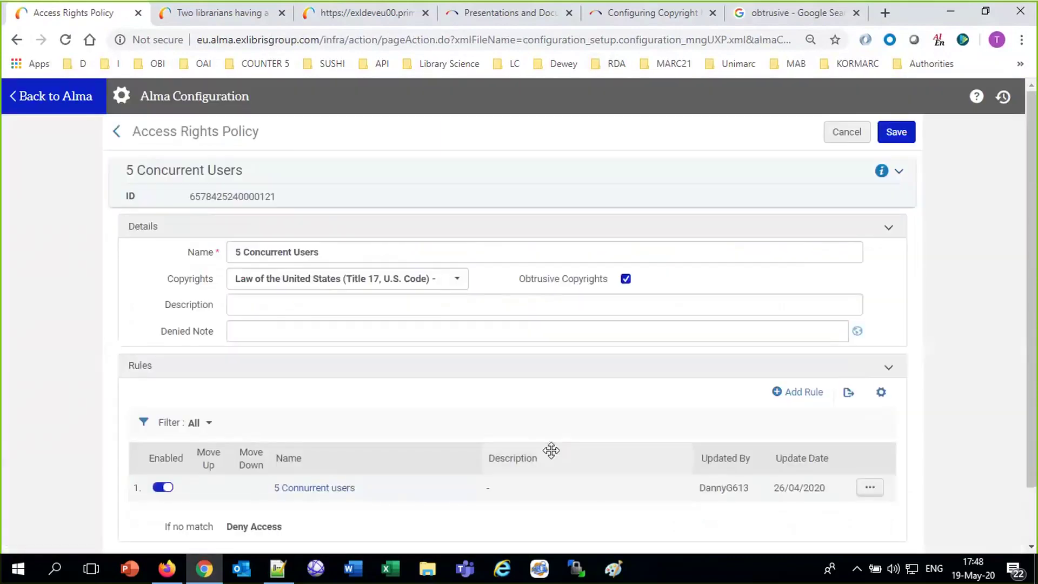
Inspect its concurrent-users rule, cancel back to the policy list, and start a new policy.
left_click(870, 488)
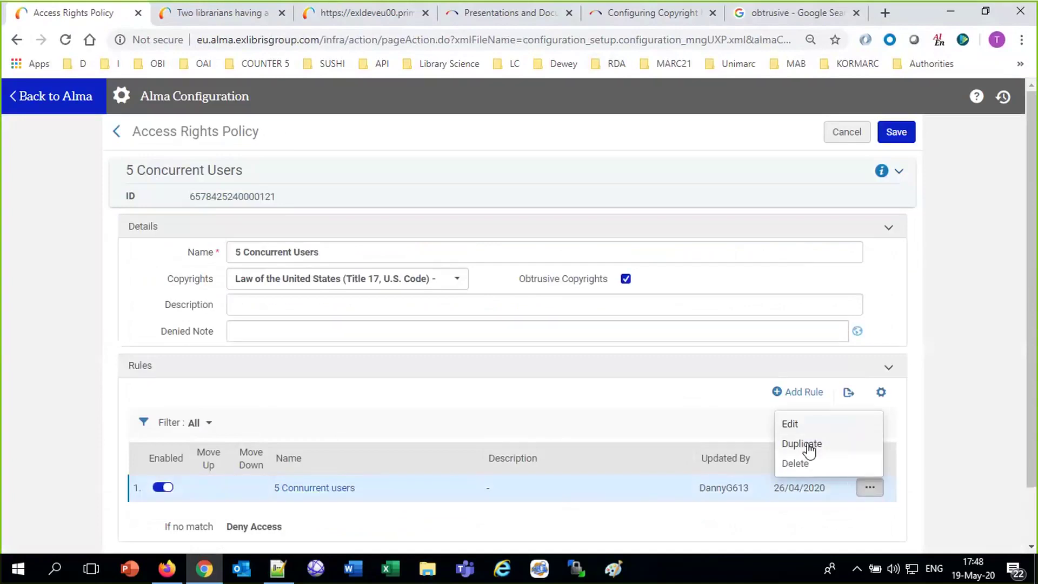
left_click(790, 424)
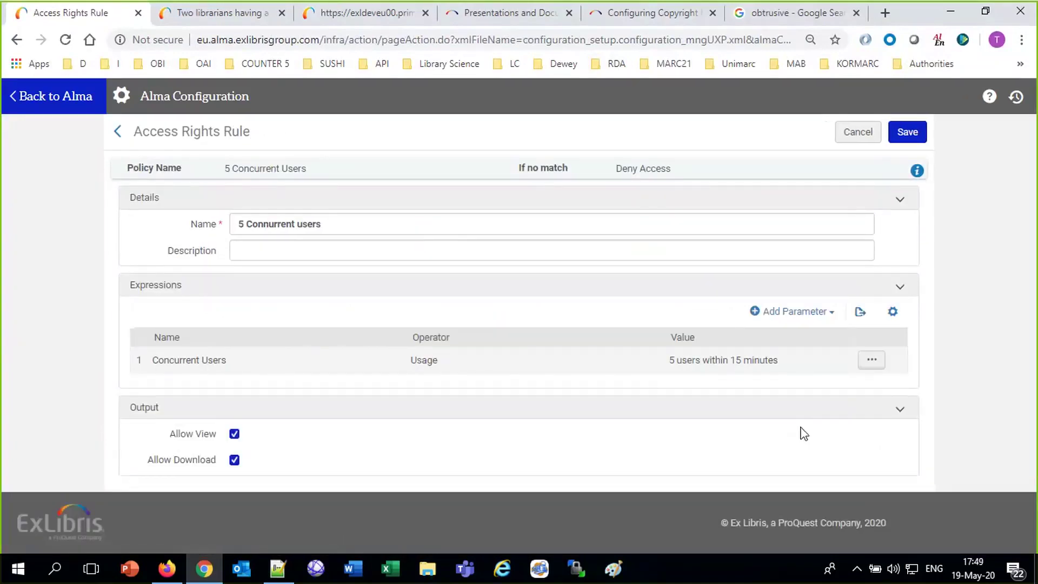
left_click(857, 138)
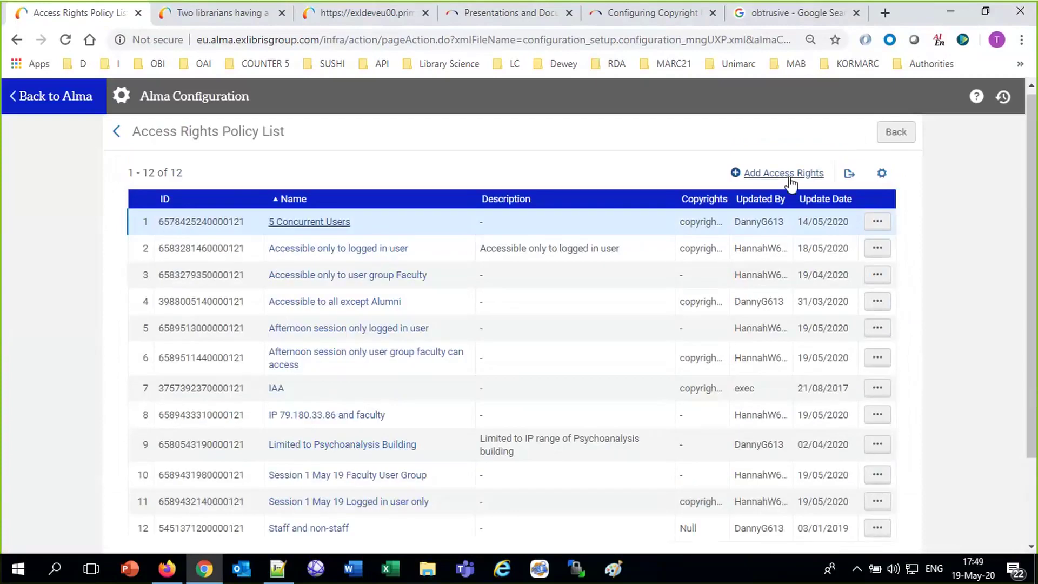
left_click(783, 173)
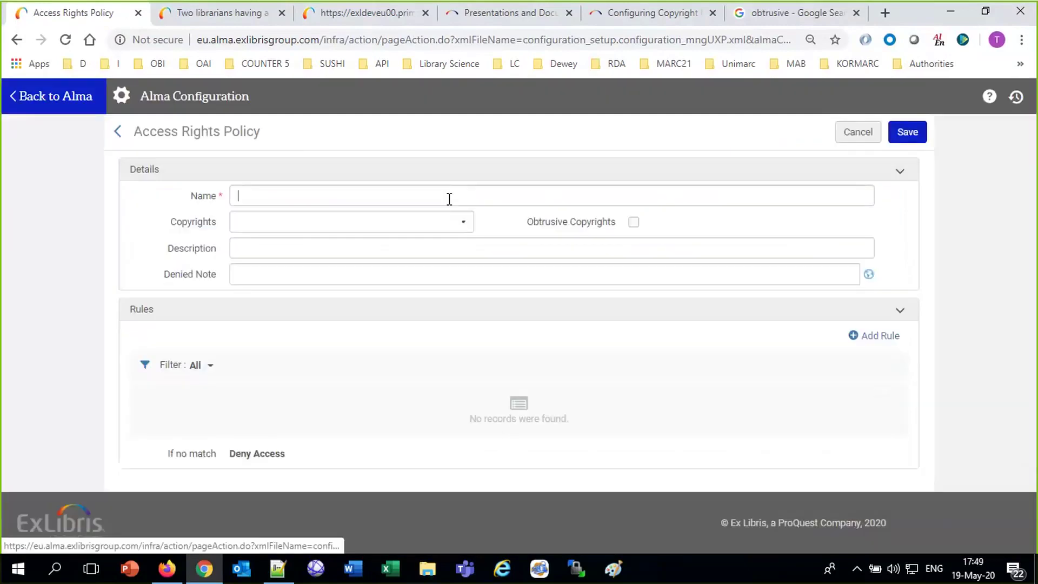
Name the new access rights policy 'only 1 concurrent user allow' and give its new rule the same name.
type("o")
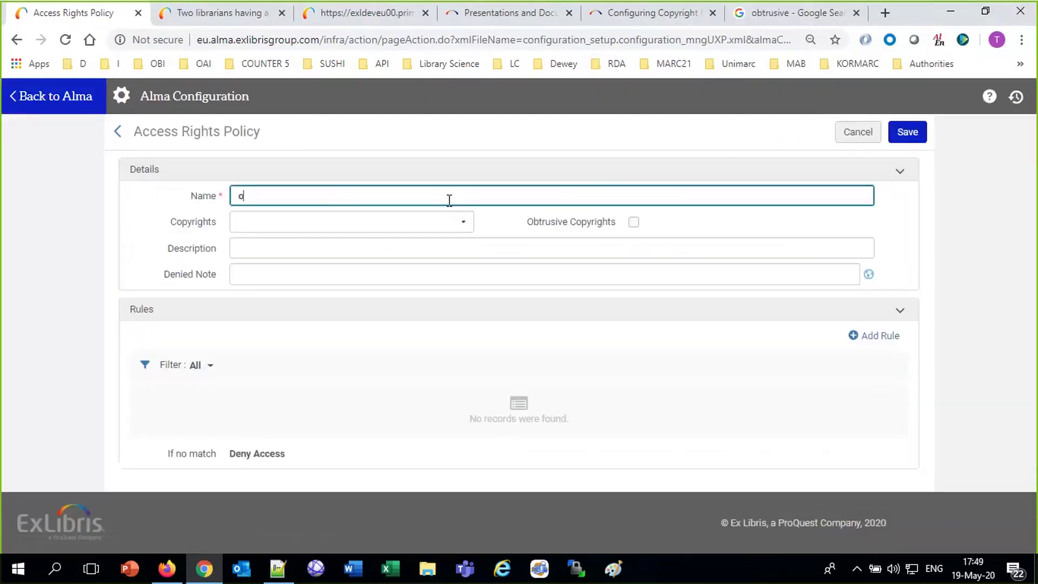
type("nly 1 concurrent user allow")
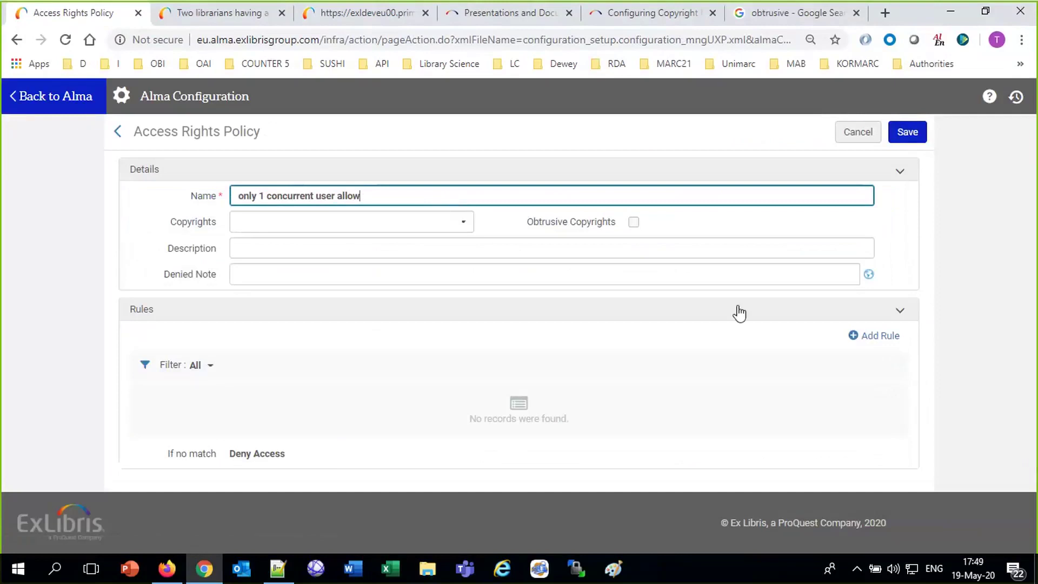
left_click(861, 338)
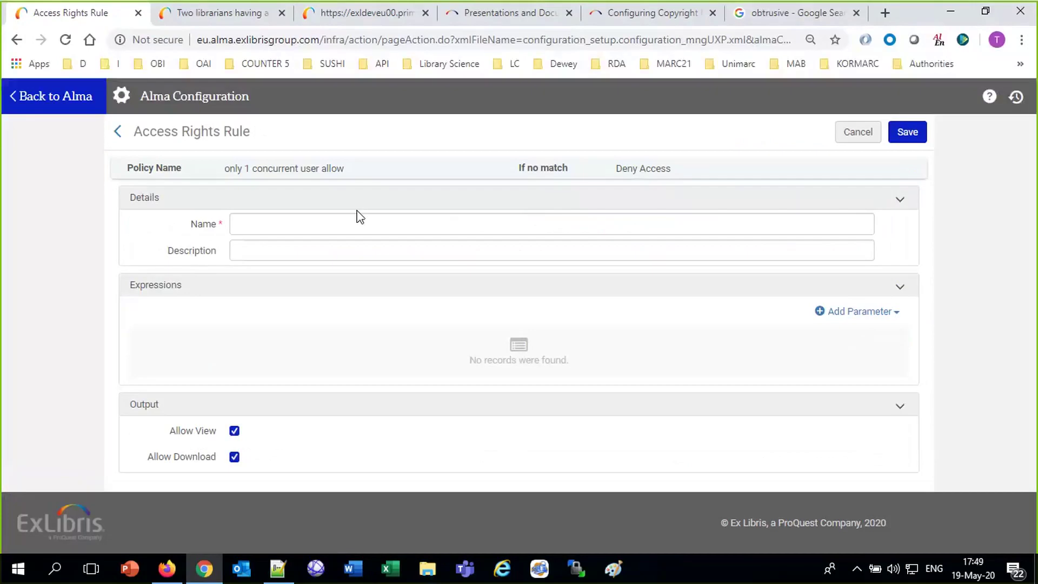
left_click(347, 226)
triple_click(327, 162)
key("ctrl+c")
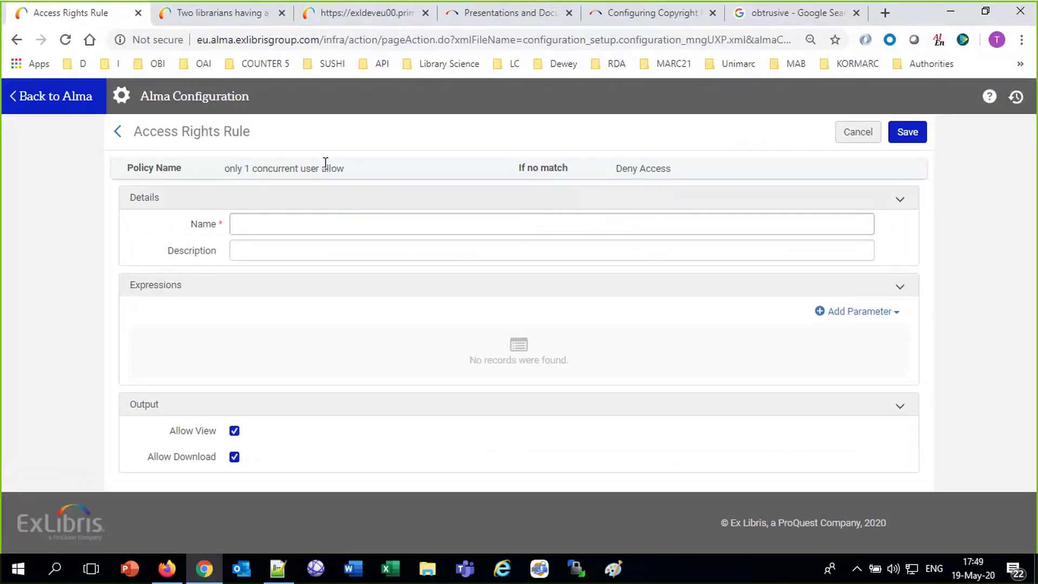
left_click(308, 222)
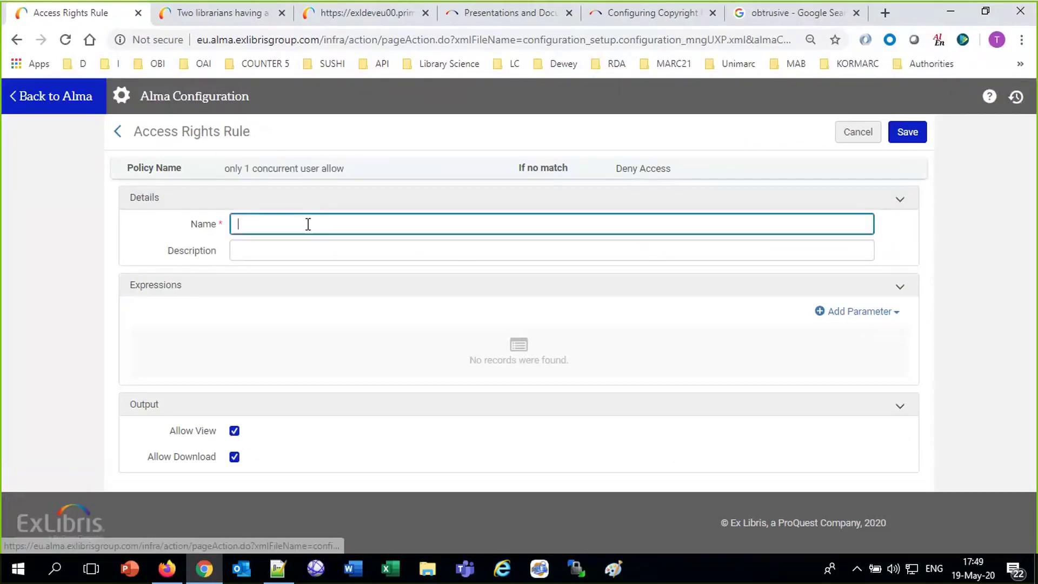
key("ctrl+v")
Add a Concurrent Users condition of 1 user within 1 minute, verify its values, and save the rule.
left_click(861, 313)
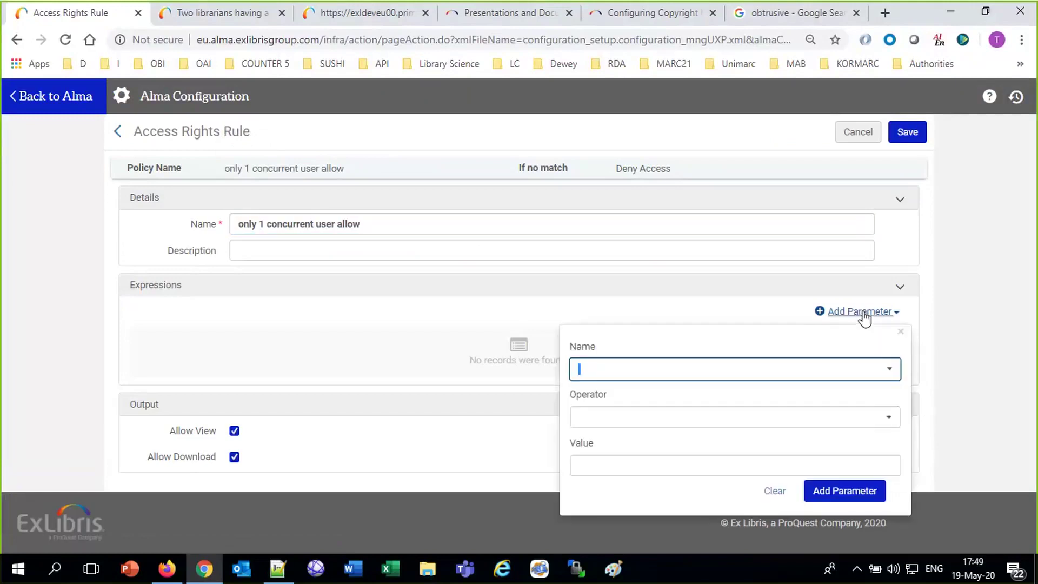
type("con")
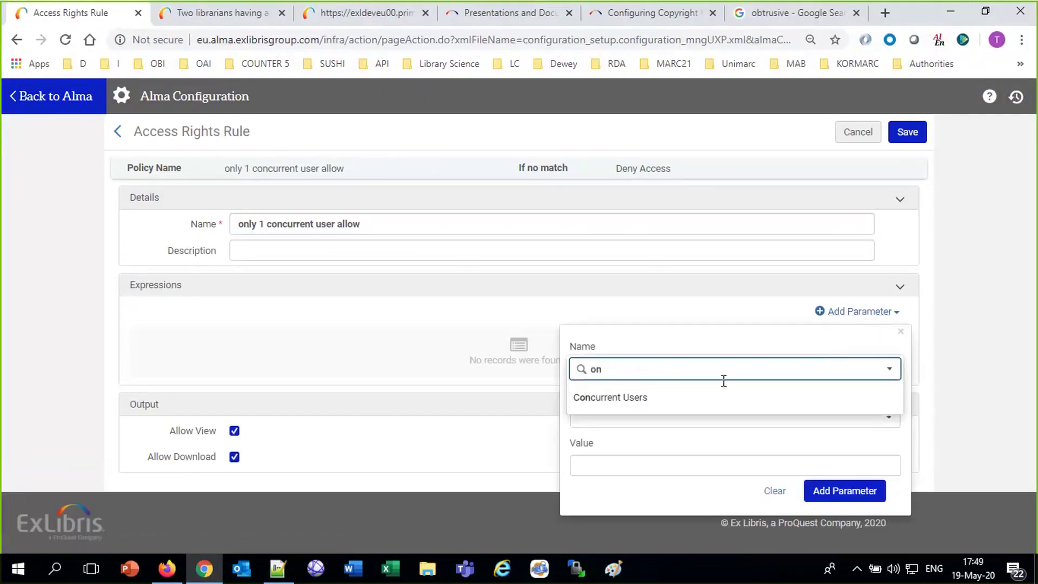
left_click(725, 406)
left_click(724, 425)
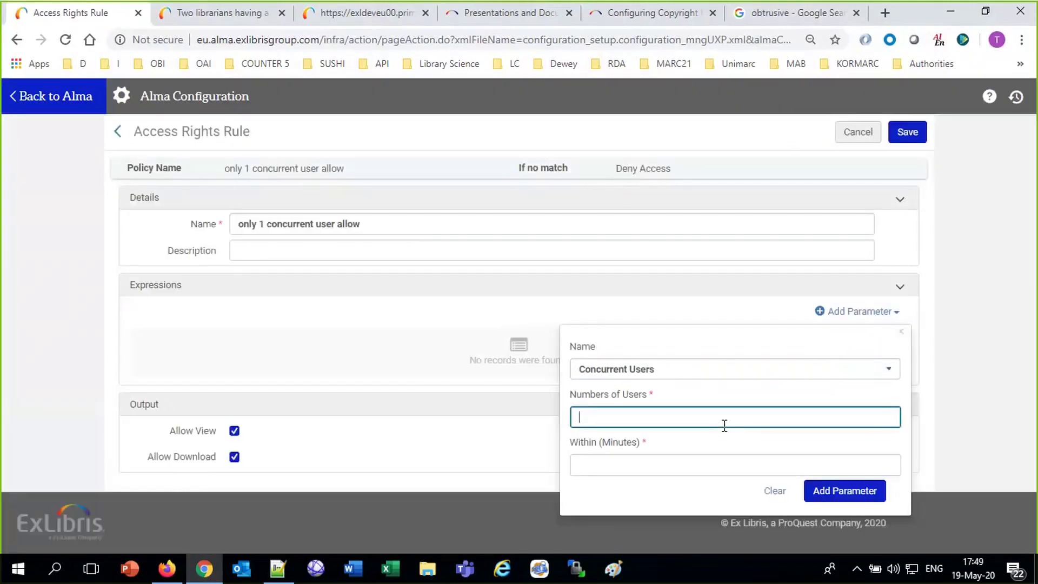
type("1")
left_click(661, 473)
type("1")
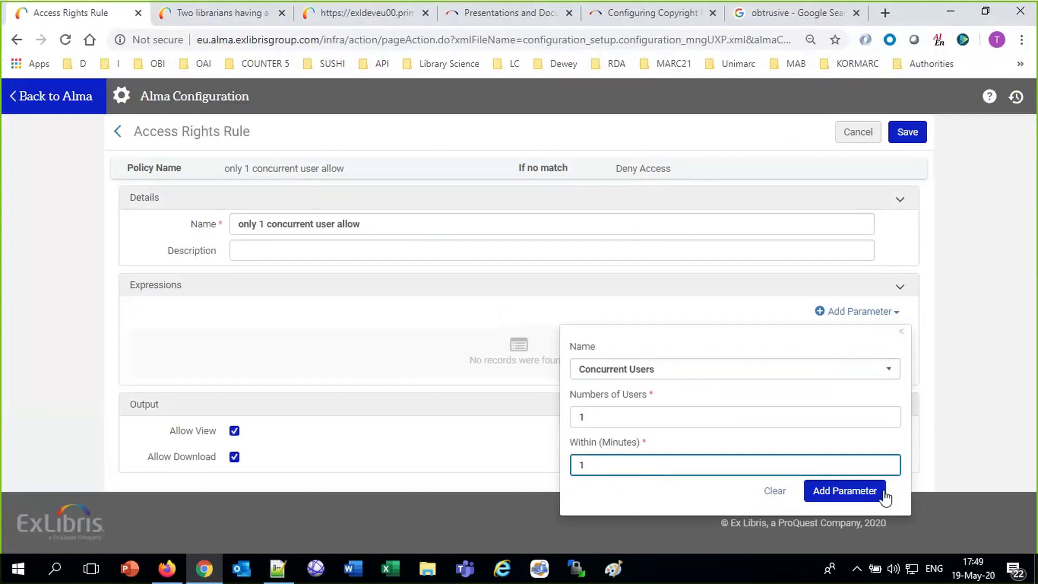
left_click(844, 490)
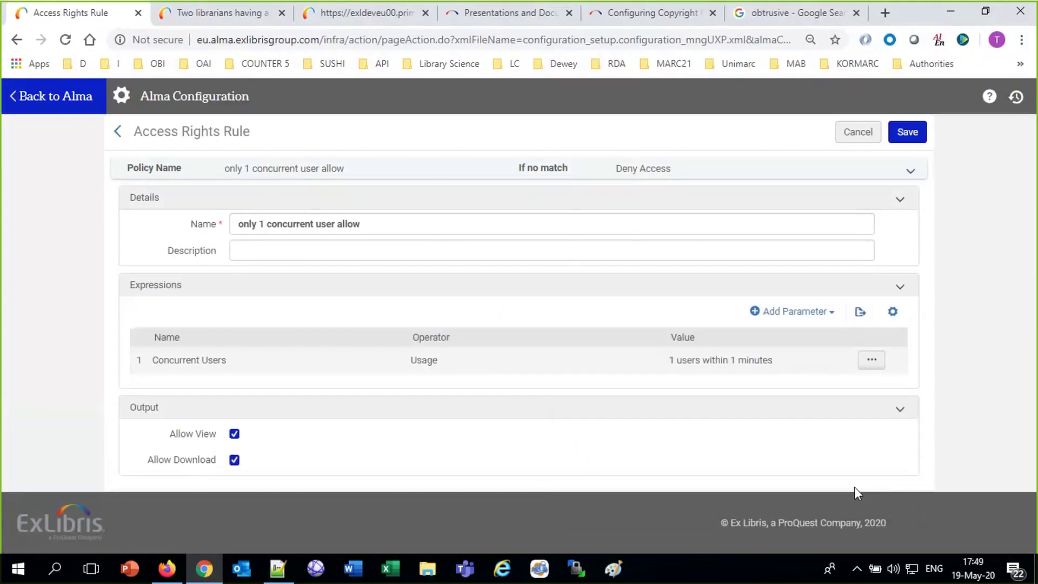
left_click(870, 369)
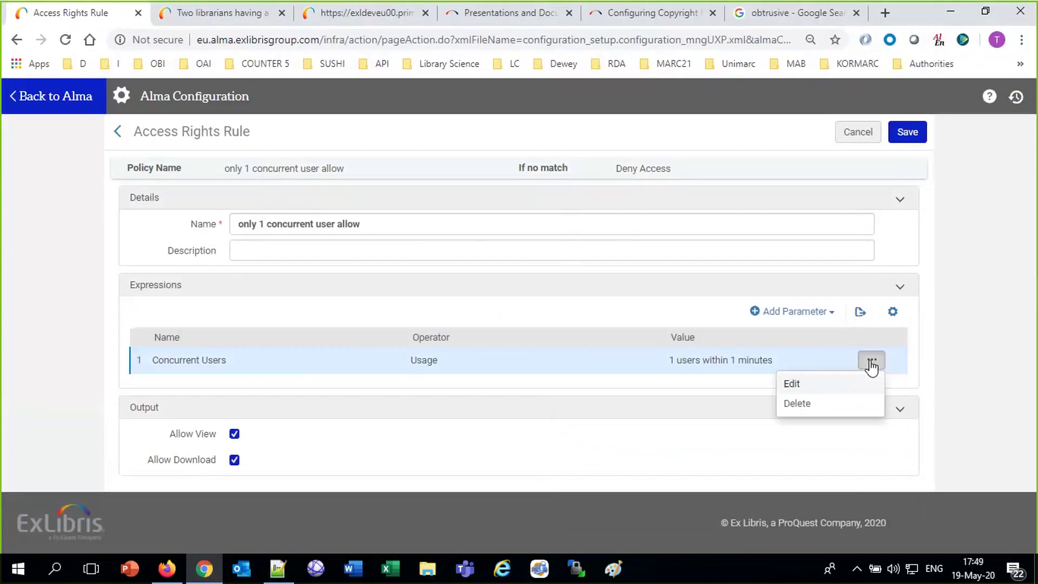
left_click(798, 388)
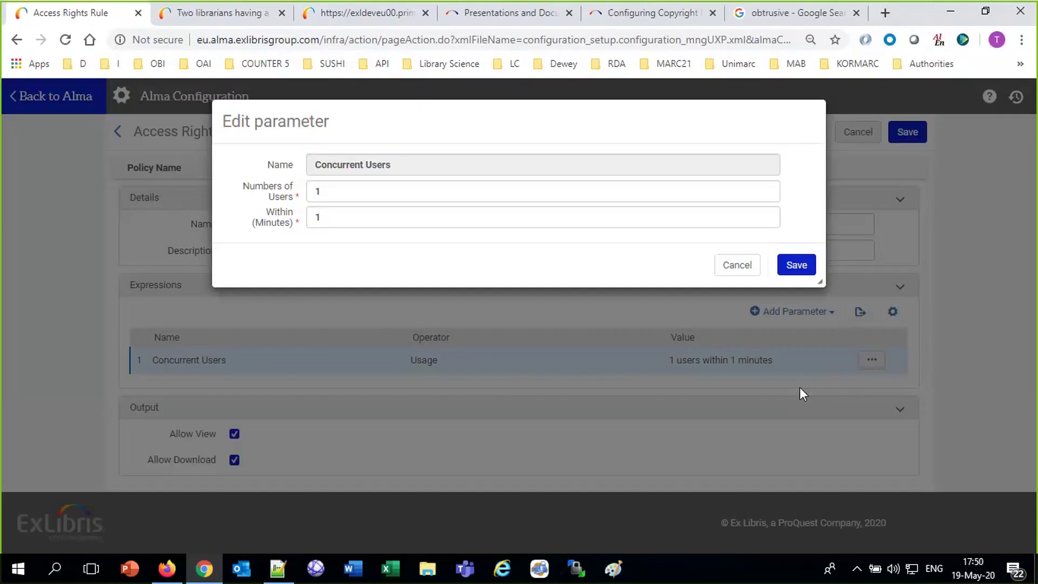
left_click(797, 263)
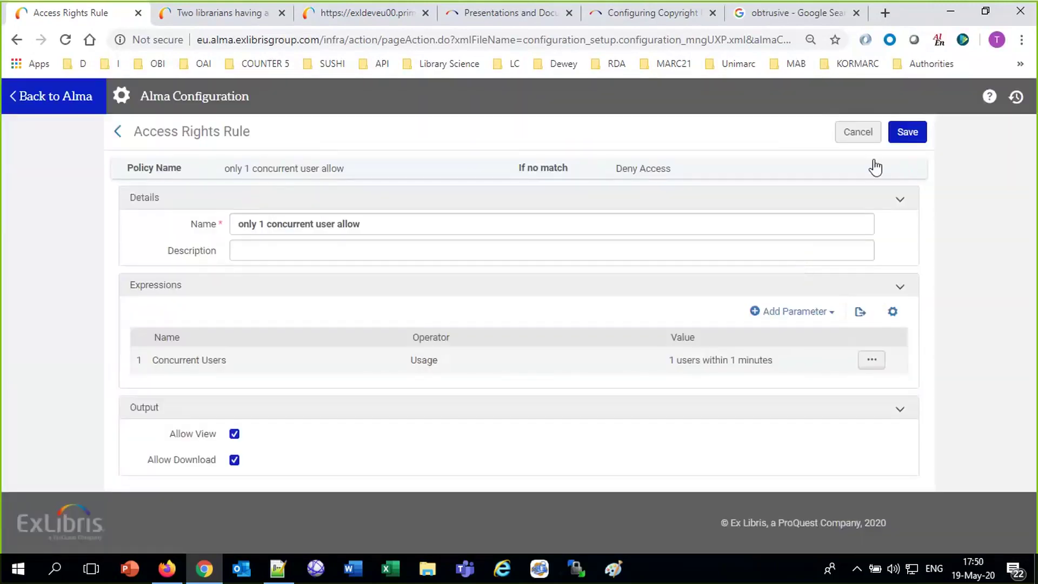
left_click(905, 136)
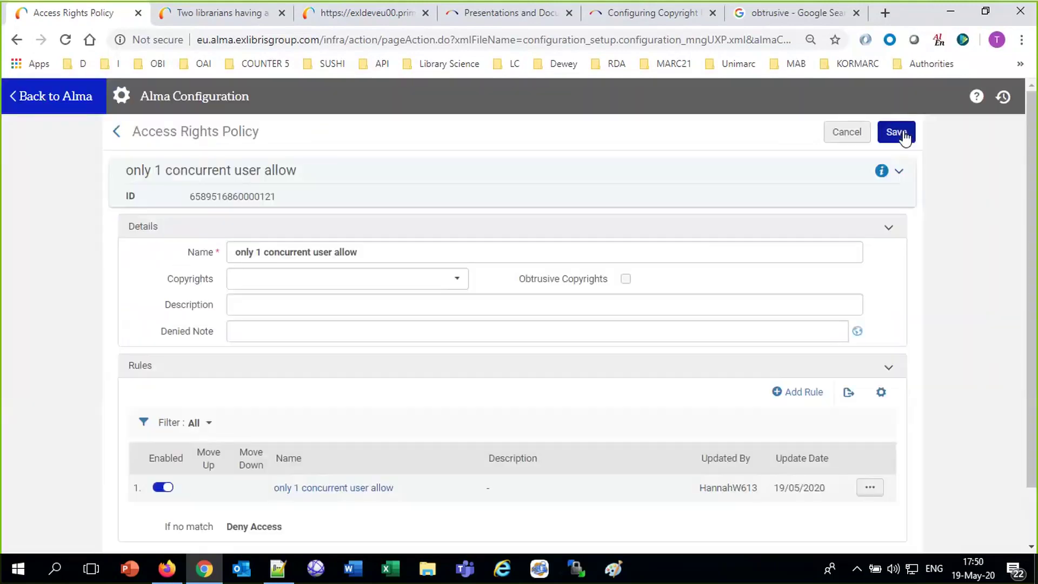
Add the denied note 'there is already 1 concurrent user', correcting the spelling, and save the policy.
left_click(430, 336)
type("there ")
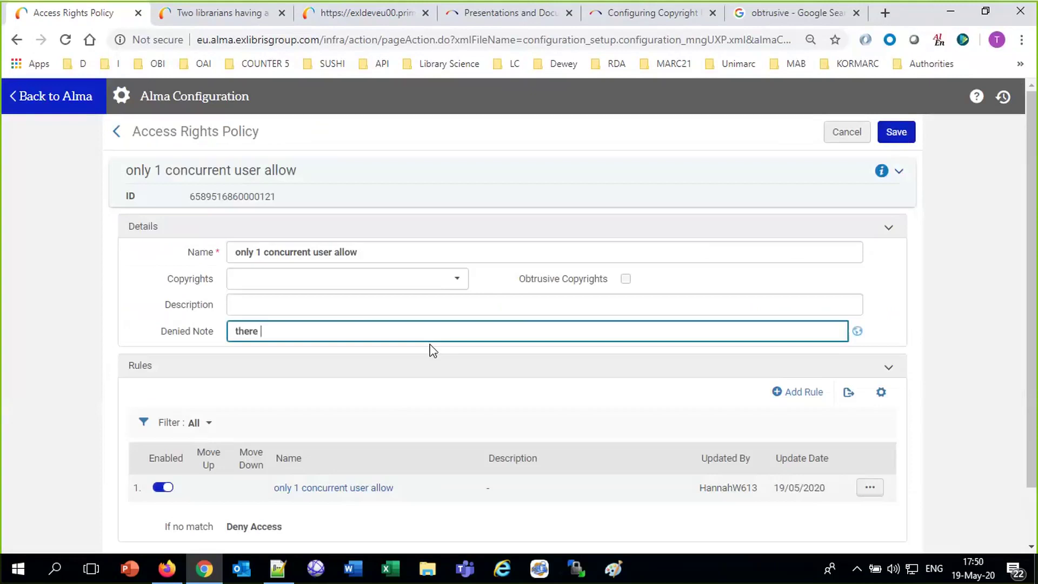
type("is  alrady 1 concurrent user")
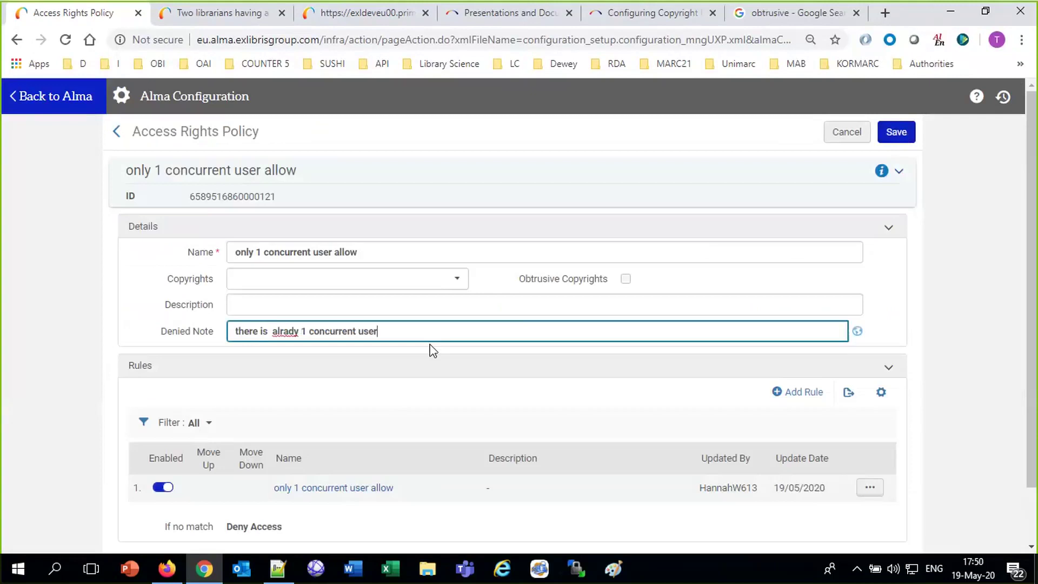
right_click(285, 332)
left_click(306, 349)
left_click(904, 138)
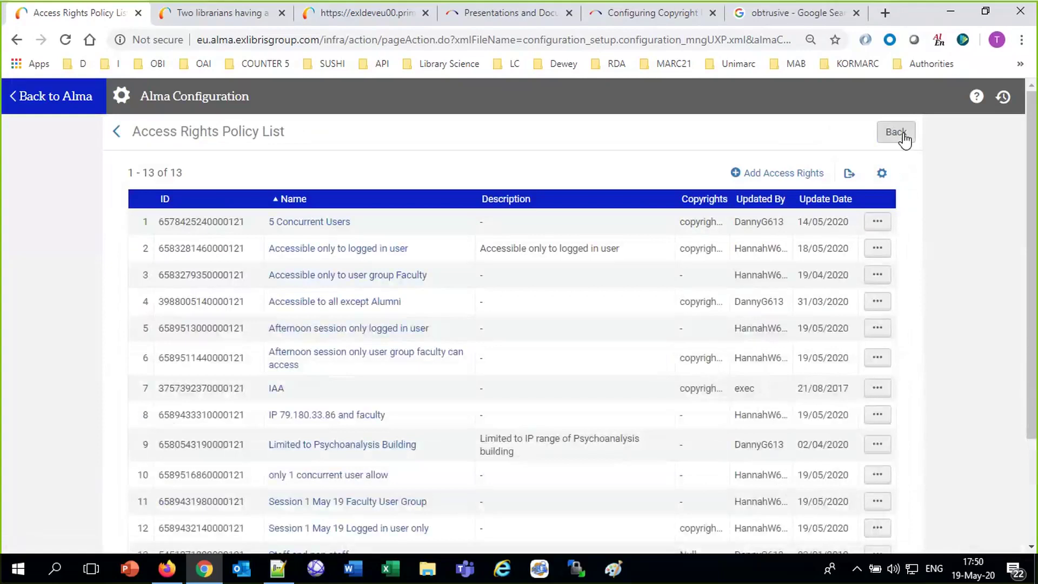
Search Alma titles for 'taiwan' and select record 14's title for copying.
left_click(69, 104)
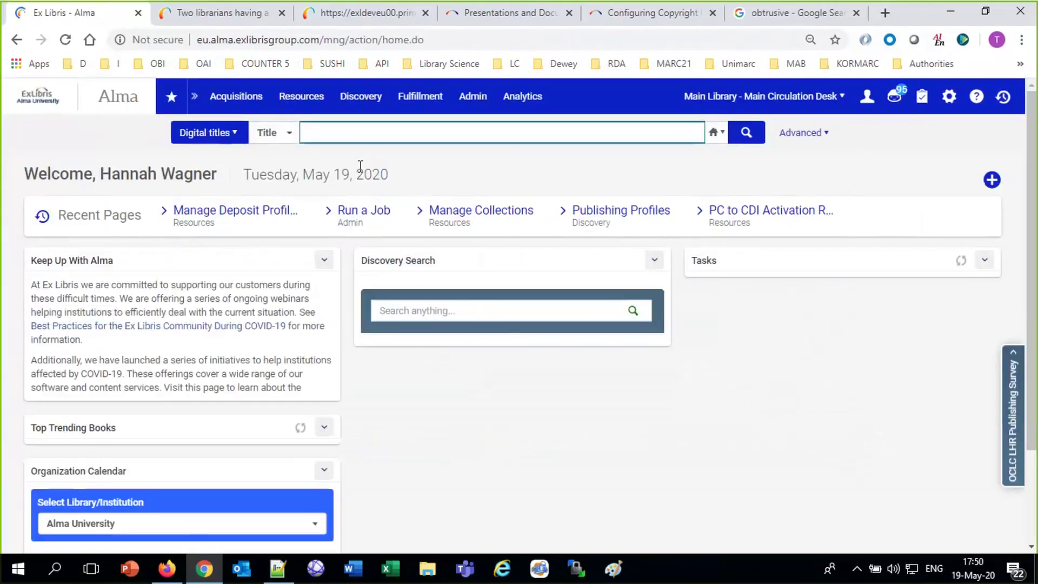
type("taiwam")
key("BackSpace")
type("n")
key("Return")
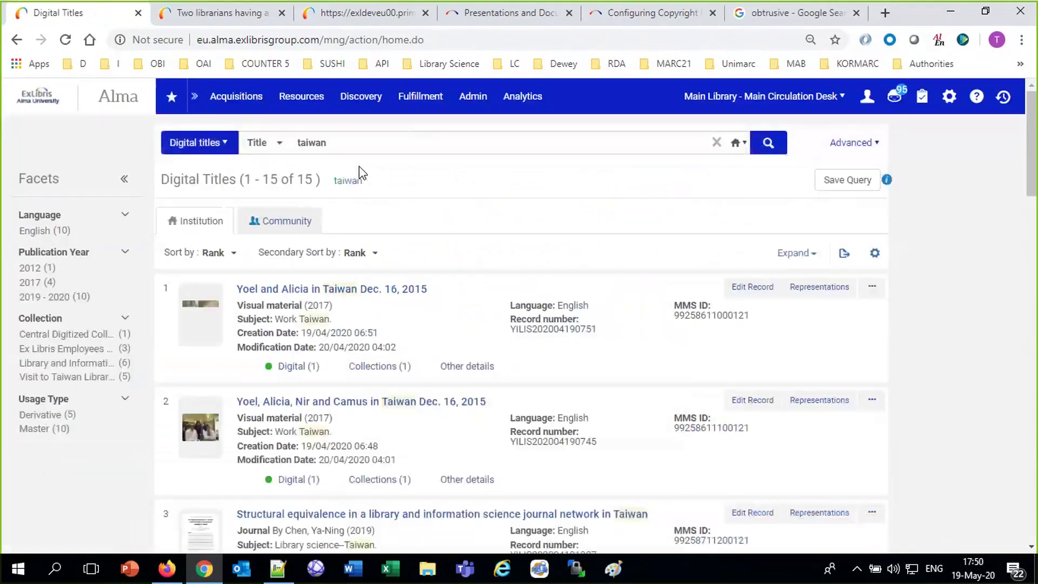
scroll(494, 430, "down", 1)
scroll(494, 424, "down", 15)
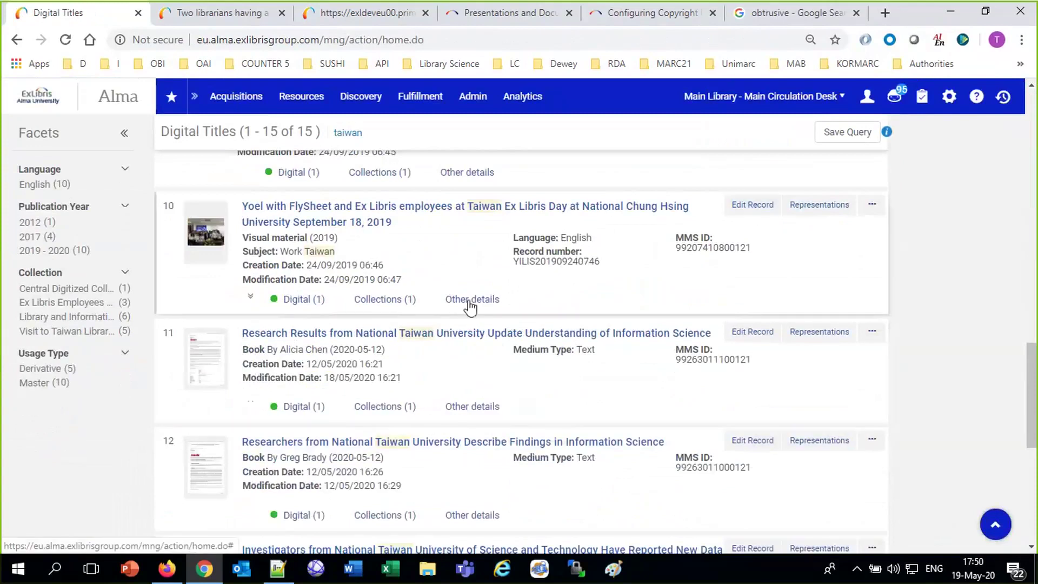
scroll(485, 303, "up", 7)
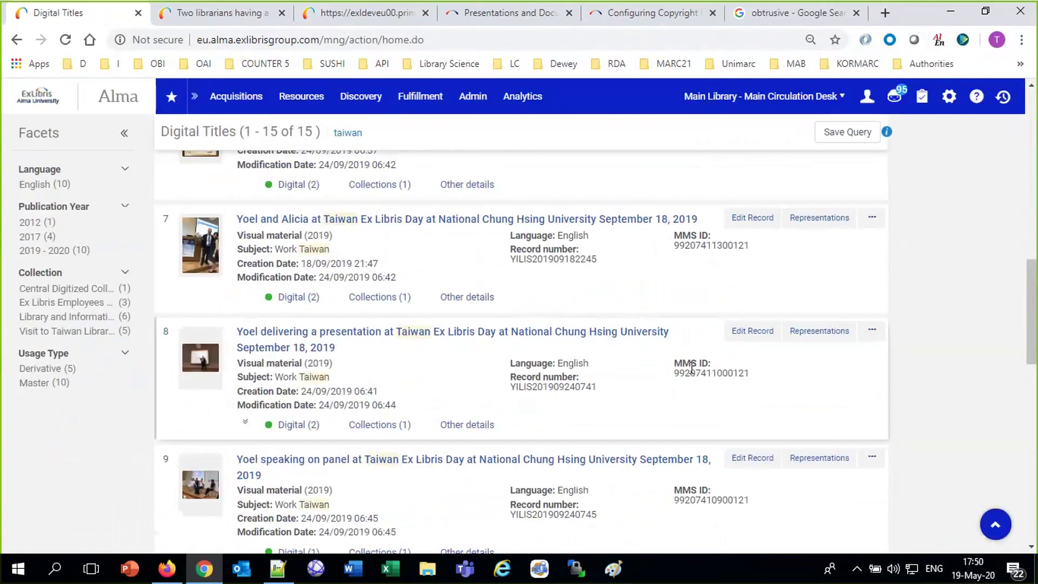
left_click_drag(1031, 330, 1034, 500)
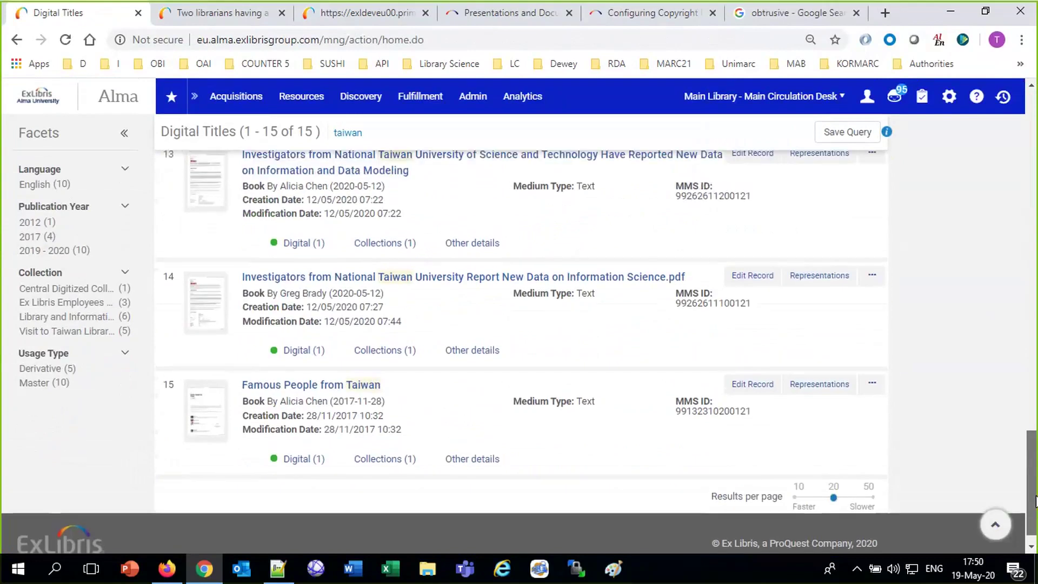
left_click_drag(238, 280, 660, 277)
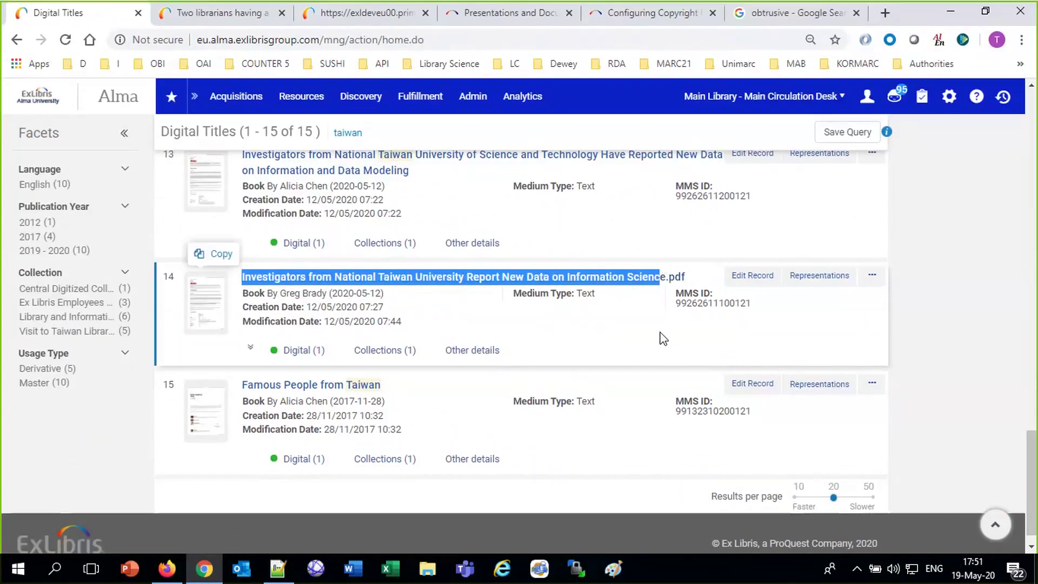
Give record 14's PDF representation the 'only 1 concurrent user allow' access rights and save the record.
left_click(812, 275)
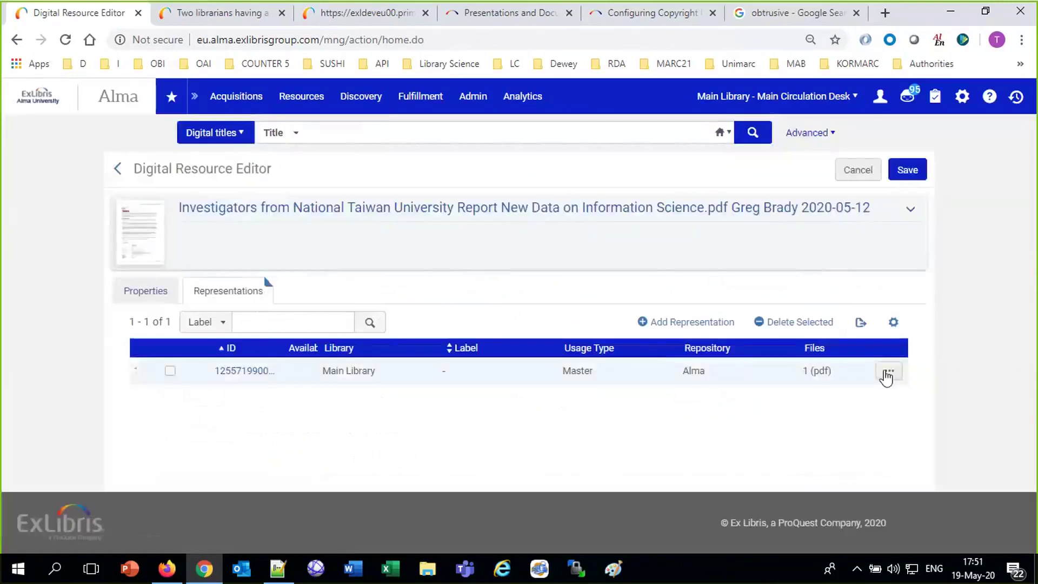
left_click(888, 370)
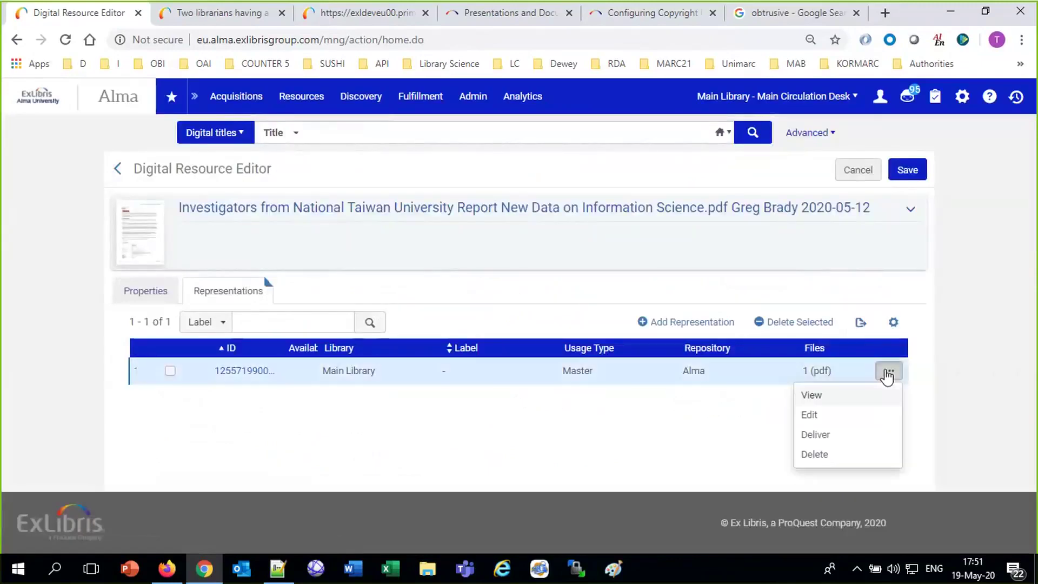
left_click(811, 414)
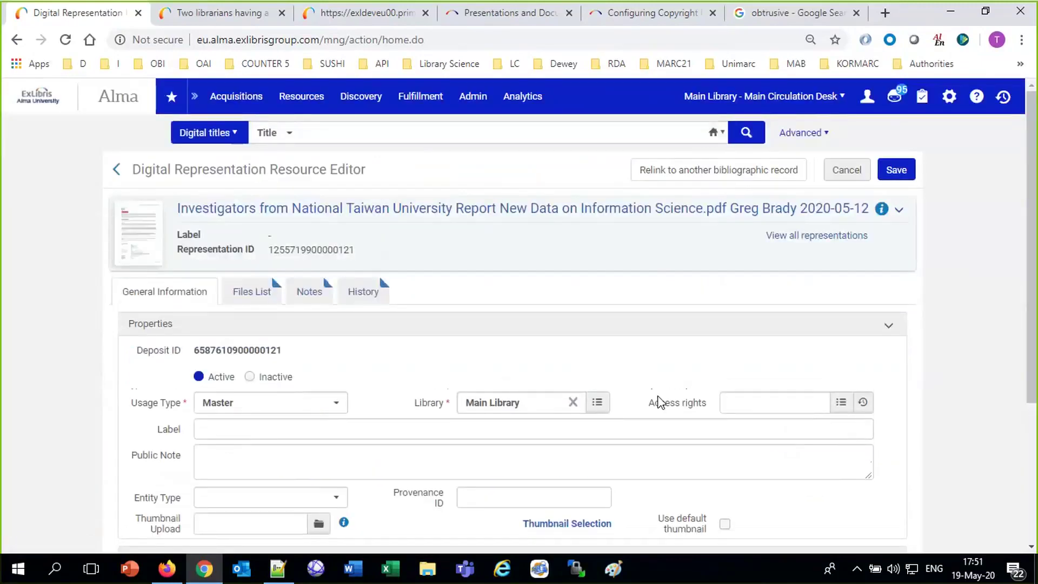
left_click(730, 403)
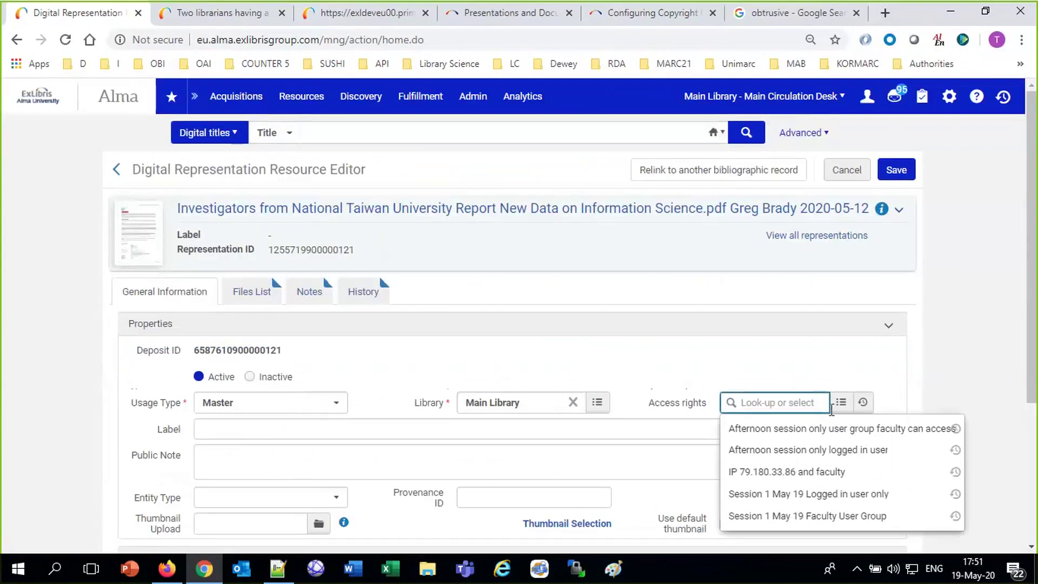
left_click(841, 410)
left_click(841, 413)
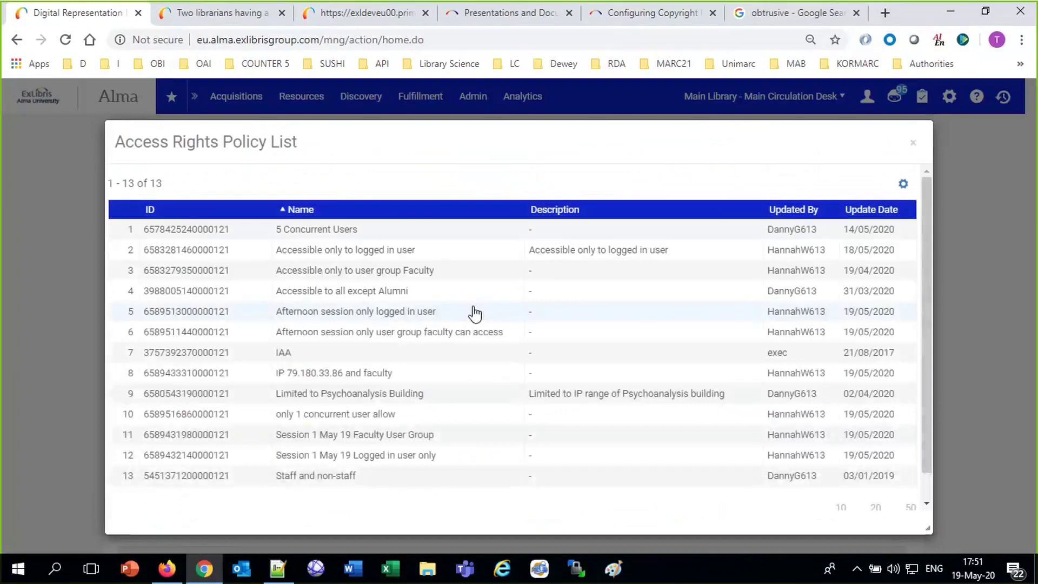
left_click(377, 416)
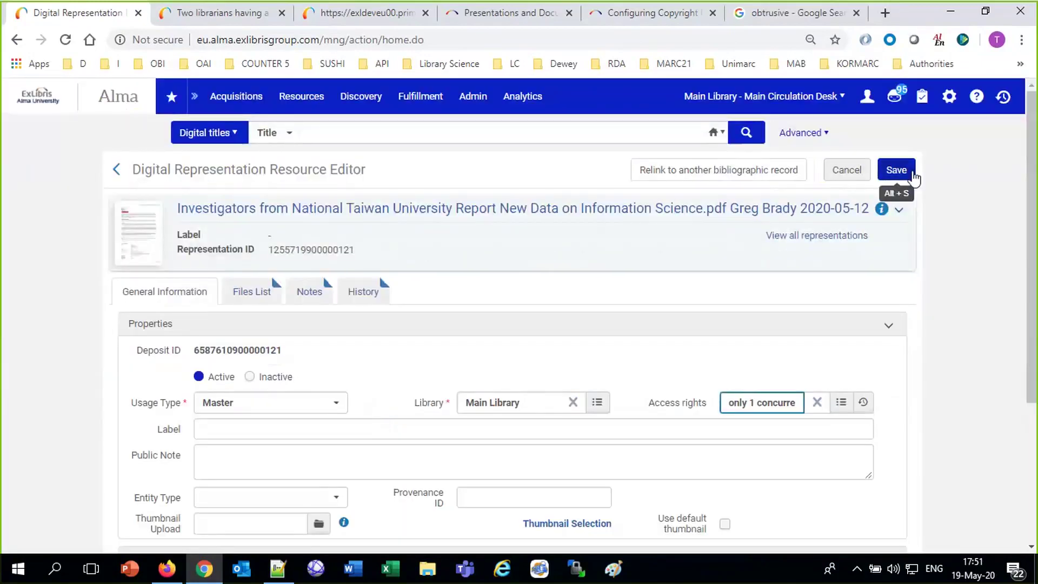
left_click(913, 175)
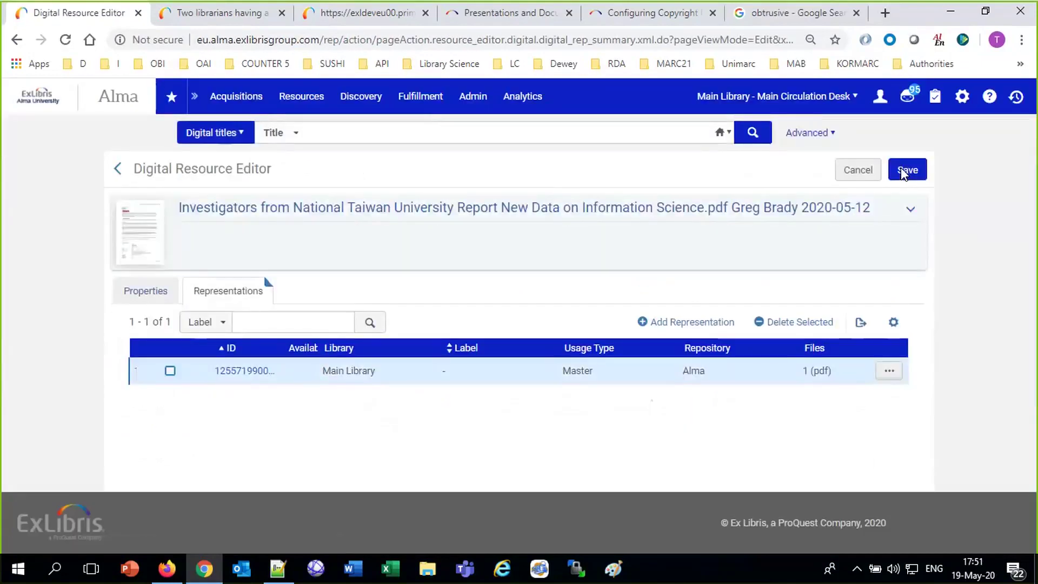
left_click(904, 170)
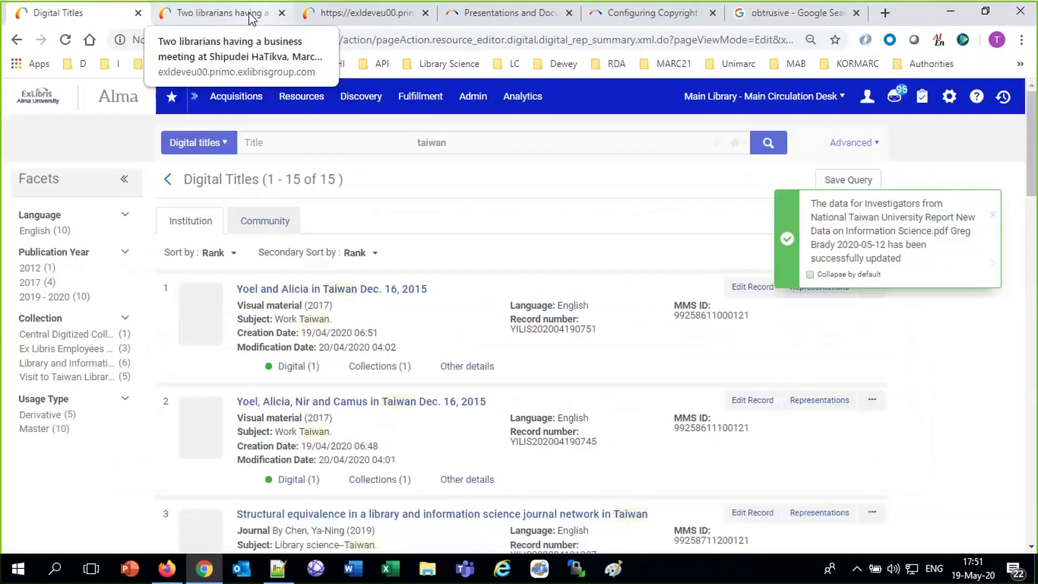
Close the Primo record display and the extra Primo, presentations and copyright configuration tabs.
left_click(234, 16)
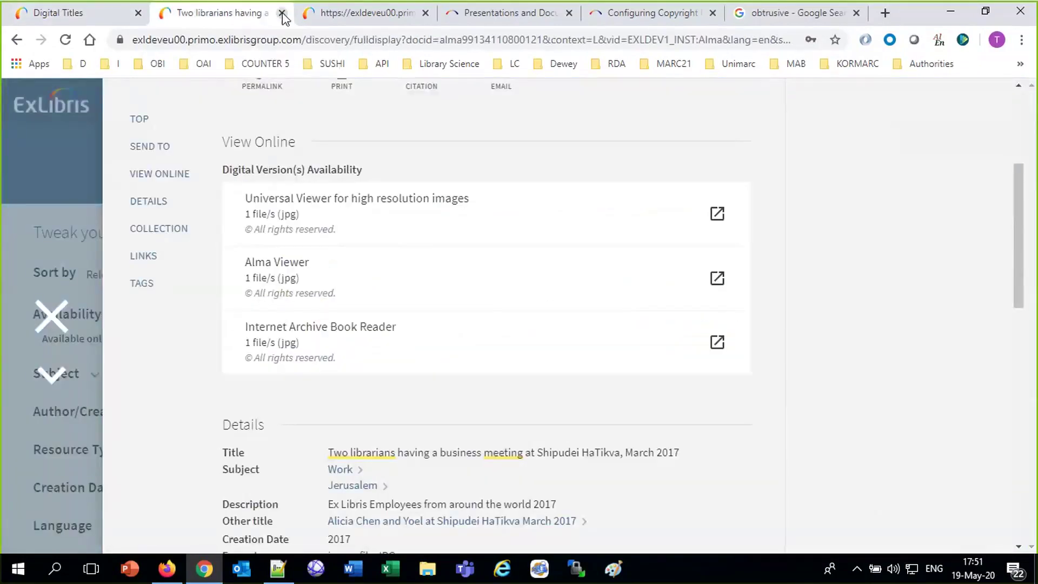
left_click(44, 324)
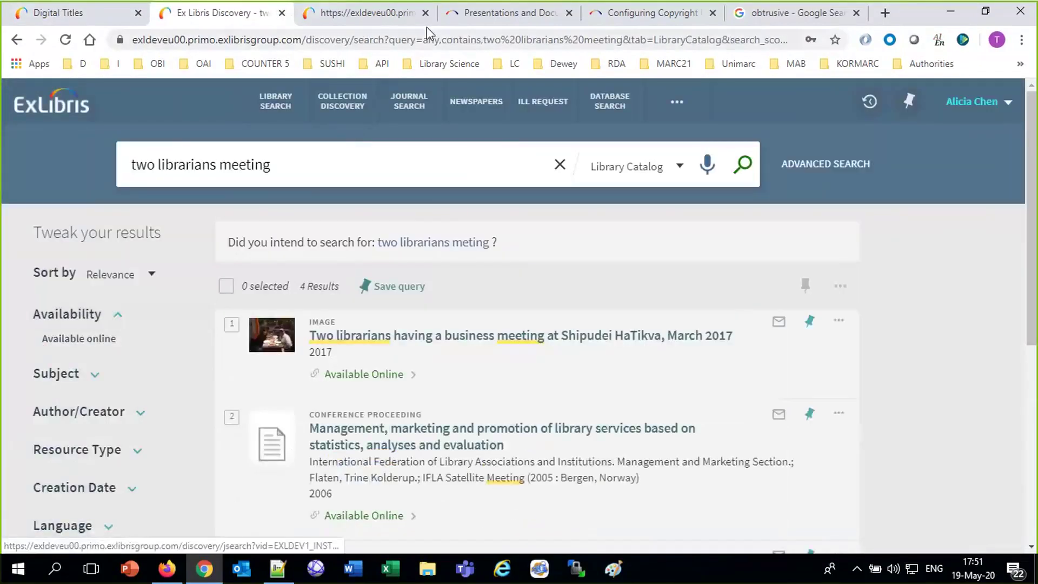
left_click(425, 13)
left_click(425, 13)
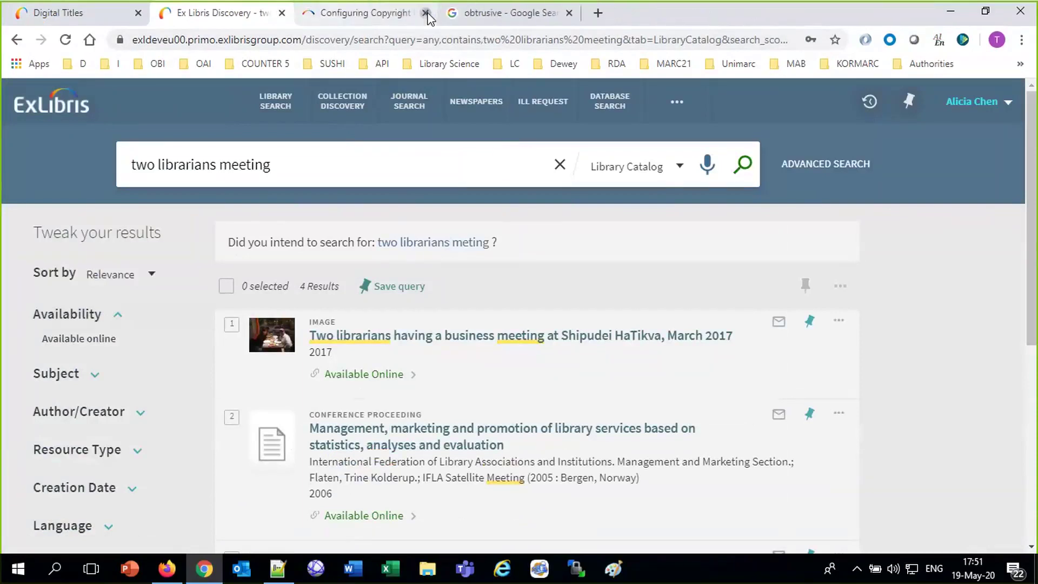
left_click(425, 13)
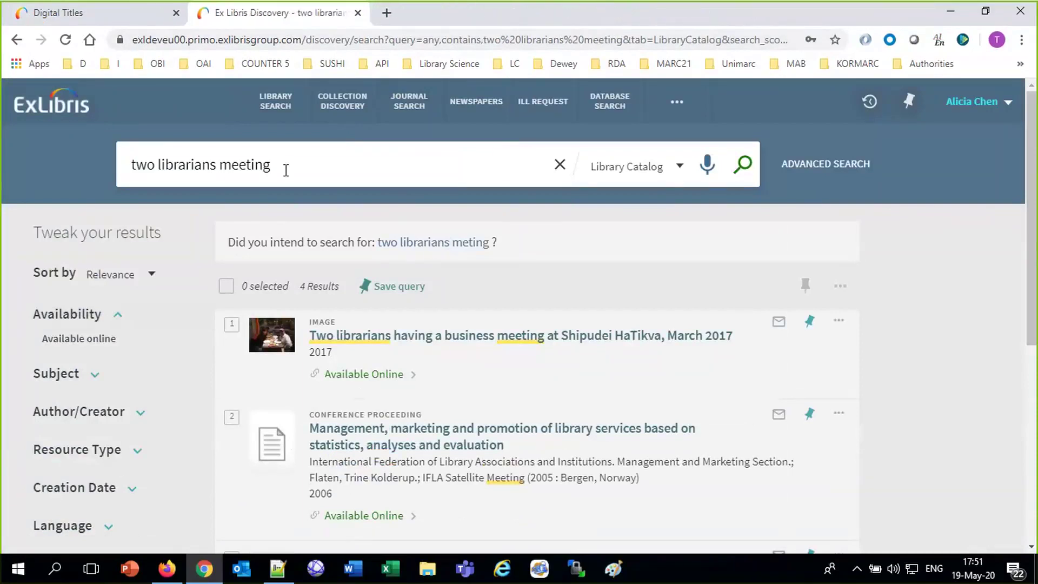
Open Primo Demo EU in the second browser, then swap the first browser's Primo tab for a blank one.
left_click(167, 569)
left_click(182, 31)
left_click(21, 87)
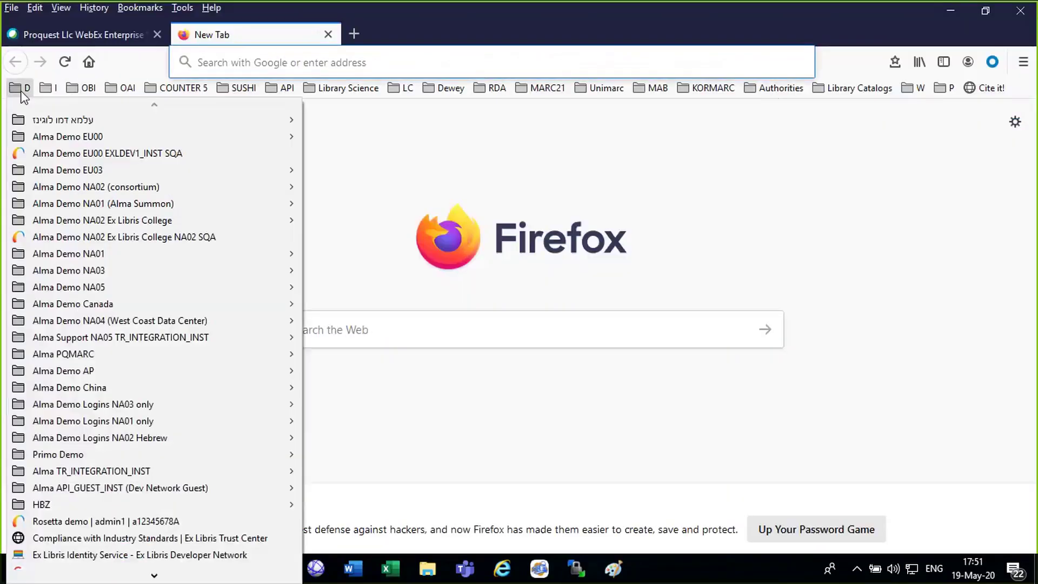
mouse_move(281, 454)
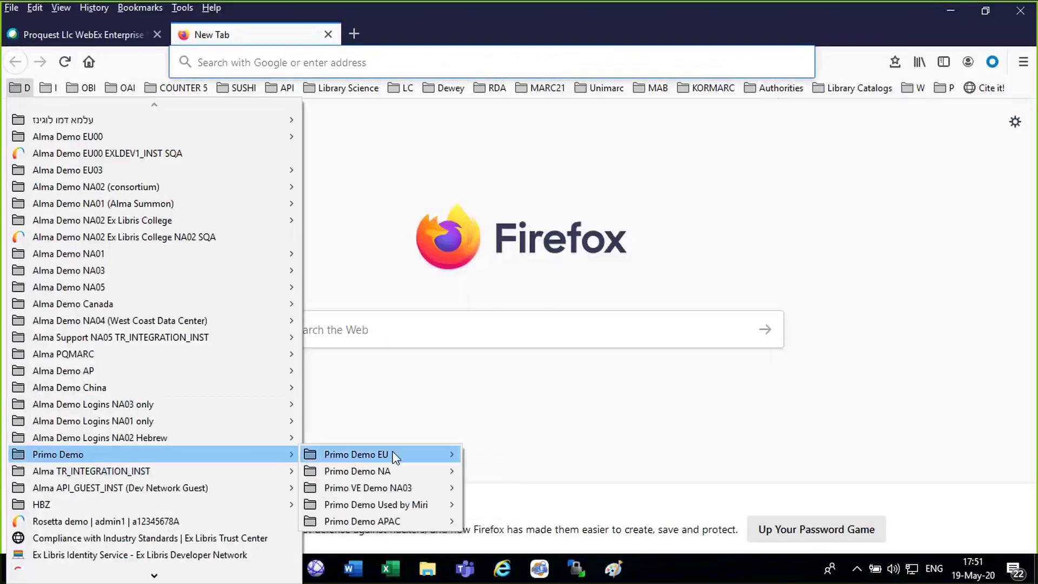
mouse_move(396, 457)
left_click(520, 460)
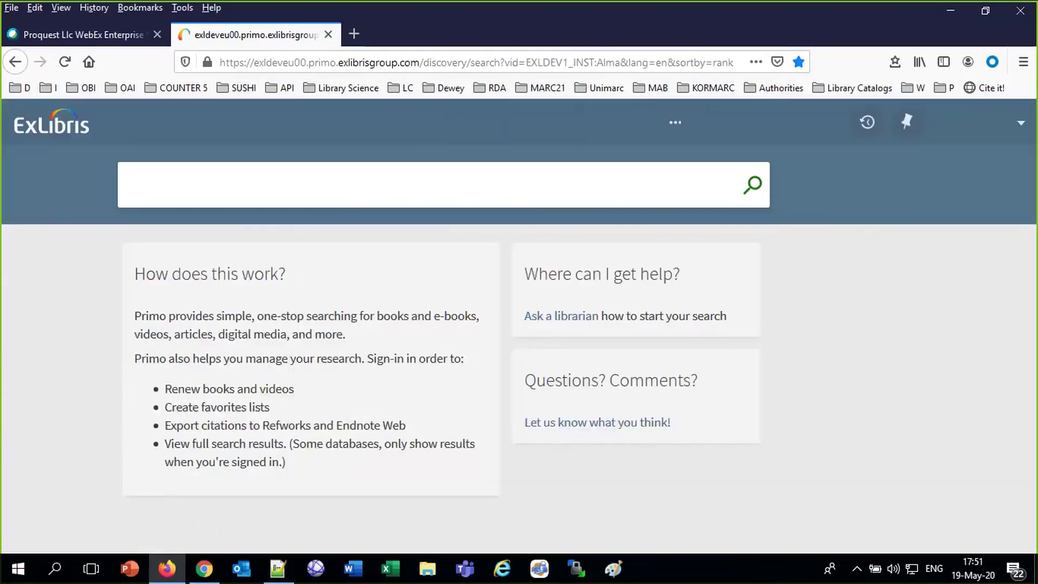
left_click(204, 567)
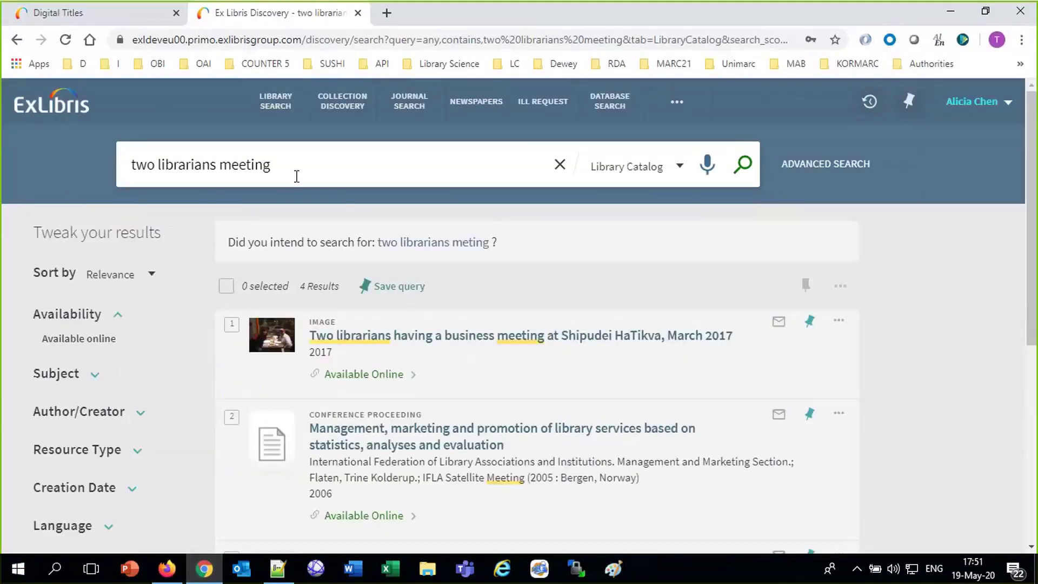
left_click(356, 13)
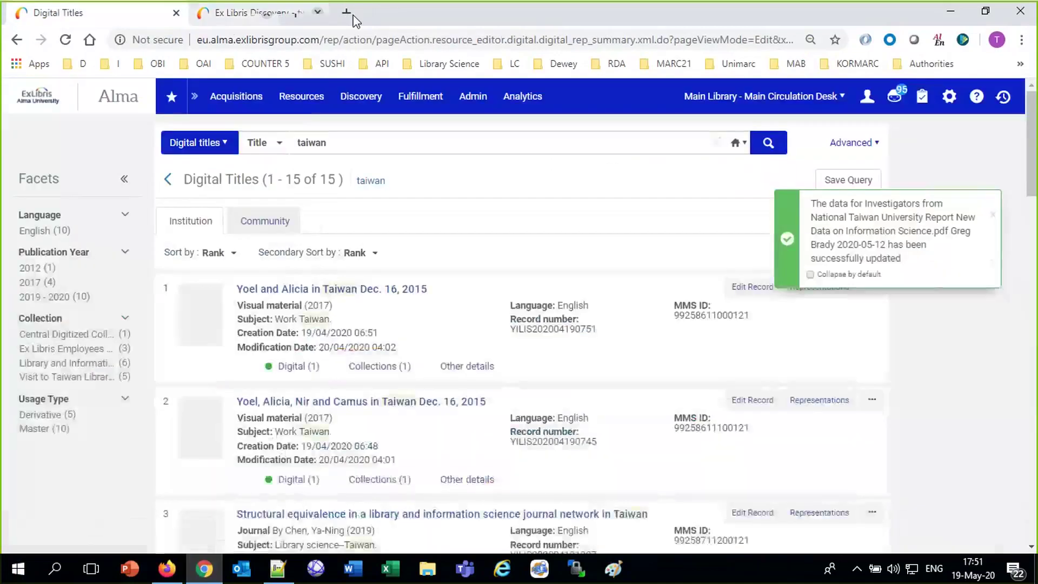
left_click(204, 12)
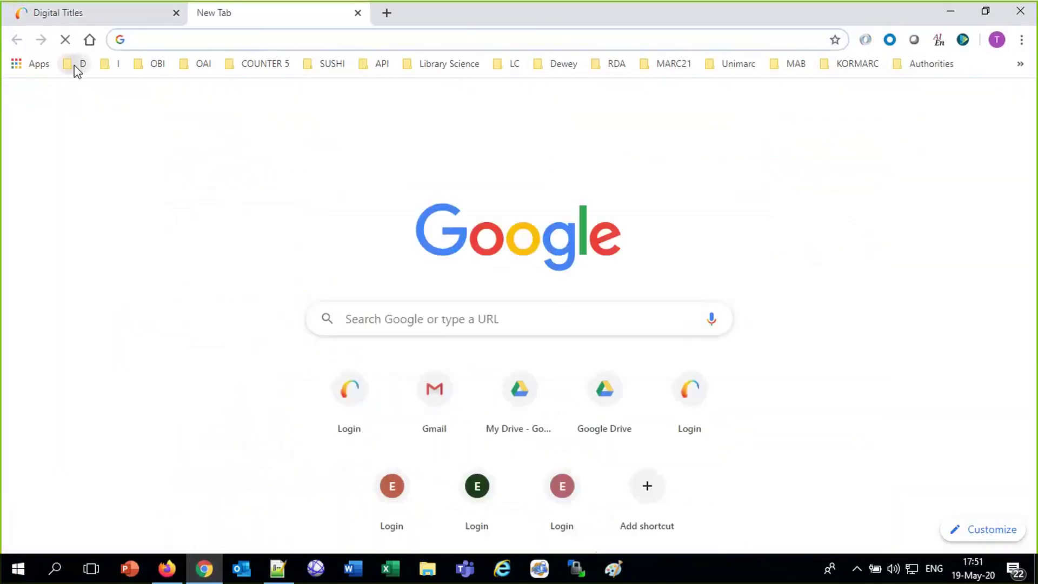
Open Primo Demo EU from bookmarks and search the pasted article title via the first suggestion.
left_click(77, 64)
mouse_move(303, 455)
mouse_move(400, 454)
left_click(547, 455)
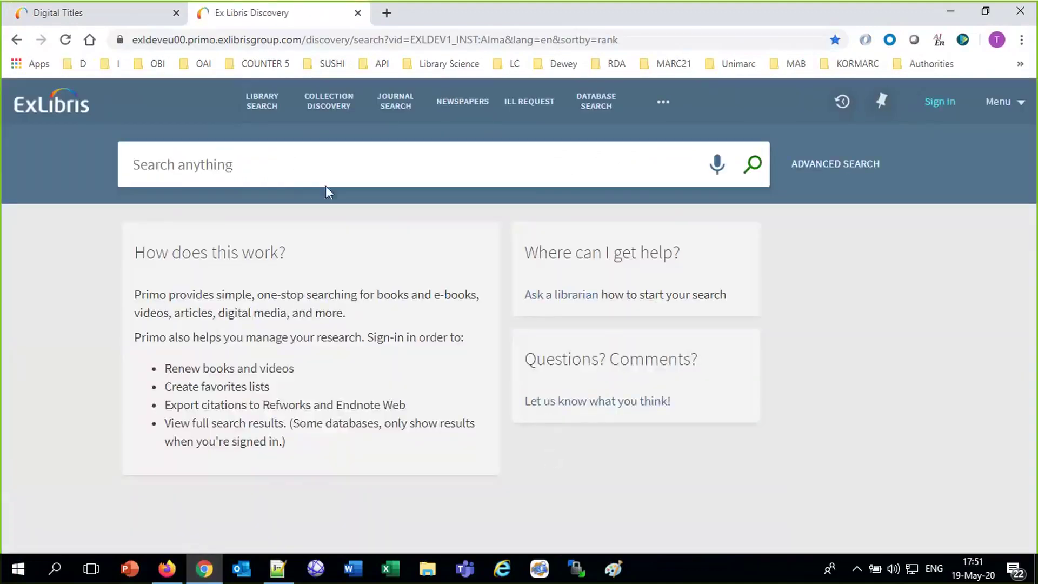
left_click(297, 160)
key("ctrl+v")
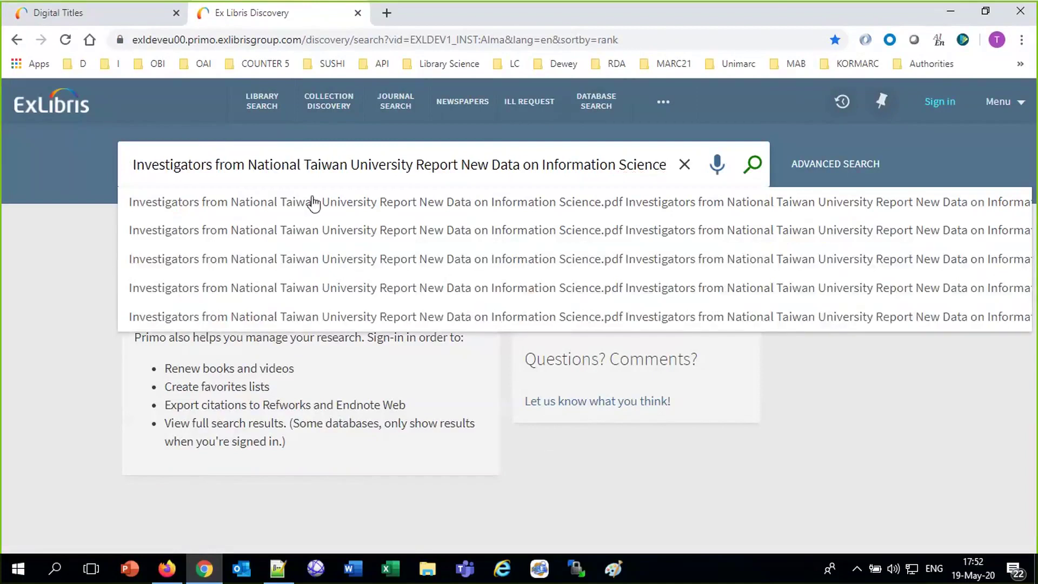
left_click(482, 209)
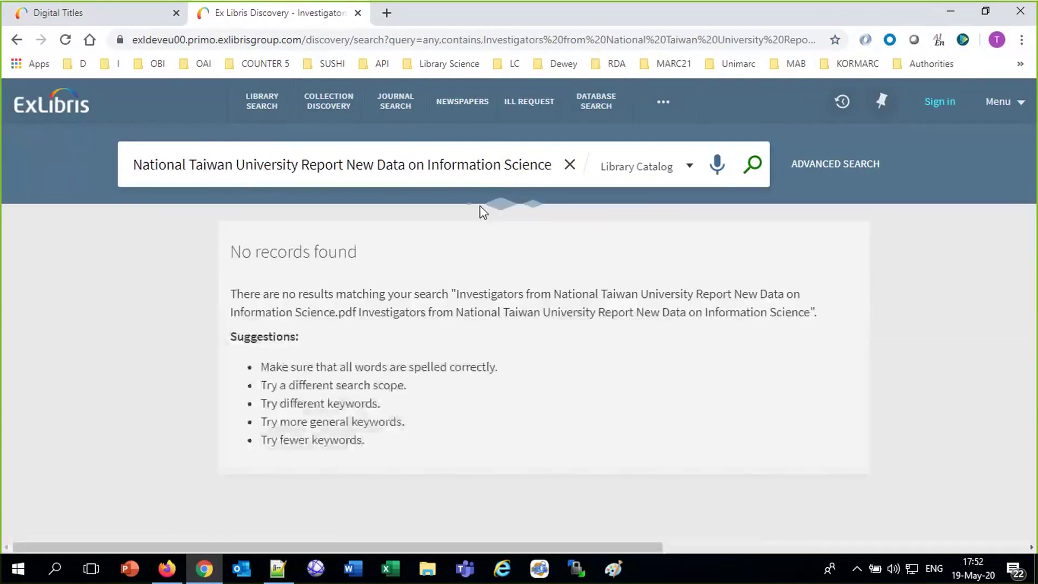
Delete '.pdf' and the duplicated title text from the query and rerun the search.
left_click_drag(424, 165, 13, 151)
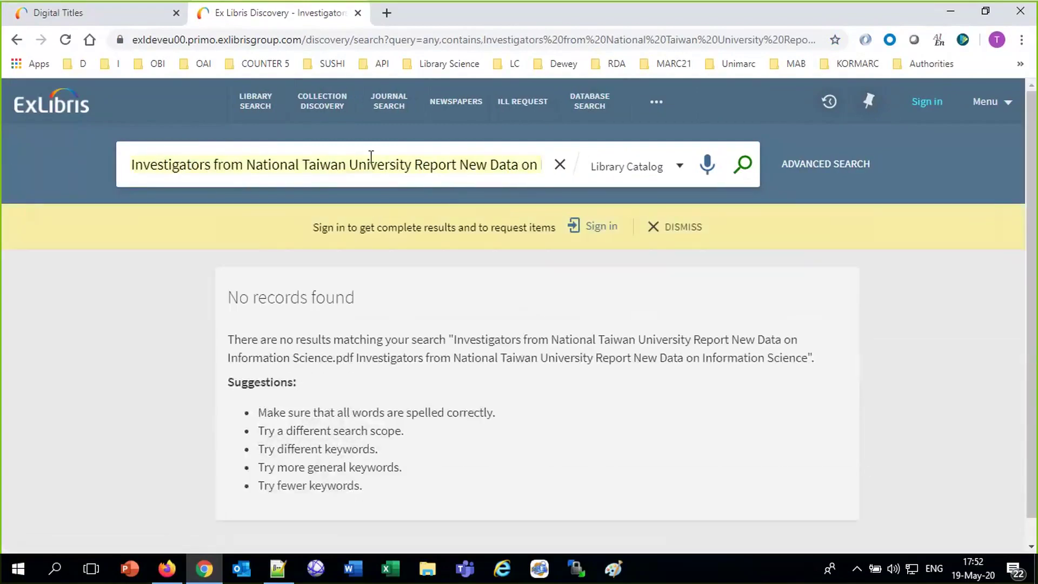
left_click(415, 167)
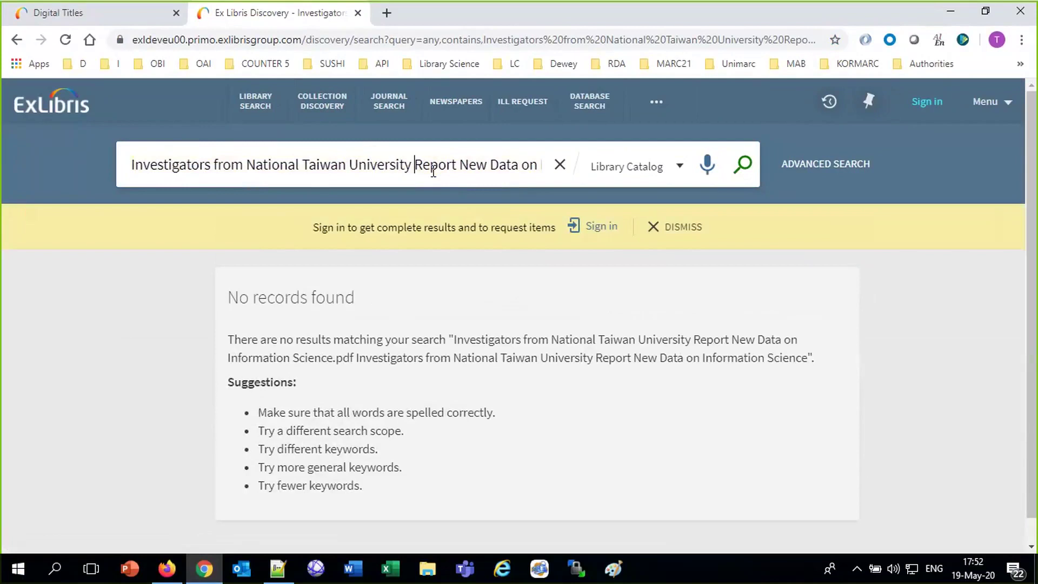
key("Right")
key("Right")
key("Right")
key("Right")
key("Right")
key("Right")
key("Right")
key("Right")
key("Right")
key("Right")
key("Right")
key("Right")
key("Right")
key("Right")
key("Right")
key("Right")
key("Right")
key("Right")
key("Right")
key("Right")
key("Right")
key("Right")
key("Right")
key("Left")
key("Left")
key("Left")
key("Left")
key("Left")
key("Left")
key("Left")
key("Left")
key("Left")
key("Left")
key("Left")
key("Left")
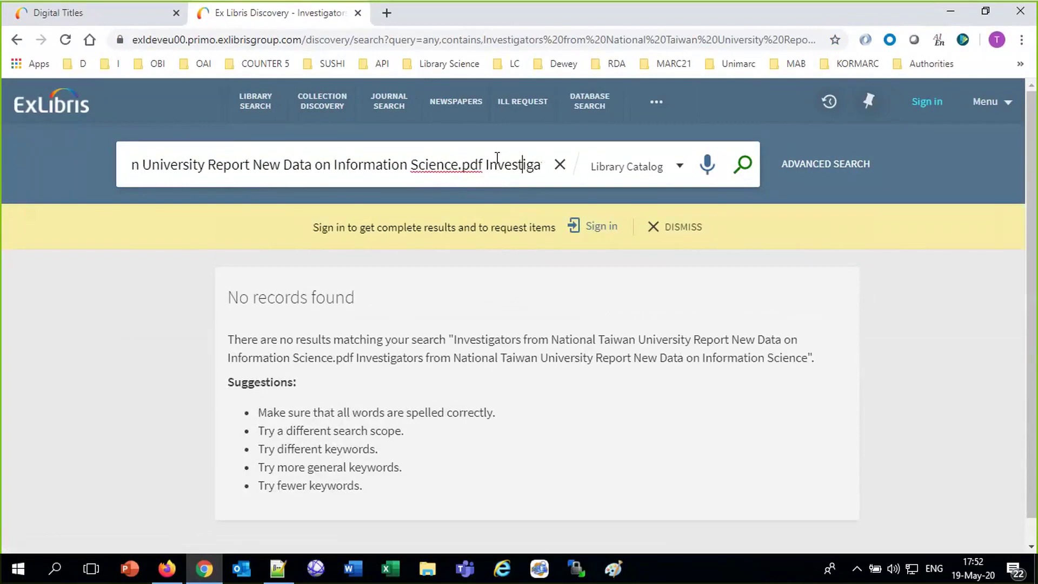
key("Left")
key("Delete")
key("Delete")
key("Delete")
key("Delete")
key("Delete")
key("Delete")
key("Delete")
key("Delete")
key("Delete")
key("Delete")
key("Delete")
key("Delete")
key("Delete")
key("Delete")
key("Delete")
key("Delete")
key("Delete")
key("Delete")
key("Delete")
key("Delete")
key("Delete")
key("Delete")
key("Delete")
key("Delete")
key("Delete")
key("Delete")
key("Delete")
key("Delete")
key("Delete")
key("Delete")
key("Delete")
key("Delete")
key("Delete")
key("Delete")
key("Delete")
key("Delete")
key("Delete")
key("Delete")
key("Delete")
key("Delete")
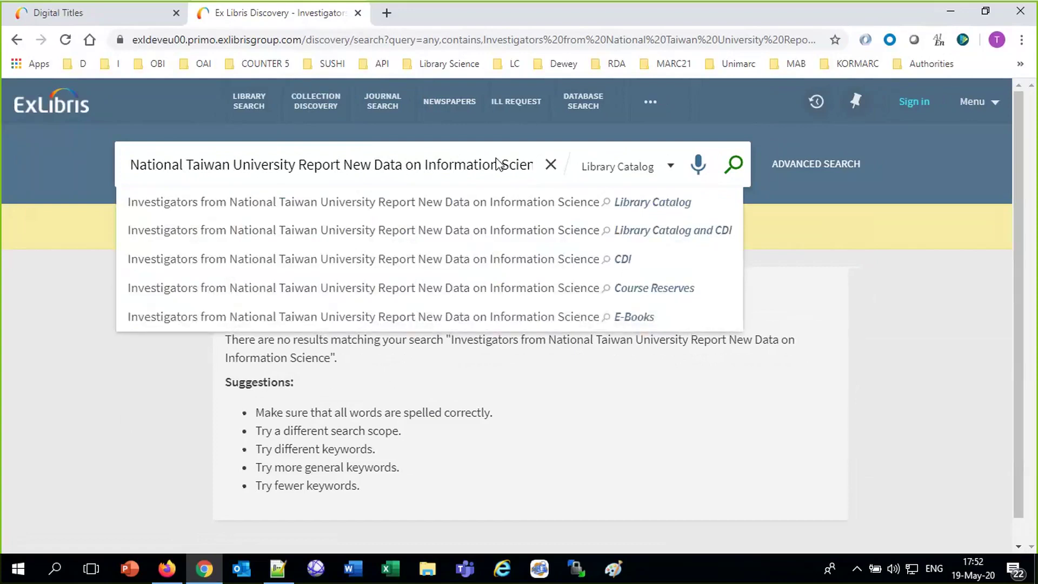
key("Return")
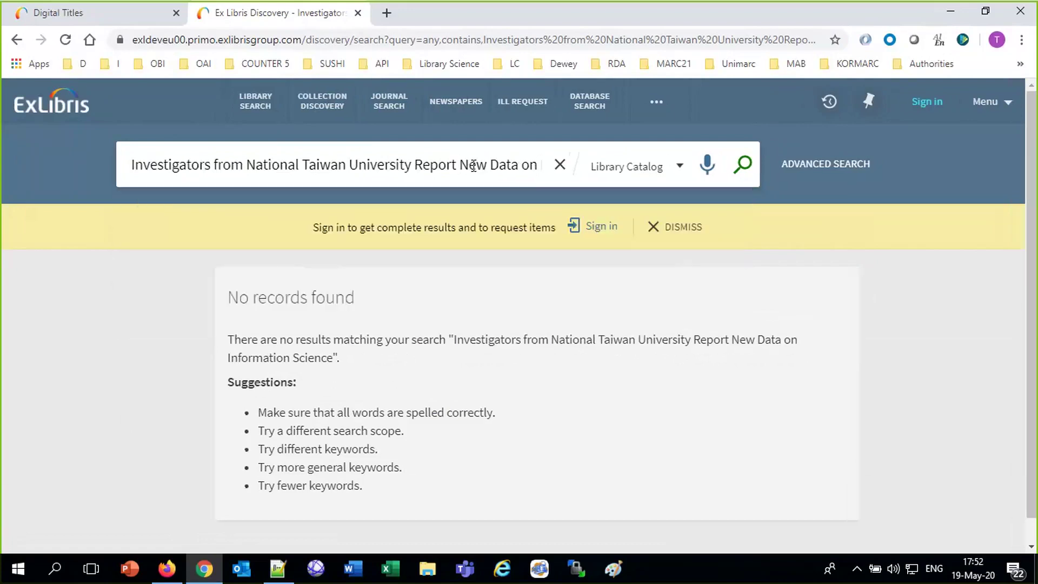
Retry the title search on parts of the query, then go back to Alma's Digital Titles page.
left_click(132, 162)
left_click_drag(132, 163, 602, 184)
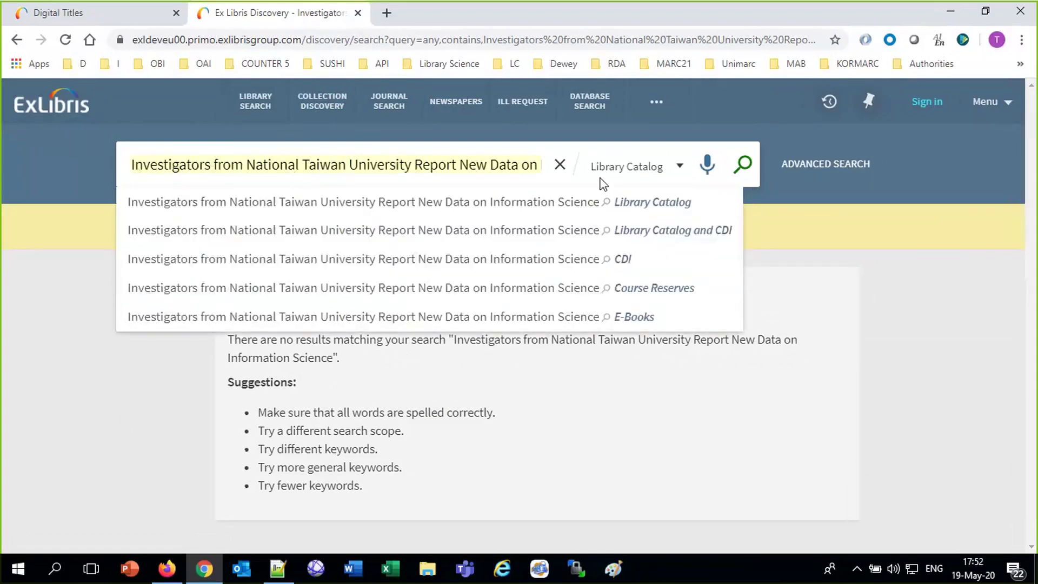
left_click(745, 165)
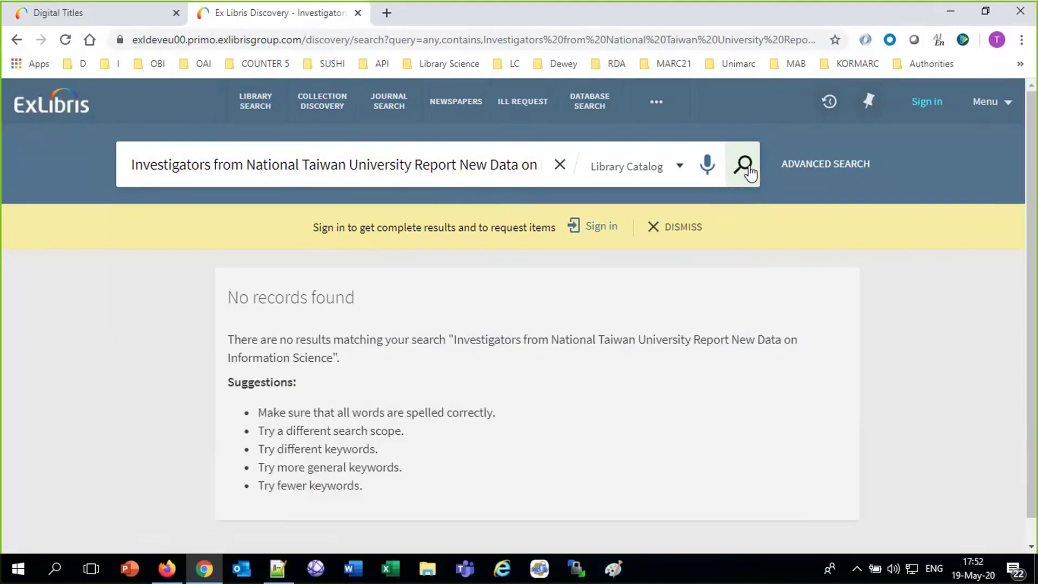
left_click_drag(489, 165, 535, 178)
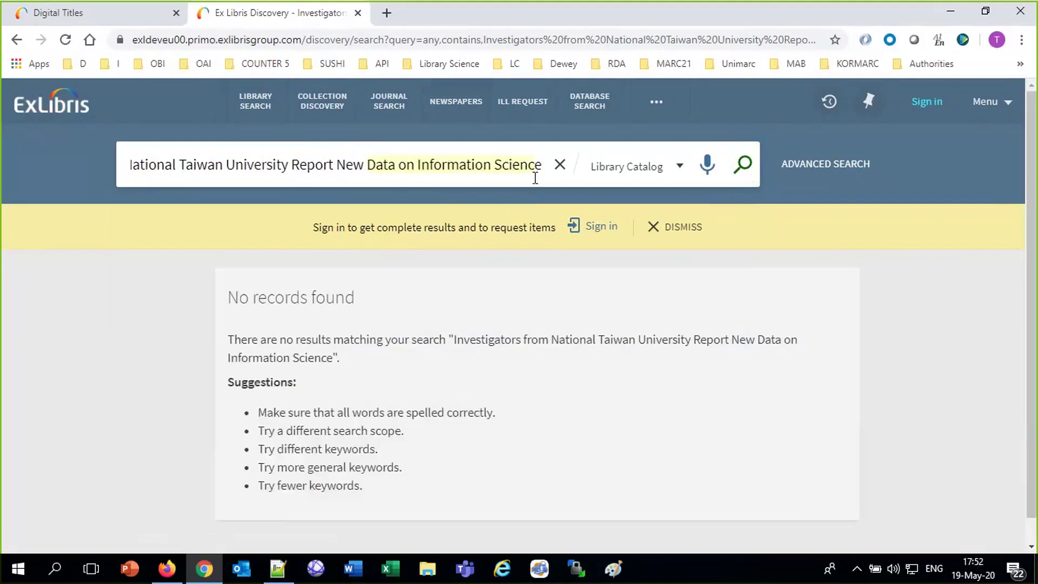
left_click_drag(368, 167, 81, 166)
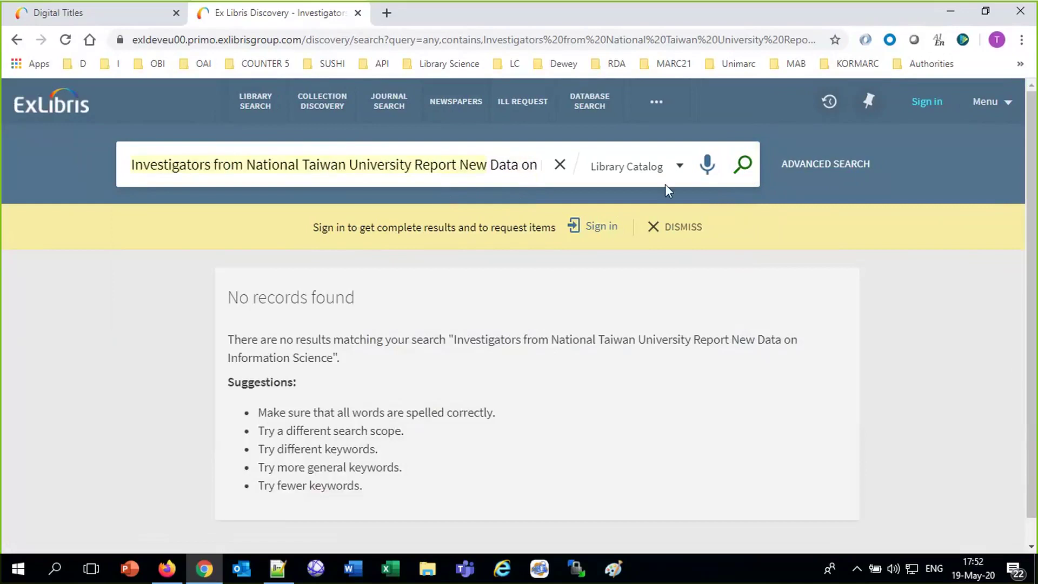
left_click(751, 170)
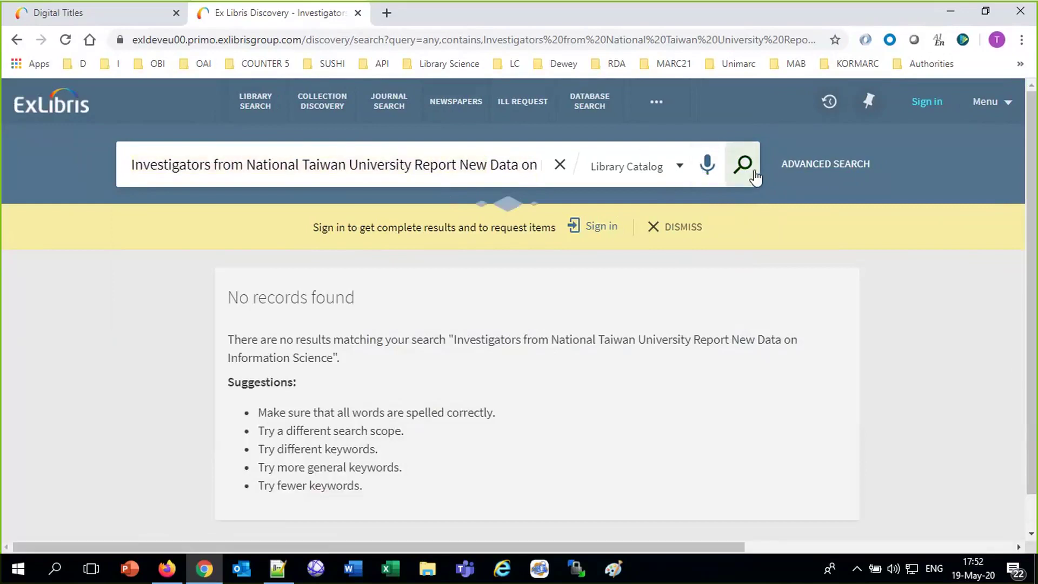
left_click(91, 11)
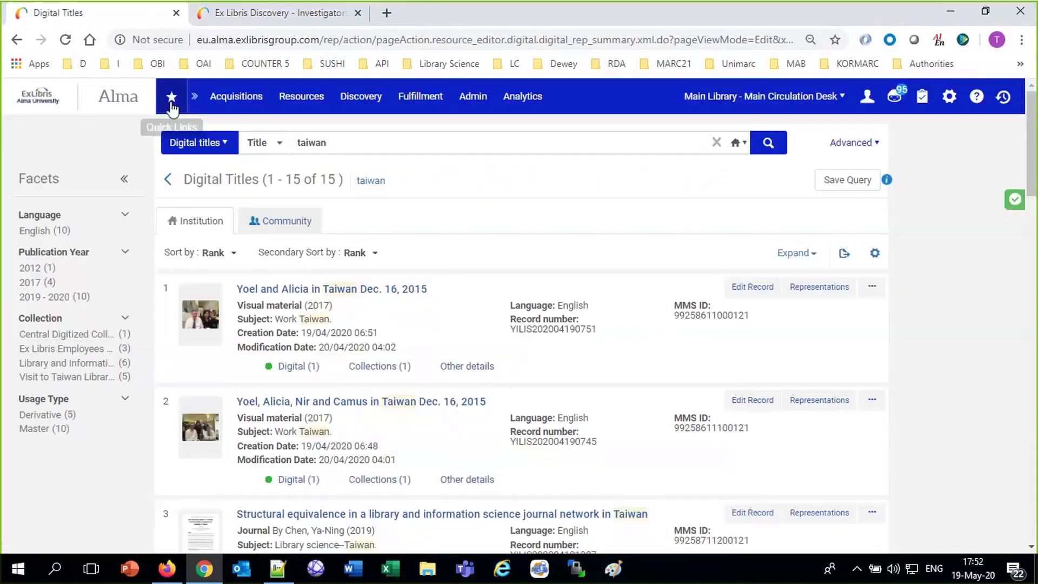
Replace 'taiwan' in Alma's Digital Titles search box with the full record title and copy it.
left_click(286, 143)
key("ctrl+a")
type("Investigators from National Taiwan University Report New Data on Informati")
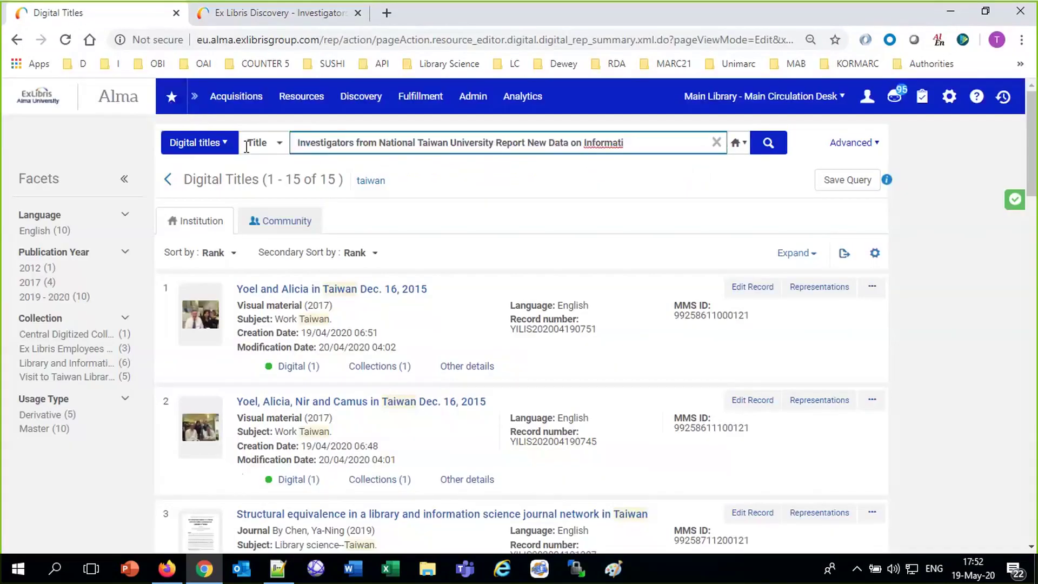
type("on")
key("ctrl+a")
key("ctrl+c")
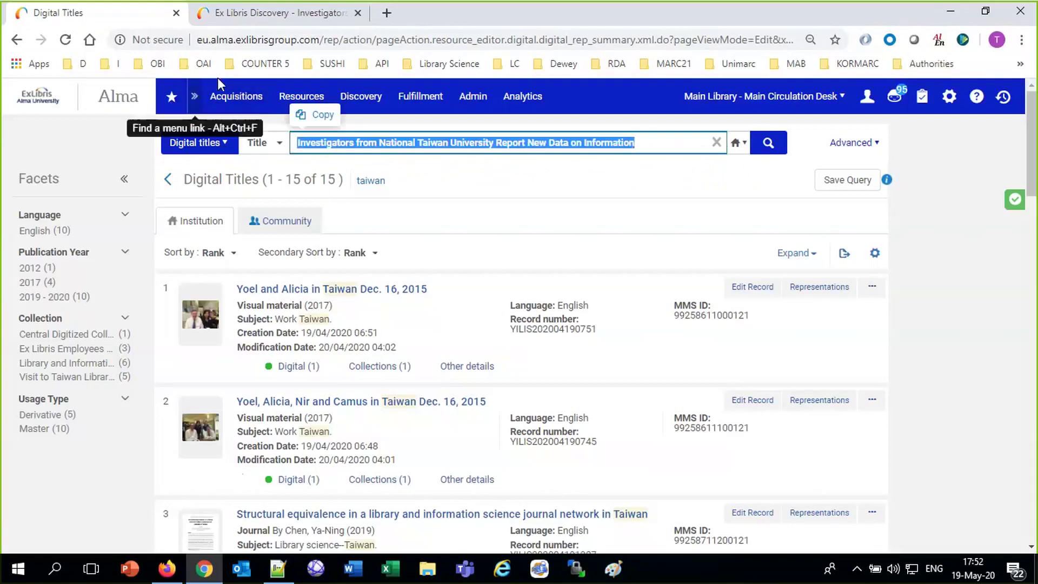
Search Primo's Library Catalog for the copied title and open the record's online access details.
left_click(205, 16)
left_click(368, 157)
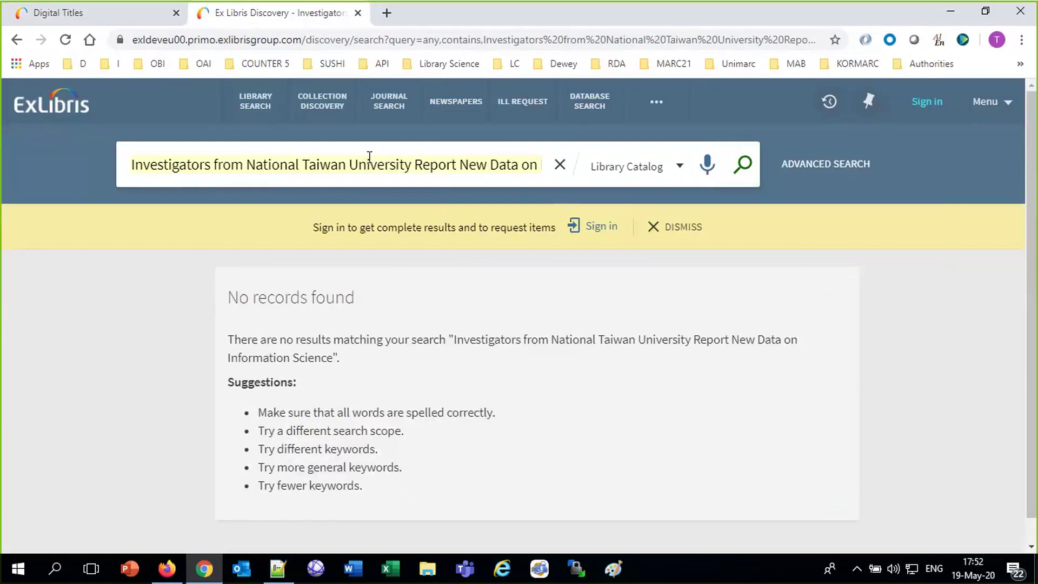
key("ctrl+v")
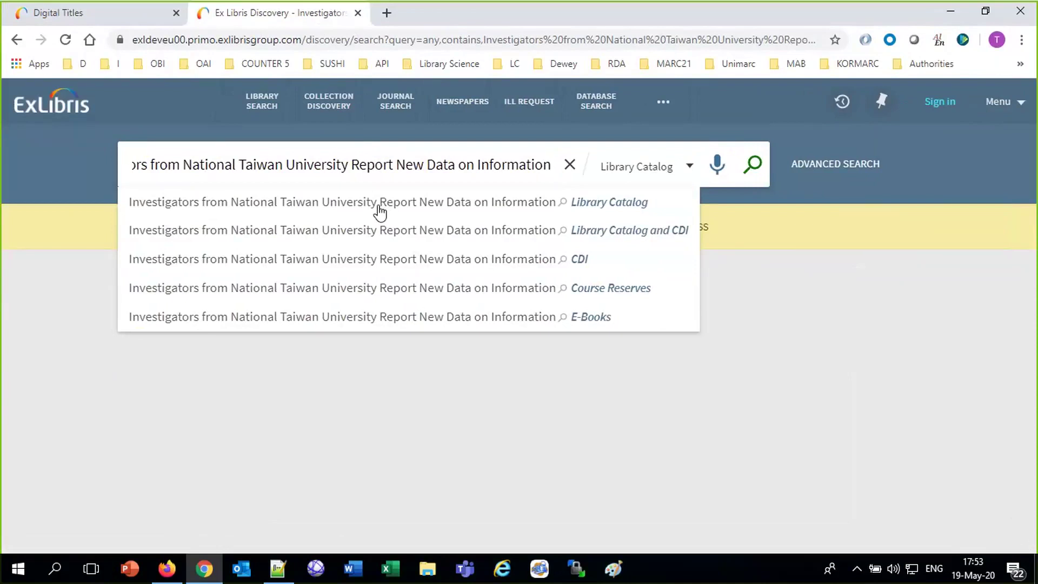
left_click(378, 205)
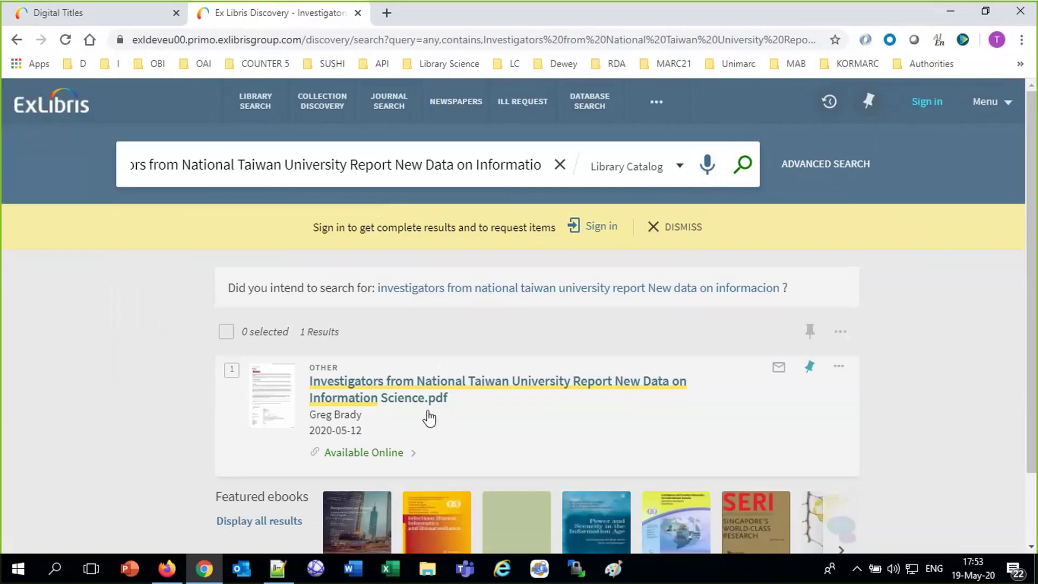
left_click(360, 454)
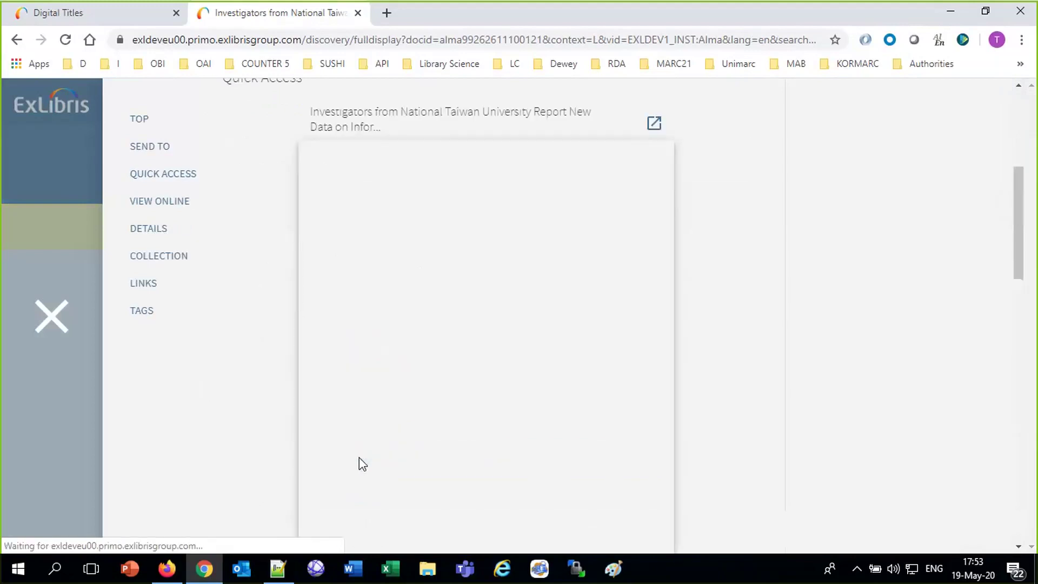
Open the PDF in the Alma Viewer, then start a search in the second browser's Primo.
scroll(358, 458, "down", 10)
scroll(359, 458, "up", 7)
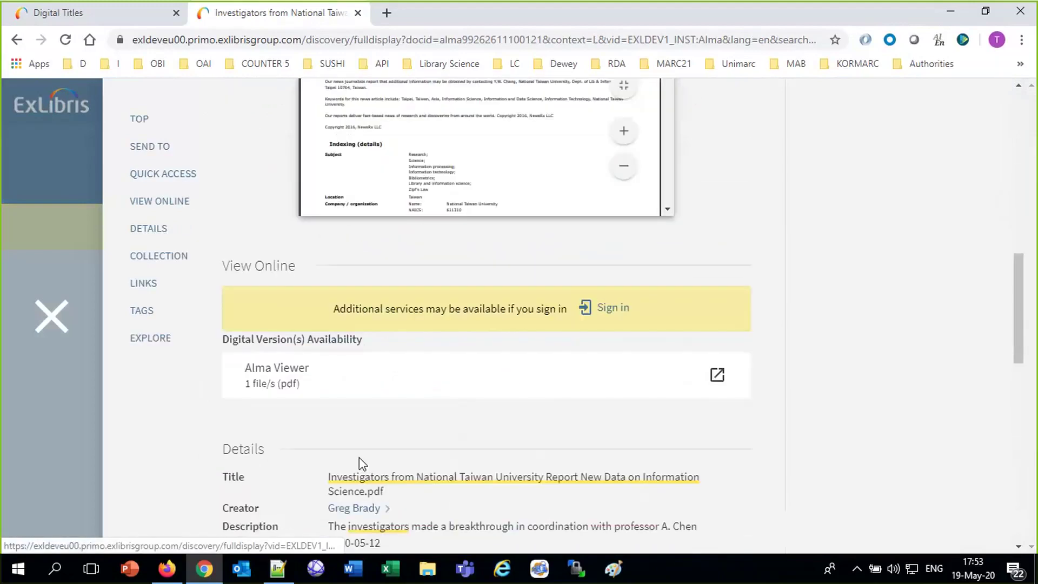
left_click(274, 370)
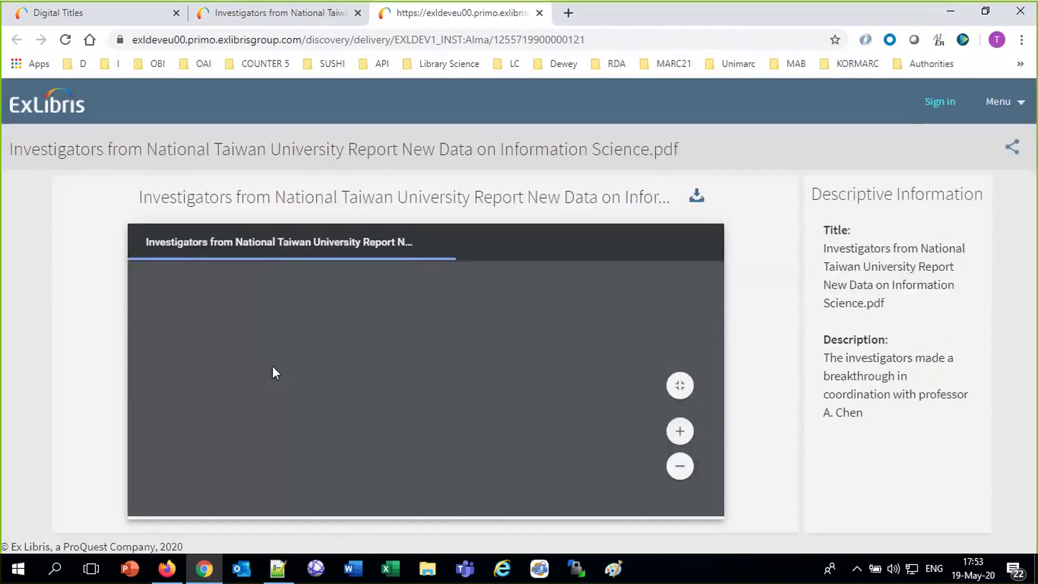
left_click(167, 568)
left_click(168, 177)
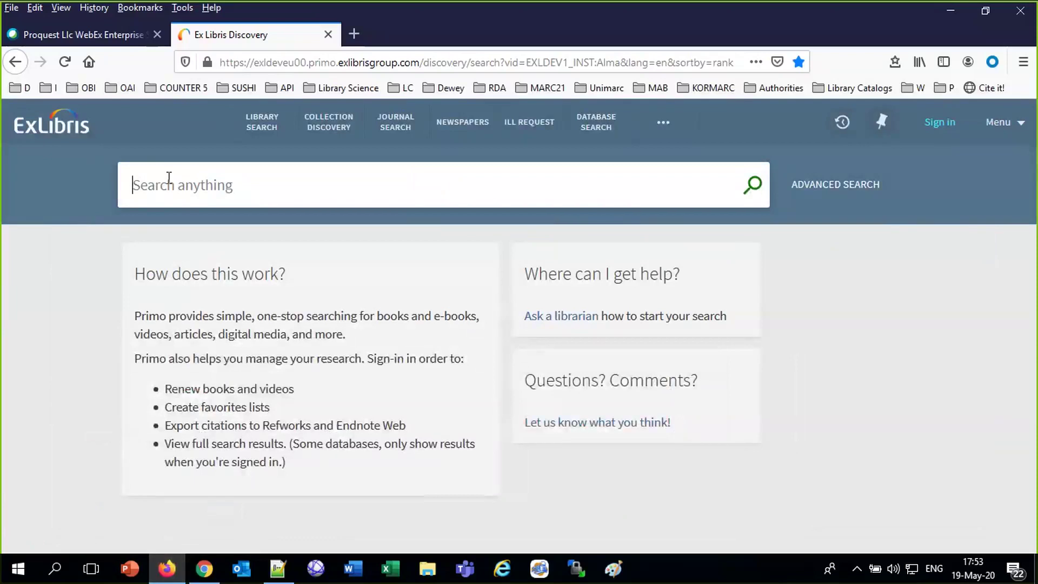
Search the record title in the second Primo session and see the PDF locked by the concurrent-user limit.
type("Investigators from National Taiwan University Report New Data on Information")
key("Return")
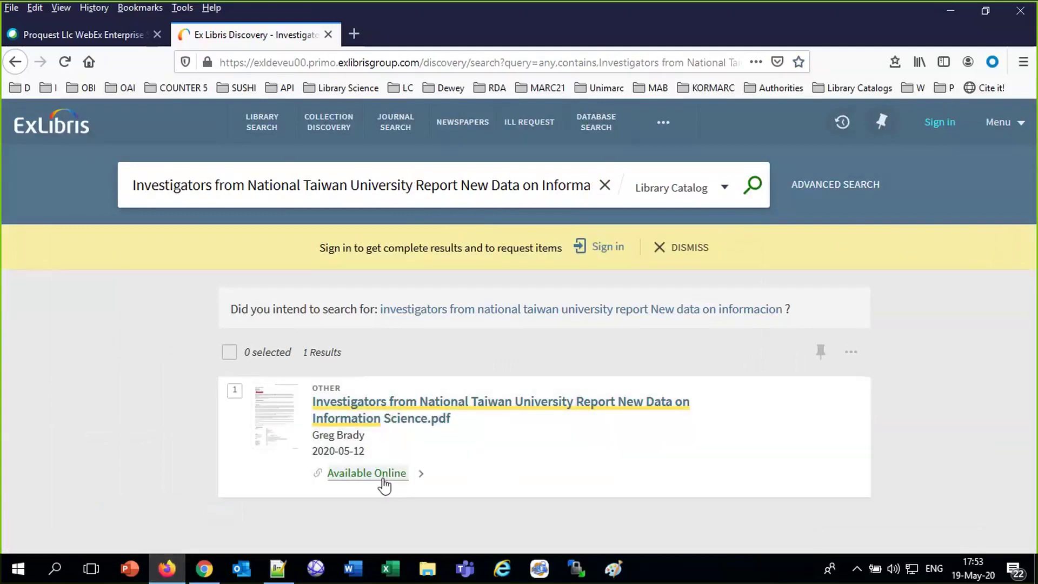
left_click(381, 476)
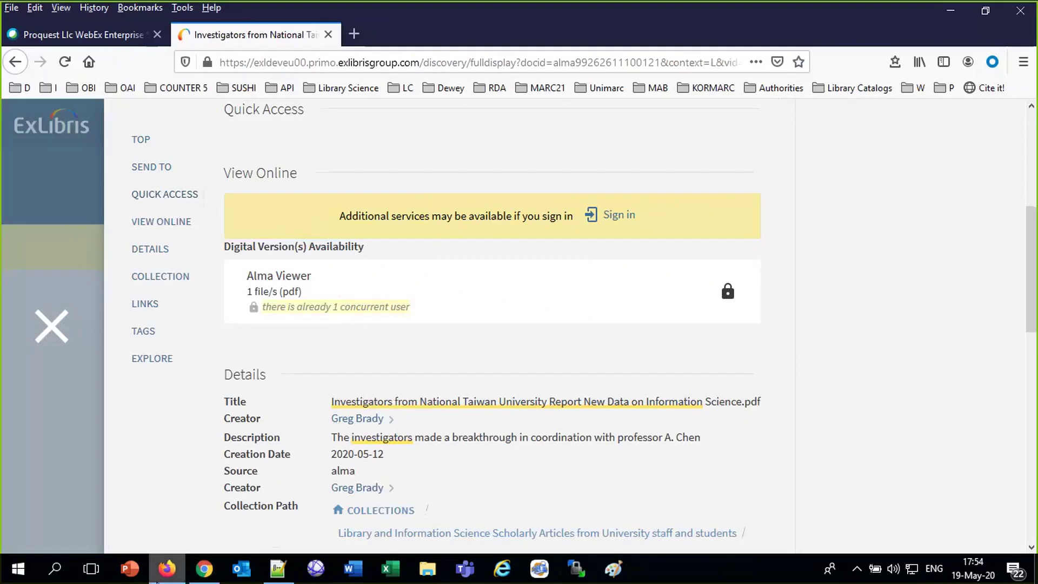
Return to Alma's Digital Titles page in the first browser and open the Analytics menu.
left_click(203, 568)
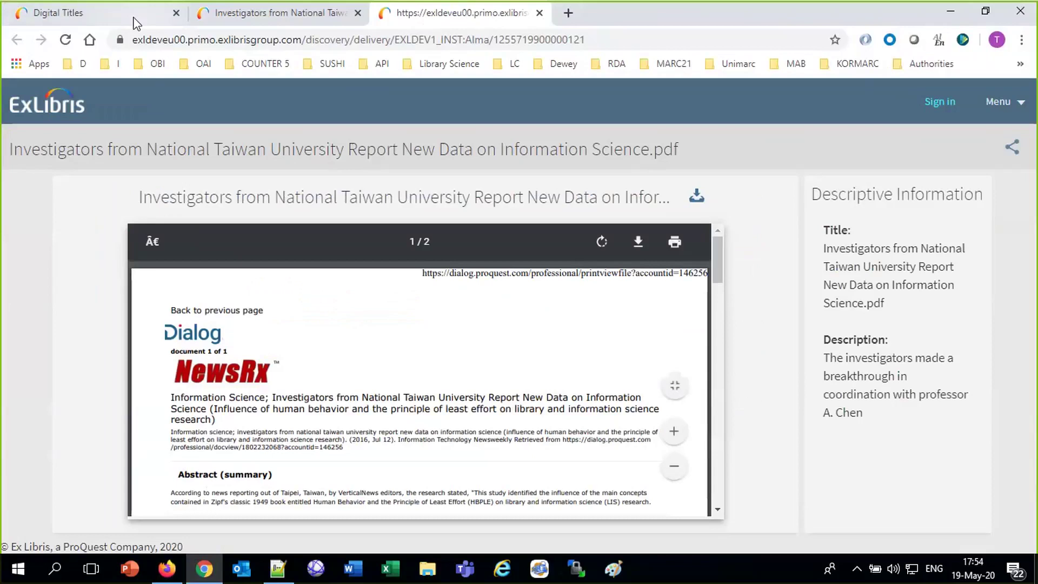
left_click(136, 22)
left_click(513, 104)
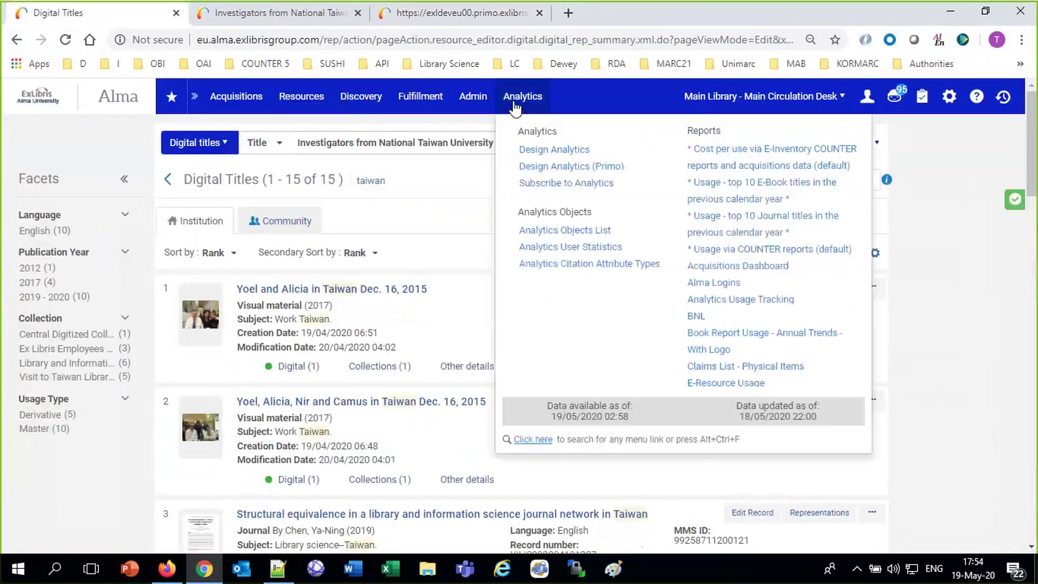
Go to Design Analytics and create a new analysis from the New menu.
left_click(561, 151)
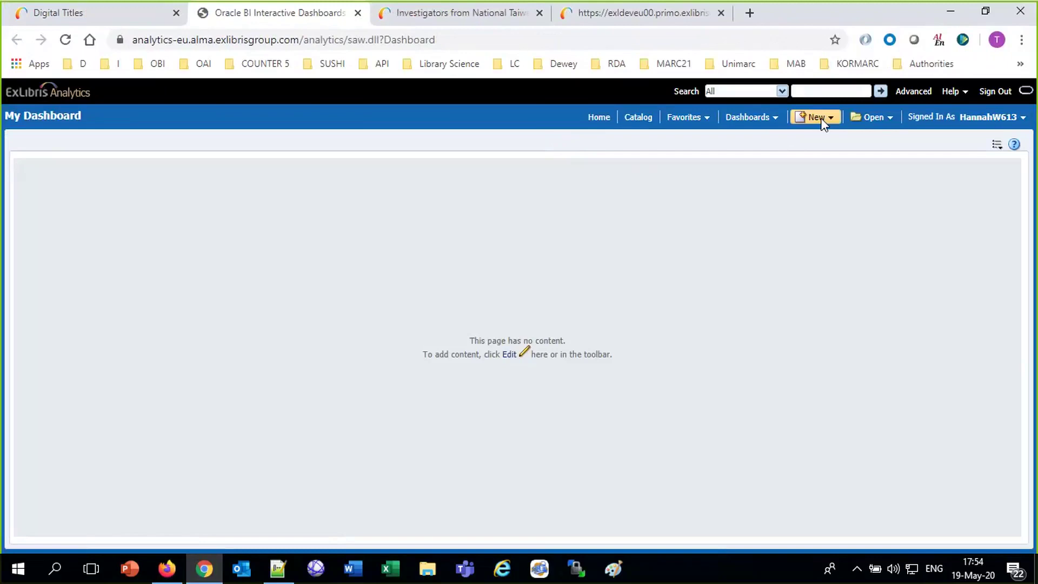
left_click(823, 122)
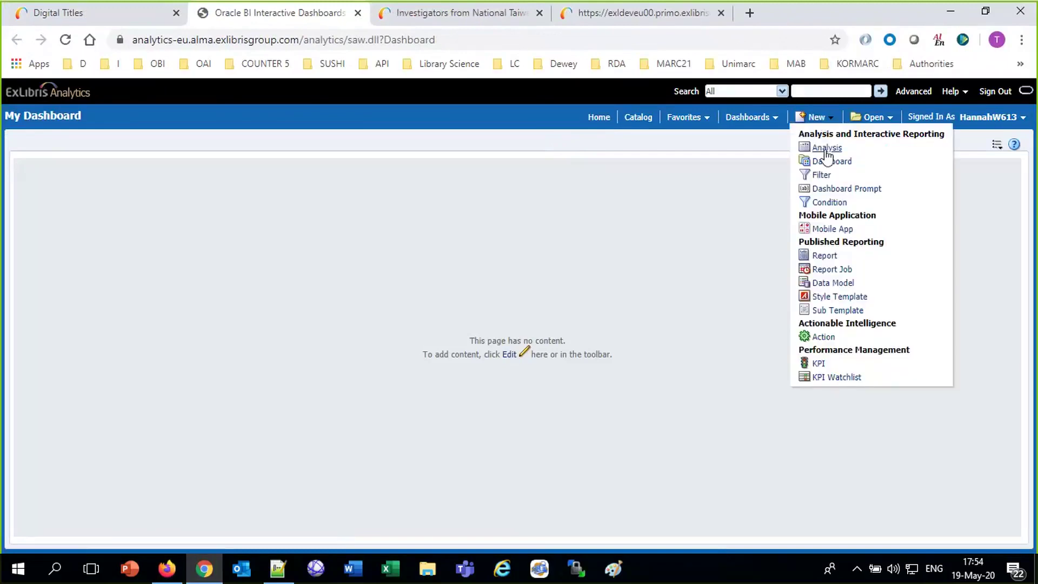
left_click(825, 147)
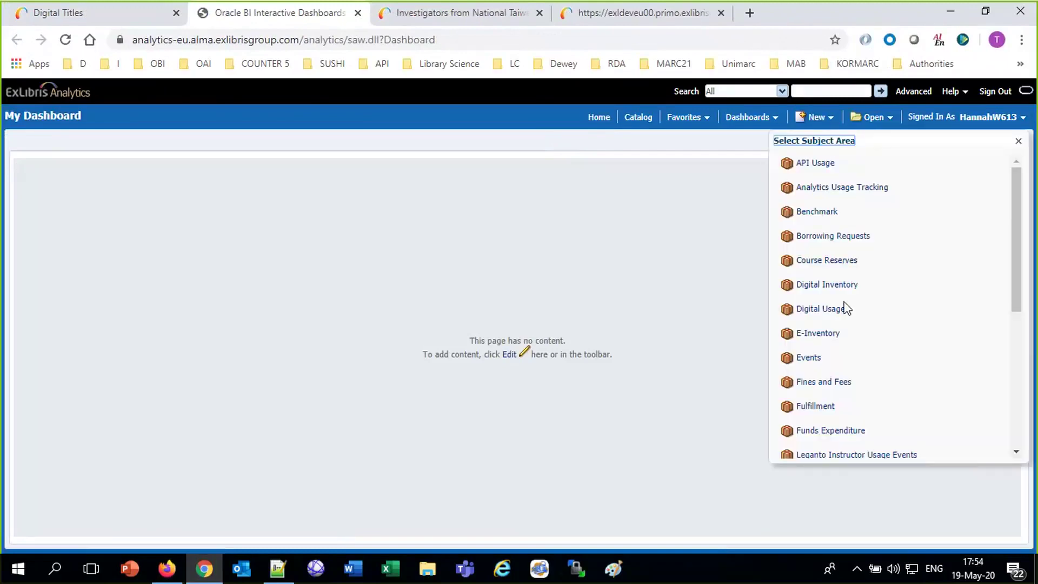